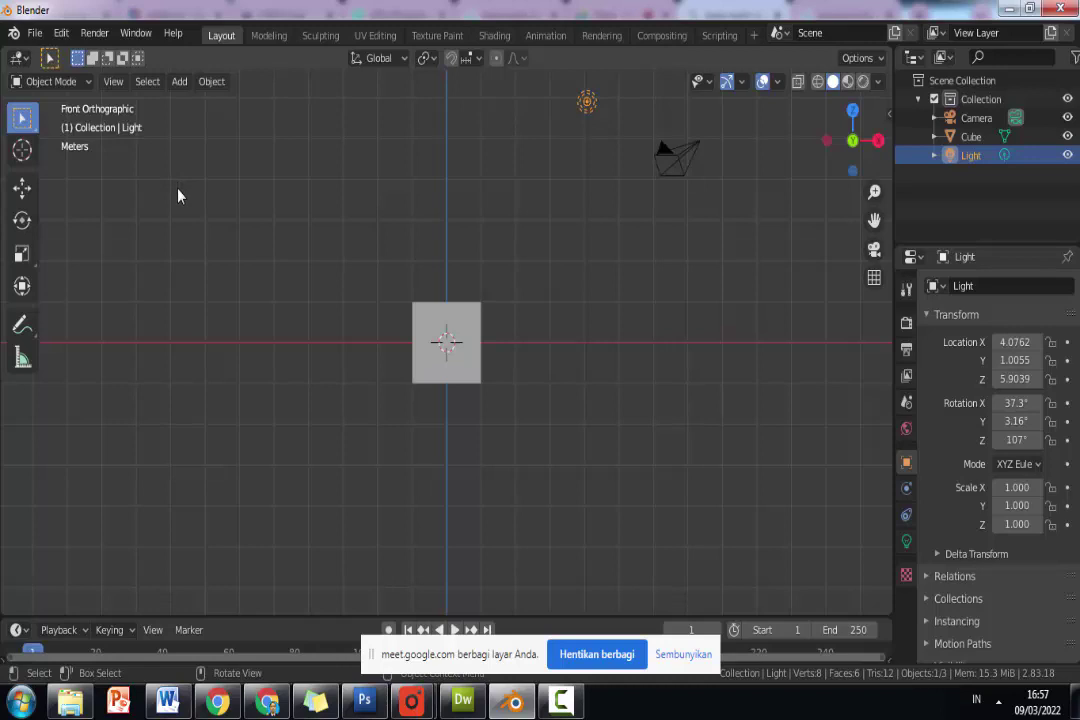
Examine the default scene from the right, orbited perspective and top views, ending in the Front Orthographic view.
{"action": "key", "text": "KP_3"}
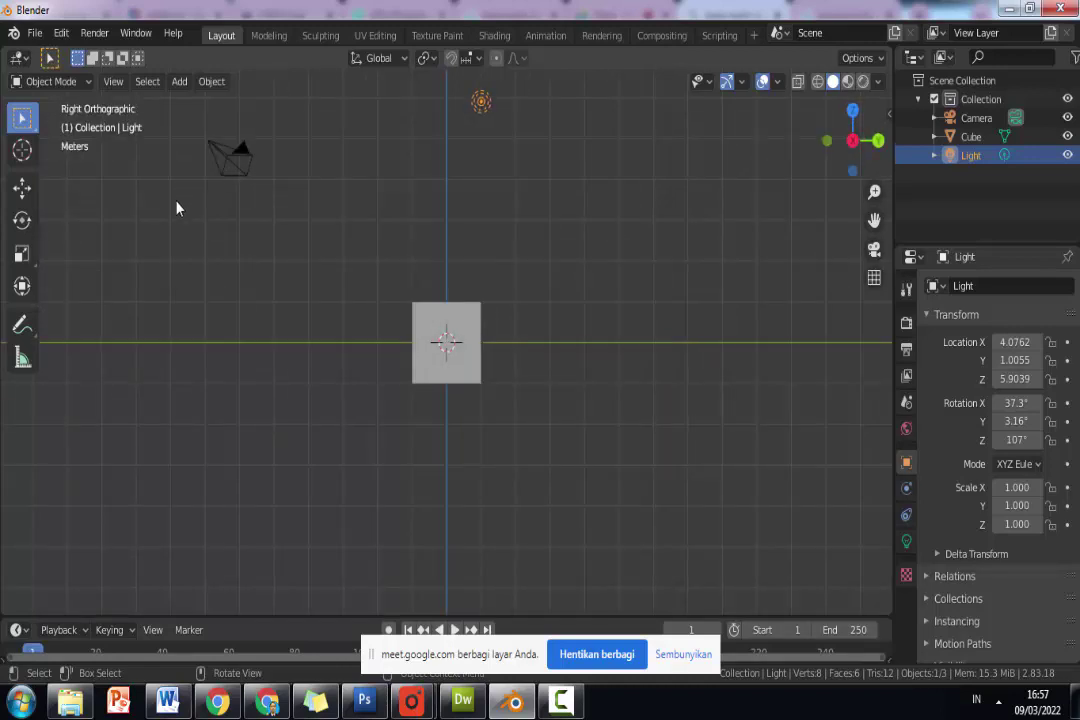
{"action": "key", "text": "KP_1"}
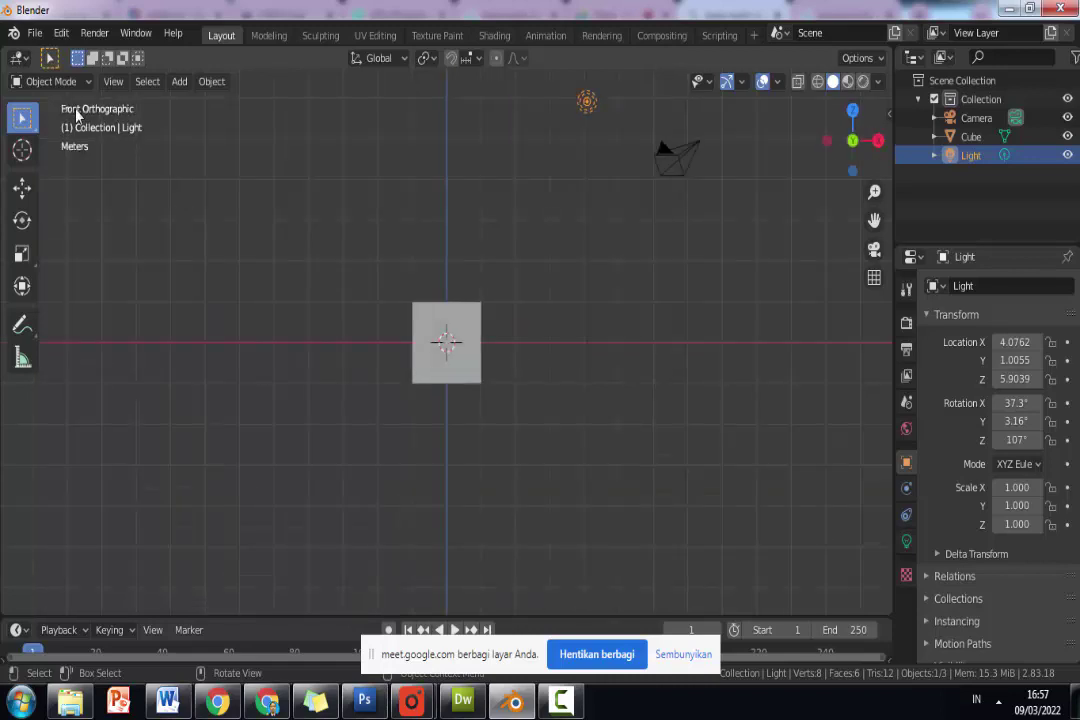
{"action": "middle_click_drag", "start_coordinate": [76, 115], "coordinate": [75, 131]}
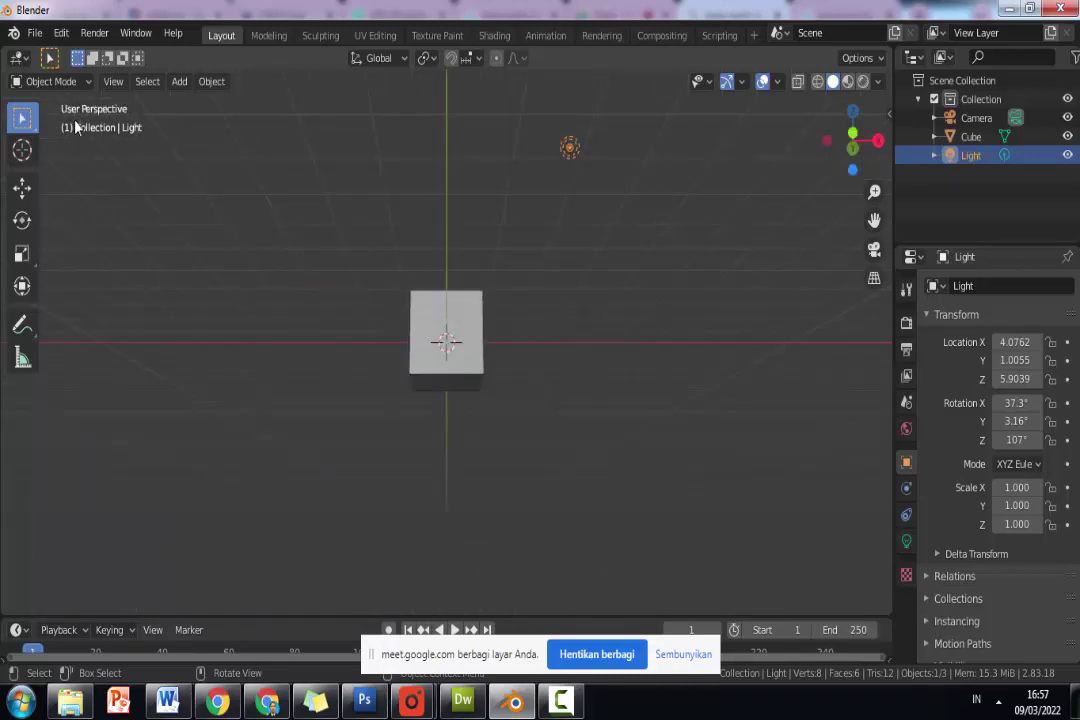
{"action": "key", "text": "KP_3"}
{"action": "middle_click_drag", "start_coordinate": [78, 126], "coordinate": [82, 128]}
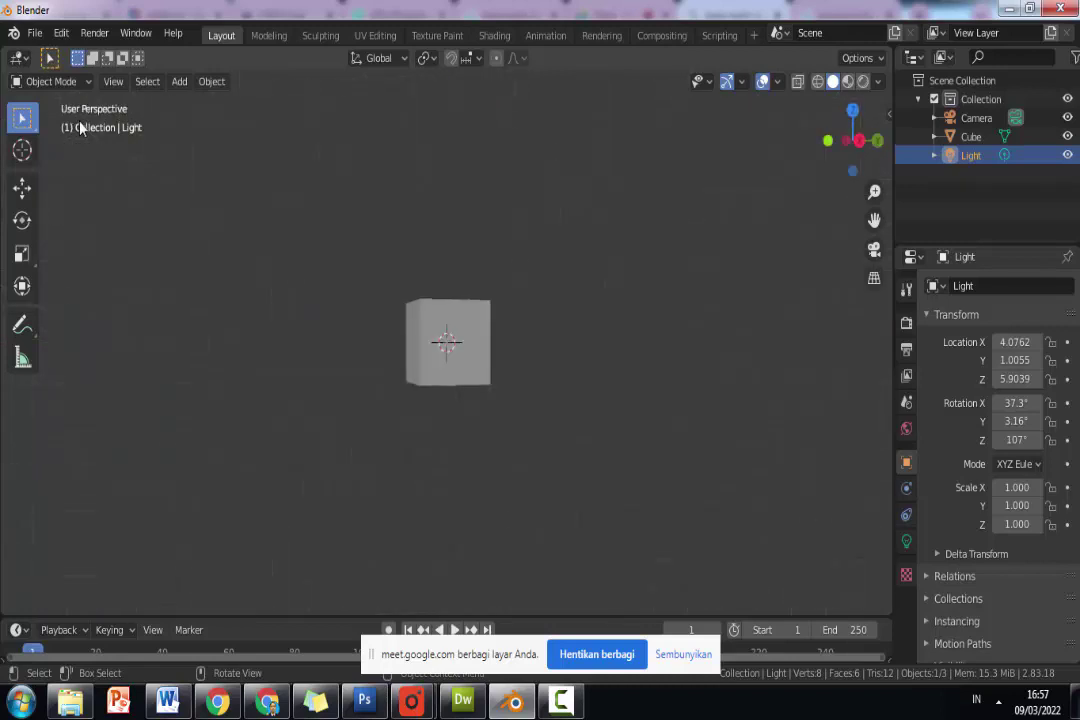
{"action": "key", "text": "KP_5"}
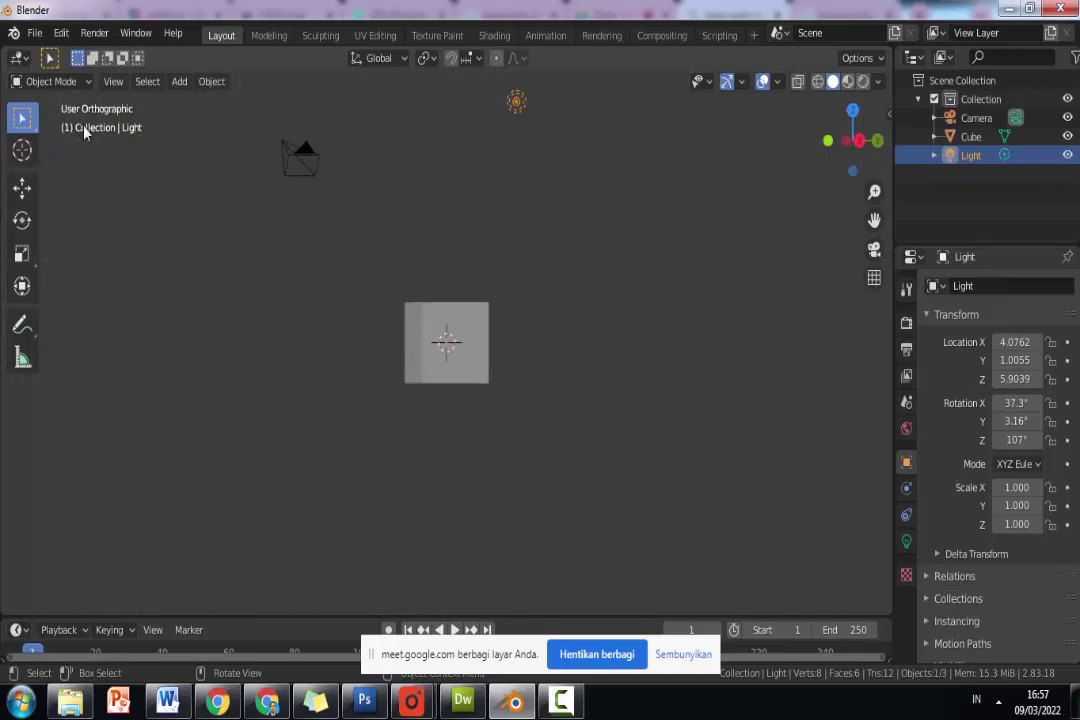
{"action": "key", "text": "KP_4"}
{"action": "key", "text": "KP_7"}
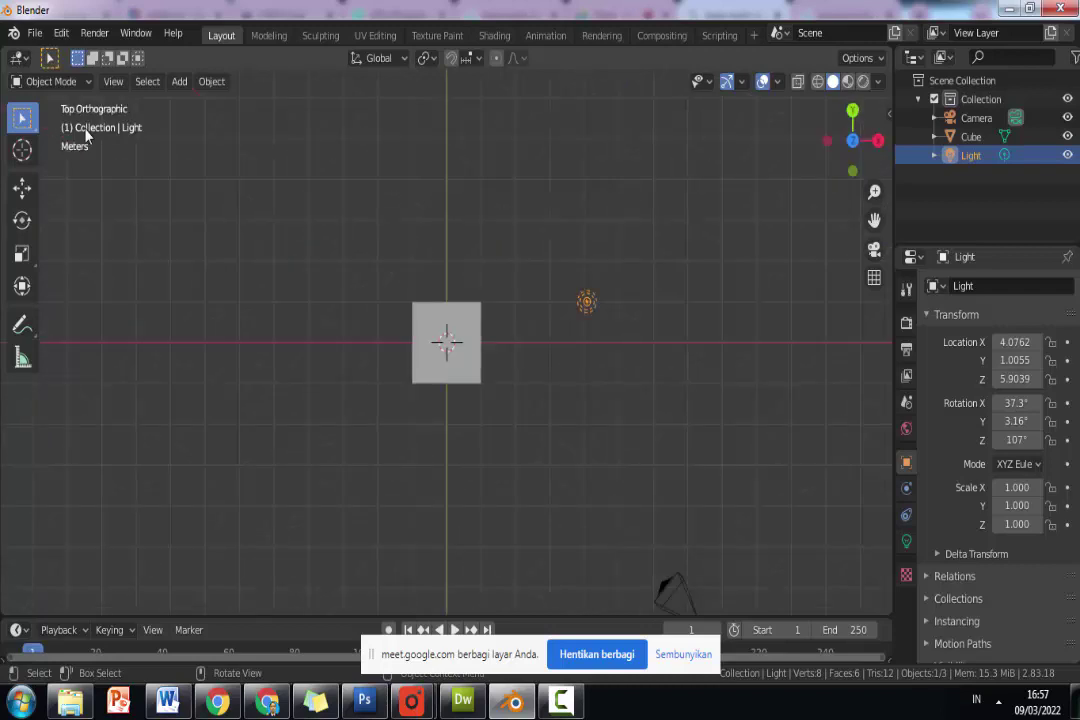
{"action": "key", "text": "KP_2"}
{"action": "key", "text": "KP_8"}
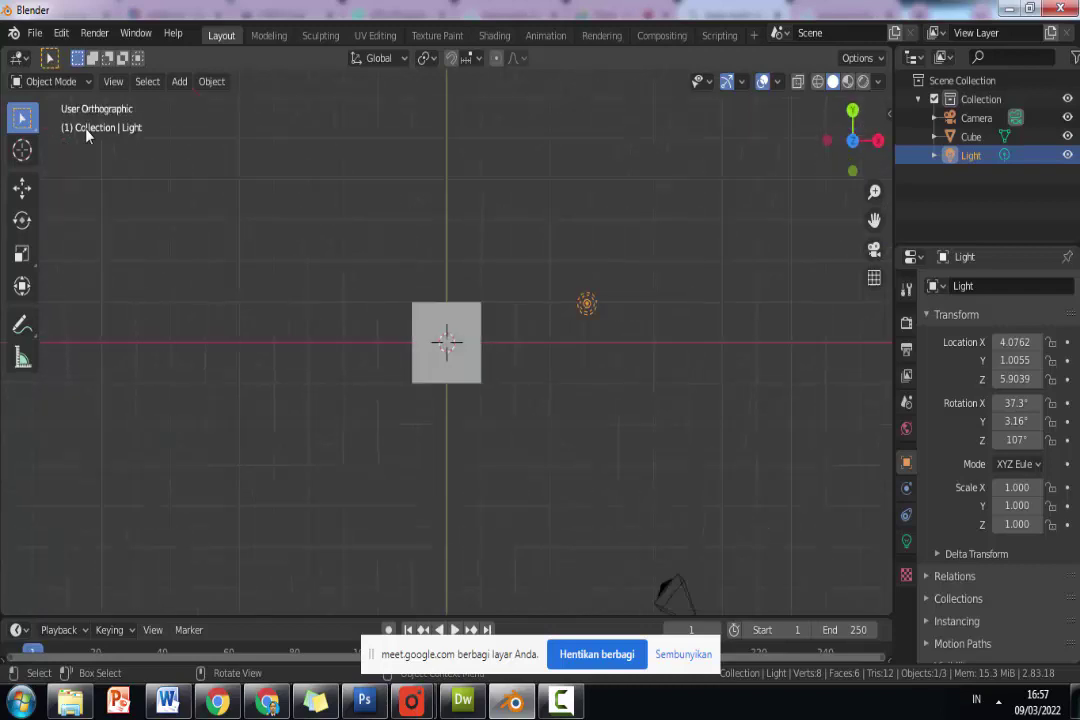
{"action": "key", "text": "KP_7"}
{"action": "key", "text": "KP_1"}
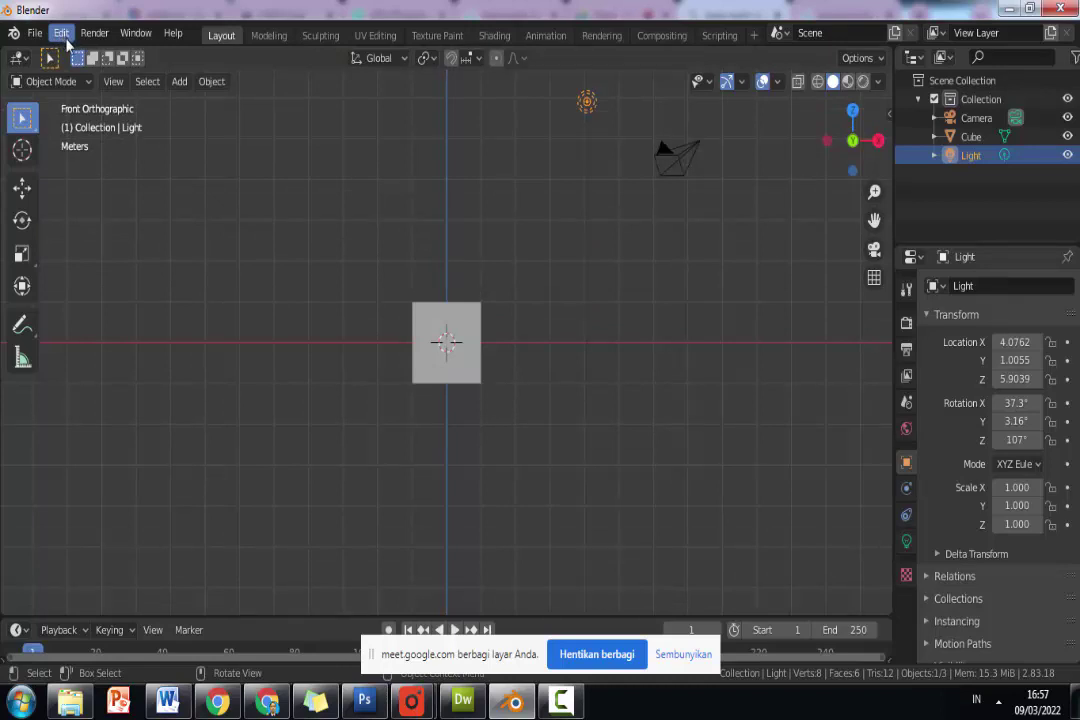
Toggle the Emulate Numpad option in the Input preferences and close the preferences window.
{"action": "left_click", "coordinate": [60, 34]}
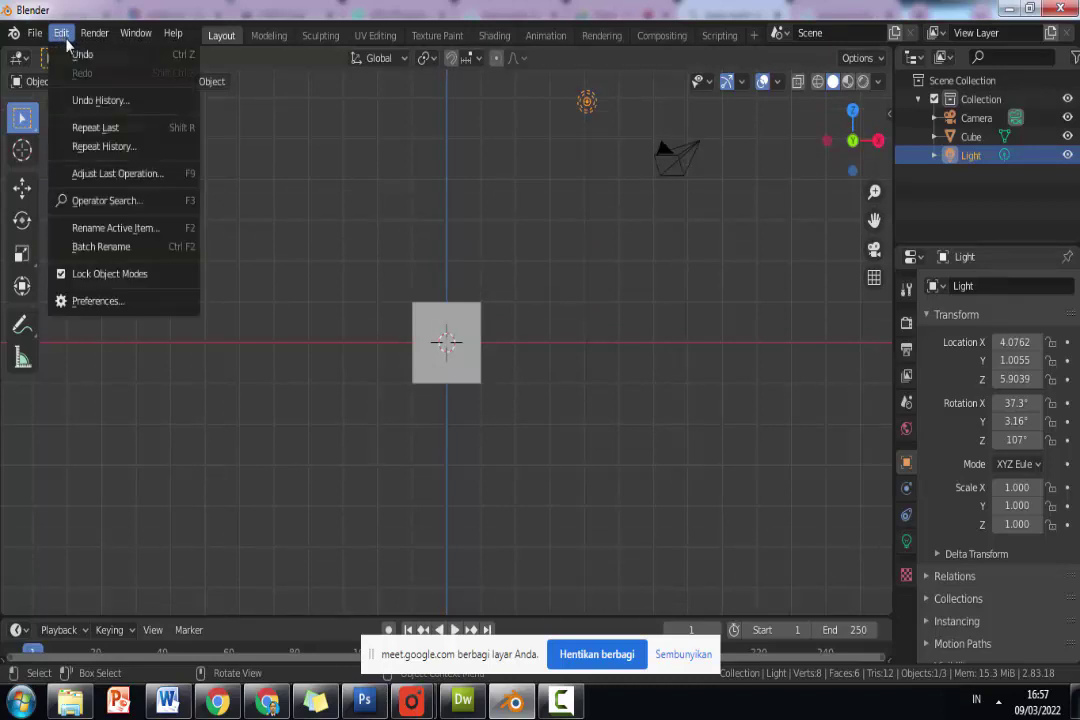
{"action": "left_click", "coordinate": [109, 311]}
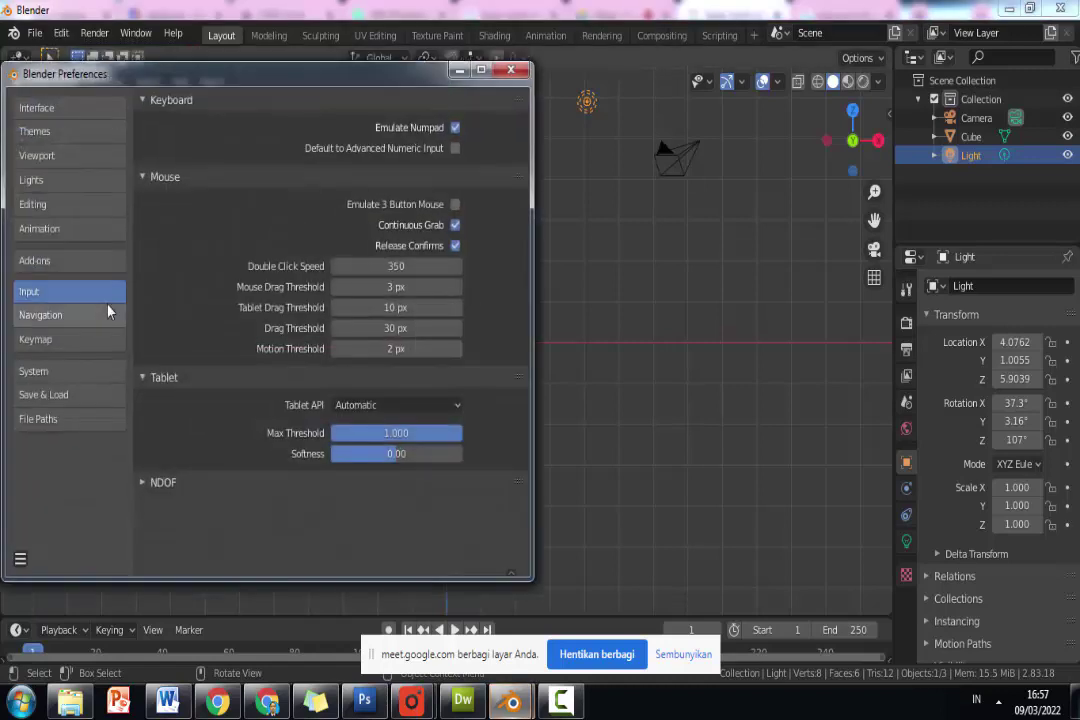
{"action": "left_click", "coordinate": [511, 70]}
{"action": "left_click", "coordinate": [61, 33]}
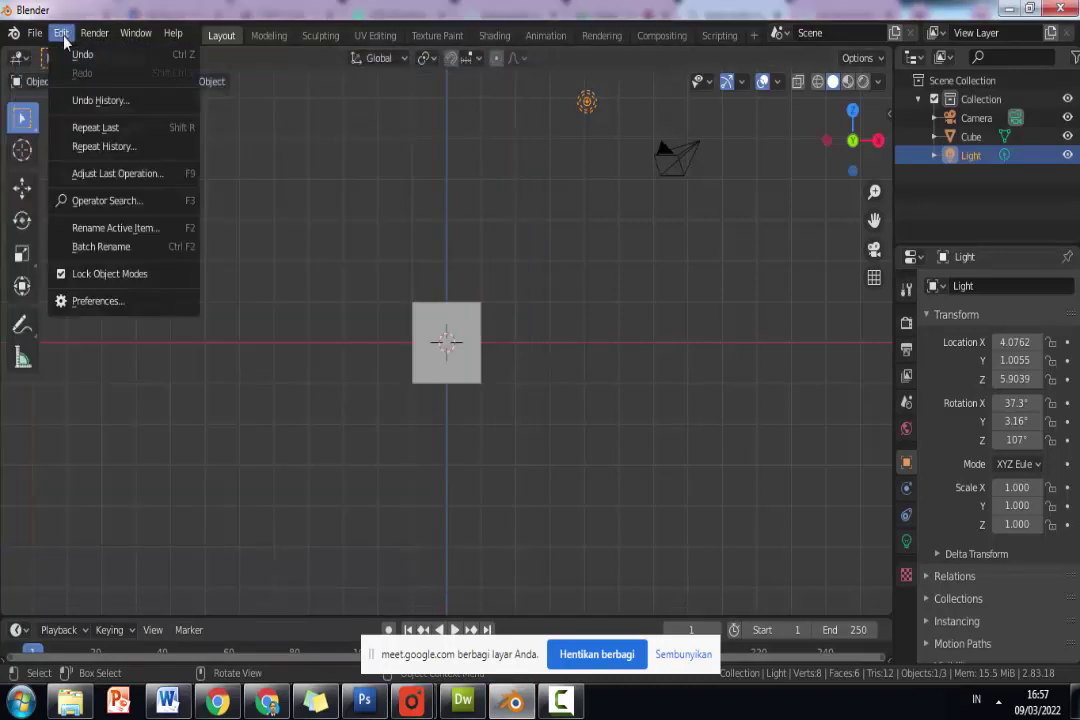
{"action": "left_click", "coordinate": [109, 305]}
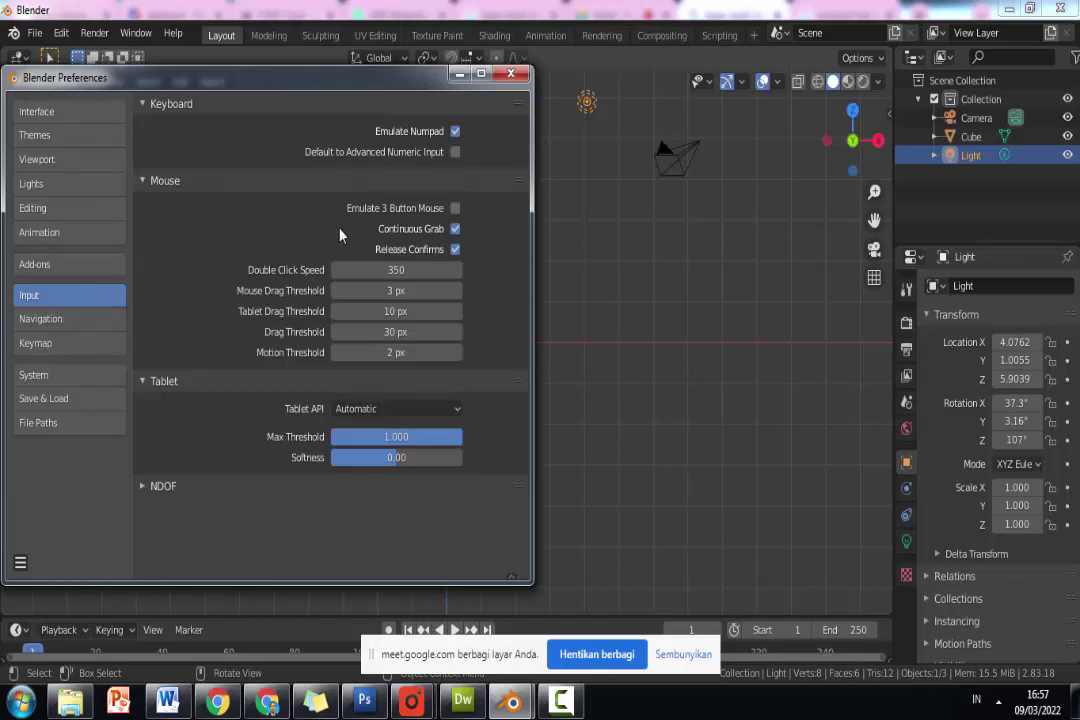
{"action": "left_click", "coordinate": [455, 133]}
{"action": "left_click", "coordinate": [516, 78]}
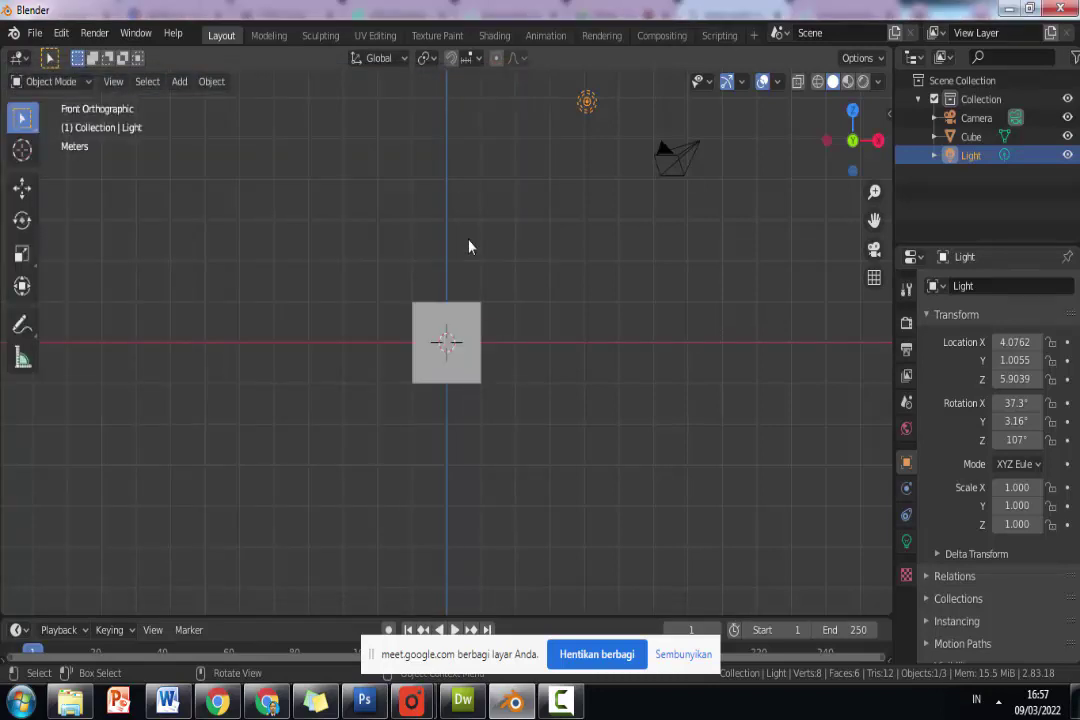
Check the view switching by looking at the cube from right, rotated and front views, returning to Front Orthographic.
{"action": "key", "text": "6"}
{"action": "key", "text": "3"}
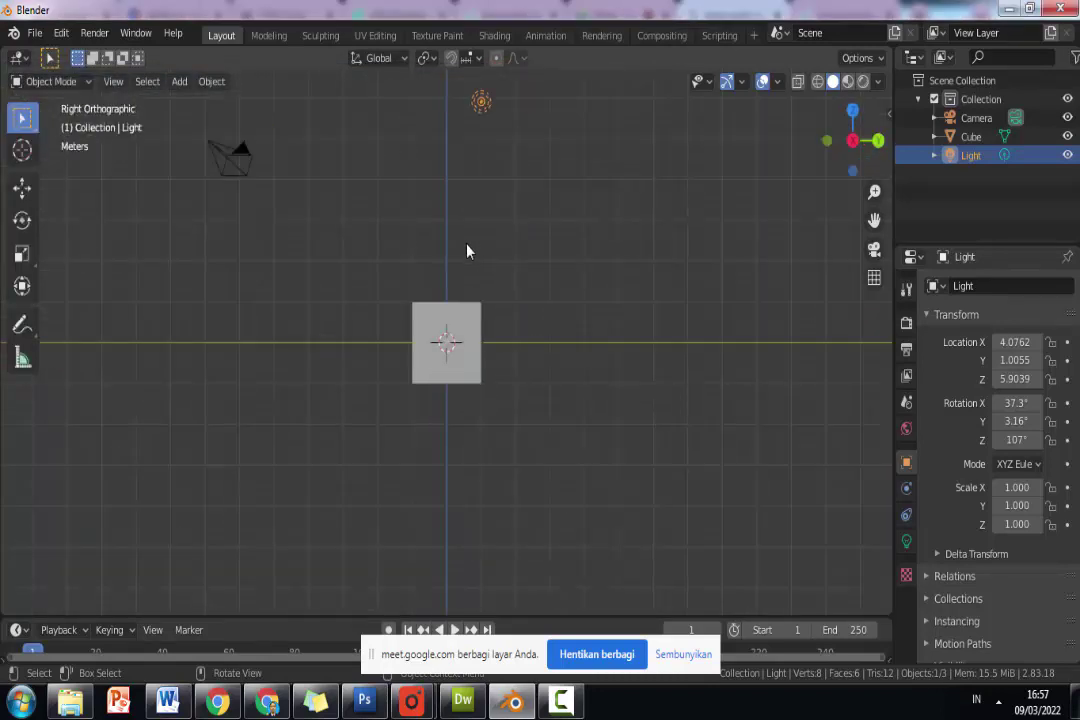
{"action": "key", "text": "6"}
{"action": "key", "text": "8"}
{"action": "key", "text": "3"}
{"action": "key", "text": "4"}
{"action": "key", "text": "1"}
{"action": "key", "text": "6"}
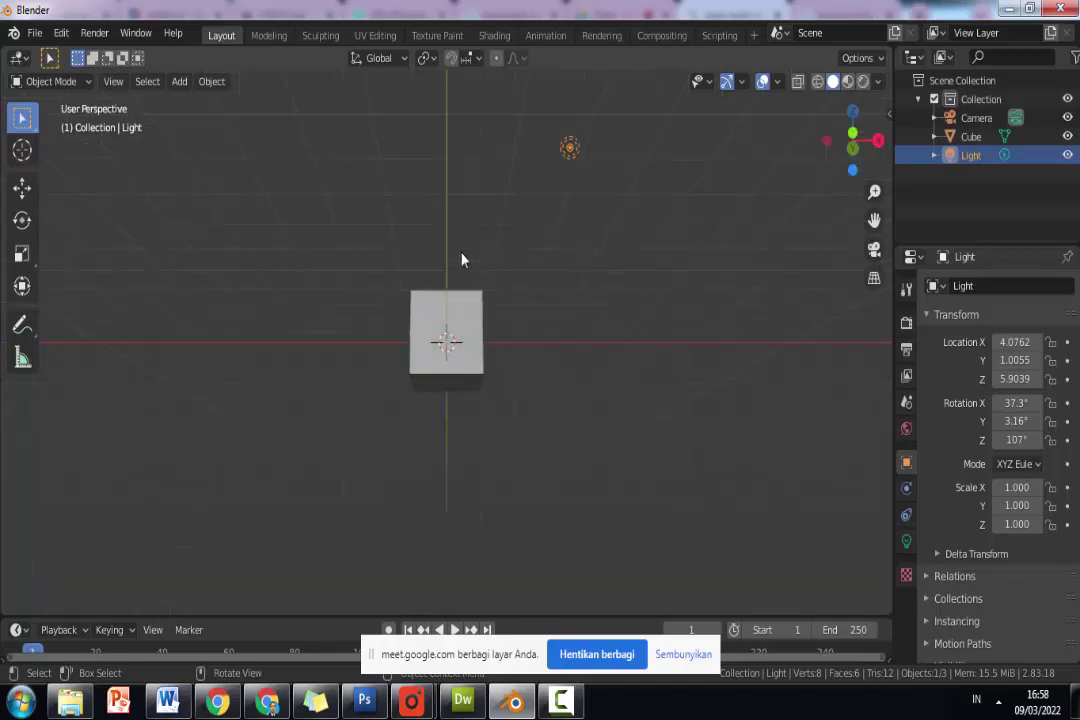
{"action": "key", "text": "3"}
{"action": "key", "text": "4"}
{"action": "key", "text": "1"}
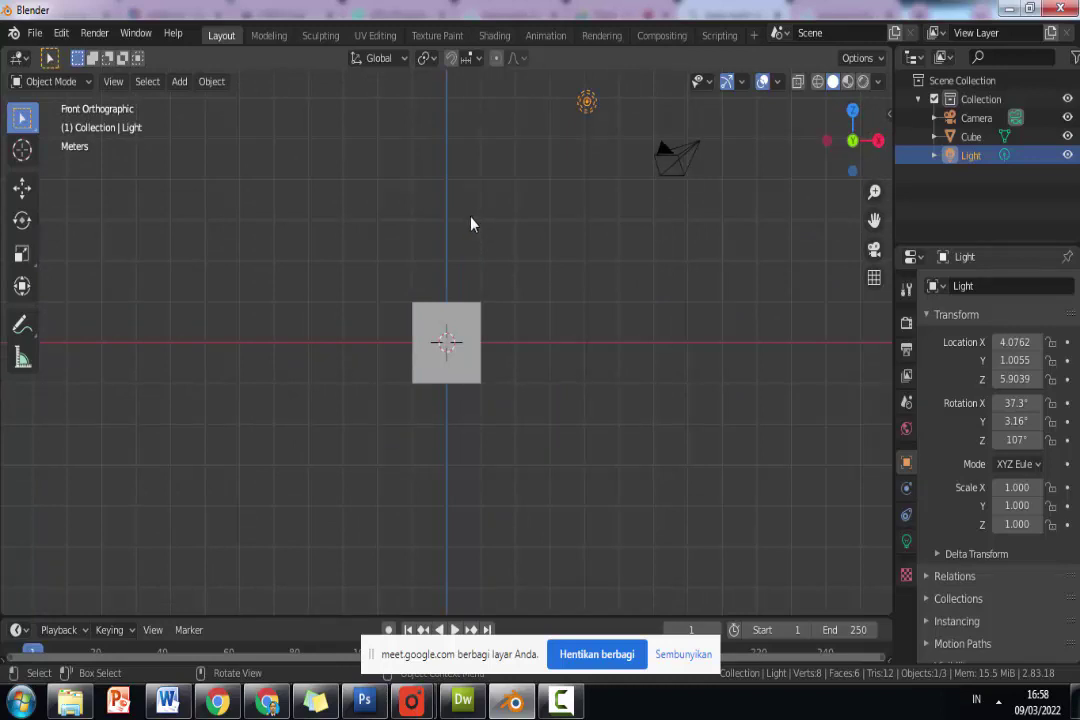
Place the image blue print.png from the Desktop folder into the front view as a reference beside the cube.
{"action": "left_click", "coordinate": [500, 288]}
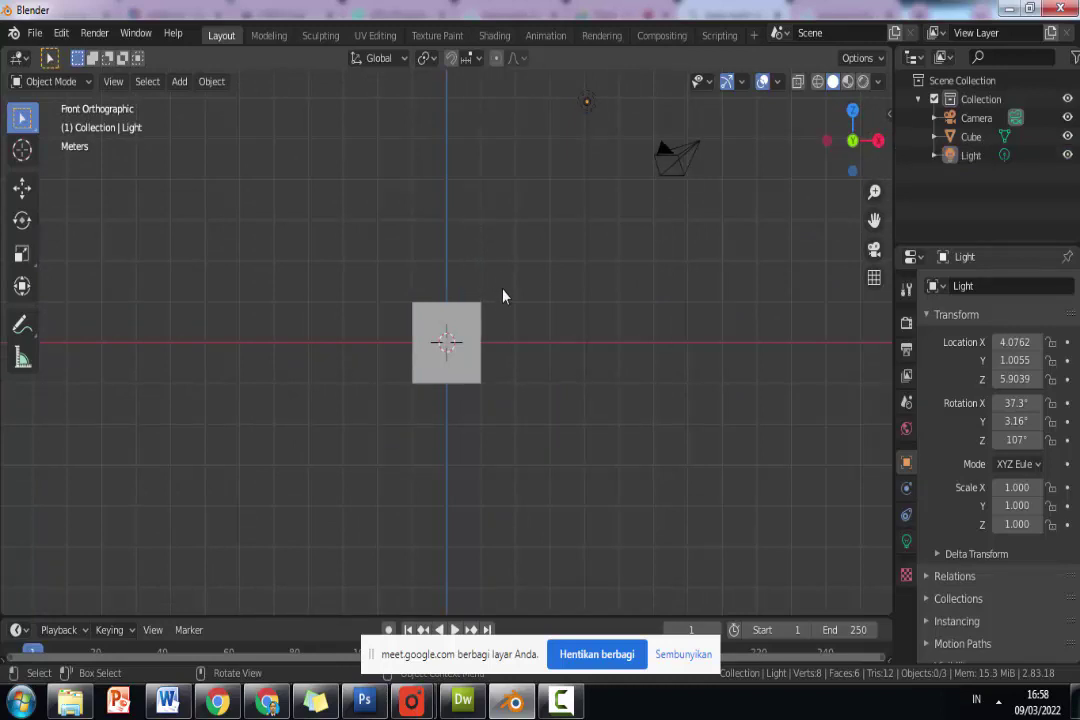
{"action": "scroll", "coordinate": [470, 278], "scroll_direction": "down", "scroll_amount": 1}
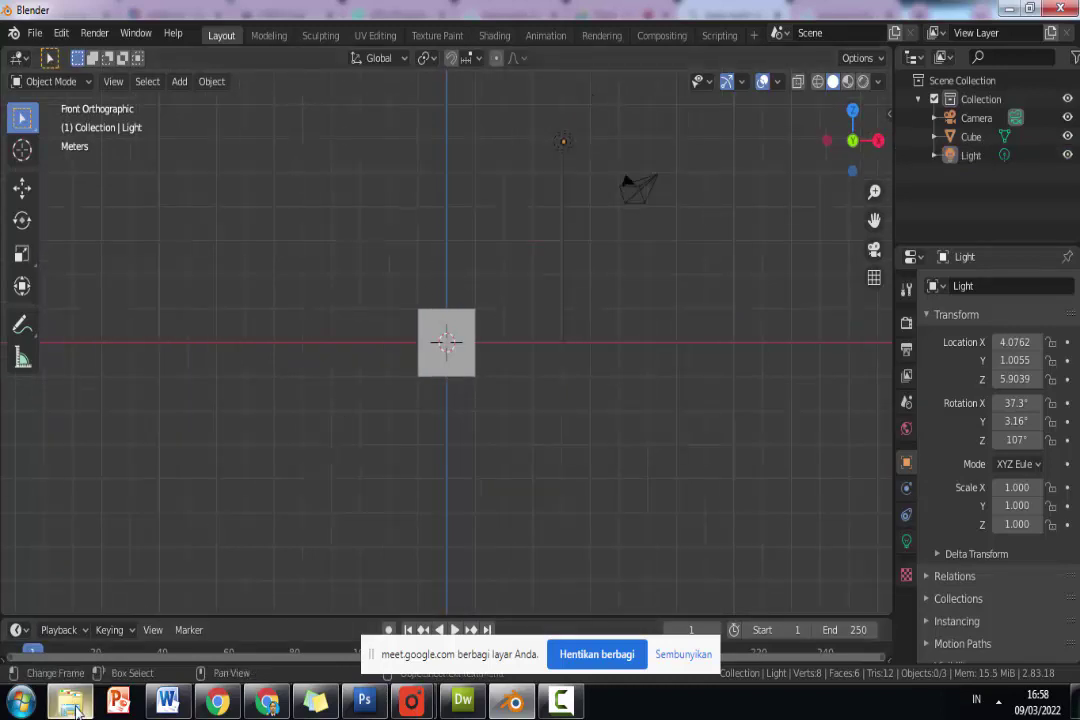
{"action": "mouse_move", "coordinate": [76, 708]}
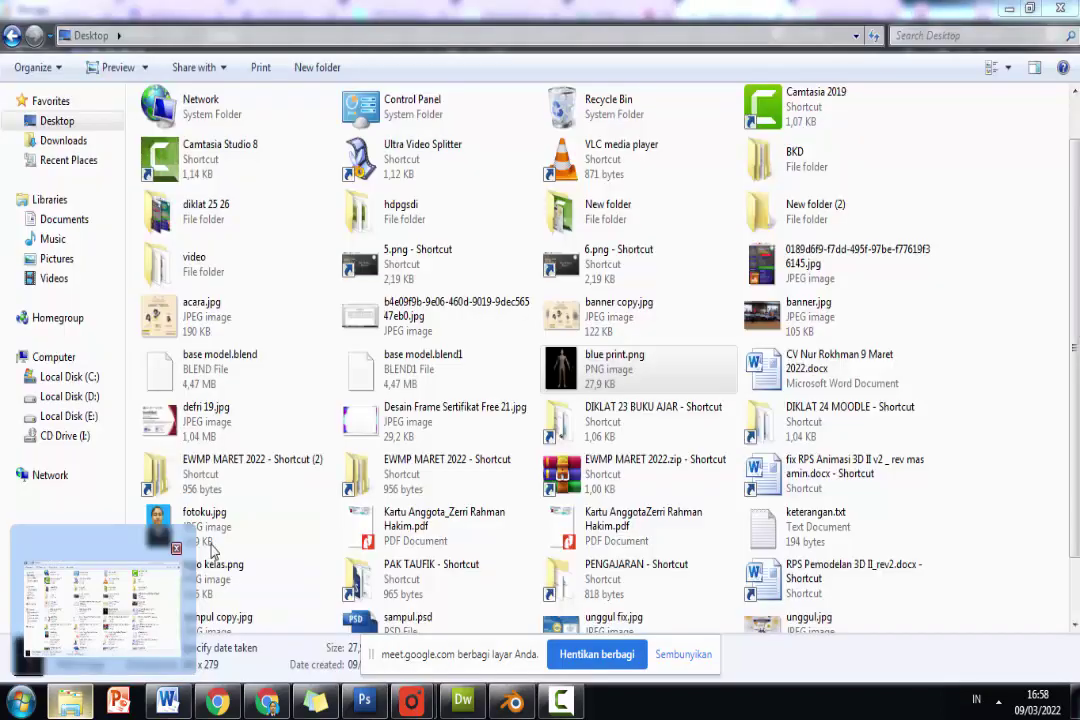
{"action": "left_click", "coordinate": [100, 560]}
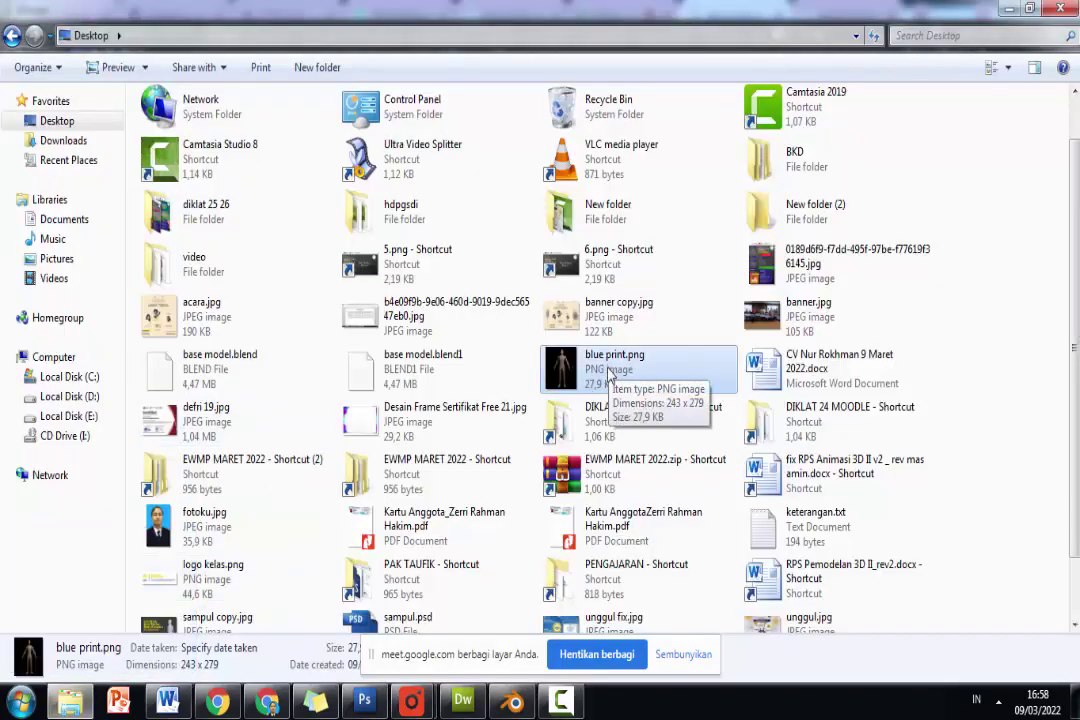
{"action": "left_click_drag", "start_coordinate": [609, 372], "coordinate": [328, 320]}
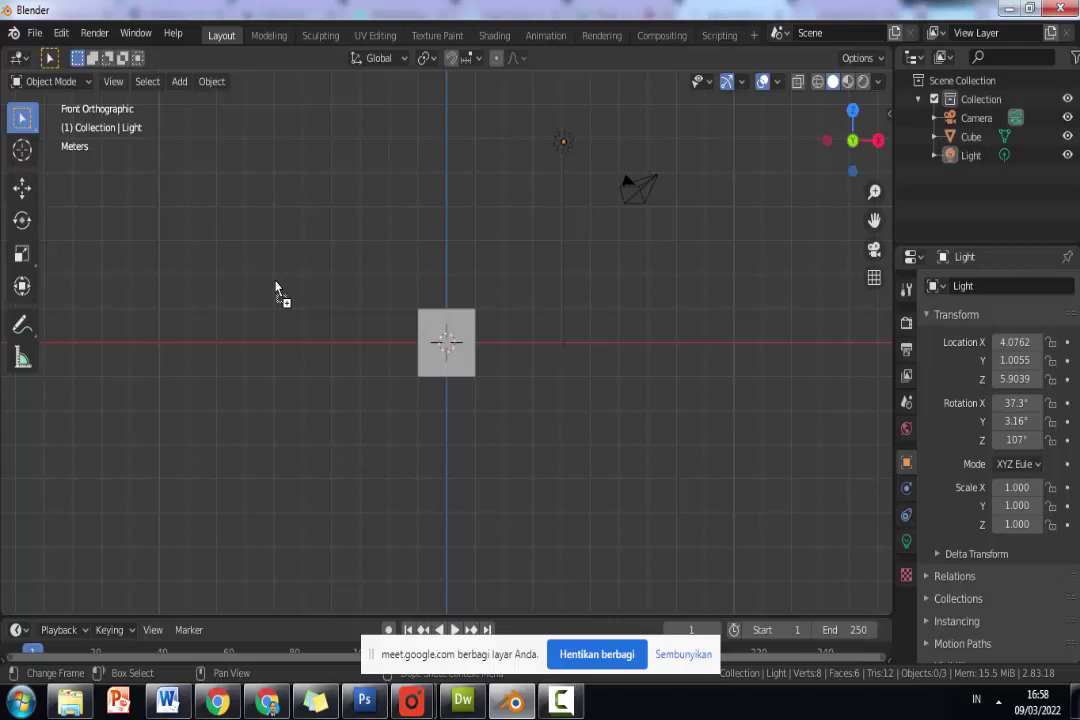
{"action": "left_click_drag", "start_coordinate": [275, 284], "coordinate": [275, 284]}
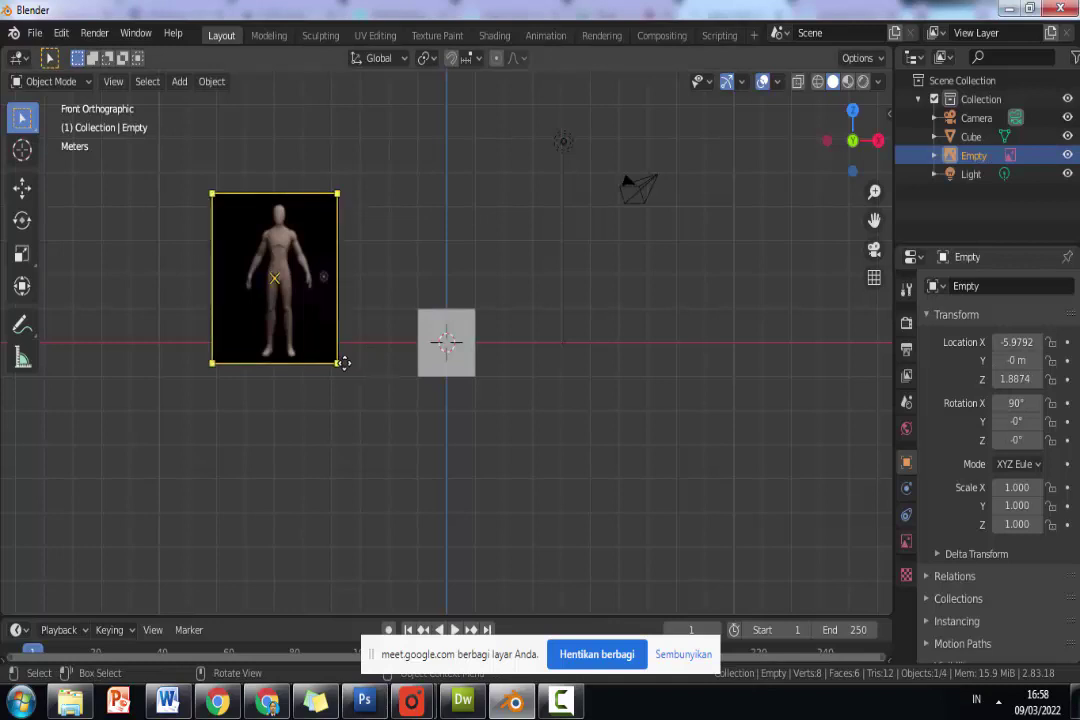
Enlarge the reference image to about twice its size and move it along X to about -9.15 m, clear of the cube.
{"action": "left_click_drag", "start_coordinate": [339, 363], "coordinate": [446, 538]}
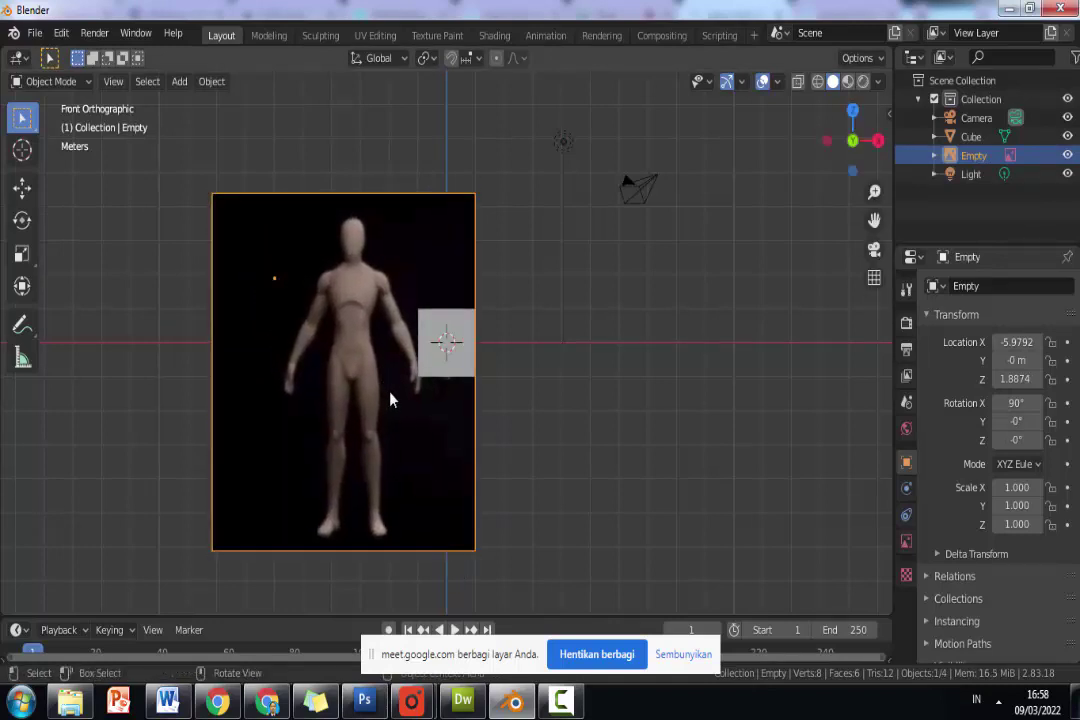
{"action": "left_click_drag", "start_coordinate": [393, 392], "coordinate": [280, 330]}
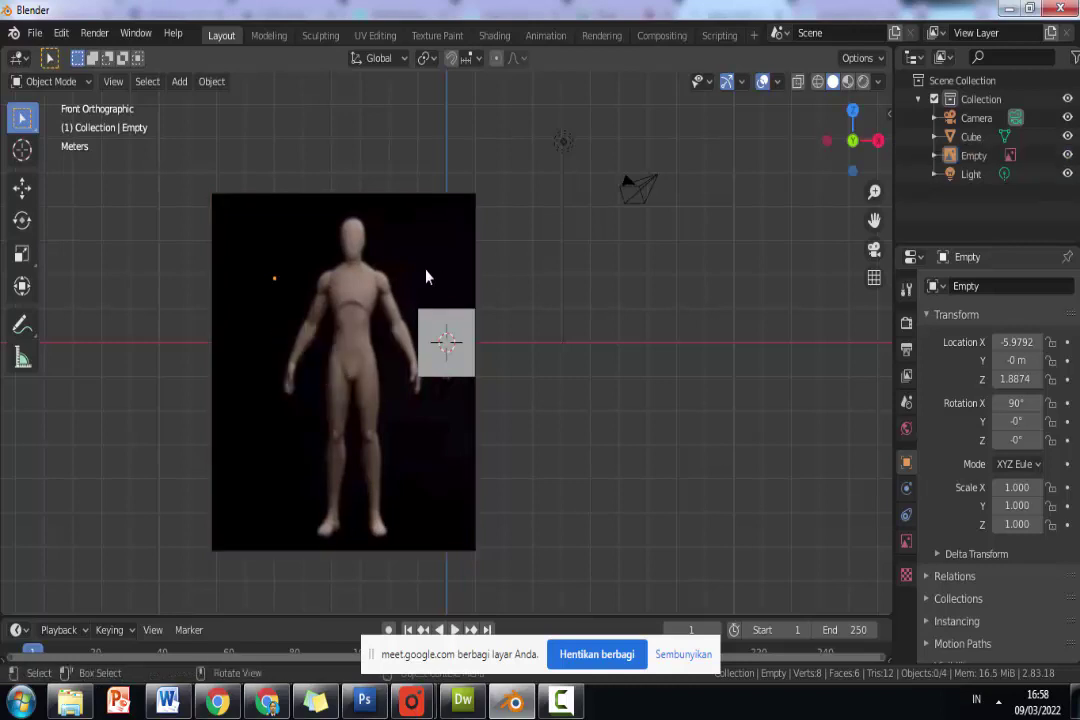
{"action": "left_click", "coordinate": [24, 187]}
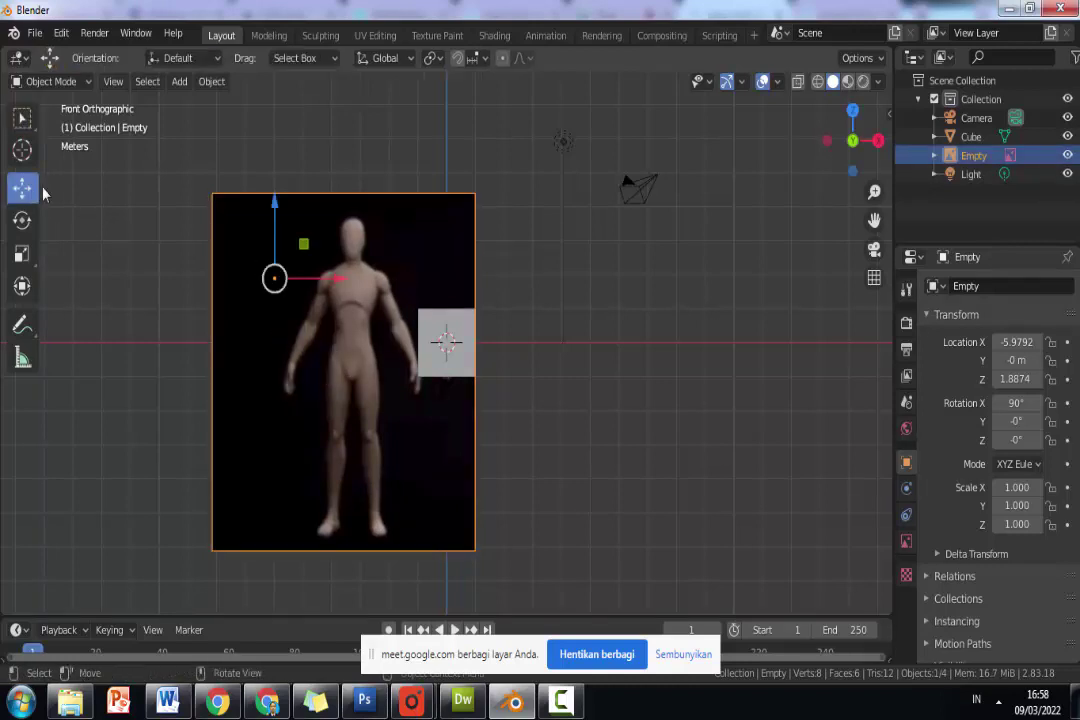
{"action": "left_click_drag", "start_coordinate": [332, 284], "coordinate": [236, 278]}
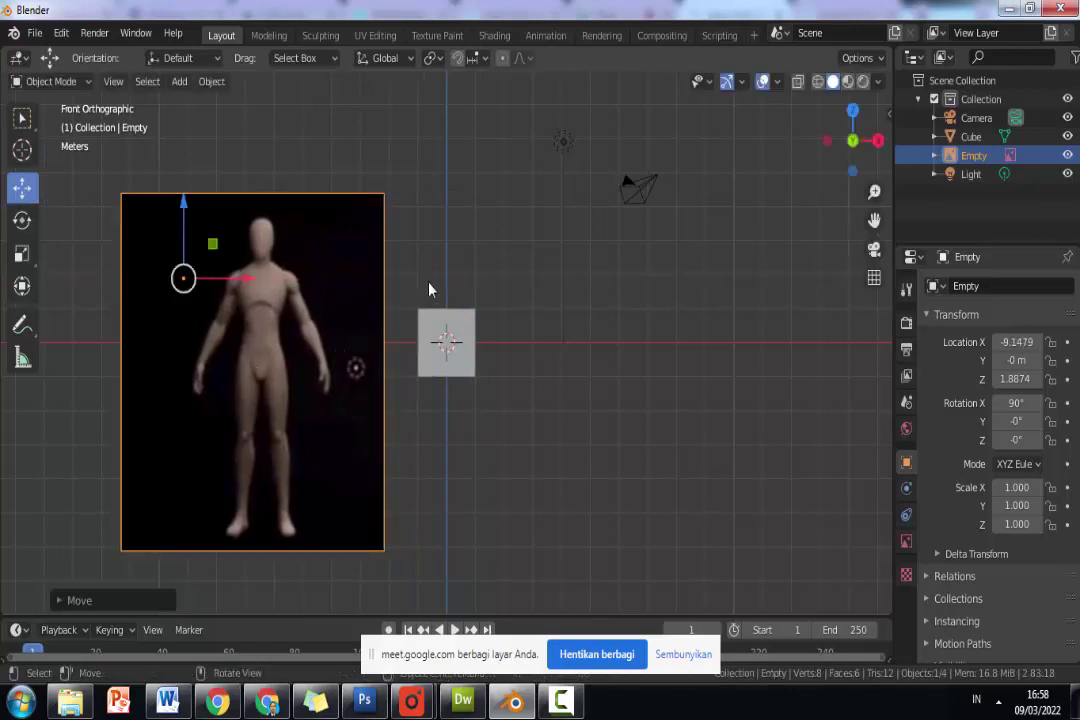
{"action": "left_click", "coordinate": [432, 305]}
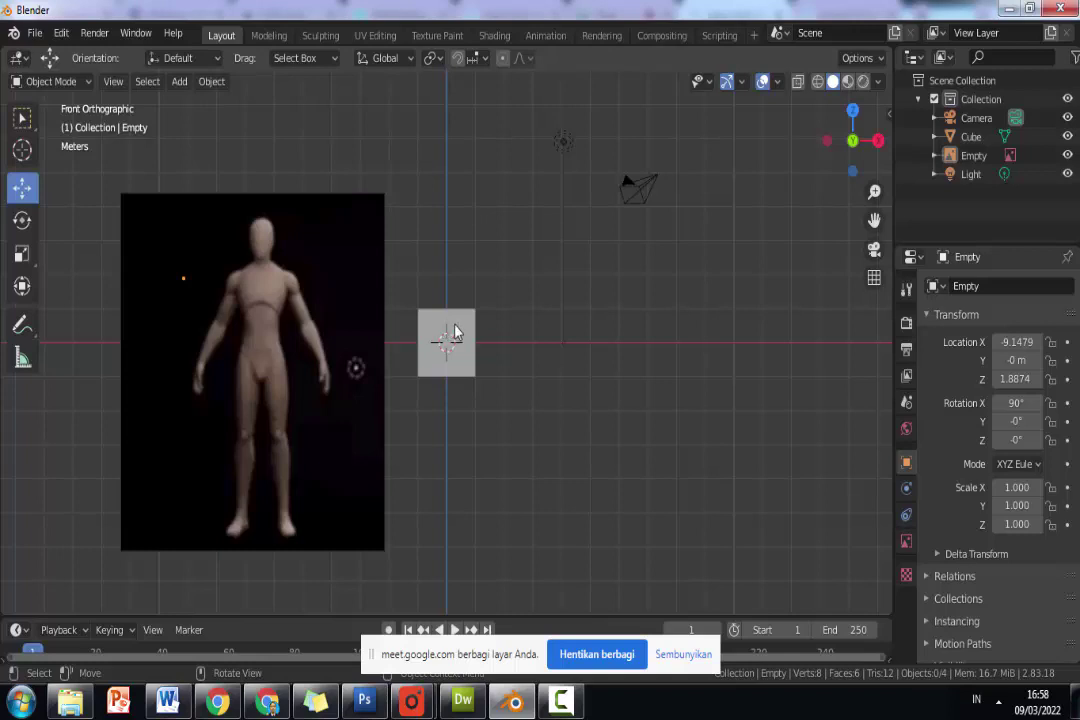
Move the cube straight down to about Z -4.79 m, level with the figure's feet, and stack a copy directly above it.
{"action": "left_click", "coordinate": [455, 332]}
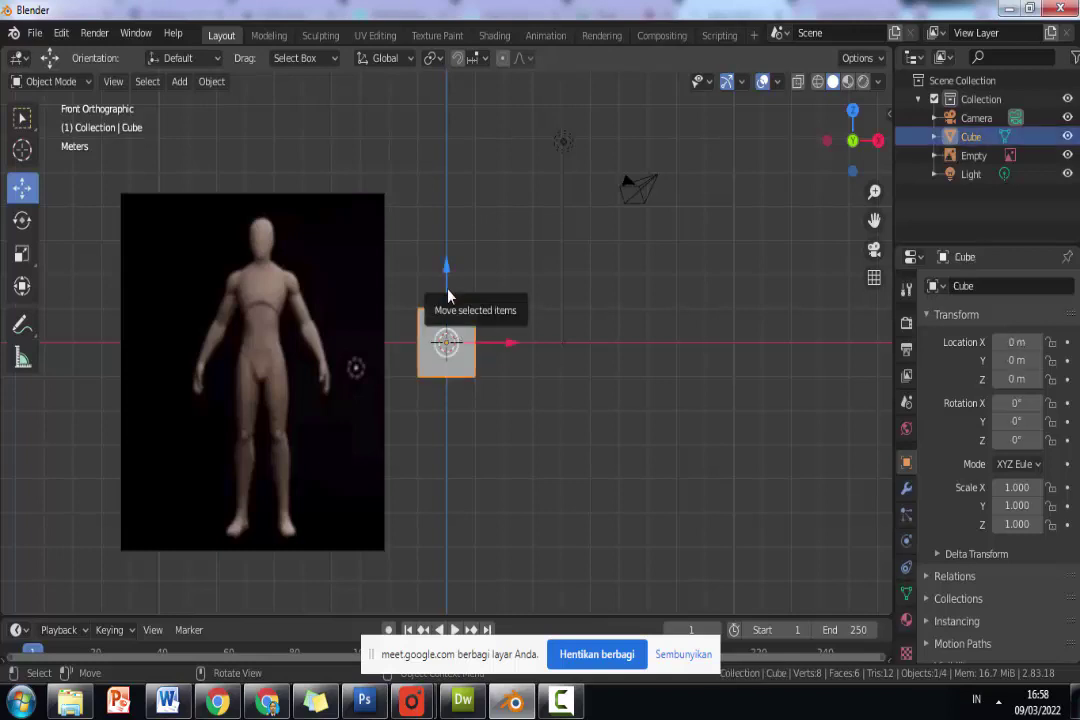
{"action": "left_click_drag", "start_coordinate": [448, 296], "coordinate": [447, 361]}
{"action": "key", "text": "ctrl+c"}
{"action": "key", "text": "ctrl+v"}
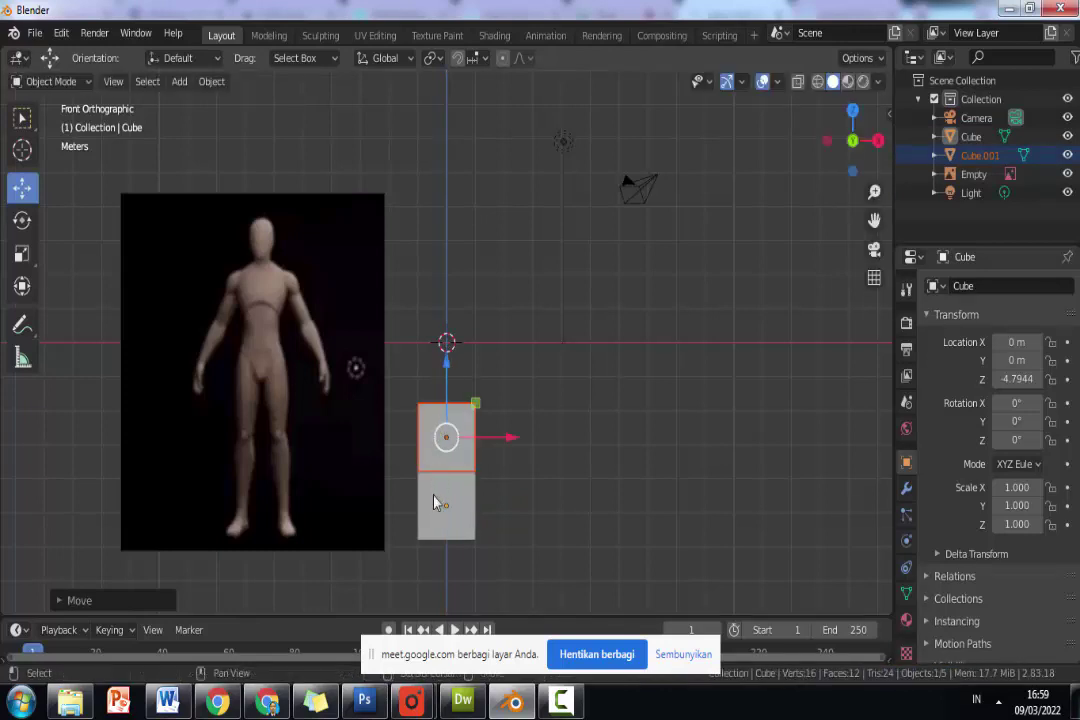
Duplicate the two stacked cubes and move the copies straight up to form a column of four cubes.
{"action": "left_click", "coordinate": [434, 497], "text": "shift"}
{"action": "key", "text": "ctrl+c"}
{"action": "key", "text": "ctrl+v"}
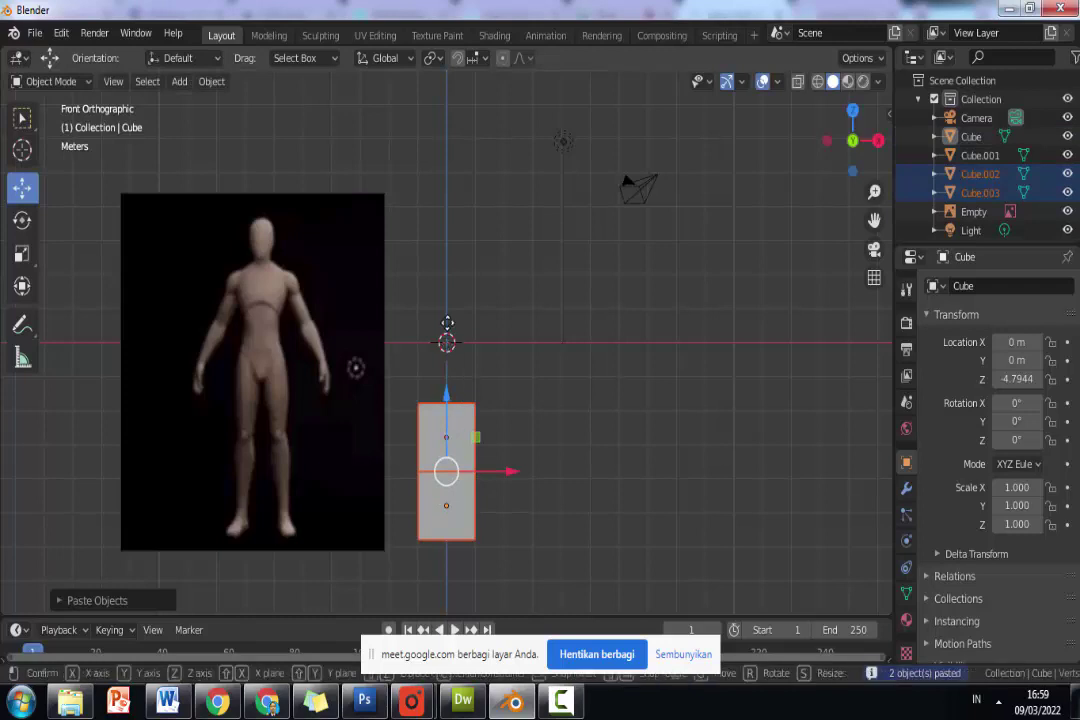
{"action": "key", "text": "g"}
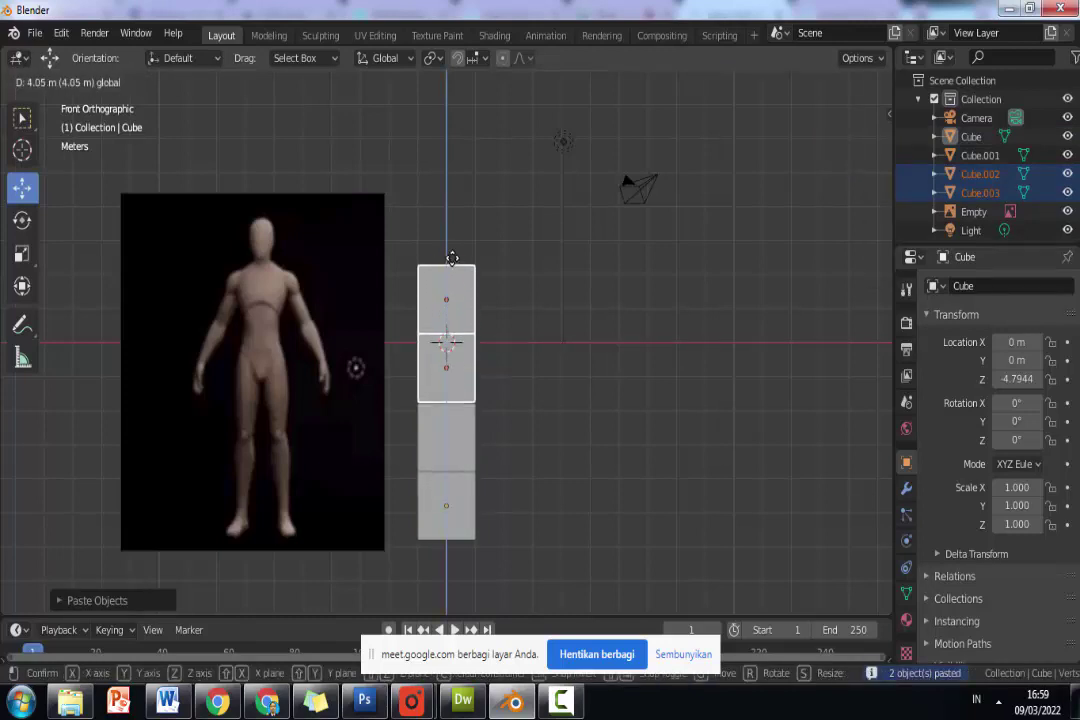
{"action": "left_click", "coordinate": [451, 282]}
Duplicate all four cubes and move the copies along Z onto the top of the stack, making an eight-cube column.
{"action": "left_click", "coordinate": [446, 439], "text": "shift"}
{"action": "left_click", "coordinate": [446, 506], "text": "shift"}
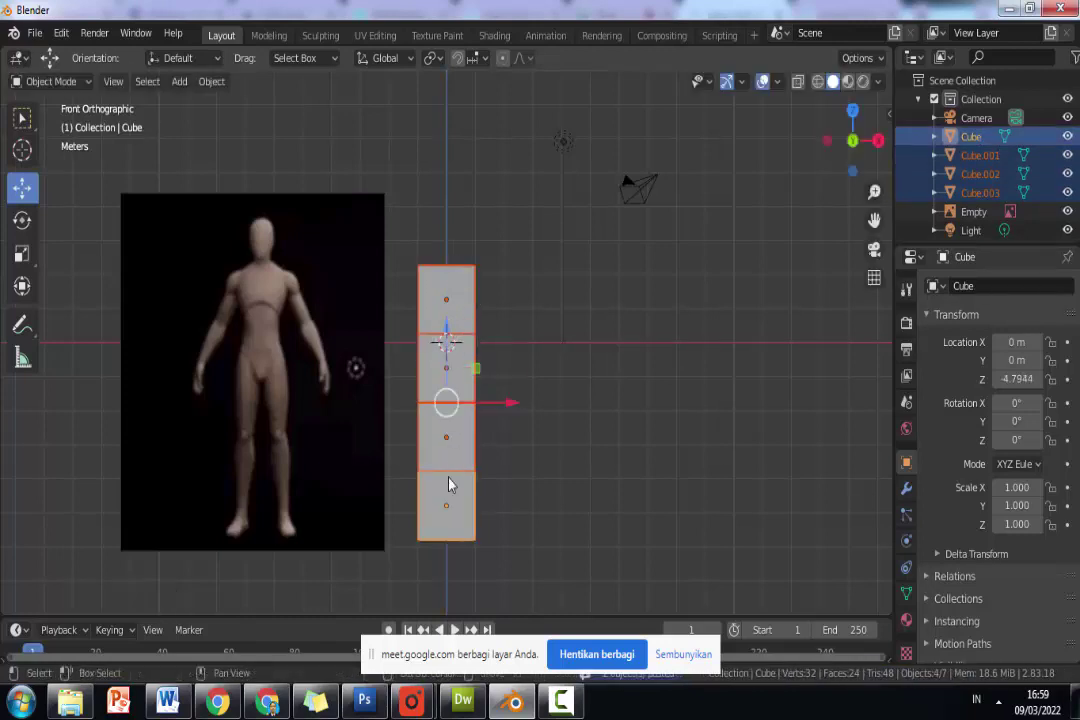
{"action": "key", "text": "ctrl+c"}
{"action": "key", "text": "ctrl+v"}
{"action": "scroll", "coordinate": [448, 378], "scroll_direction": "down", "scroll_amount": 1}
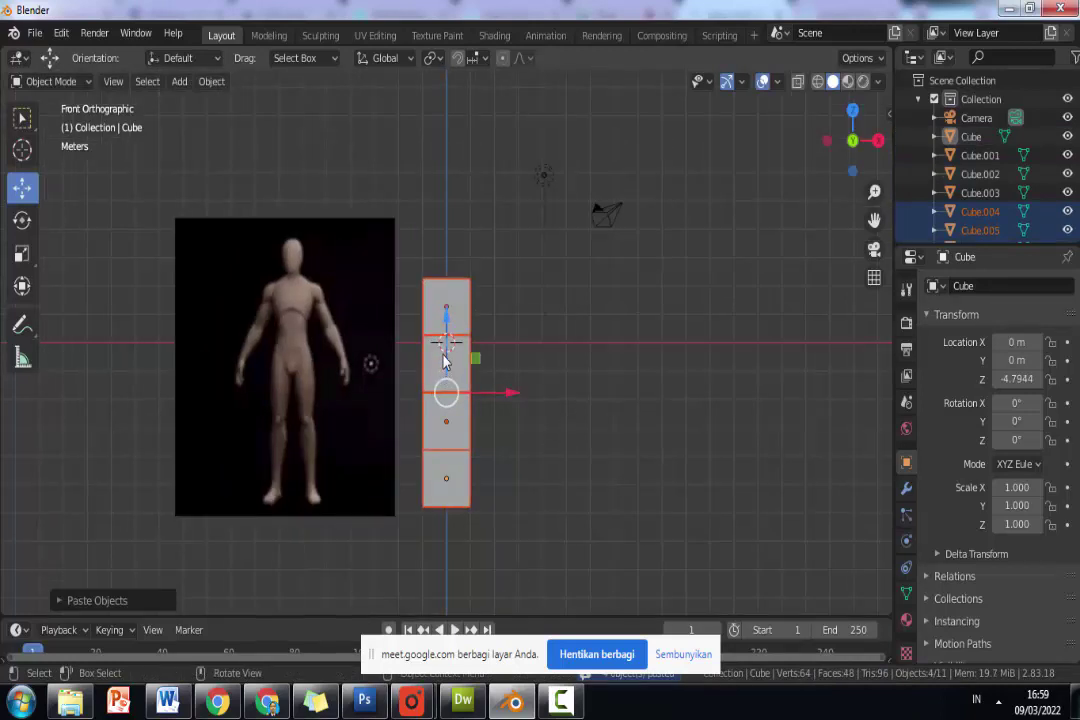
{"action": "key", "text": "g"}
{"action": "key", "text": "z"}
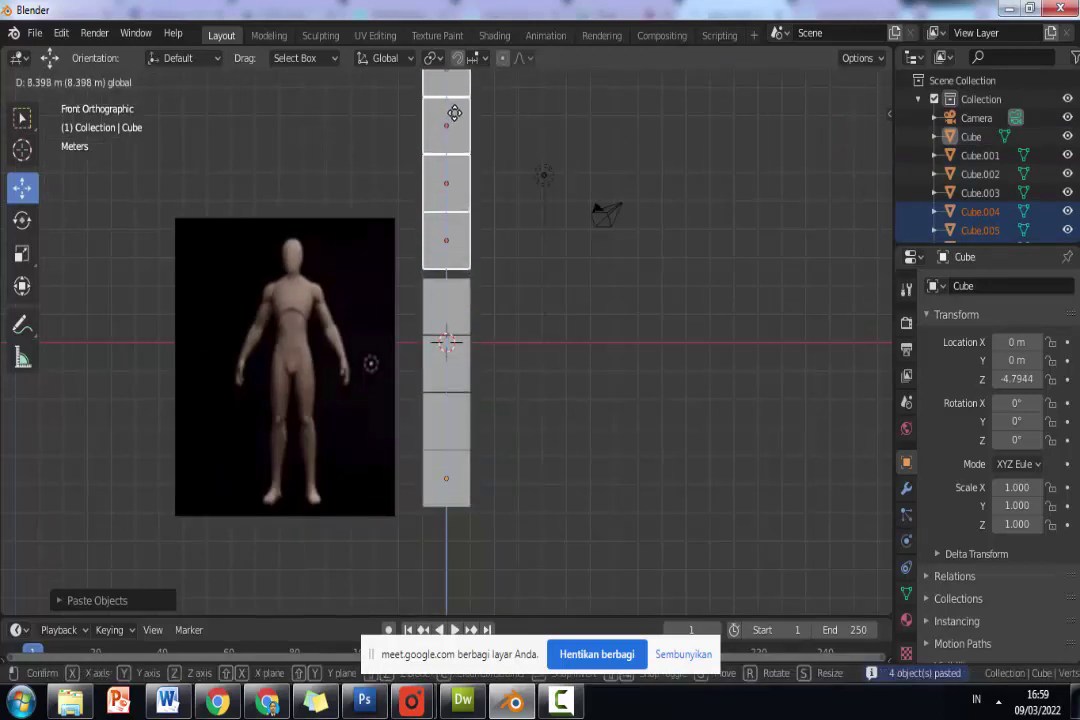
{"action": "left_click", "coordinate": [489, 212]}
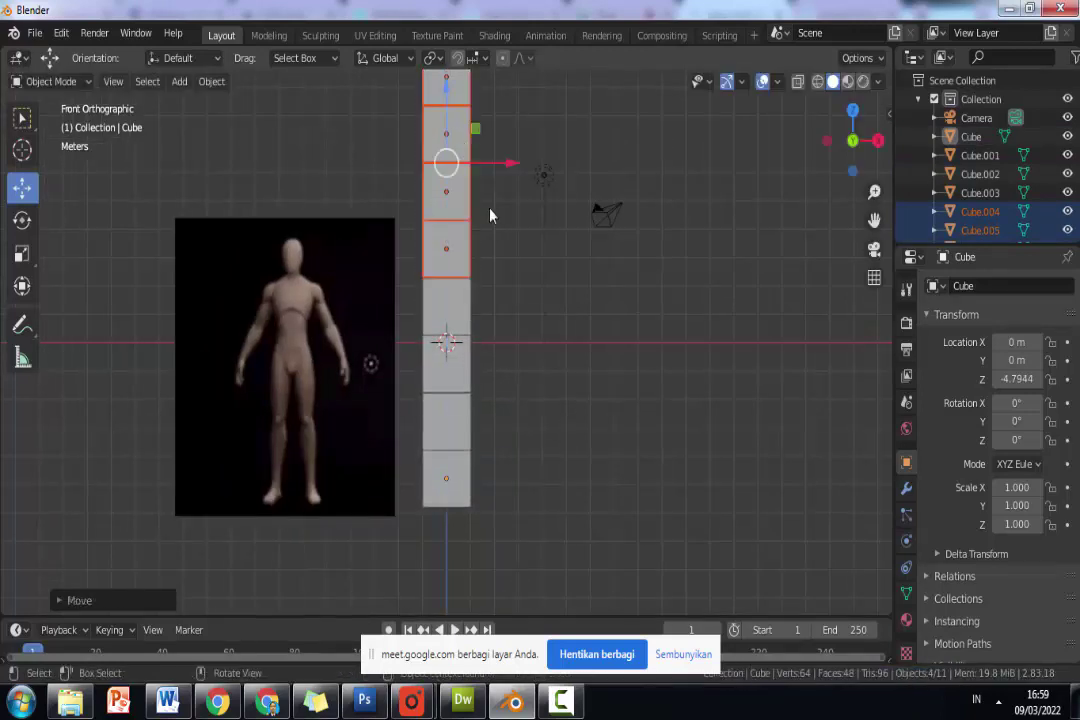
Scale the reference image to about 1.77 and raise it along Z to about 7.43 m, matching the figure's height to the cube column.
{"action": "left_click", "coordinate": [502, 250]}
{"action": "scroll", "coordinate": [500, 255], "scroll_direction": "down", "scroll_amount": 3}
{"action": "left_click", "coordinate": [405, 282]}
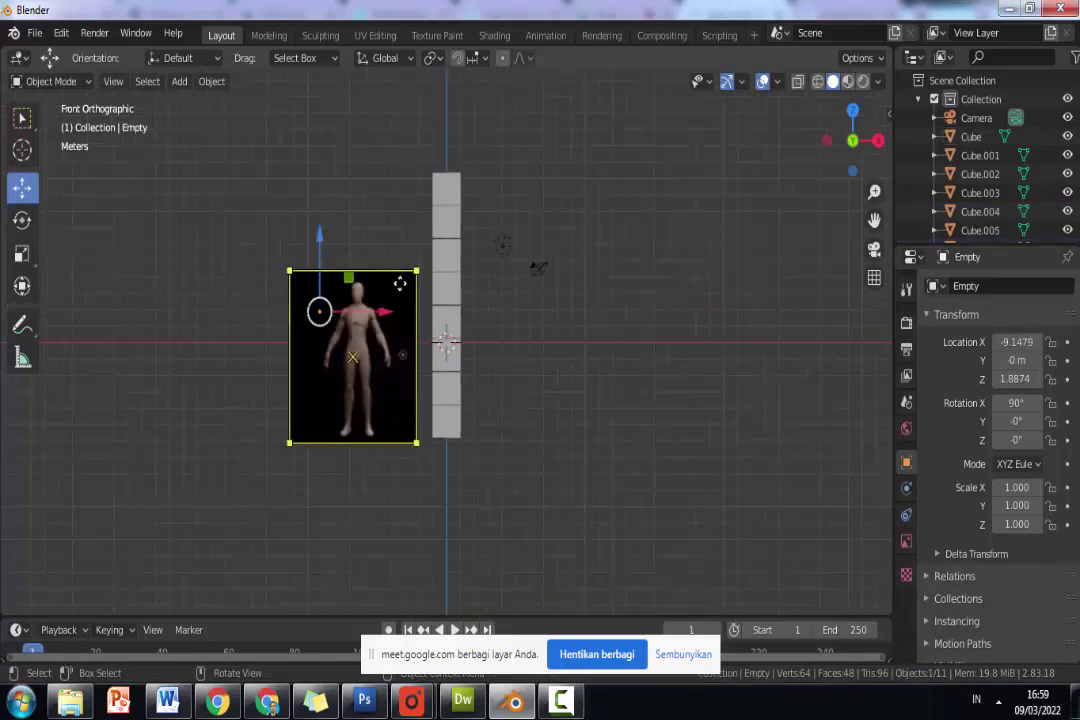
{"action": "key", "text": "s"}
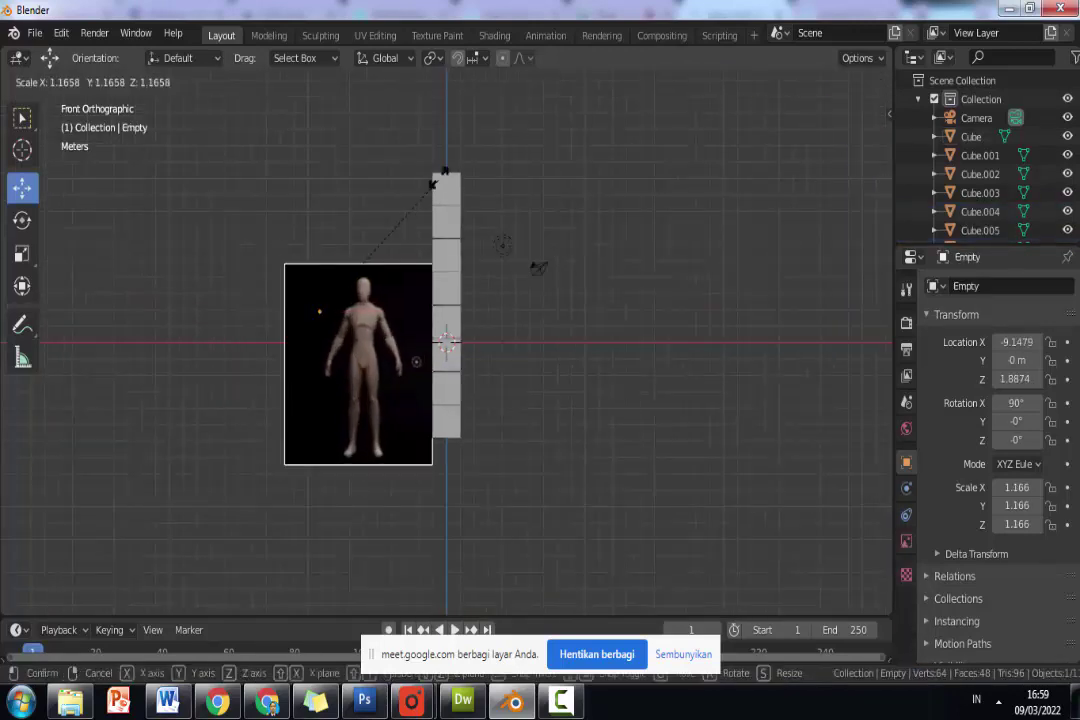
{"action": "left_click", "coordinate": [477, 86]}
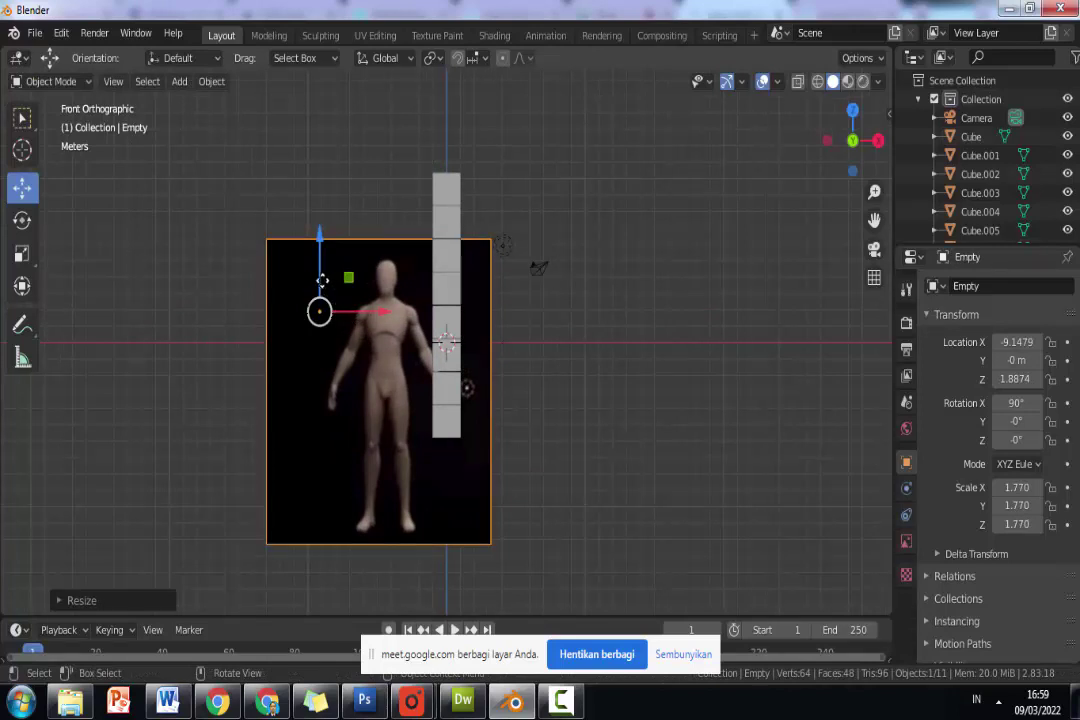
{"action": "left_click_drag", "start_coordinate": [318, 248], "coordinate": [329, 181]}
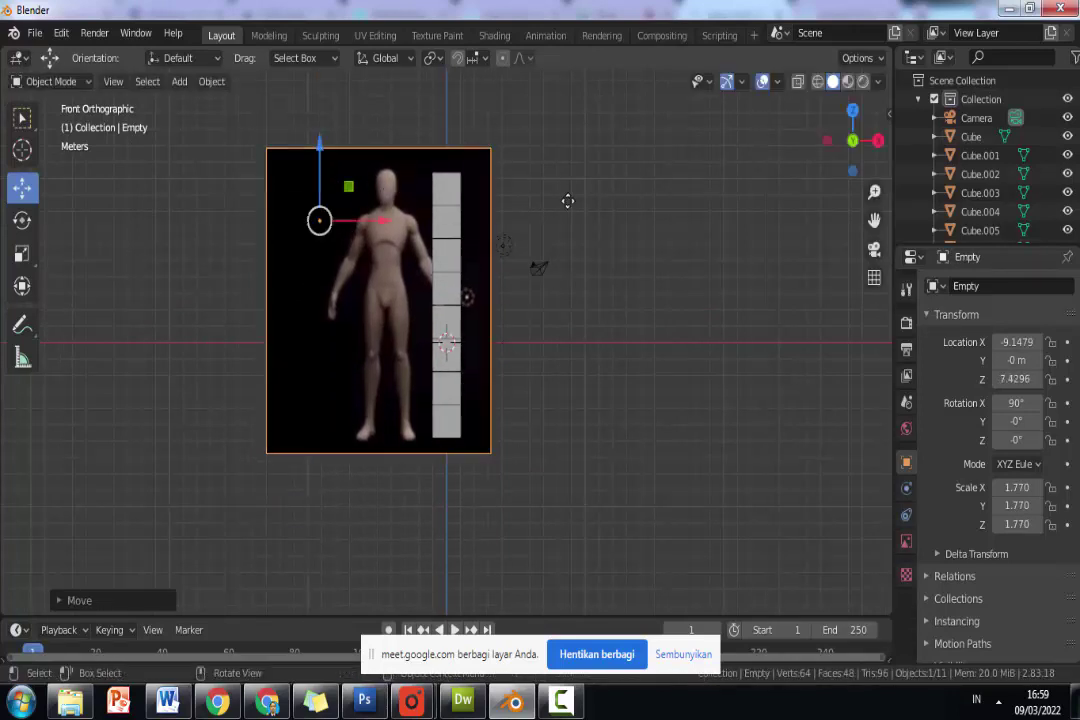
{"action": "left_click", "coordinate": [566, 200]}
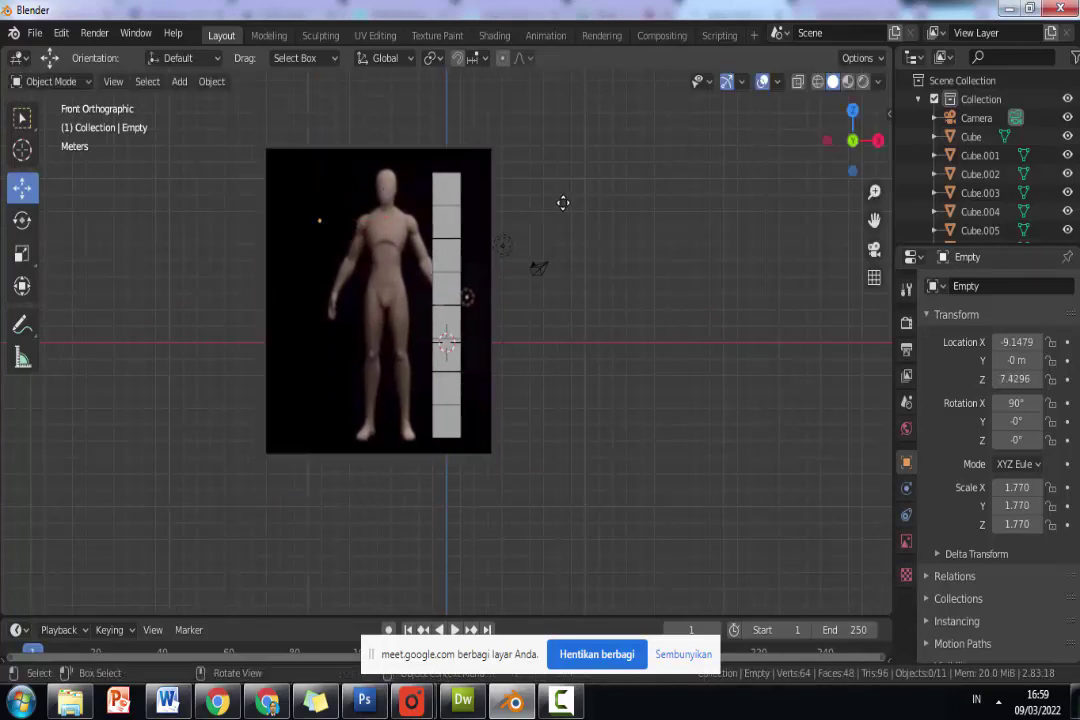
Compare each cube of the column, from the head down to the feet, with the body section beside it.
{"action": "left_click", "coordinate": [446, 187]}
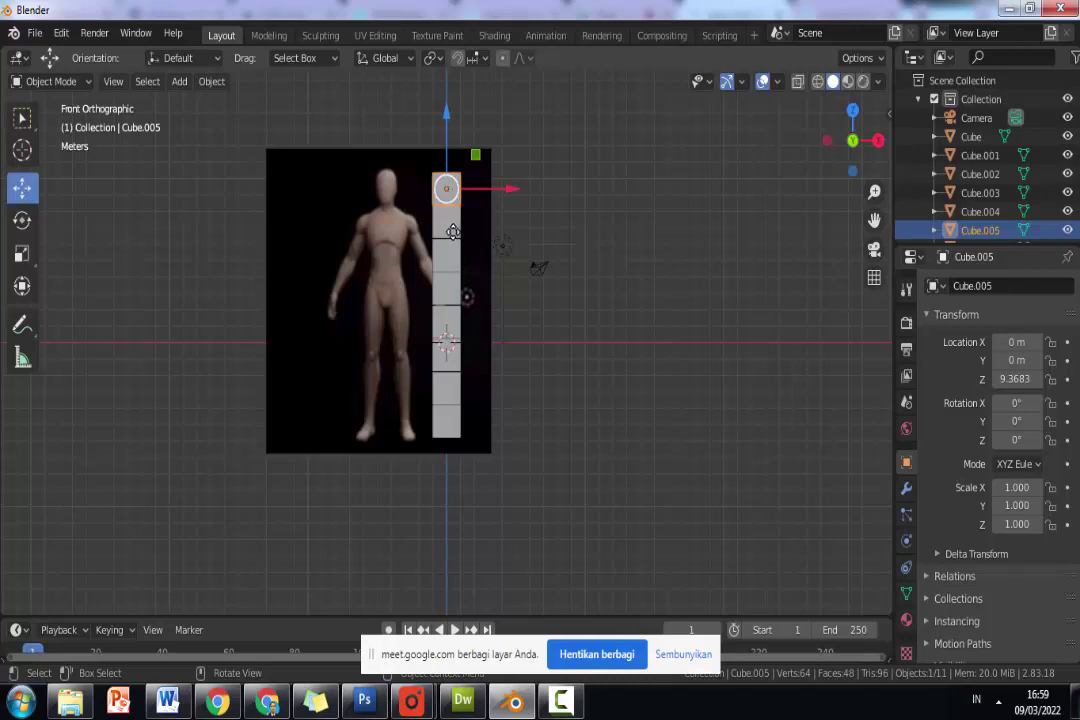
{"action": "left_click", "coordinate": [450, 222]}
{"action": "left_click", "coordinate": [446, 255]}
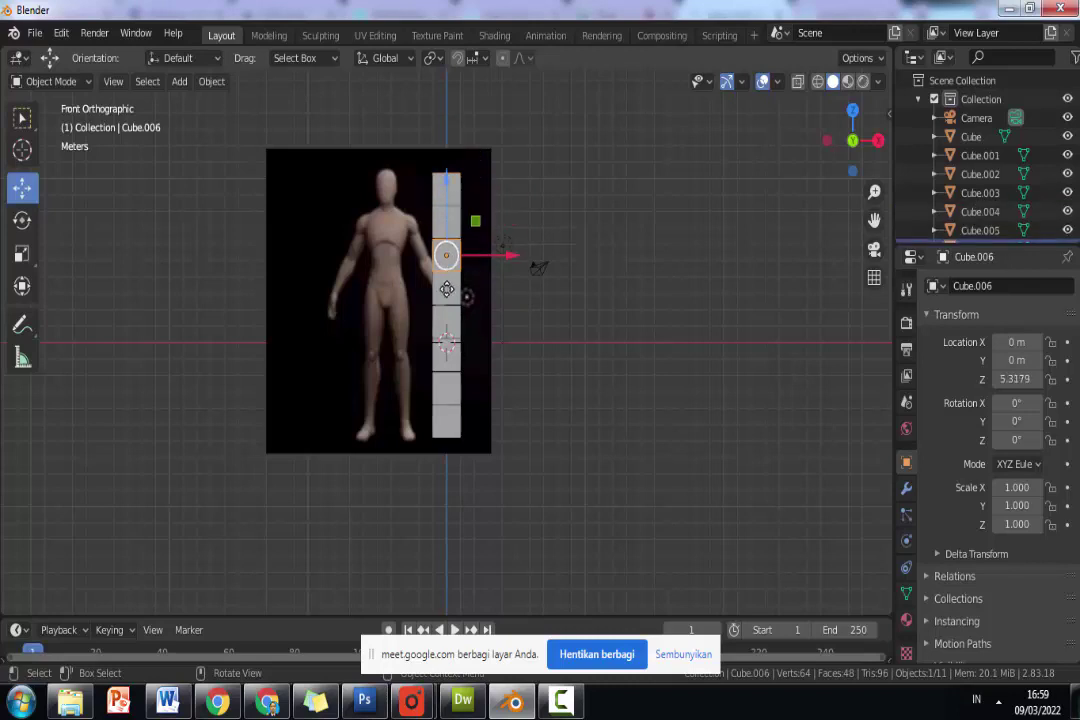
{"action": "left_click", "coordinate": [446, 263]}
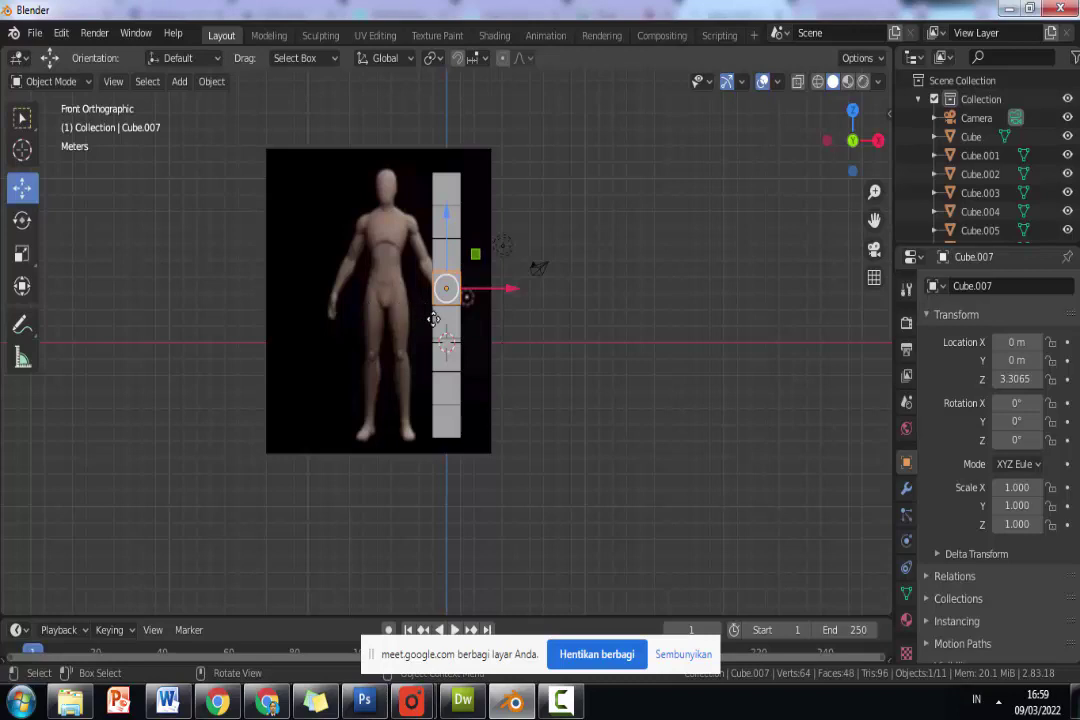
{"action": "left_click", "coordinate": [444, 355]}
{"action": "left_click", "coordinate": [444, 385]}
{"action": "left_click", "coordinate": [444, 412]}
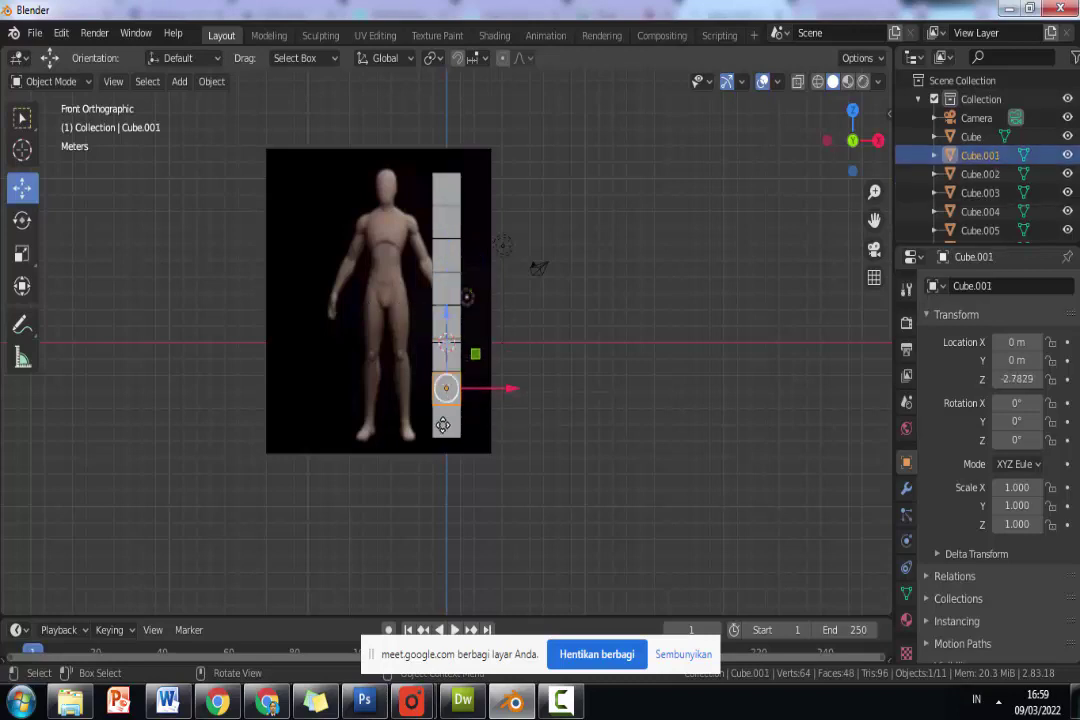
{"action": "left_click", "coordinate": [443, 428]}
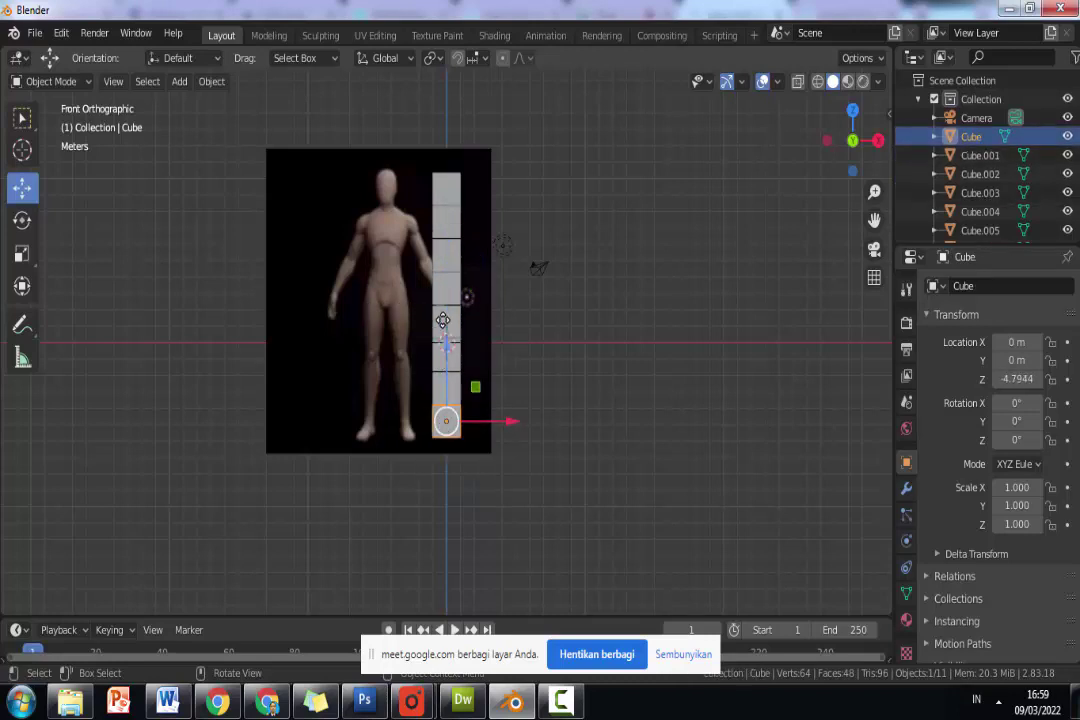
{"action": "left_click", "coordinate": [443, 357]}
{"action": "left_click", "coordinate": [444, 428]}
{"action": "left_click", "coordinate": [533, 195]}
Select all eight cubes and move the column along X to about 13.6 m, clear of the reference image.
{"action": "left_click", "coordinate": [450, 193]}
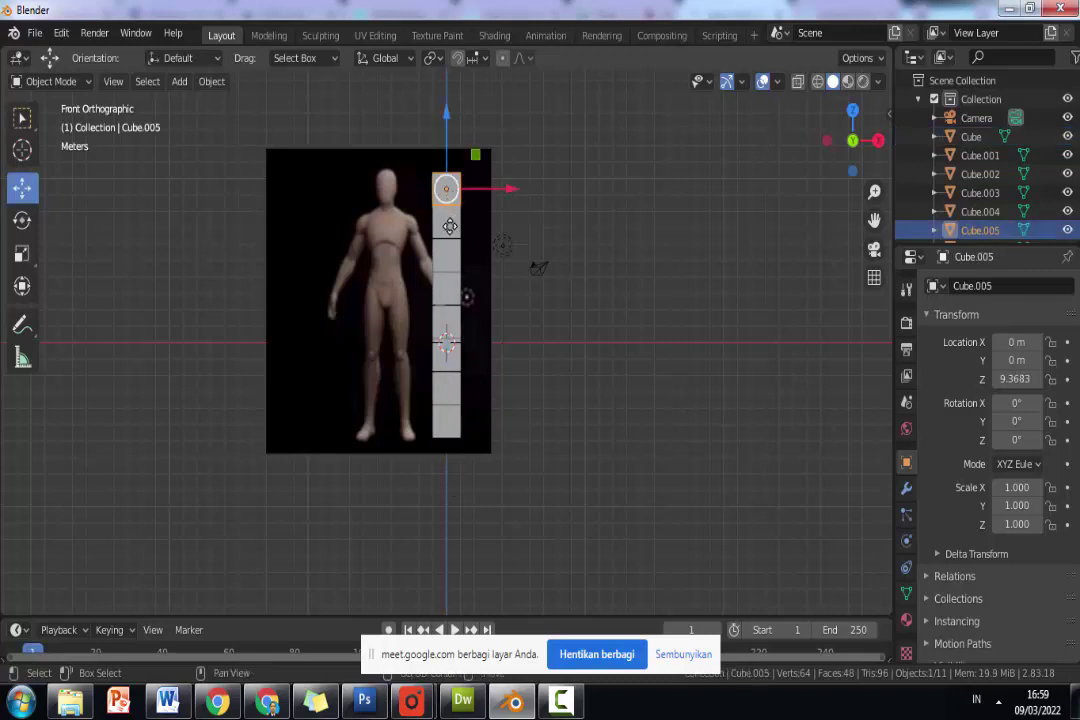
{"action": "left_click", "coordinate": [447, 232], "text": "shift"}
{"action": "left_click", "coordinate": [446, 255], "text": "shift"}
{"action": "left_click", "coordinate": [446, 288], "text": "shift"}
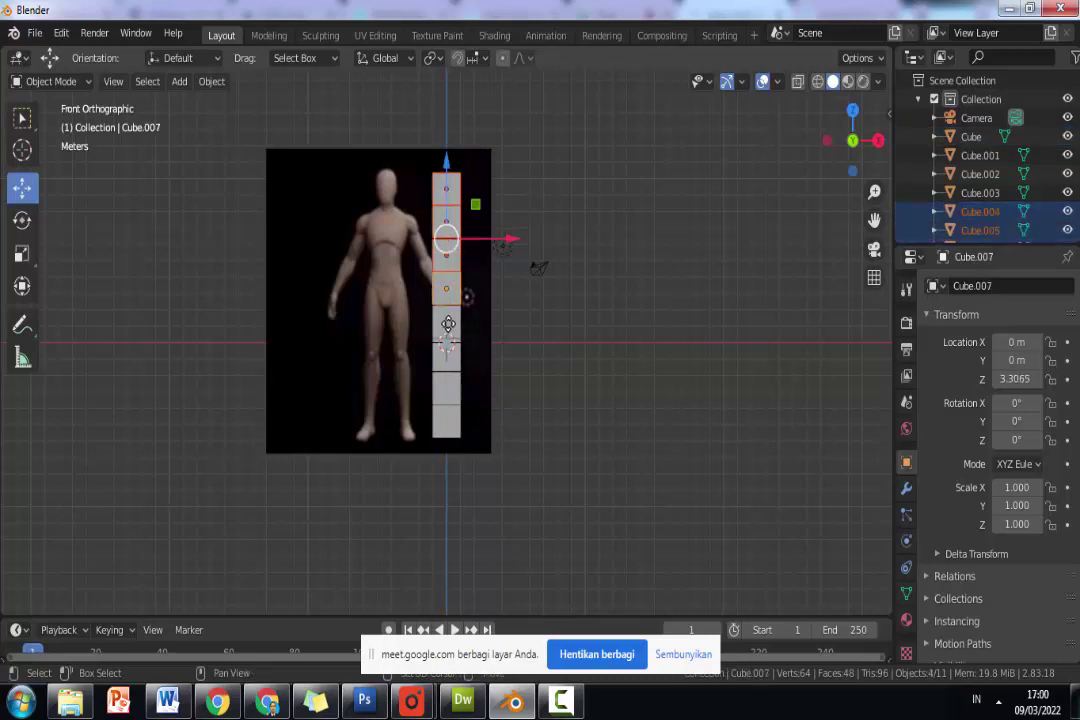
{"action": "left_click", "coordinate": [446, 322], "text": "shift"}
{"action": "left_click", "coordinate": [445, 358], "text": "shift"}
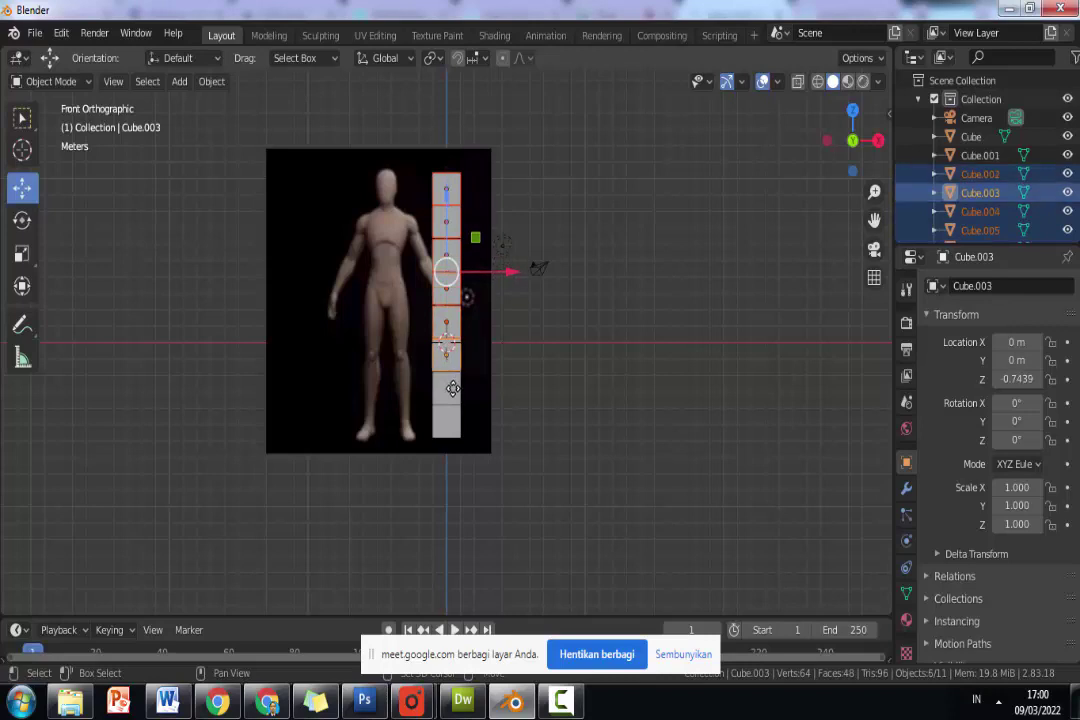
{"action": "left_click", "coordinate": [447, 387], "text": "shift"}
{"action": "left_click", "coordinate": [453, 425], "text": "shift"}
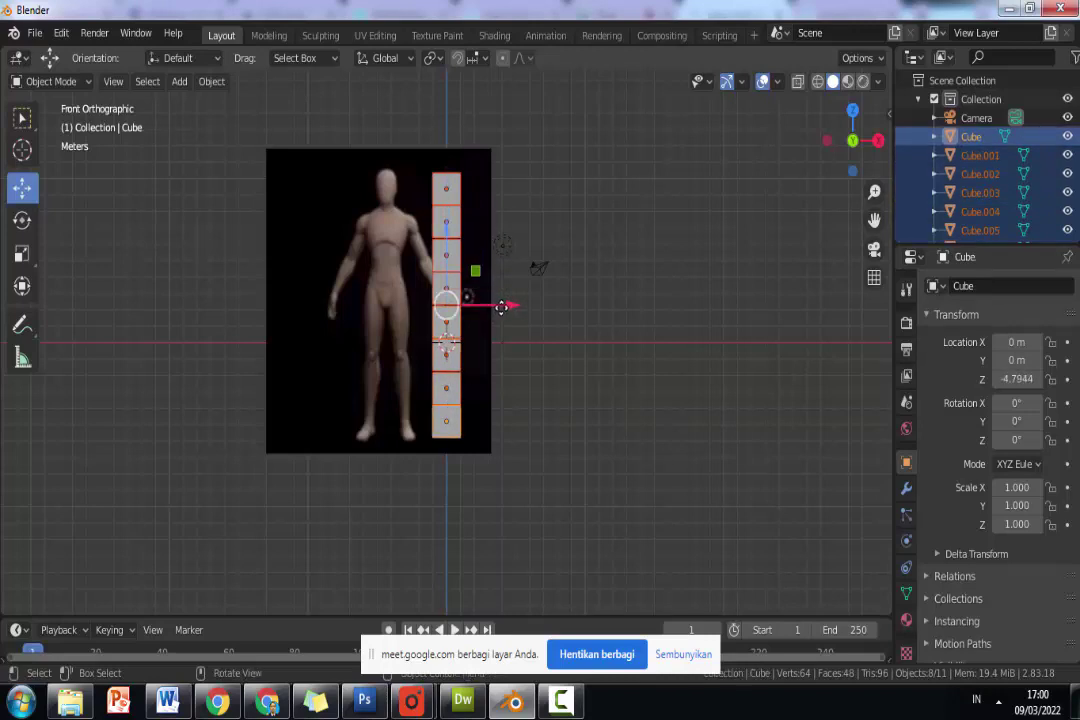
{"action": "key", "text": "g"}
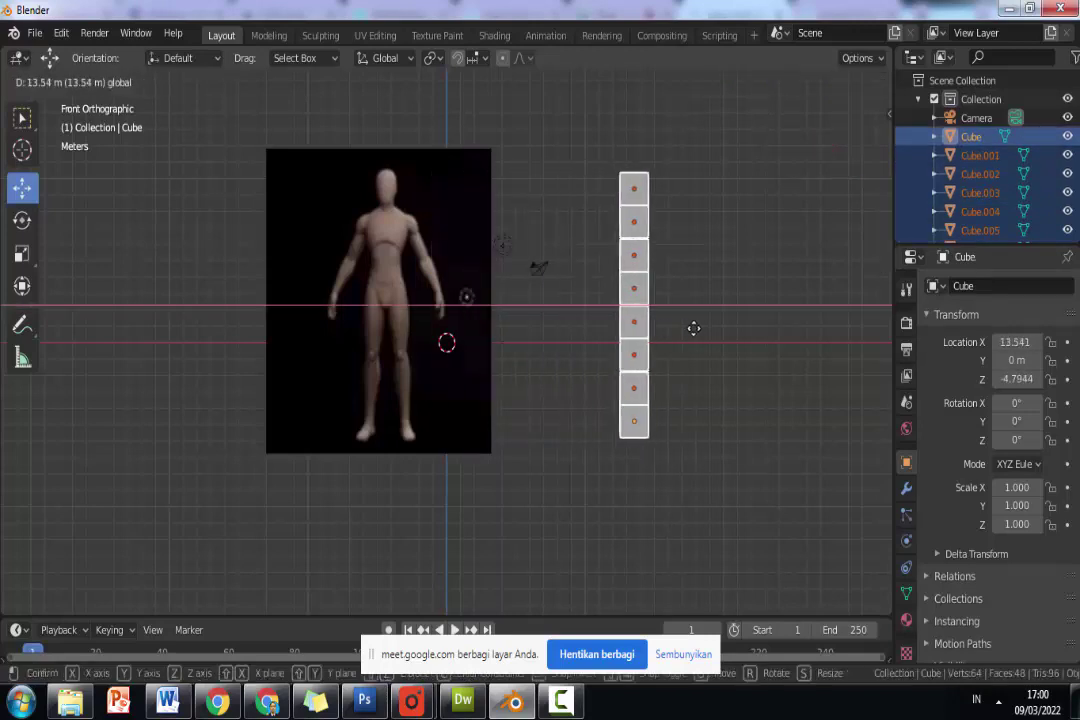
{"action": "left_click", "coordinate": [696, 328]}
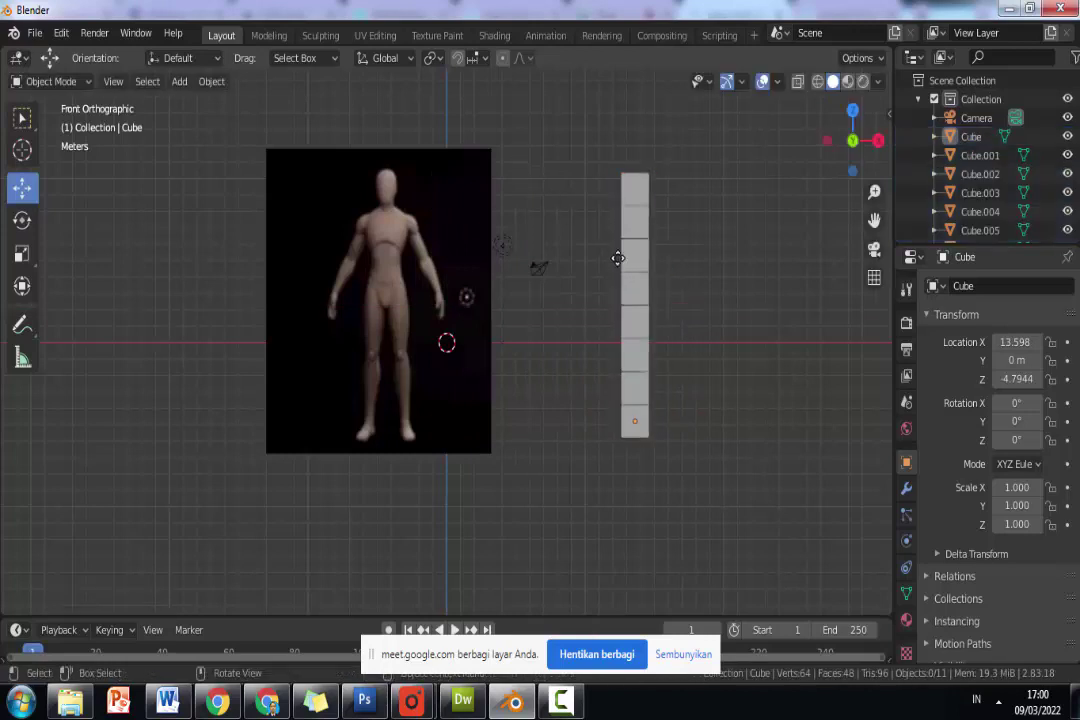
Save the scene on the Desktop as base model3.blend.
{"action": "key", "text": "ctrl+s"}
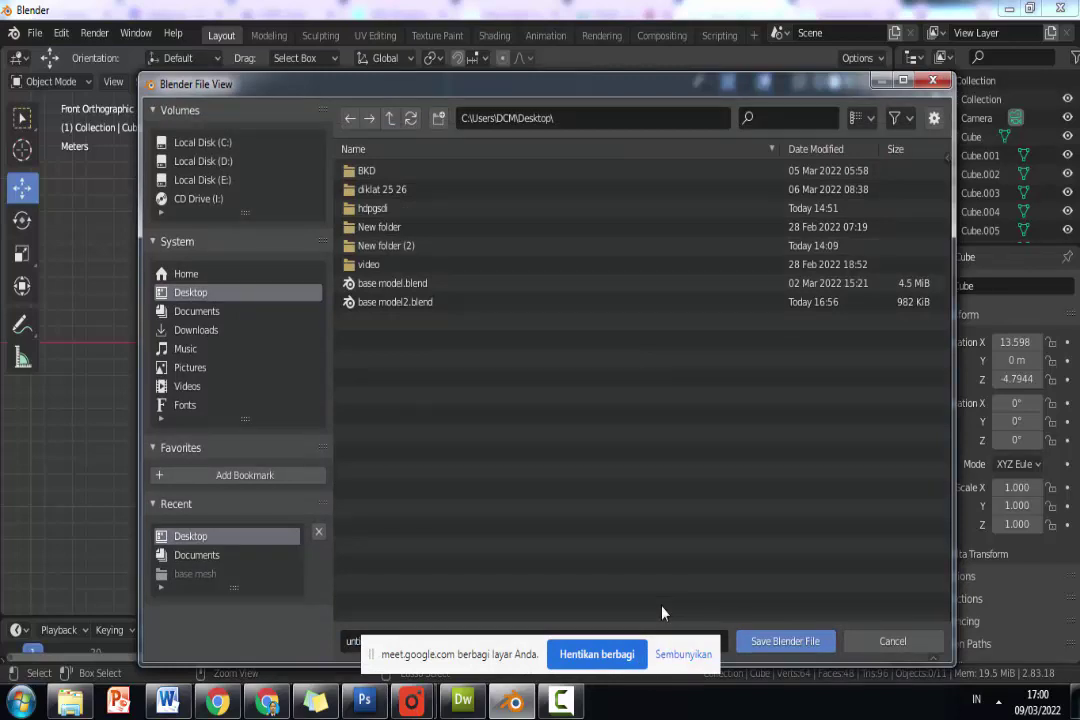
{"action": "left_click", "coordinate": [682, 656]}
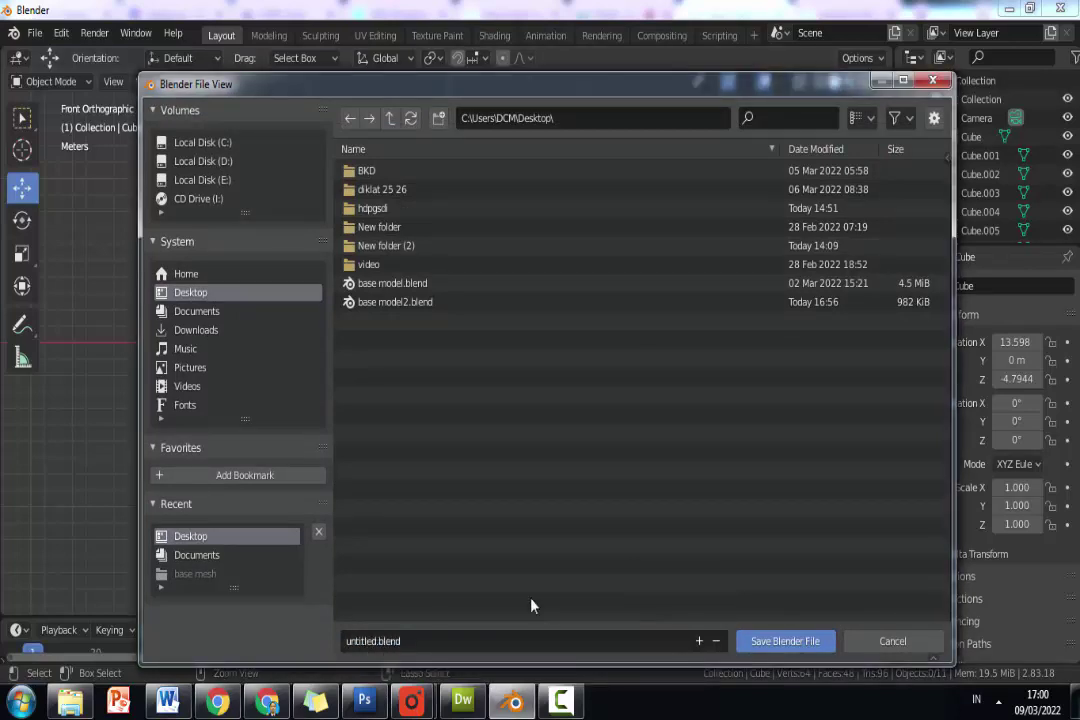
{"action": "left_click", "coordinate": [410, 302]}
{"action": "key", "text": "BackSpace"}
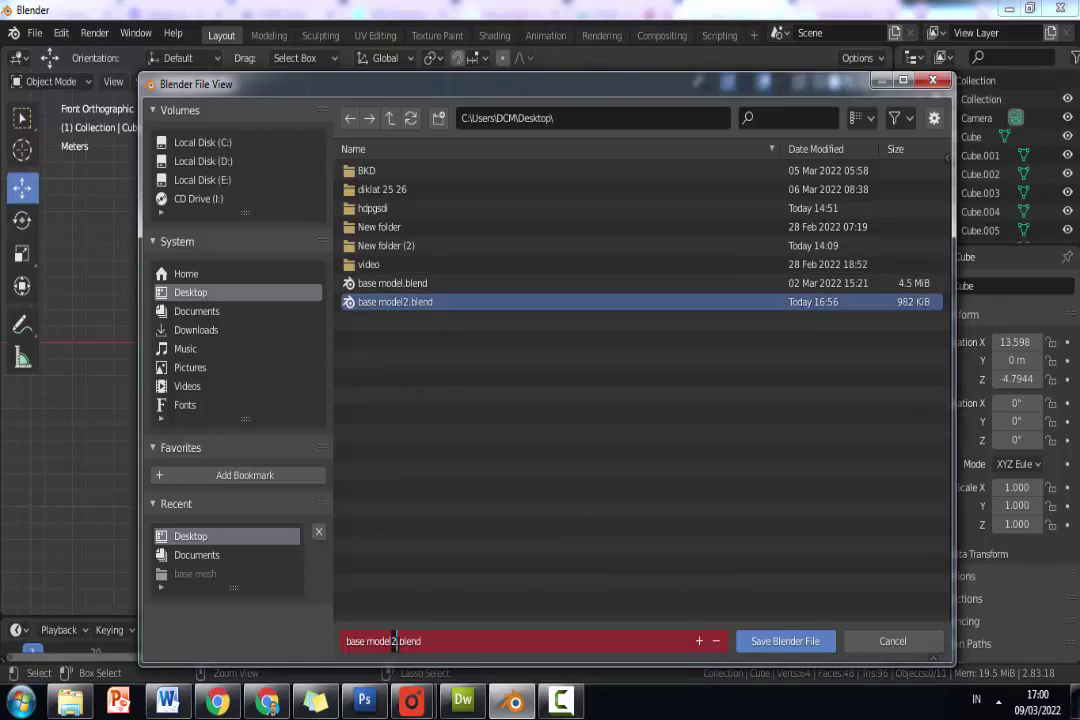
{"action": "type", "text": "3"}
{"action": "left_click_drag", "start_coordinate": [613, 88], "coordinate": [393, 89]}
{"action": "left_click", "coordinate": [565, 650]}
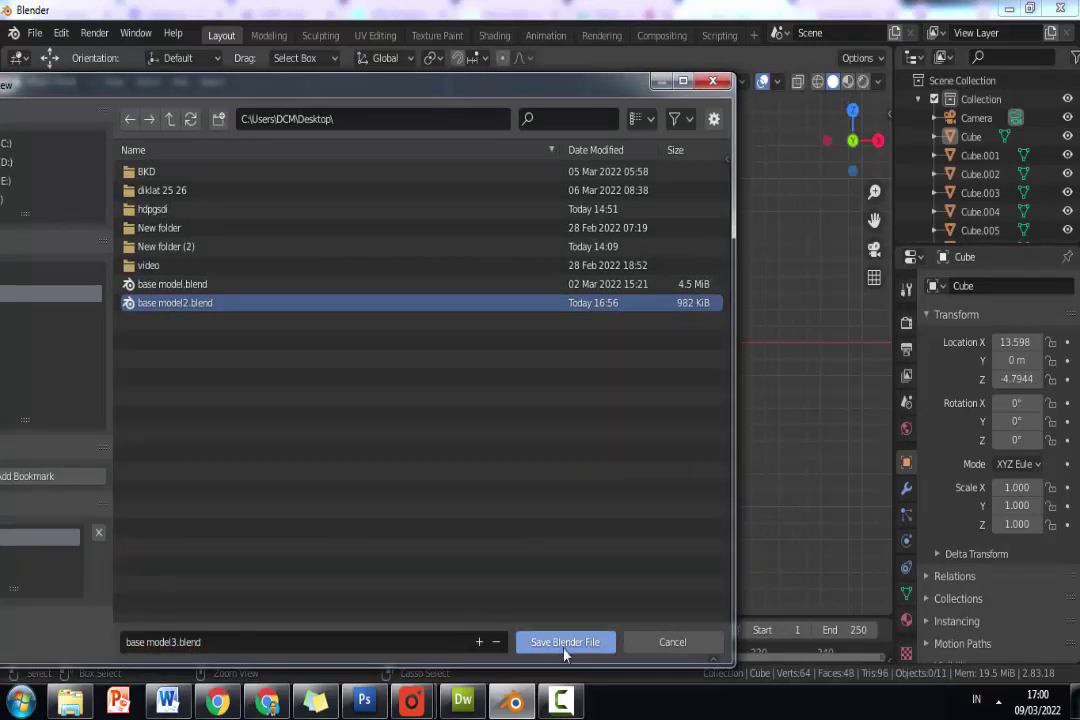
{"action": "left_click", "coordinate": [563, 645]}
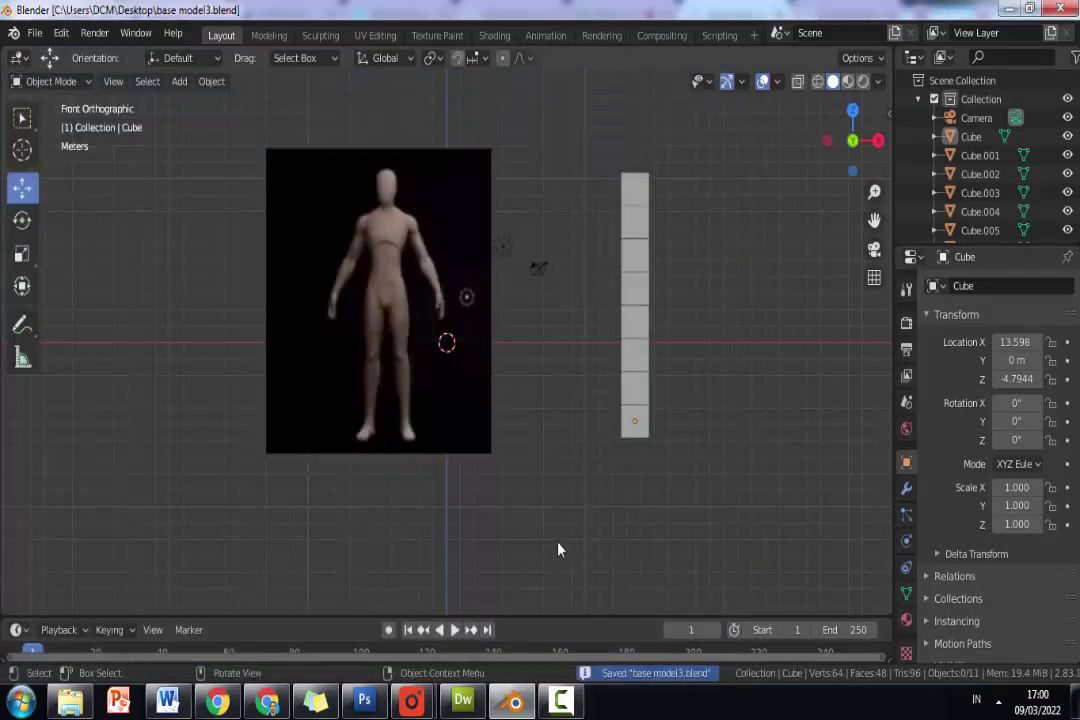
Try moving the three cubes below the head cube along X toward the figure's torso, and undo the move.
{"action": "left_click", "coordinate": [632, 198]}
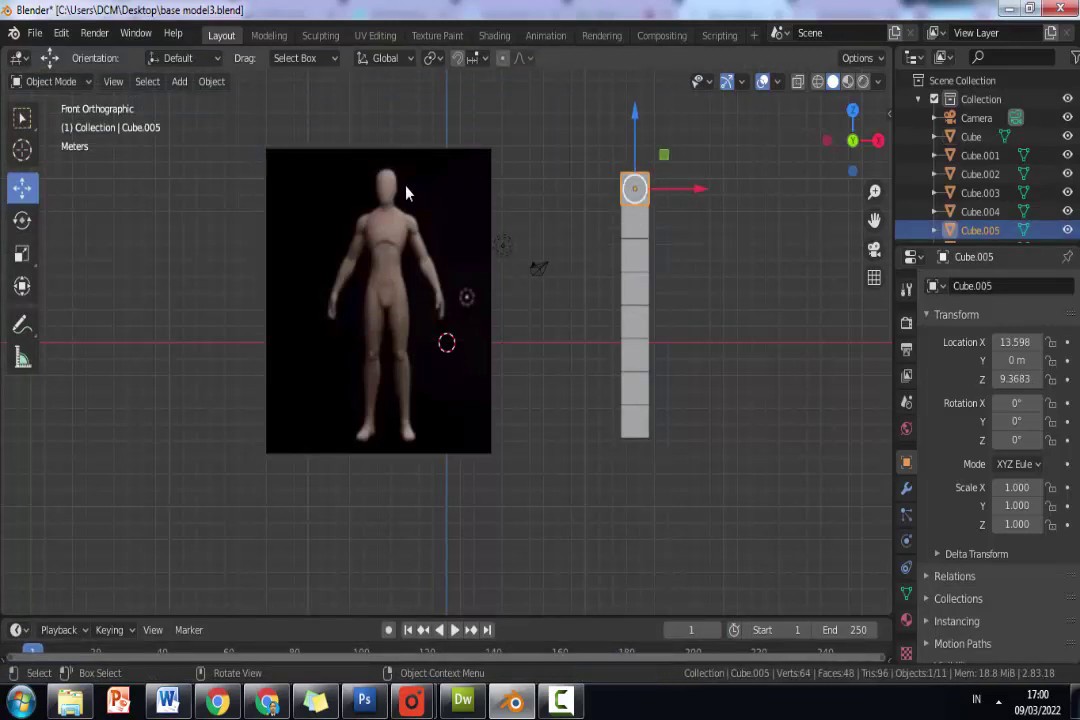
{"action": "left_click", "coordinate": [635, 230]}
{"action": "left_click", "coordinate": [636, 238]}
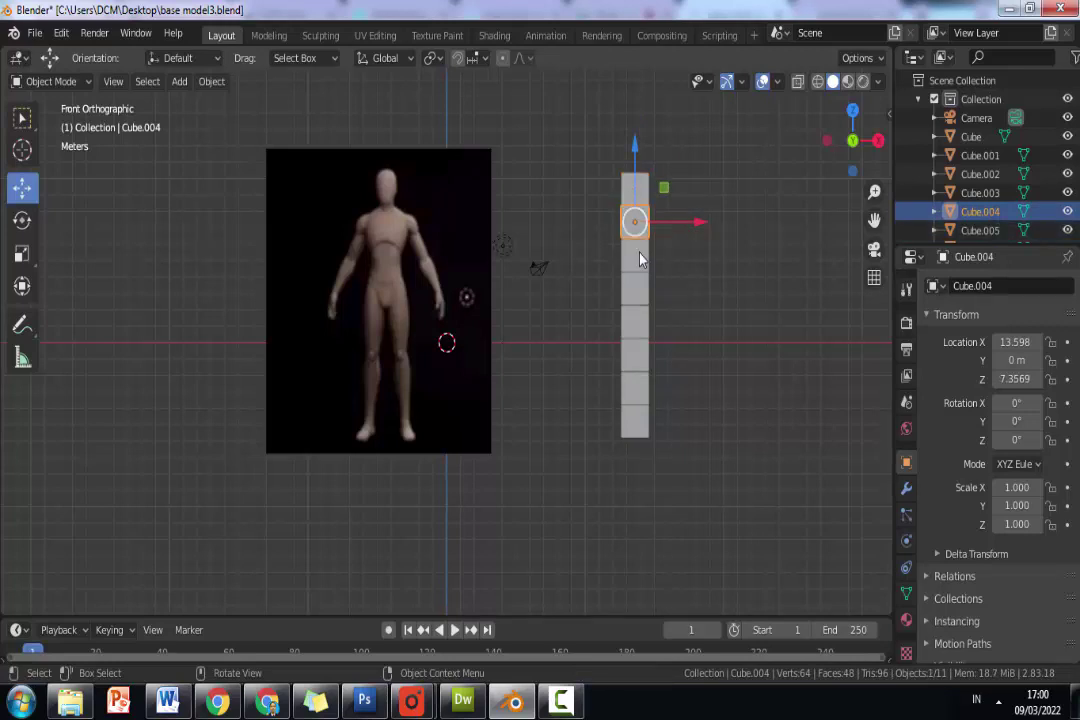
{"action": "left_click", "coordinate": [641, 285], "text": "shift"}
{"action": "left_click", "coordinate": [641, 257], "text": "shift"}
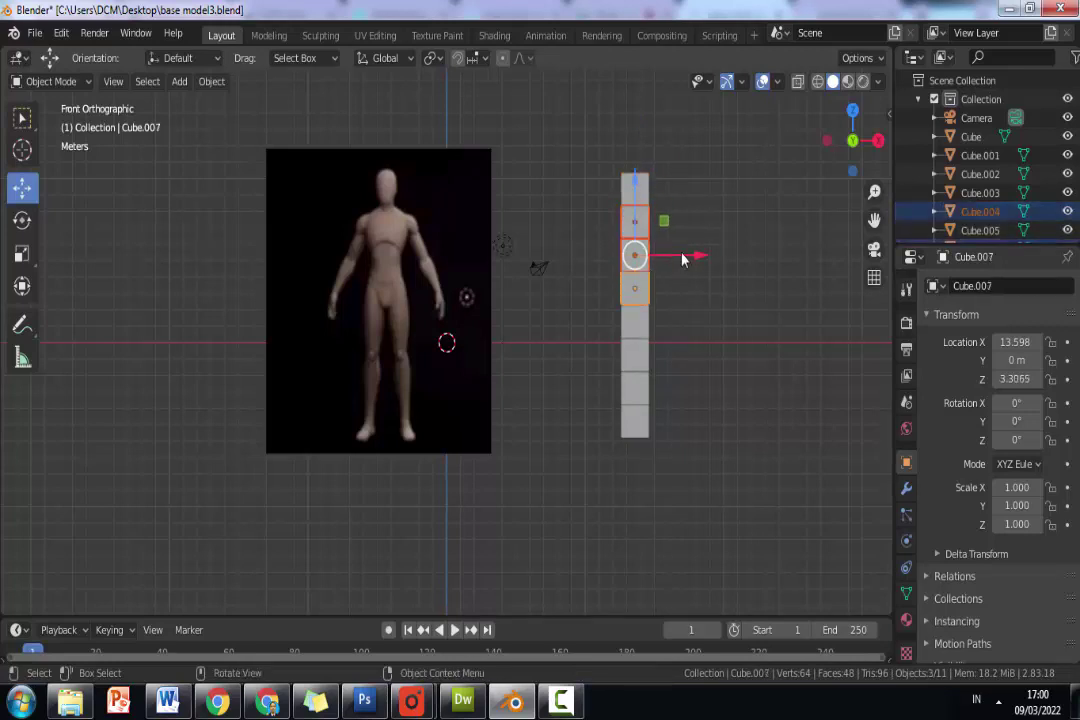
{"action": "left_click_drag", "start_coordinate": [682, 258], "coordinate": [470, 277]}
{"action": "key", "text": "ctrl+z"}
Select the four lower cubes of the column to compare them with the figure's legs, and clear the selection.
{"action": "left_click", "coordinate": [641, 322]}
{"action": "left_click", "coordinate": [641, 355], "text": "shift"}
{"action": "left_click", "coordinate": [640, 388], "text": "shift"}
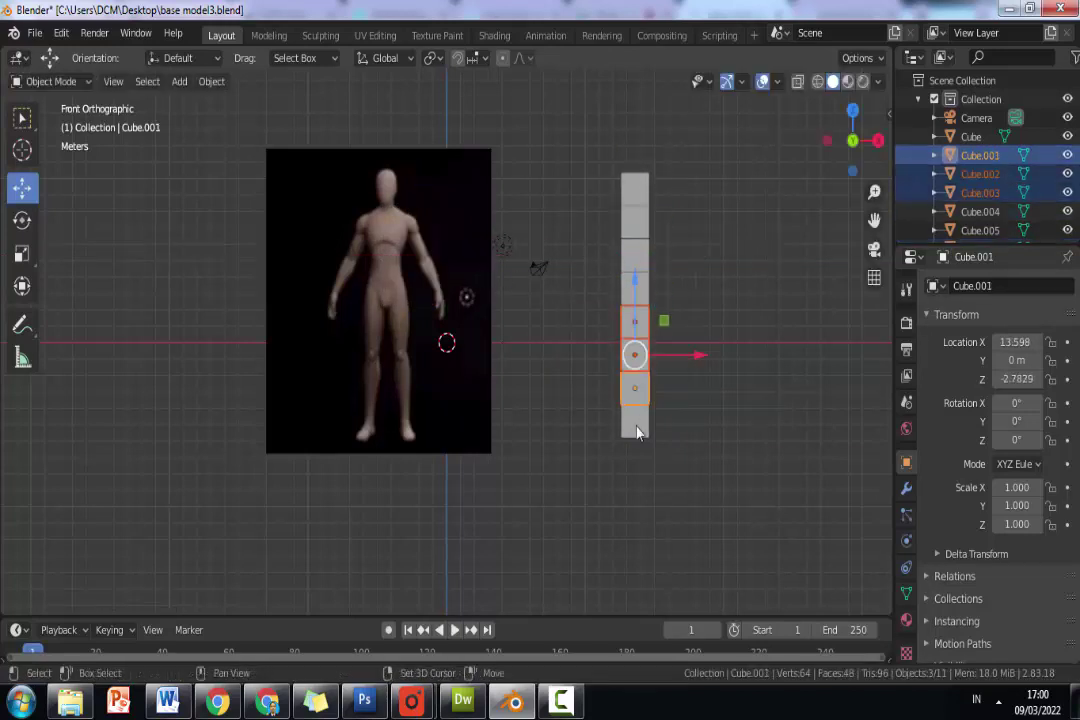
{"action": "left_click", "coordinate": [640, 421], "text": "shift"}
{"action": "mouse_move", "coordinate": [692, 378]}
{"action": "left_mouse_down"}
{"action": "mouse_move", "coordinate": [446, 359]}
{"action": "mouse_move", "coordinate": [472, 366]}
{"action": "mouse_move", "coordinate": [419, 368]}
{"action": "mouse_move", "coordinate": [688, 383]}
{"action": "left_mouse_up"}
{"action": "left_click", "coordinate": [533, 212]}
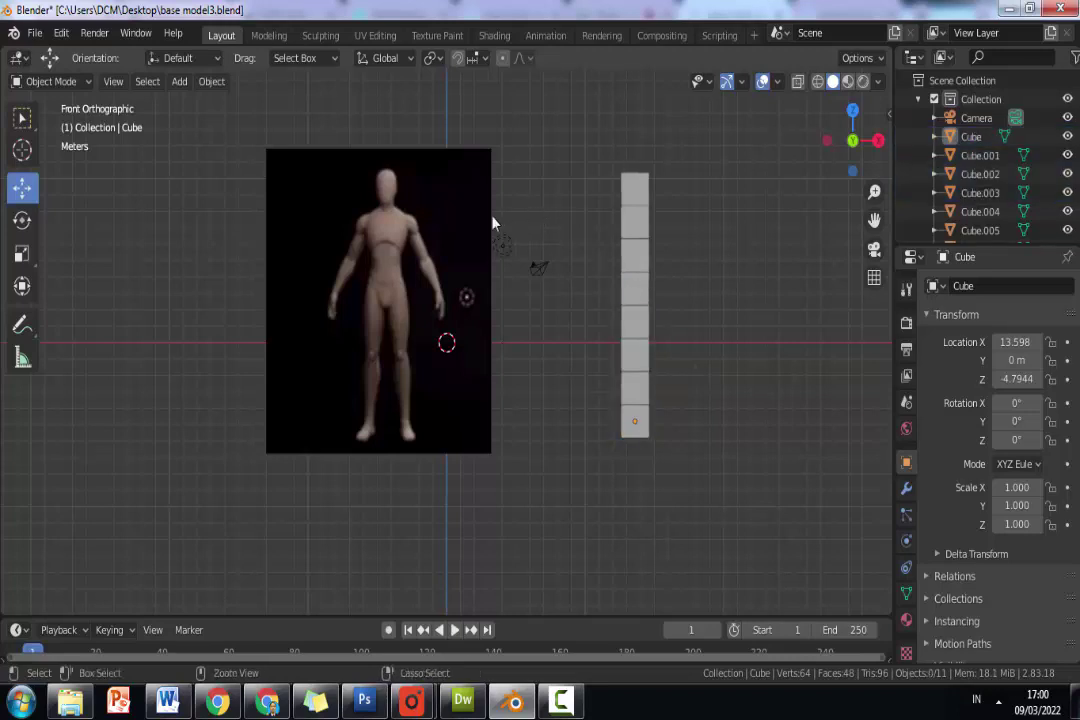
Move the reference image along X to about -2.12 m, closer to the cube column, and save the file.
{"action": "key", "text": "ctrl+s"}
{"action": "left_click", "coordinate": [455, 244]}
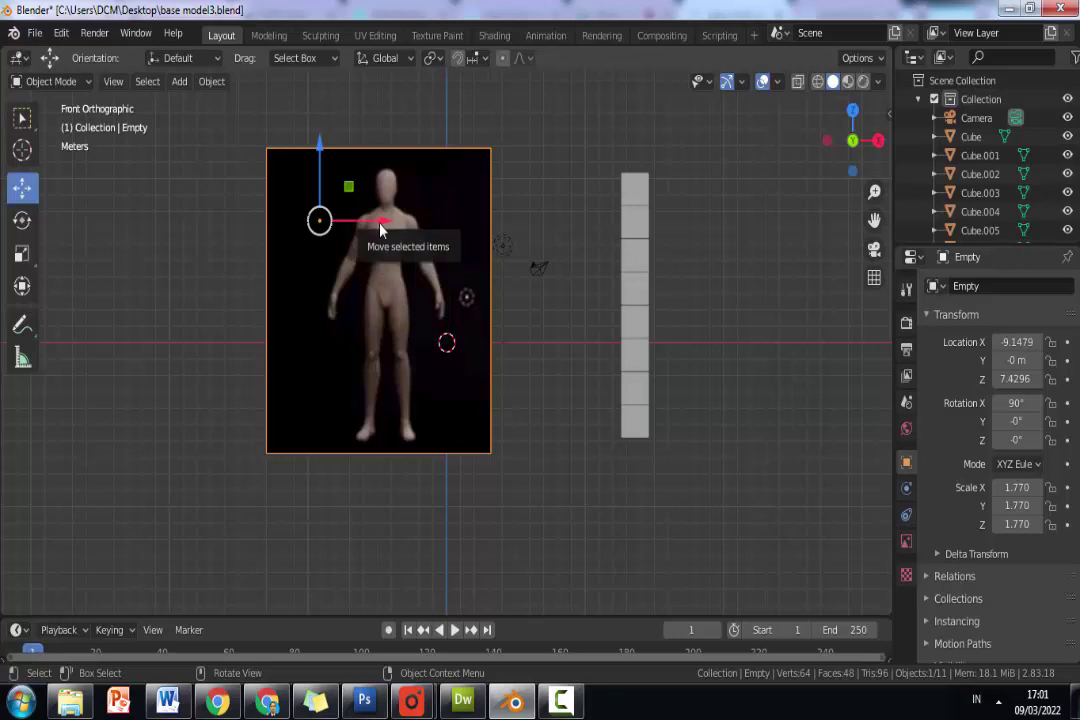
{"action": "left_click_drag", "start_coordinate": [380, 230], "coordinate": [481, 259]}
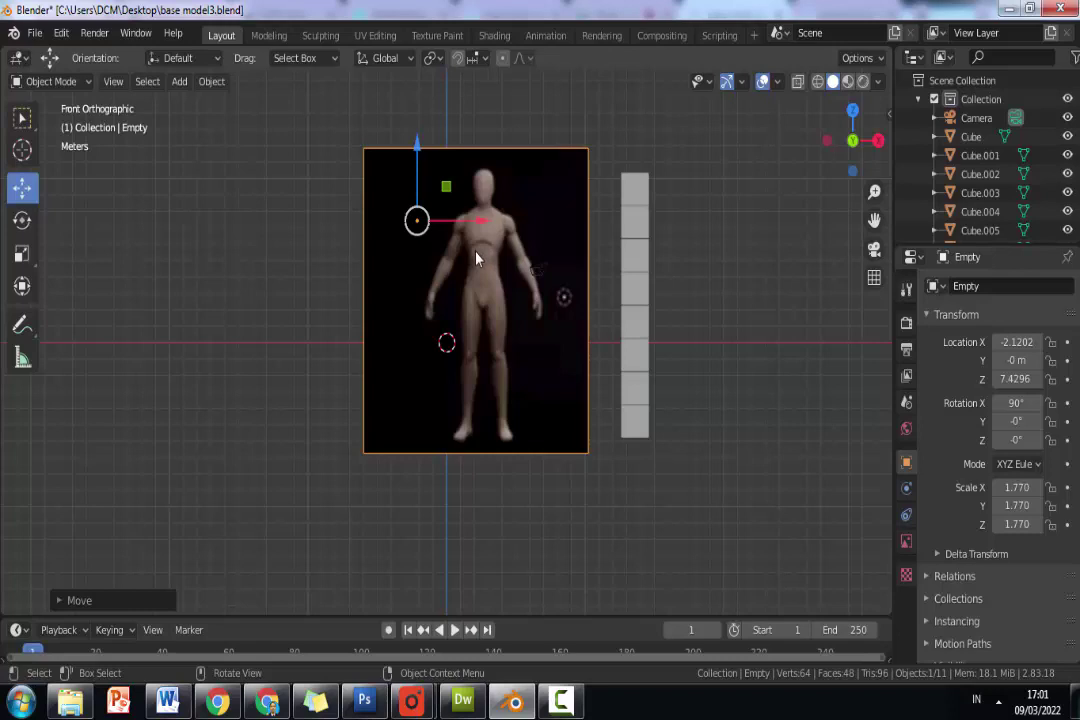
{"action": "left_click", "coordinate": [480, 139]}
{"action": "left_click", "coordinate": [480, 139]}
{"action": "key", "text": "ctrl+s"}
Dismiss the Windows color scheme prompt without changing the scheme, and save the scene again.
{"action": "left_click", "coordinate": [369, 219]}
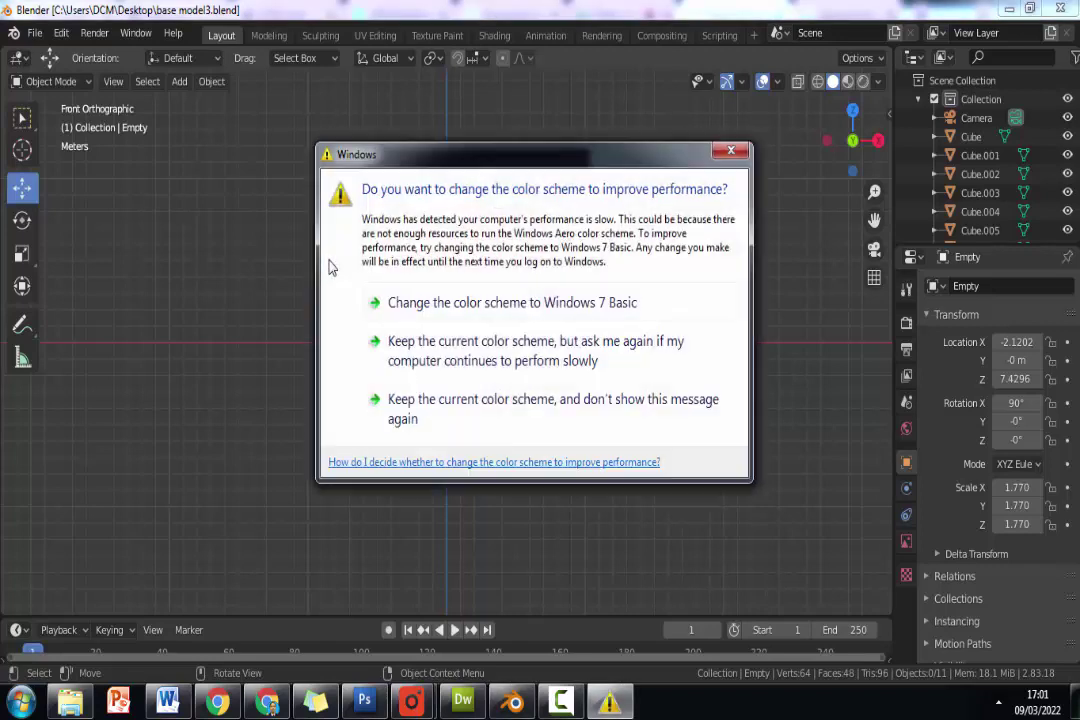
{"action": "left_click", "coordinate": [733, 152]}
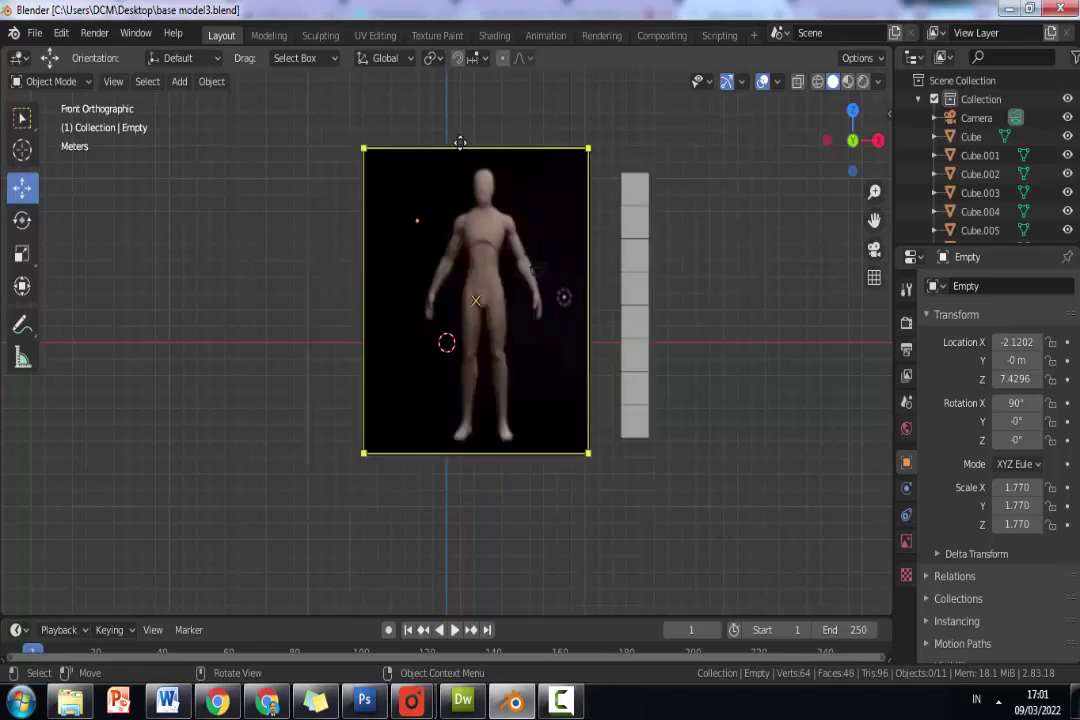
{"action": "scroll", "coordinate": [455, 123], "scroll_direction": "up", "scroll_amount": 1}
{"action": "key", "text": "ctrl+s"}
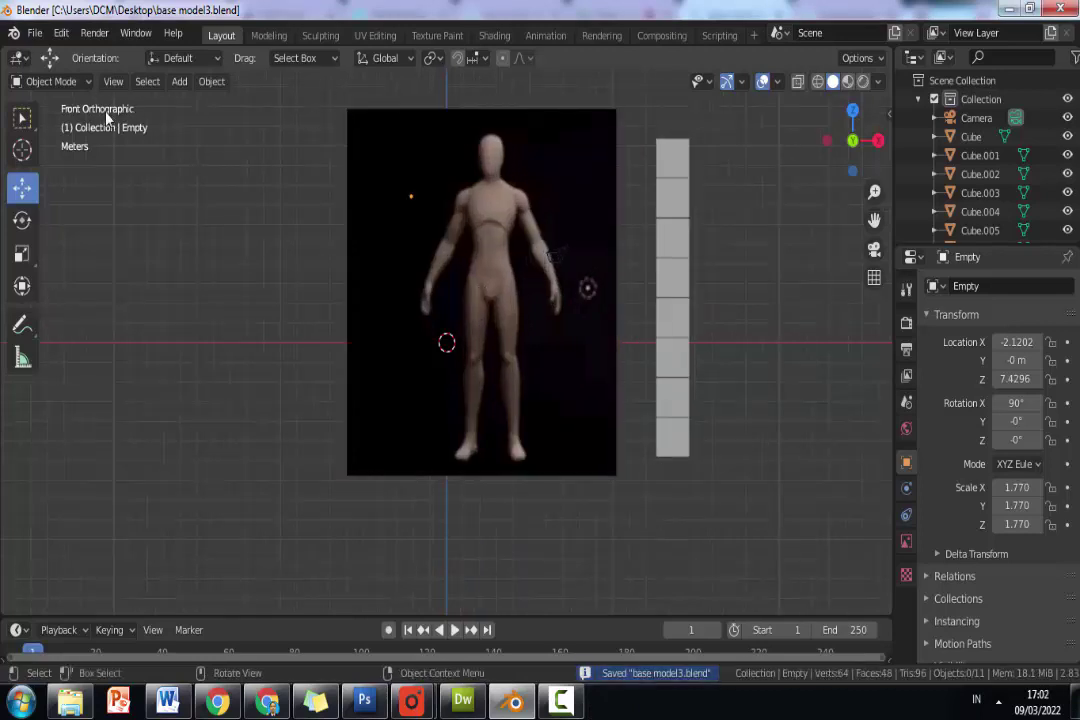
Switch to Chrome, look through the "base mesh stylized character" image results for body part references, and return to Blender.
{"action": "left_click", "coordinate": [268, 703]}
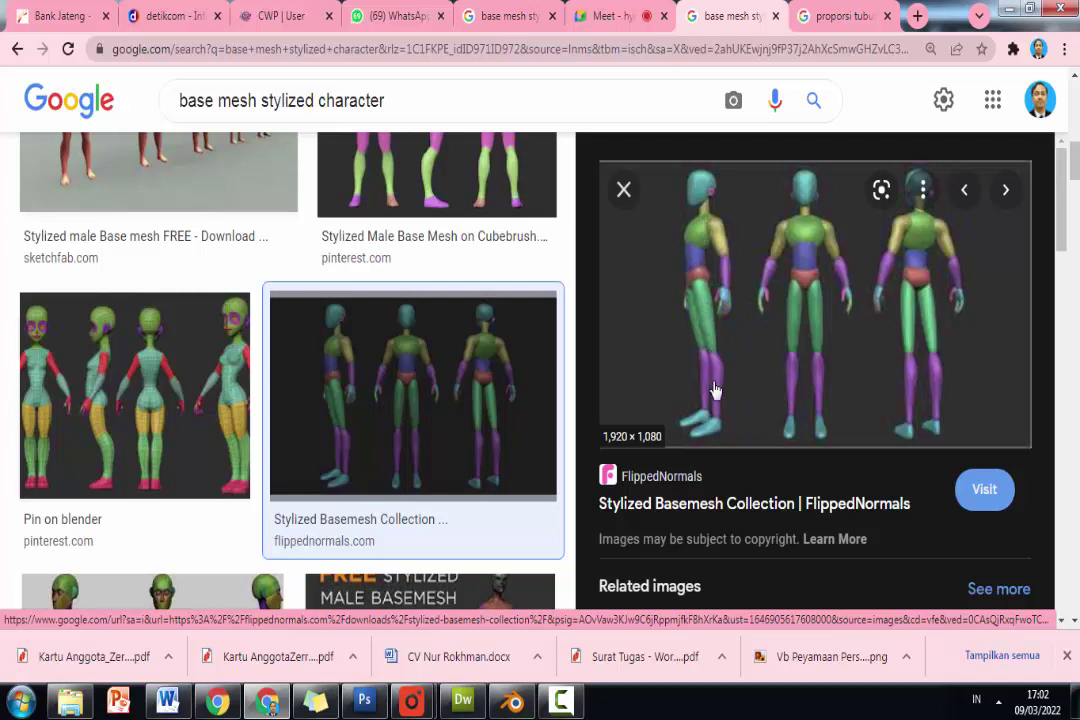
{"action": "scroll", "coordinate": [712, 258], "scroll_direction": "up", "scroll_amount": 1}
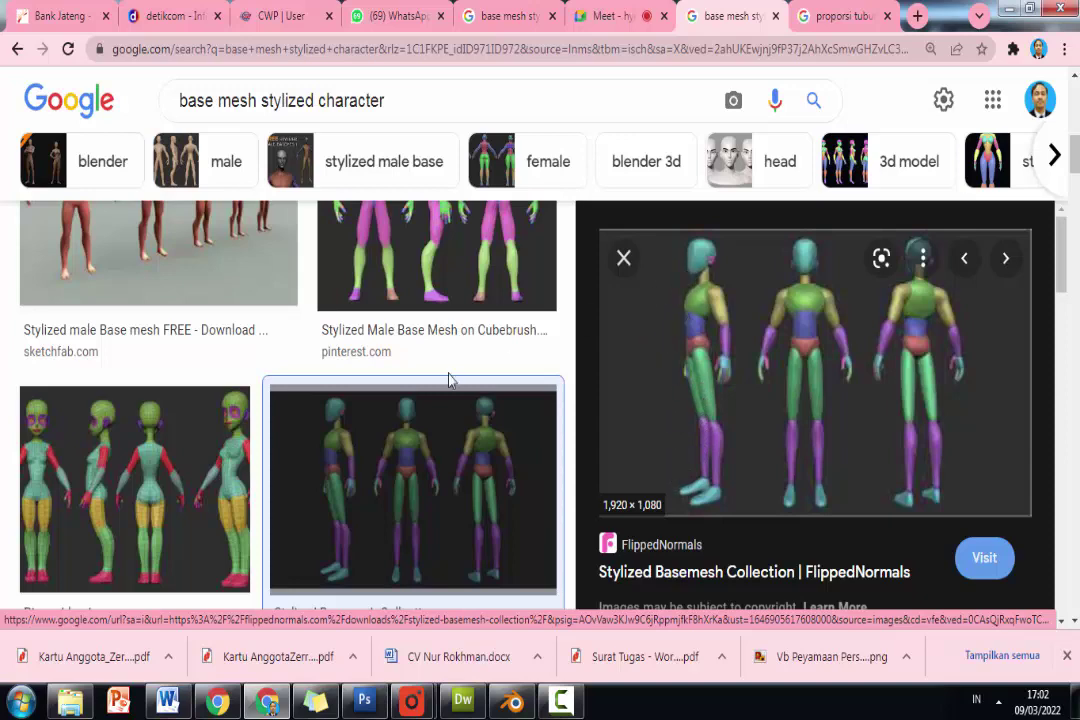
{"action": "scroll", "coordinate": [451, 386], "scroll_direction": "up", "scroll_amount": 3}
{"action": "left_click", "coordinate": [478, 468]}
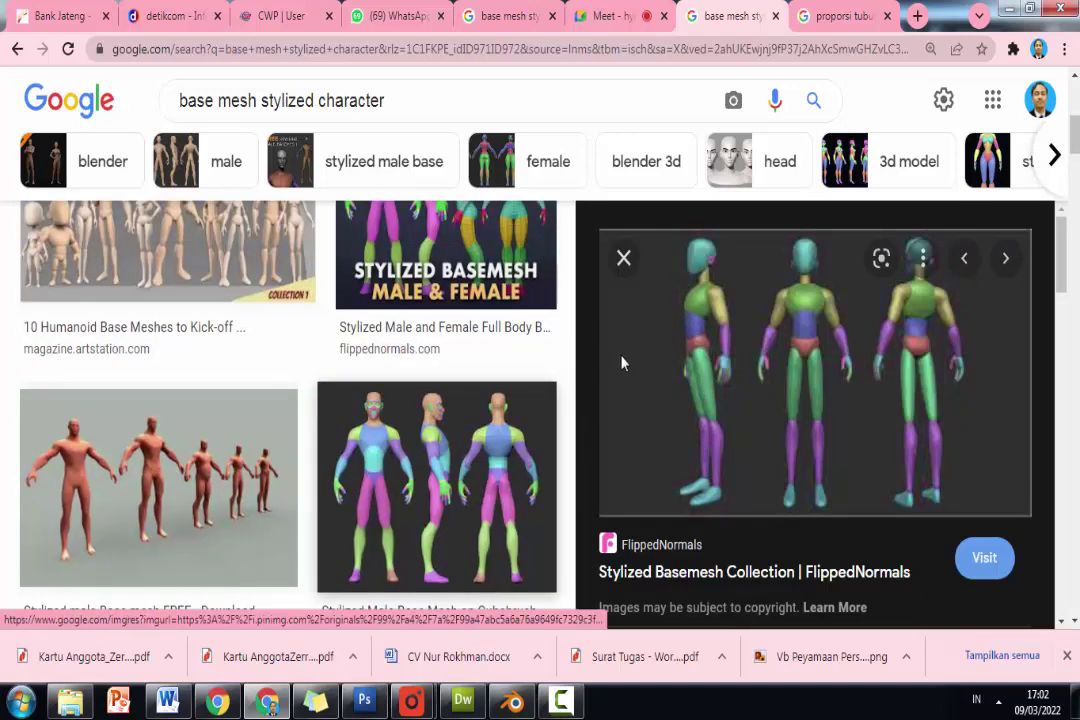
{"action": "left_click", "coordinate": [514, 699]}
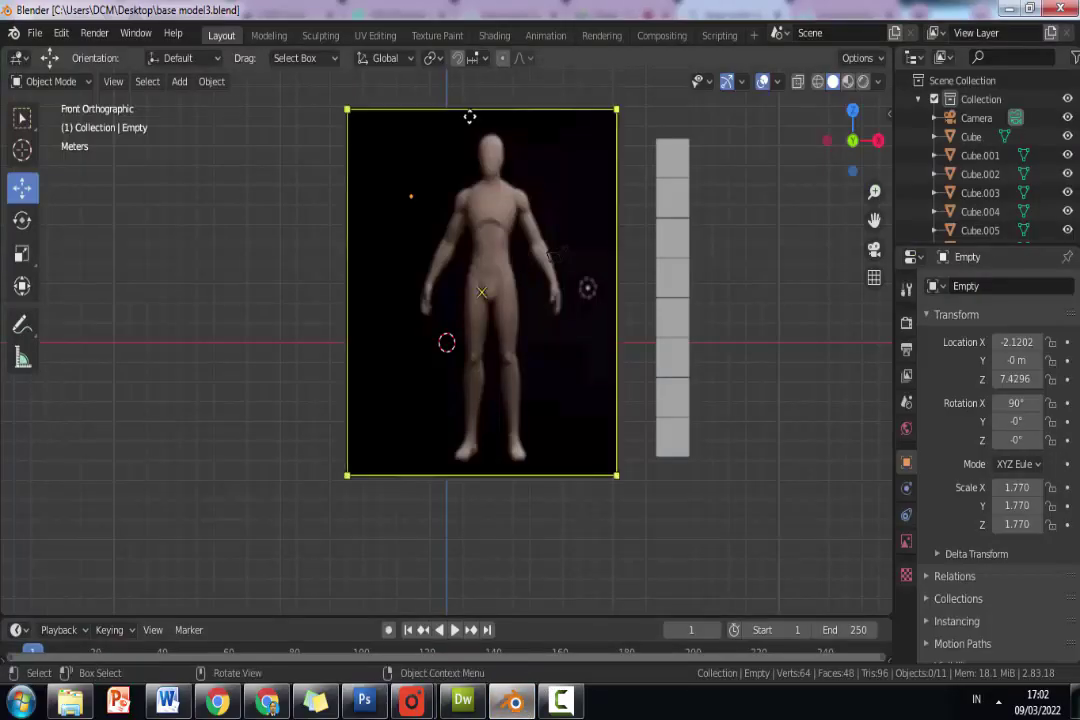
Save the file, and add a UV sphere to the scene as the starting mesh for the head.
{"action": "key", "text": "ctrl+s"}
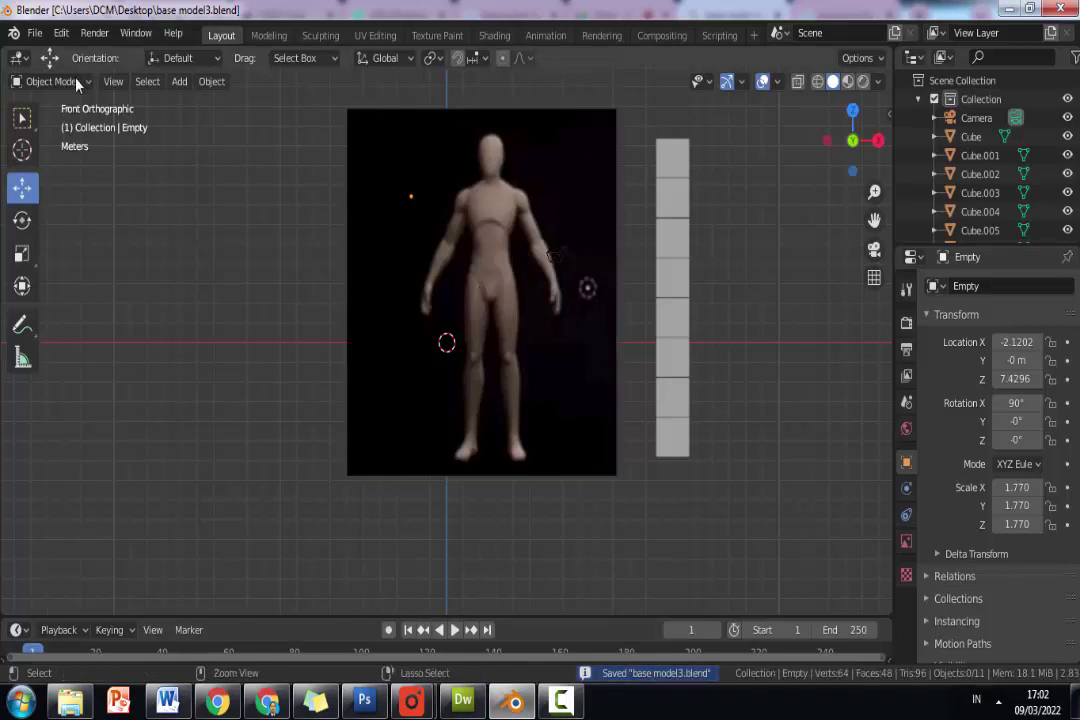
{"action": "left_click", "coordinate": [179, 81]}
{"action": "mouse_move", "coordinate": [195, 103]}
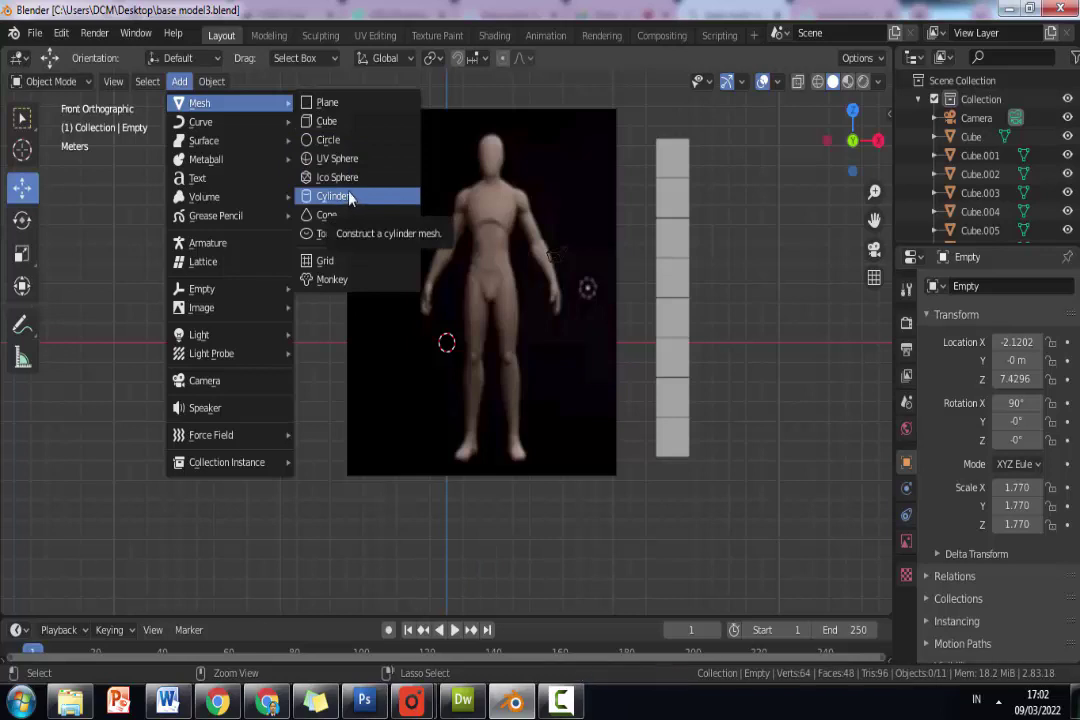
{"action": "left_click", "coordinate": [348, 160]}
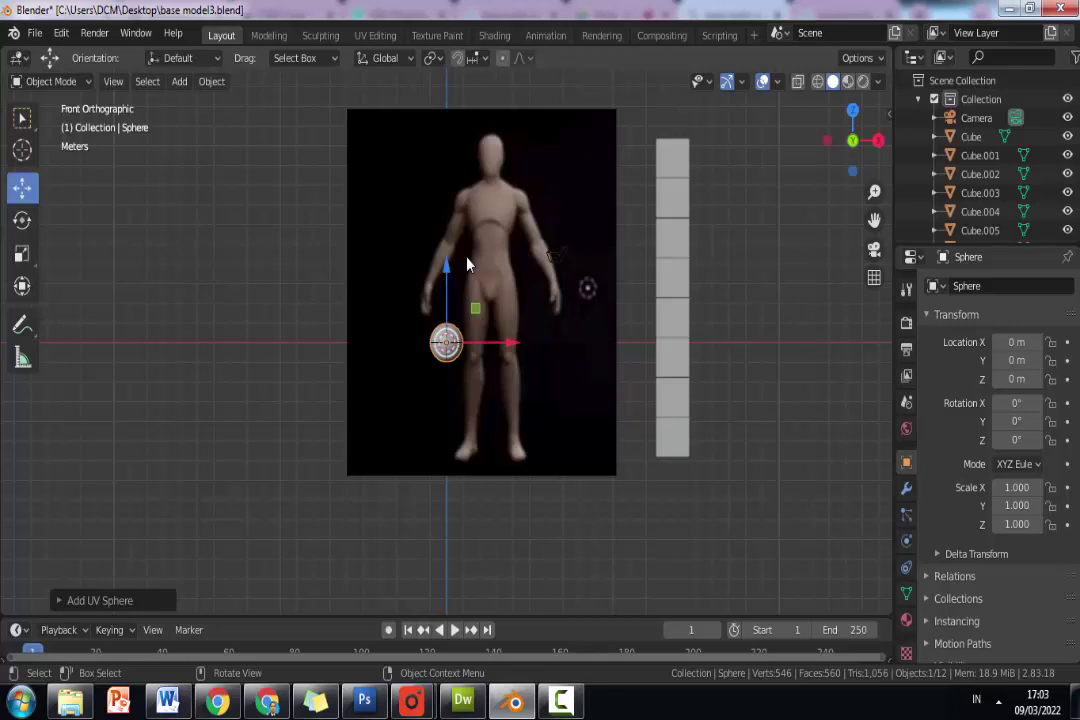
Move the reference image back along Y to about 5.85 m, behind the sphere, and save the file.
{"action": "mouse_move", "coordinate": [509, 241]}
{"action": "middle_mouse_down"}
{"action": "mouse_move", "coordinate": [475, 272]}
{"action": "mouse_move", "coordinate": [502, 232]}
{"action": "middle_mouse_up"}
{"action": "left_click", "coordinate": [516, 229]}
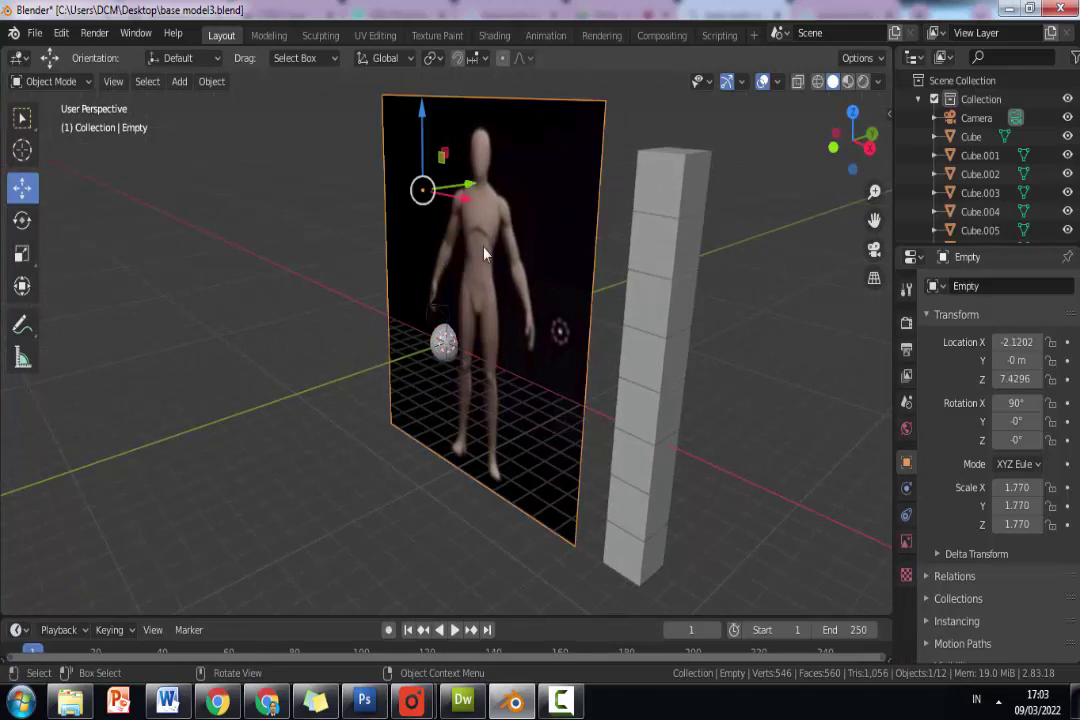
{"action": "left_click_drag", "start_coordinate": [470, 186], "coordinate": [541, 168]}
{"action": "key", "text": "ctrl+s"}
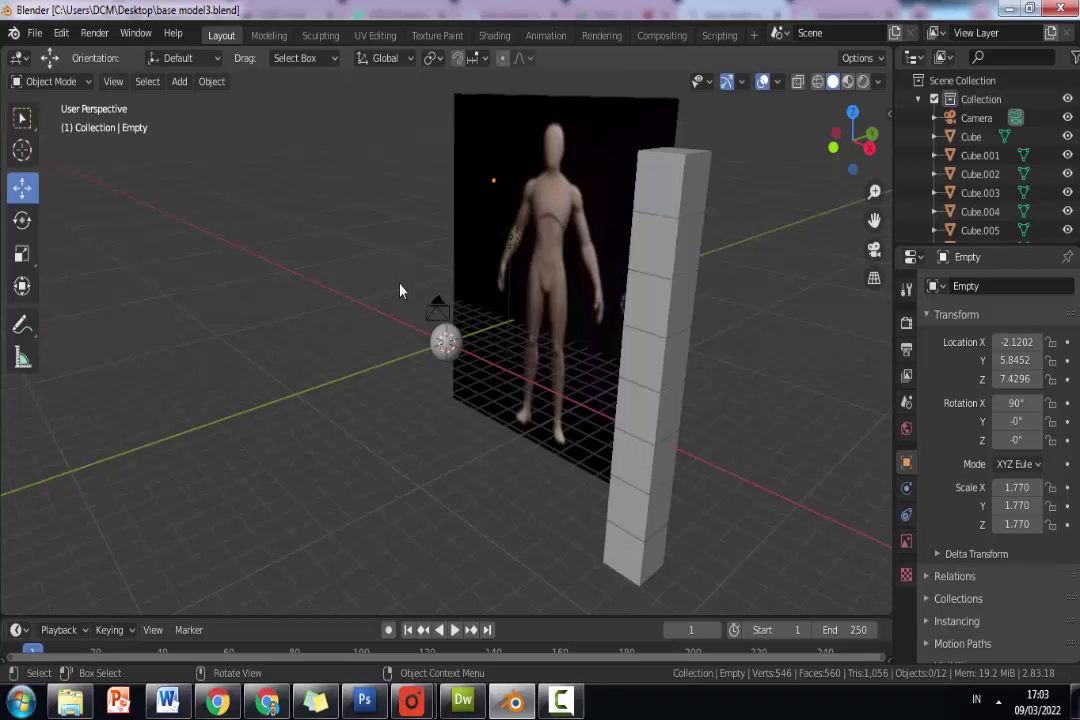
{"action": "key", "text": "ctrl+s"}
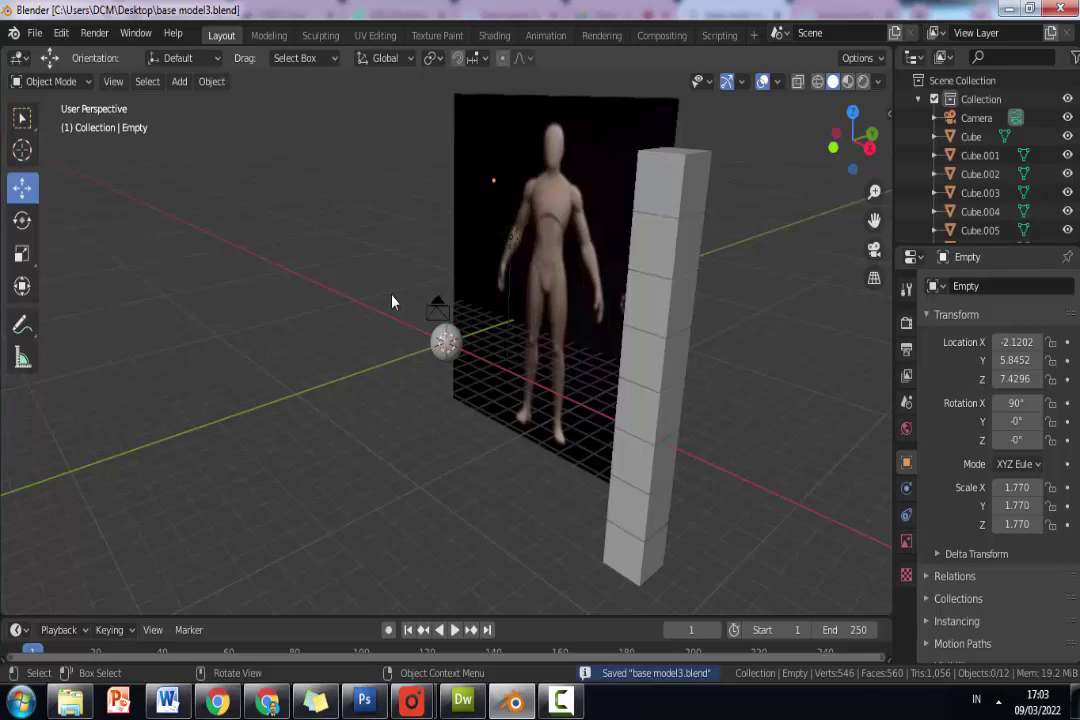
In front view, move the sphere over the reference figure's head, to about X 2.73 m and Z 9.60 m.
{"action": "key", "text": "KP_1"}
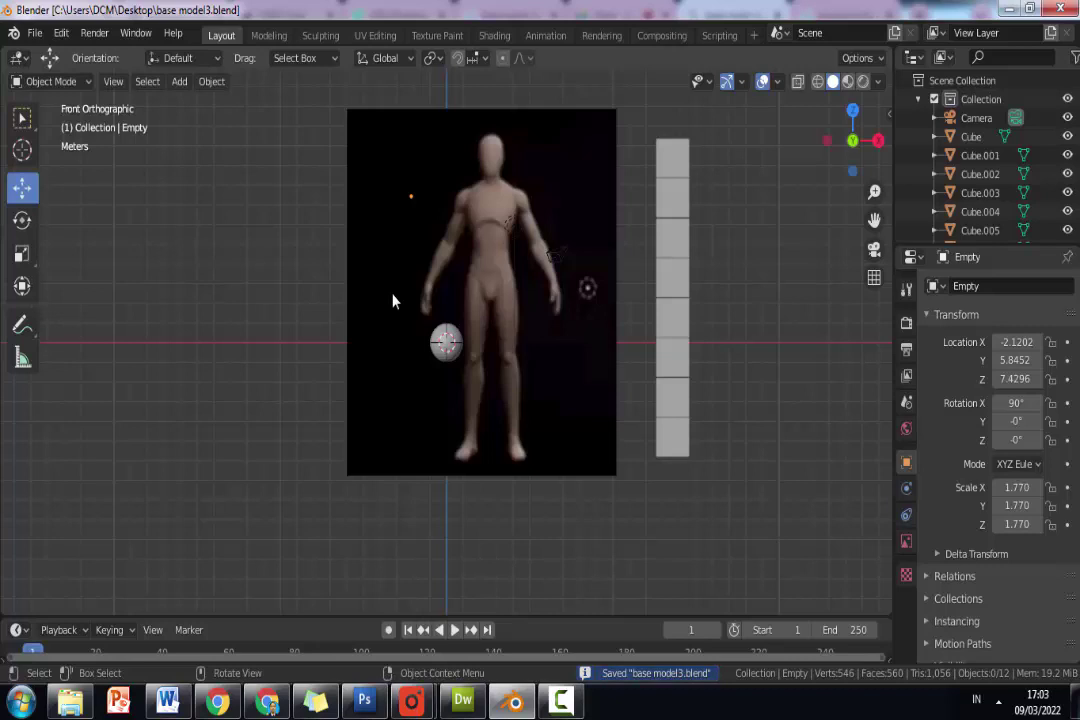
{"action": "left_click", "coordinate": [453, 343]}
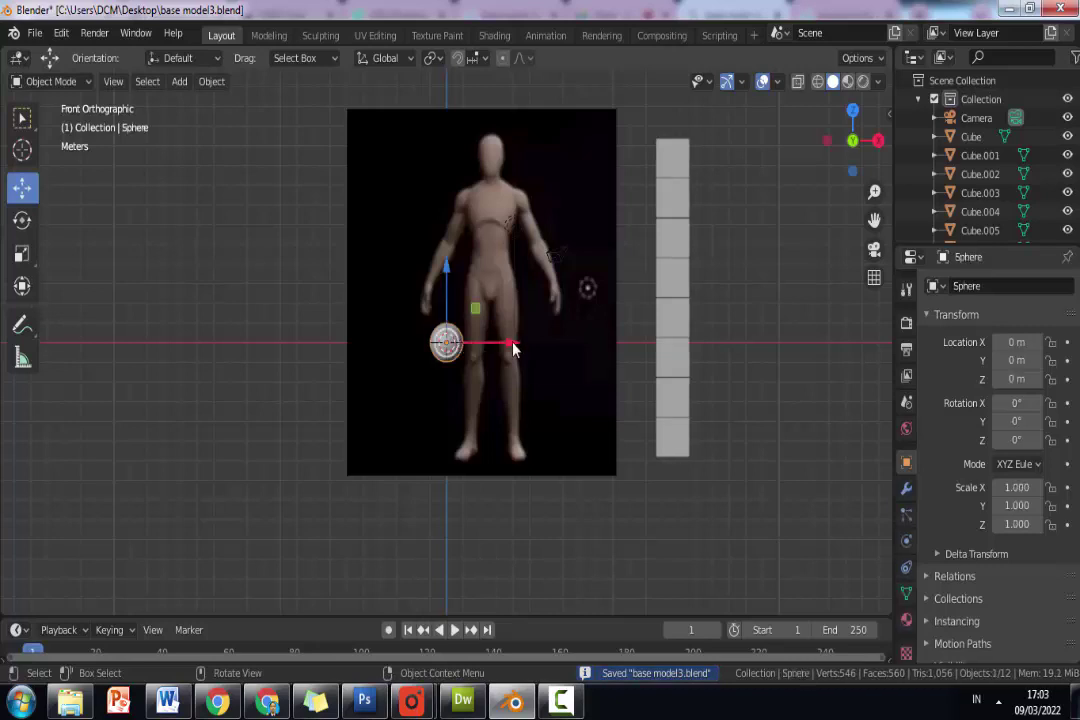
{"action": "left_click_drag", "start_coordinate": [512, 343], "coordinate": [545, 347]}
{"action": "left_click_drag", "start_coordinate": [488, 308], "coordinate": [503, 111]}
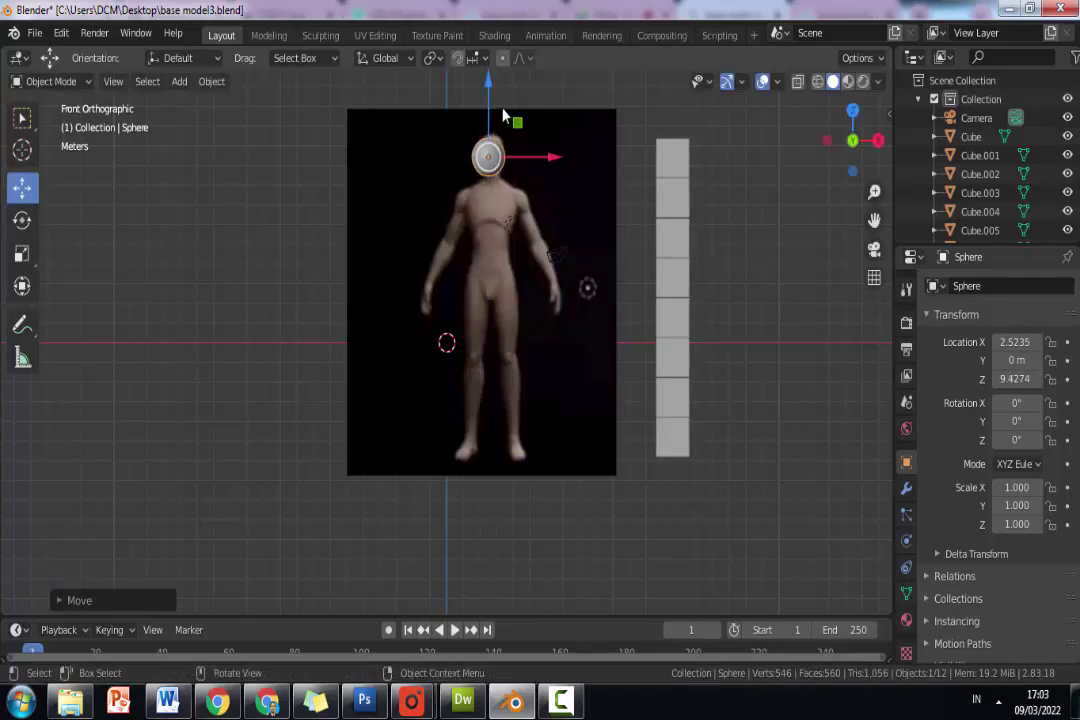
{"action": "scroll", "coordinate": [560, 158], "scroll_direction": "up", "scroll_amount": 4}
{"action": "key", "text": "KP_Decimal"}
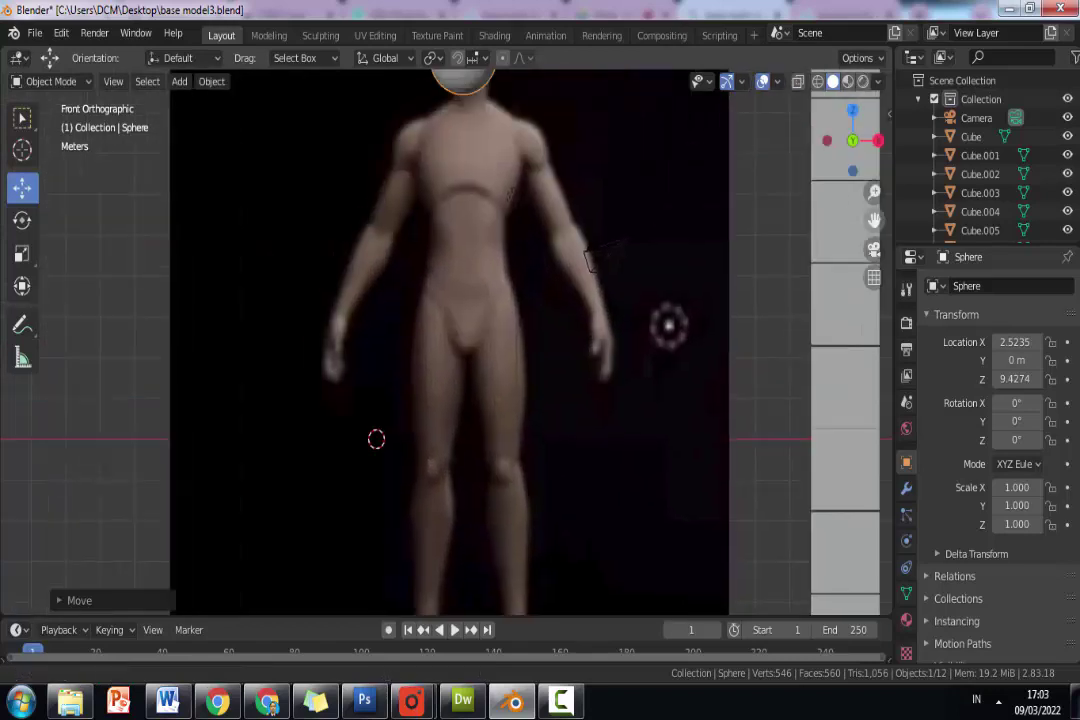
{"action": "scroll", "coordinate": [505, 215], "scroll_direction": "up", "scroll_amount": 2}
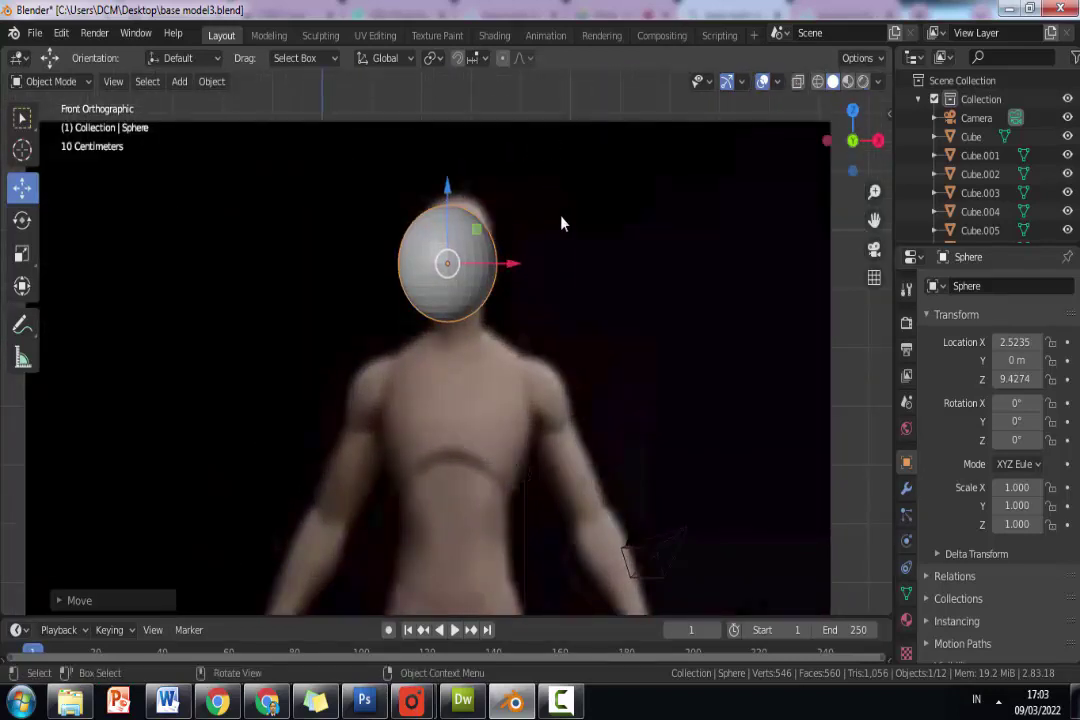
{"action": "left_click_drag", "start_coordinate": [517, 264], "coordinate": [526, 261]}
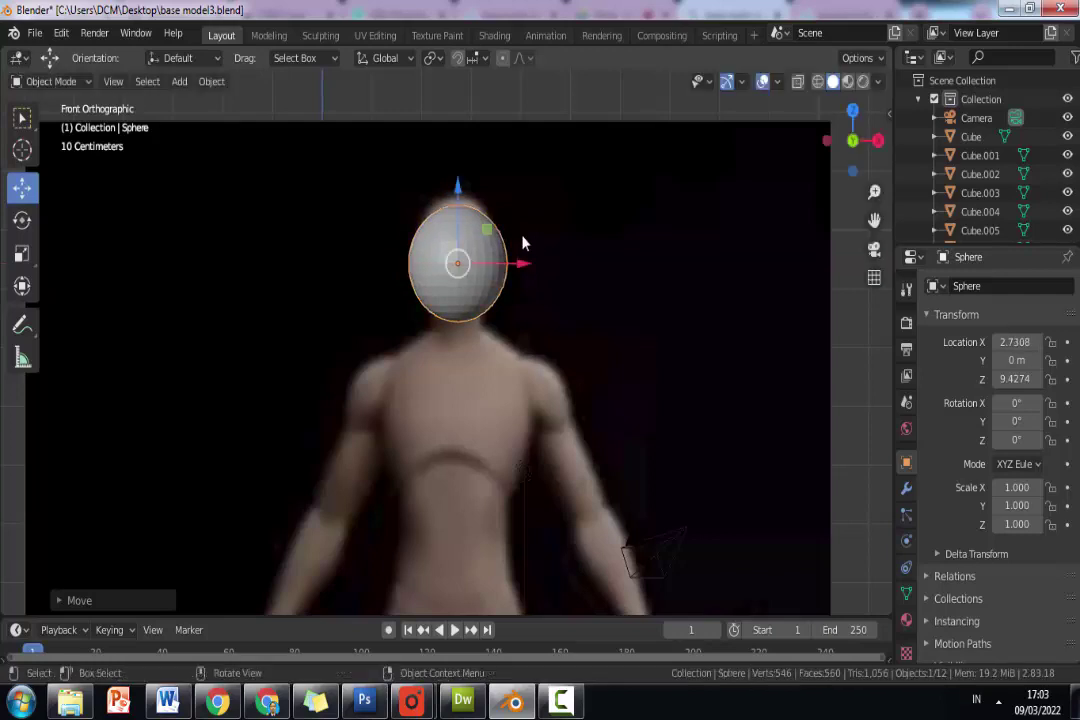
{"action": "left_click_drag", "start_coordinate": [457, 191], "coordinate": [459, 190]}
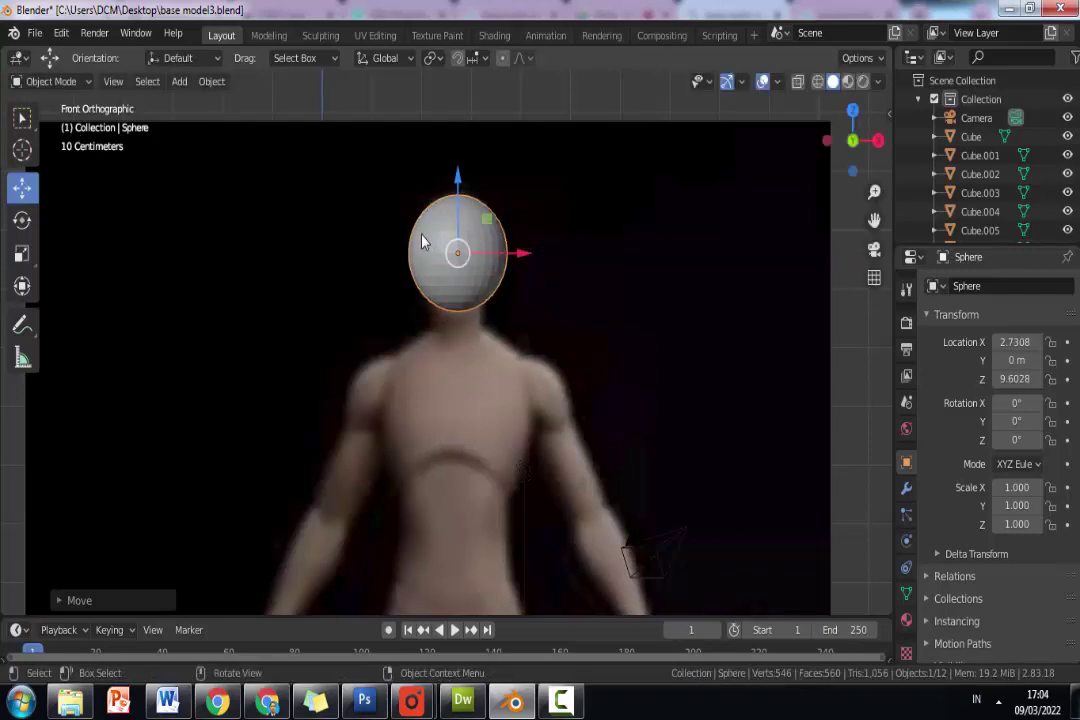
{"action": "left_click", "coordinate": [56, 81]}
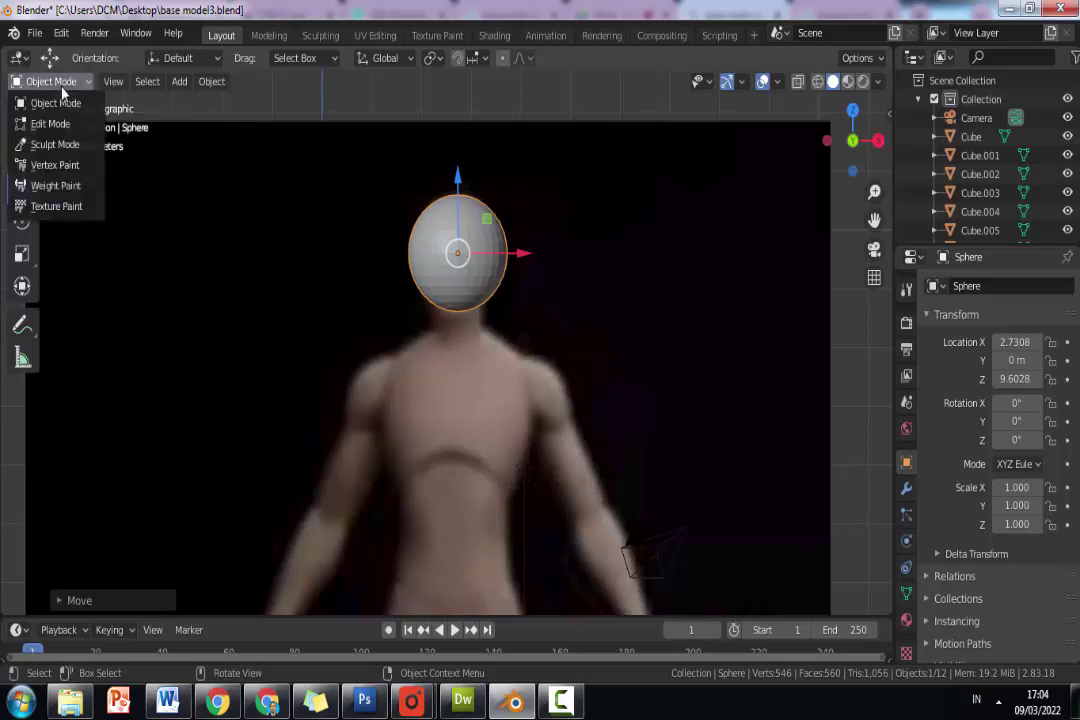
{"action": "left_click", "coordinate": [58, 146]}
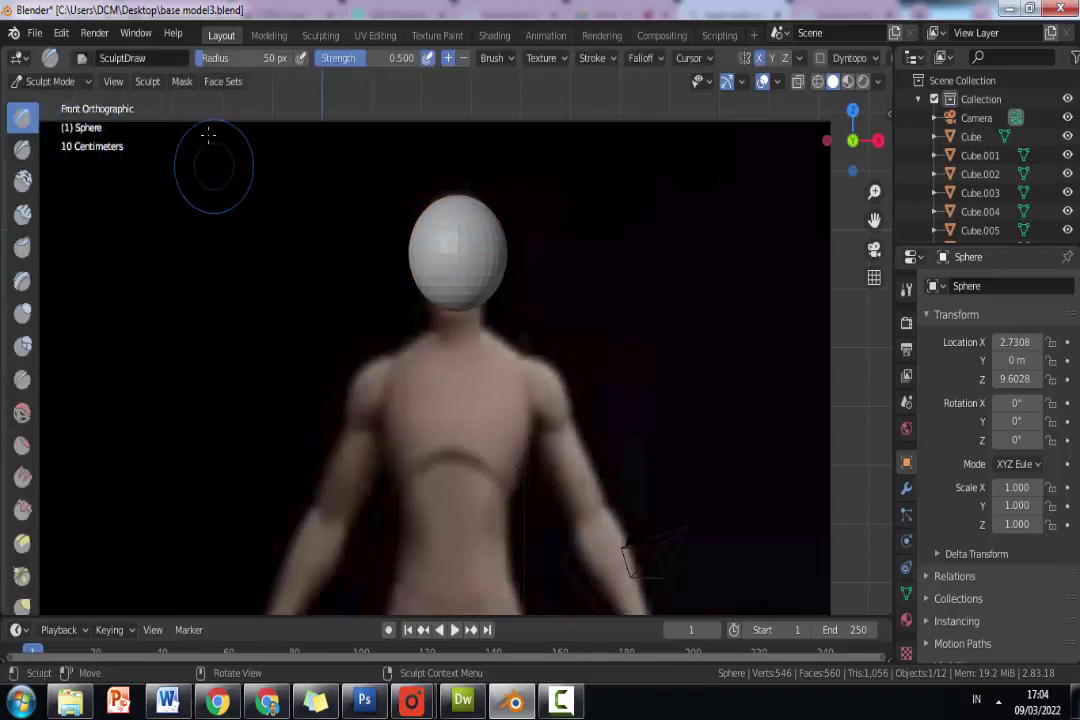
{"action": "left_click", "coordinate": [55, 81]}
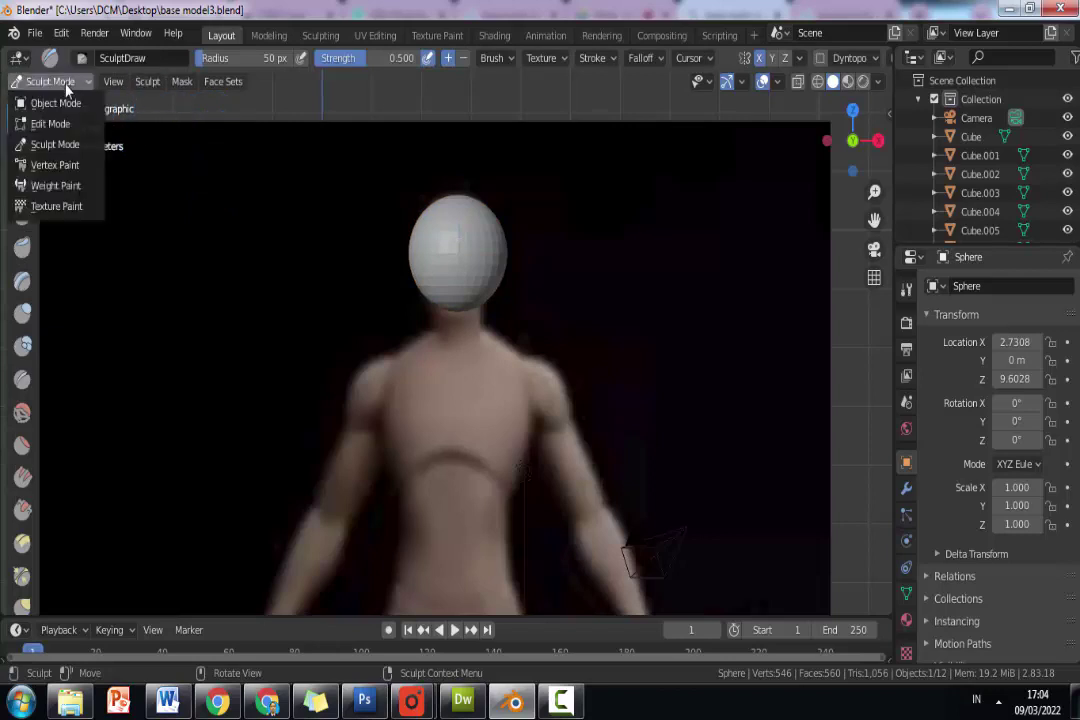
{"action": "left_click", "coordinate": [60, 104]}
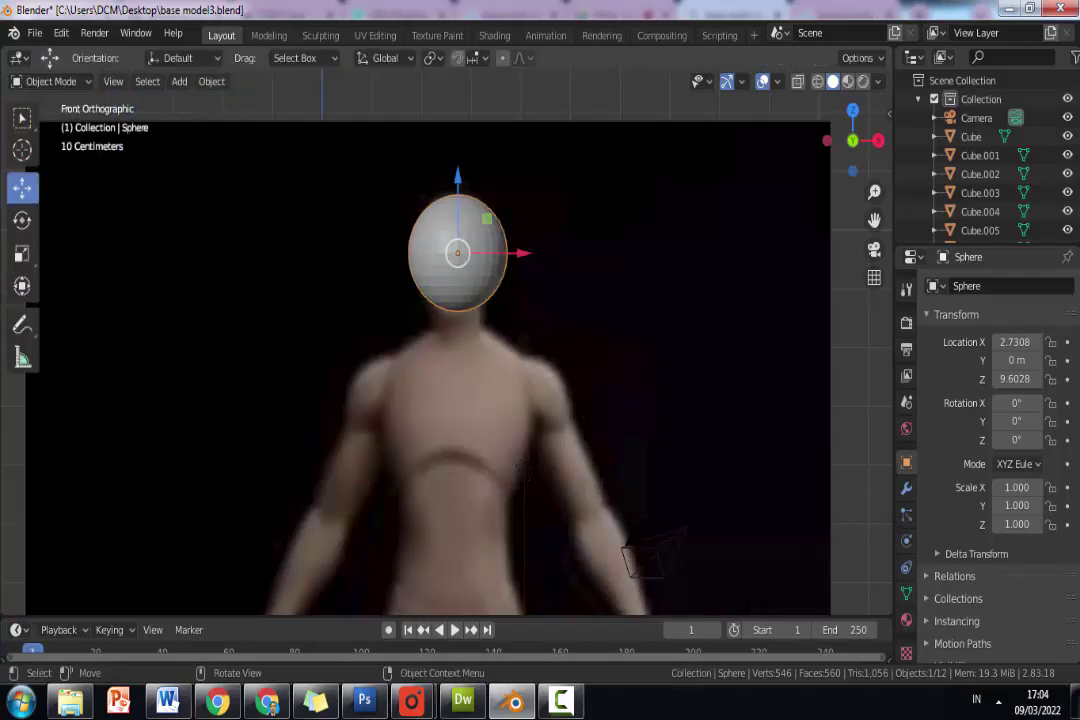
{"action": "key", "text": "s"}
{"action": "left_click", "coordinate": [364, 244]}
{"action": "key", "text": "ctrl+z"}
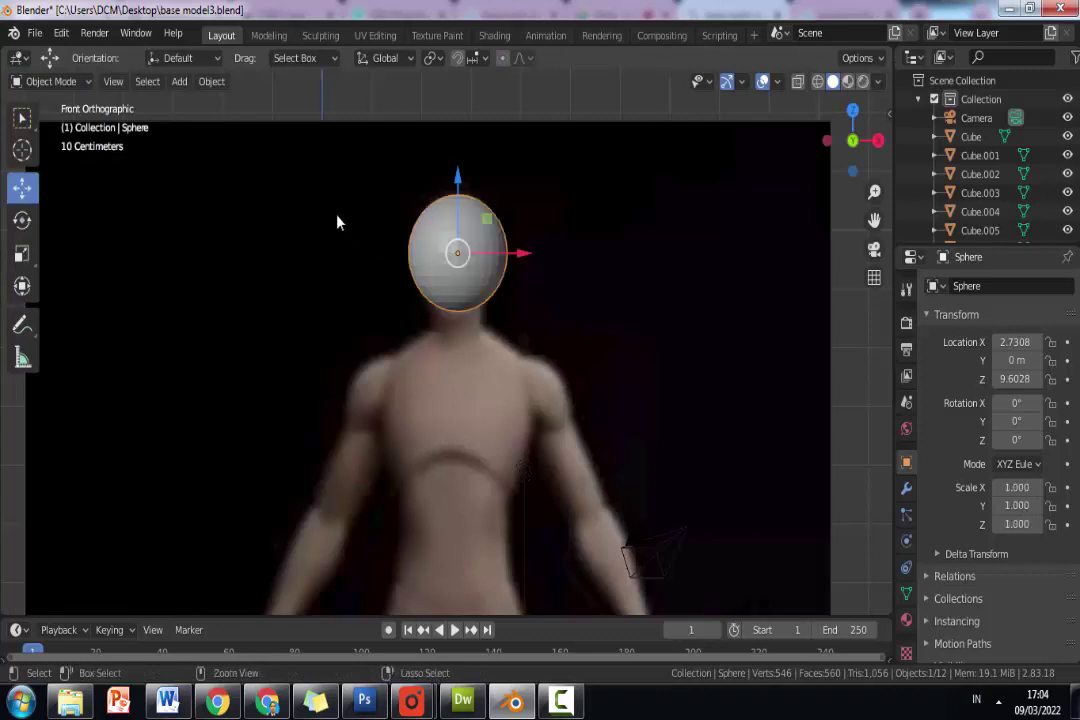
Switch the sphere to Sculpt Mode, and try a Draw brush stroke on its lower side before undoing it.
{"action": "left_click", "coordinate": [52, 81]}
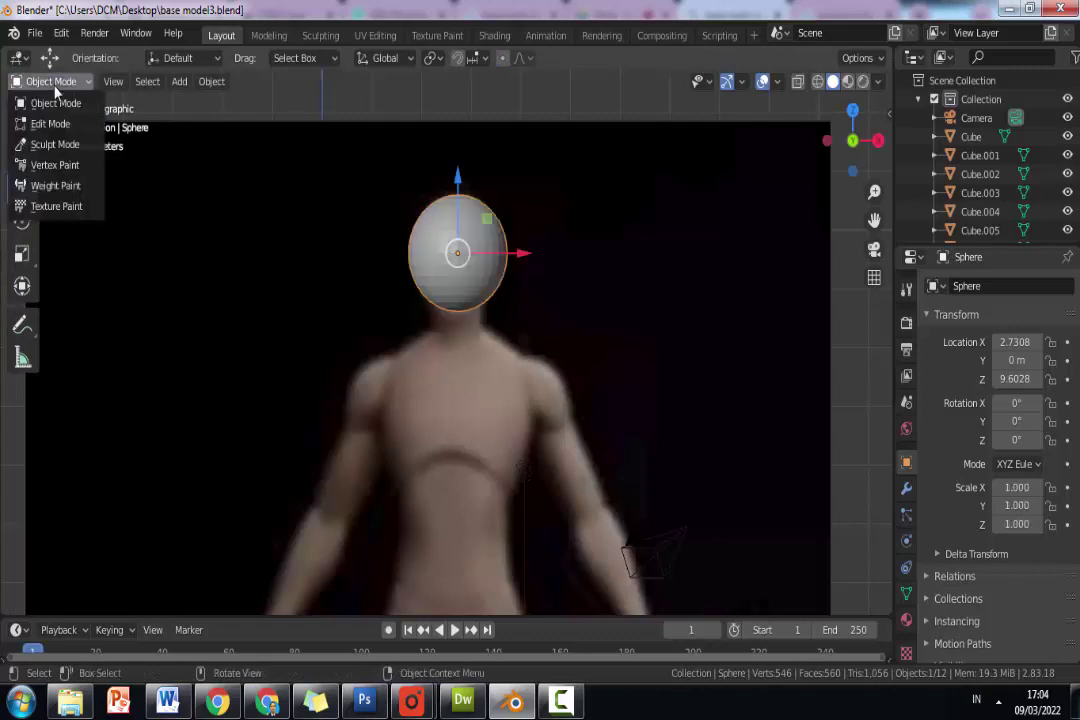
{"action": "left_click", "coordinate": [55, 145]}
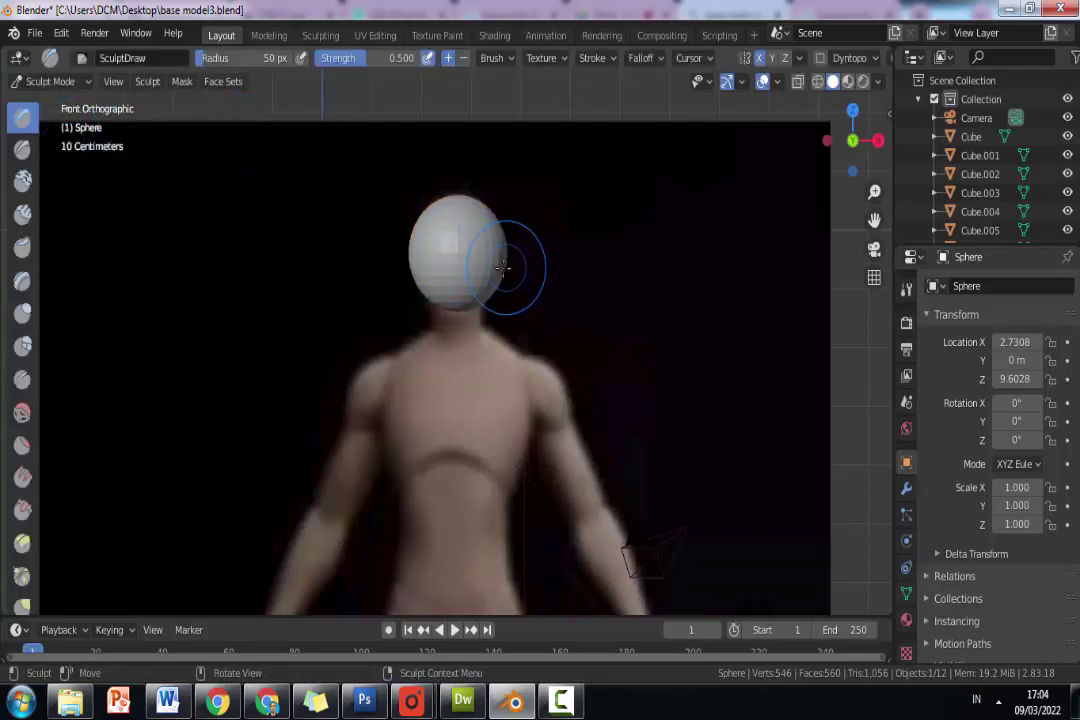
{"action": "left_click_drag", "start_coordinate": [503, 266], "coordinate": [486, 285]}
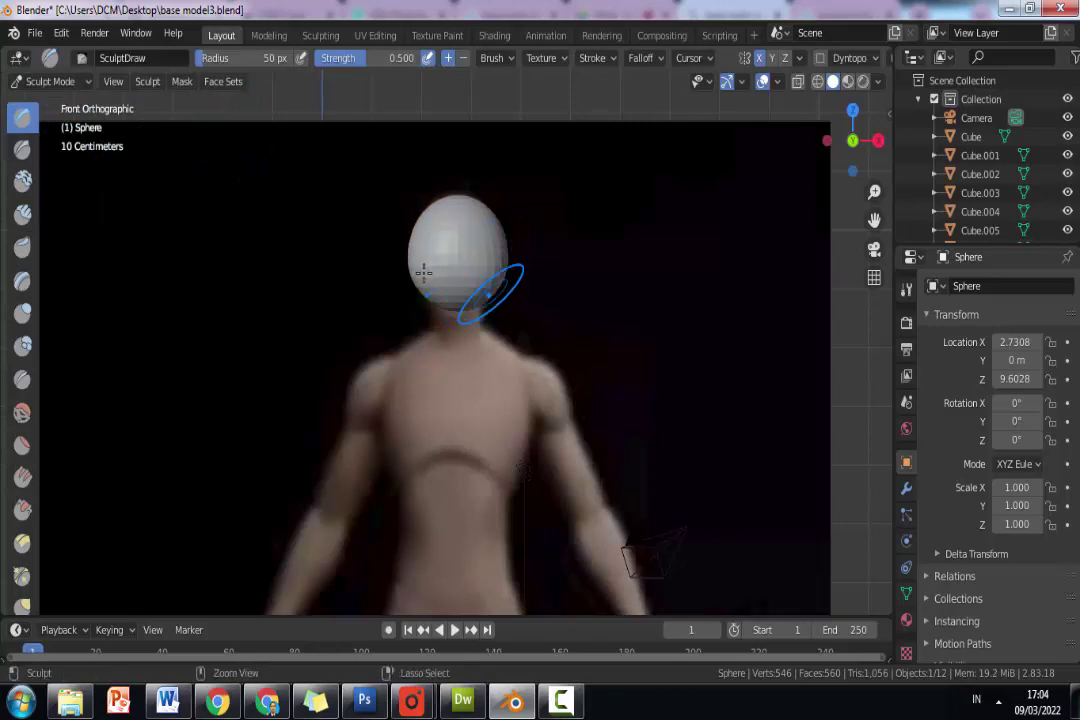
{"action": "key", "text": "ctrl+z"}
Use the Elastic Deform brush in front view to narrow the sphere's lower sides into a chin matching the reference head.
{"action": "scroll", "coordinate": [28, 582], "scroll_direction": "down", "scroll_amount": 3}
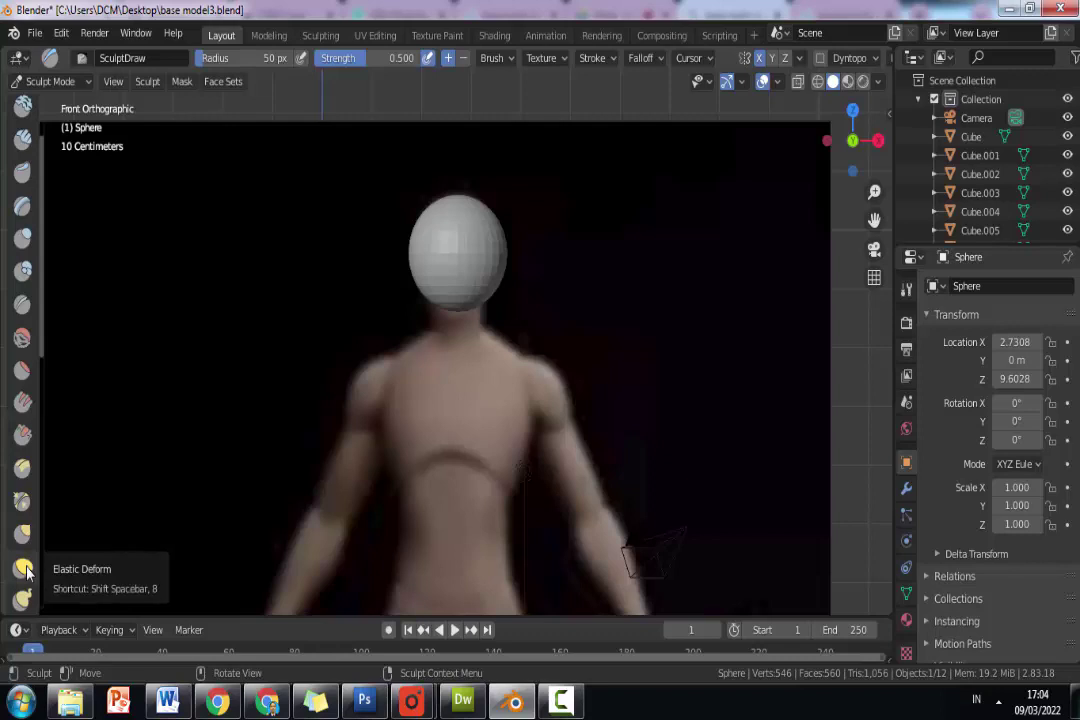
{"action": "left_click", "coordinate": [24, 568]}
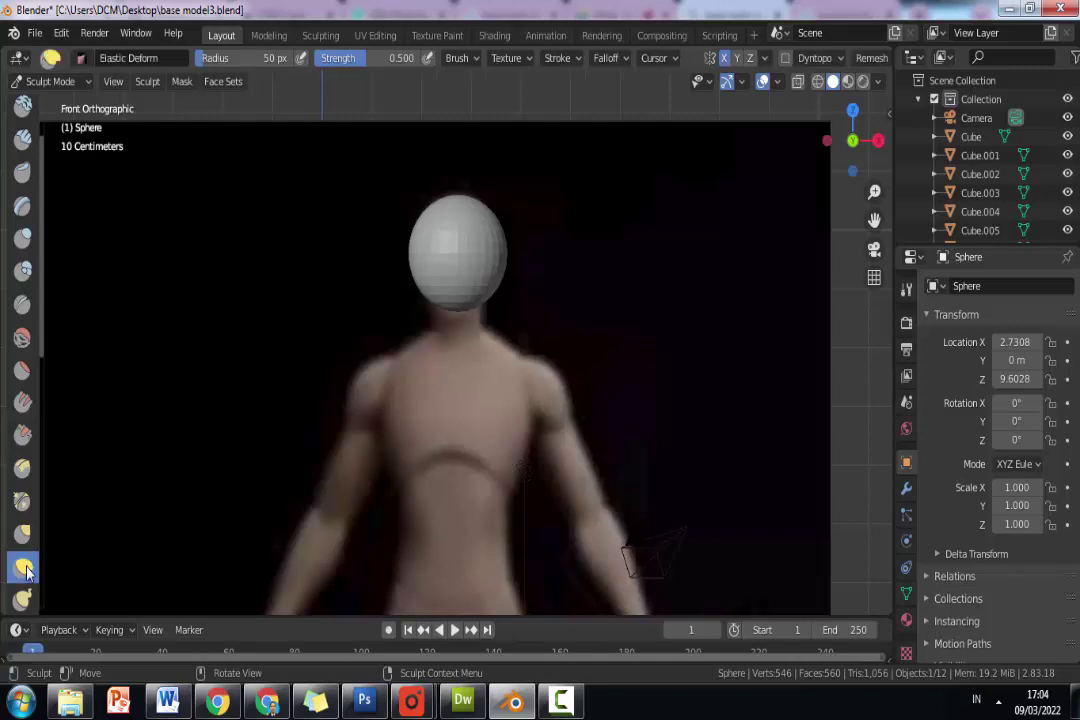
{"action": "mouse_move", "coordinate": [492, 280]}
{"action": "left_mouse_down"}
{"action": "mouse_move", "coordinate": [419, 269]}
{"action": "mouse_move", "coordinate": [458, 241]}
{"action": "left_mouse_up"}
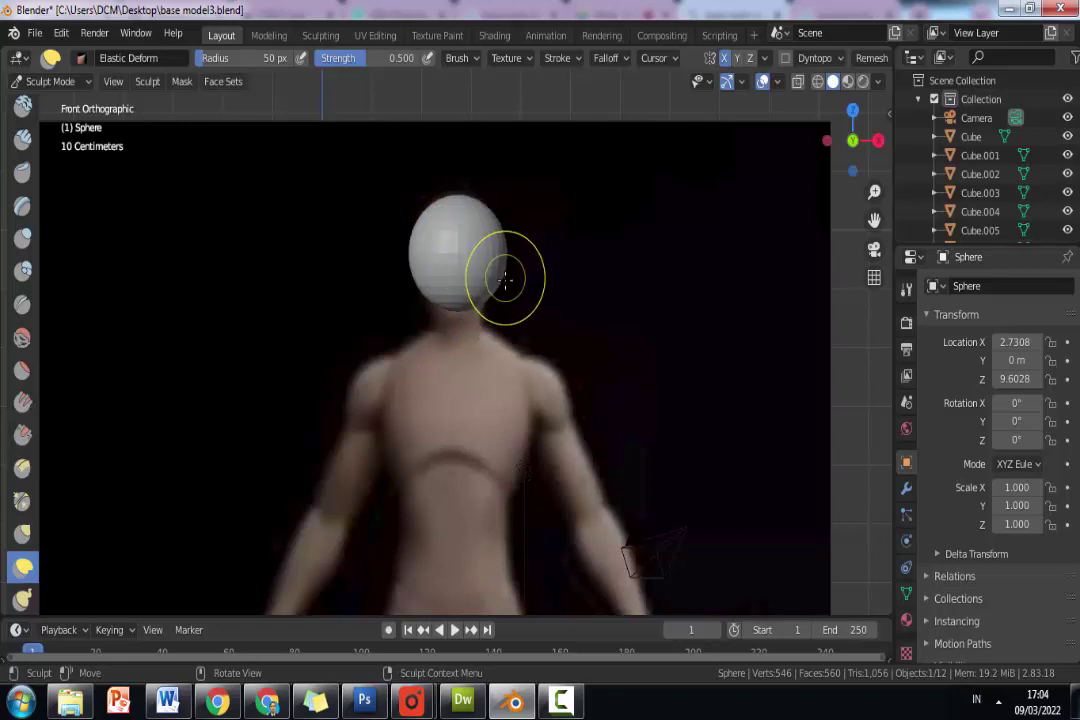
{"action": "mouse_move", "coordinate": [499, 270]}
{"action": "left_mouse_down"}
{"action": "mouse_move", "coordinate": [458, 272]}
{"action": "mouse_move", "coordinate": [479, 265]}
{"action": "left_mouse_up"}
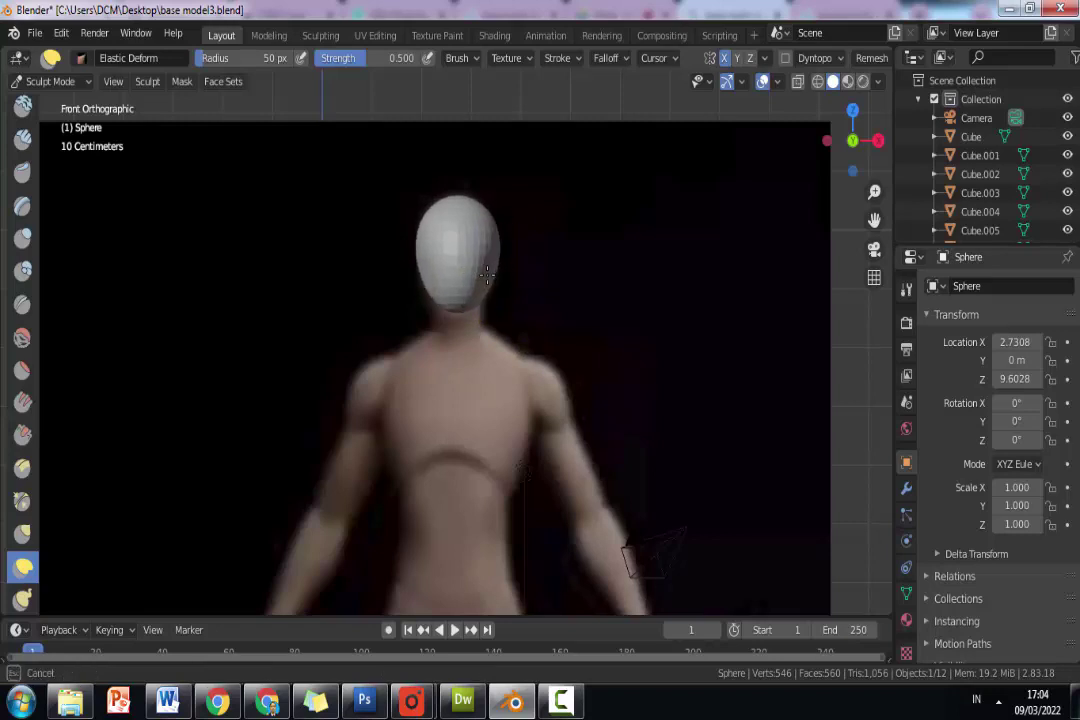
{"action": "mouse_move", "coordinate": [481, 271]}
{"action": "left_mouse_down"}
{"action": "mouse_move", "coordinate": [456, 316]}
{"action": "mouse_move", "coordinate": [482, 309]}
{"action": "left_mouse_up"}
Shape the head from the side with Elastic Deform, tapering its lower back toward the chin and flattening the face.
{"action": "mouse_move", "coordinate": [557, 289]}
{"action": "middle_mouse_down"}
{"action": "mouse_move", "coordinate": [740, 569]}
{"action": "mouse_move", "coordinate": [424, 318]}
{"action": "mouse_move", "coordinate": [441, 301]}
{"action": "middle_mouse_up"}
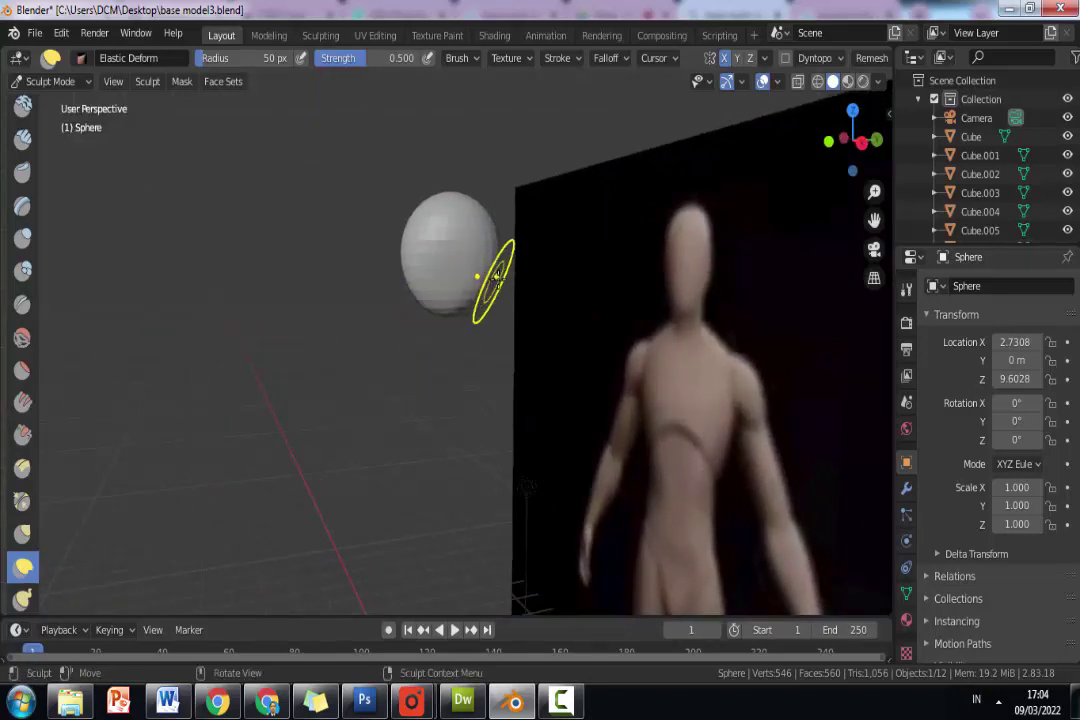
{"action": "left_click_drag", "start_coordinate": [493, 276], "coordinate": [490, 288]}
{"action": "mouse_move", "coordinate": [501, 294]}
{"action": "middle_mouse_down"}
{"action": "mouse_move", "coordinate": [453, 299]}
{"action": "mouse_move", "coordinate": [480, 284]}
{"action": "middle_mouse_up"}
{"action": "left_click_drag", "start_coordinate": [480, 284], "coordinate": [465, 300]}
{"action": "mouse_move", "coordinate": [465, 300]}
{"action": "middle_mouse_down"}
{"action": "mouse_move", "coordinate": [540, 323]}
{"action": "mouse_move", "coordinate": [579, 316]}
{"action": "mouse_move", "coordinate": [531, 322]}
{"action": "mouse_move", "coordinate": [386, 255]}
{"action": "middle_mouse_up"}
{"action": "mouse_move", "coordinate": [393, 246]}
{"action": "left_mouse_down"}
{"action": "mouse_move", "coordinate": [434, 294]}
{"action": "mouse_move", "coordinate": [416, 313]}
{"action": "mouse_move", "coordinate": [359, 309]}
{"action": "mouse_move", "coordinate": [366, 280]}
{"action": "left_mouse_up"}
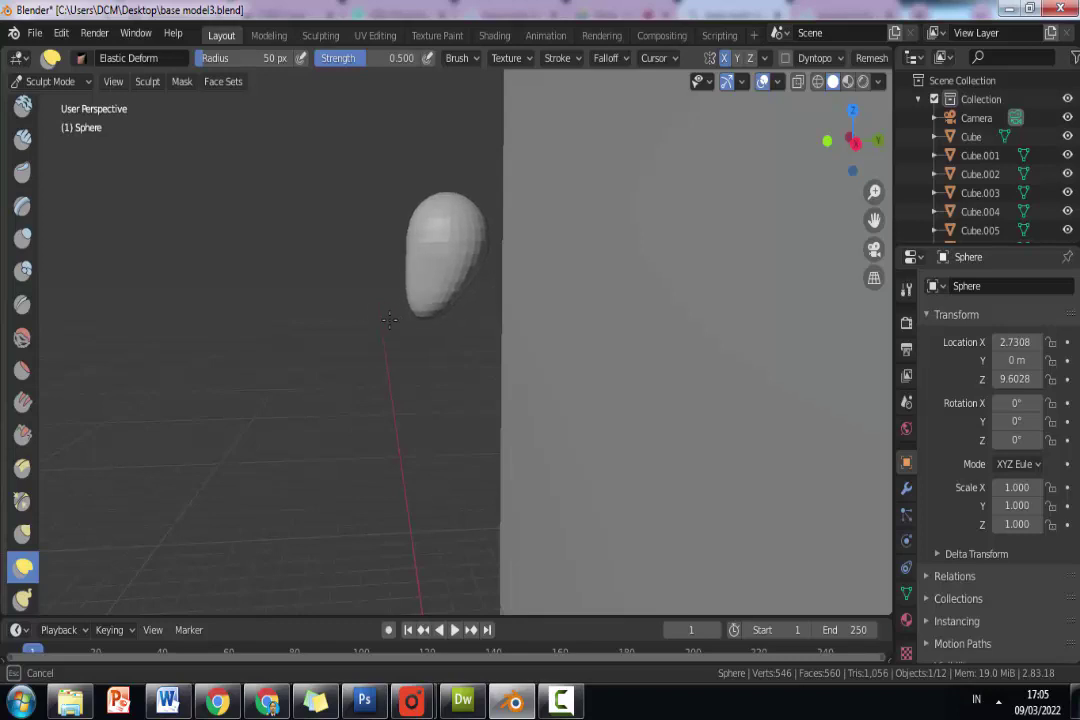
{"action": "mouse_move", "coordinate": [366, 265]}
{"action": "middle_mouse_down"}
{"action": "mouse_move", "coordinate": [441, 289]}
{"action": "mouse_move", "coordinate": [572, 286]}
{"action": "mouse_move", "coordinate": [615, 309]}
{"action": "mouse_move", "coordinate": [617, 289]}
{"action": "mouse_move", "coordinate": [545, 320]}
{"action": "middle_mouse_up"}
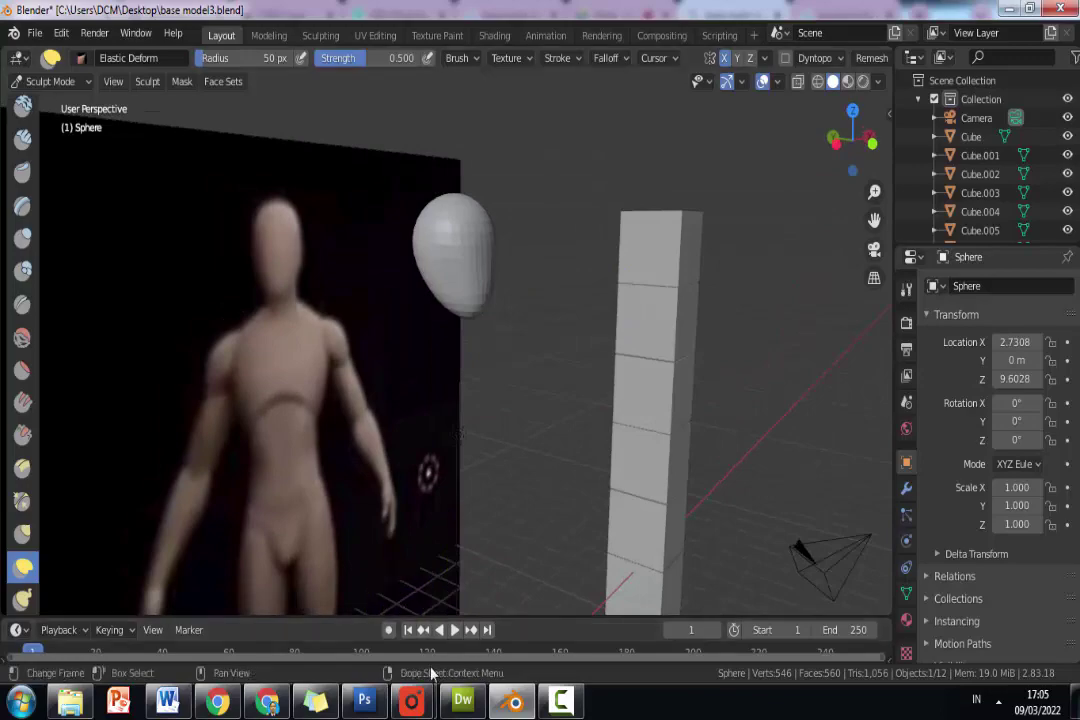
Switch to Chrome, examine the head shapes in the "base mesh stylized character" image results, and return to Blender.
{"action": "left_click", "coordinate": [268, 697]}
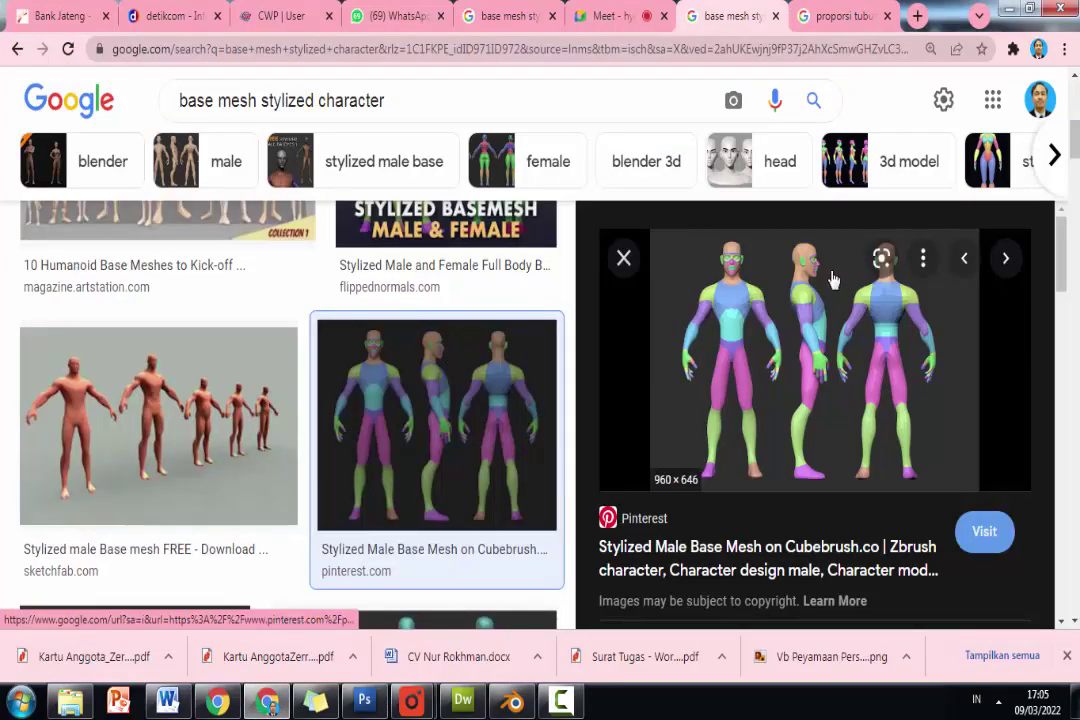
{"action": "scroll", "coordinate": [253, 454], "scroll_direction": "down", "scroll_amount": 6}
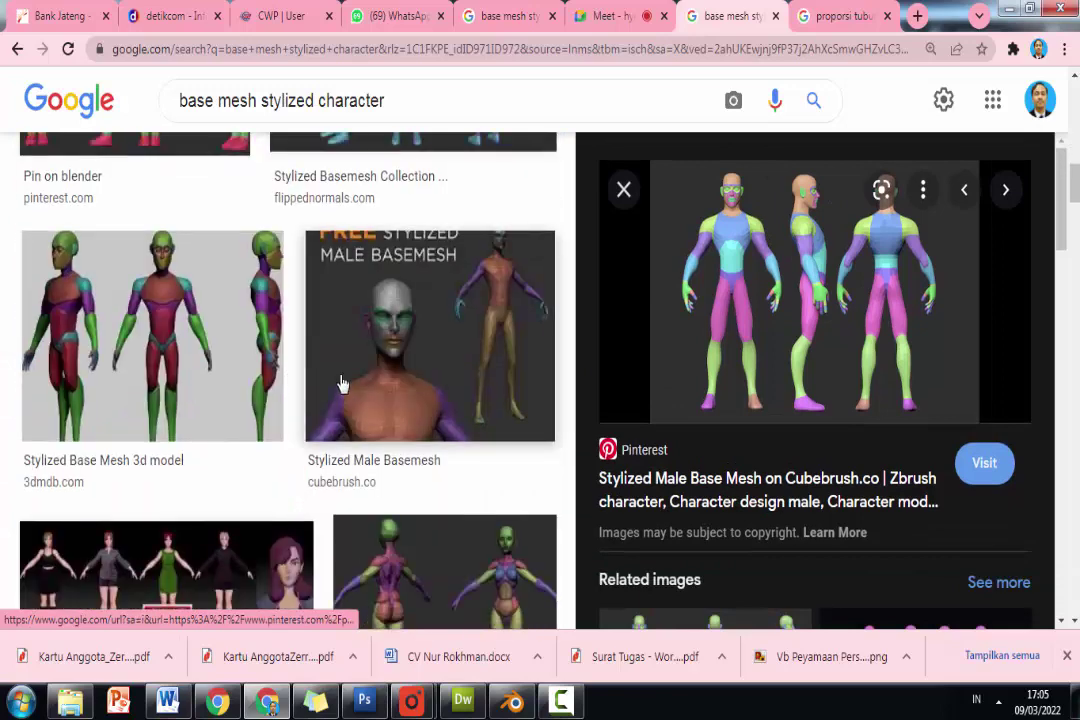
{"action": "left_click", "coordinate": [251, 291]}
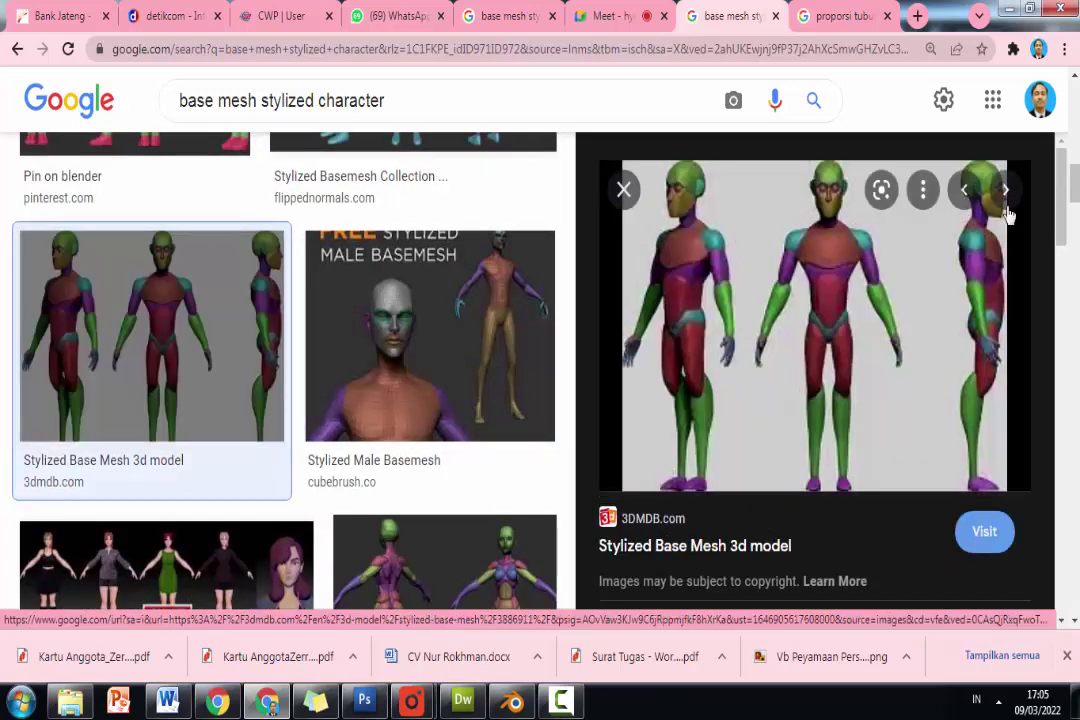
{"action": "scroll", "coordinate": [911, 304], "scroll_direction": "down", "scroll_amount": 5}
{"action": "scroll", "coordinate": [896, 315], "scroll_direction": "down", "scroll_amount": 2}
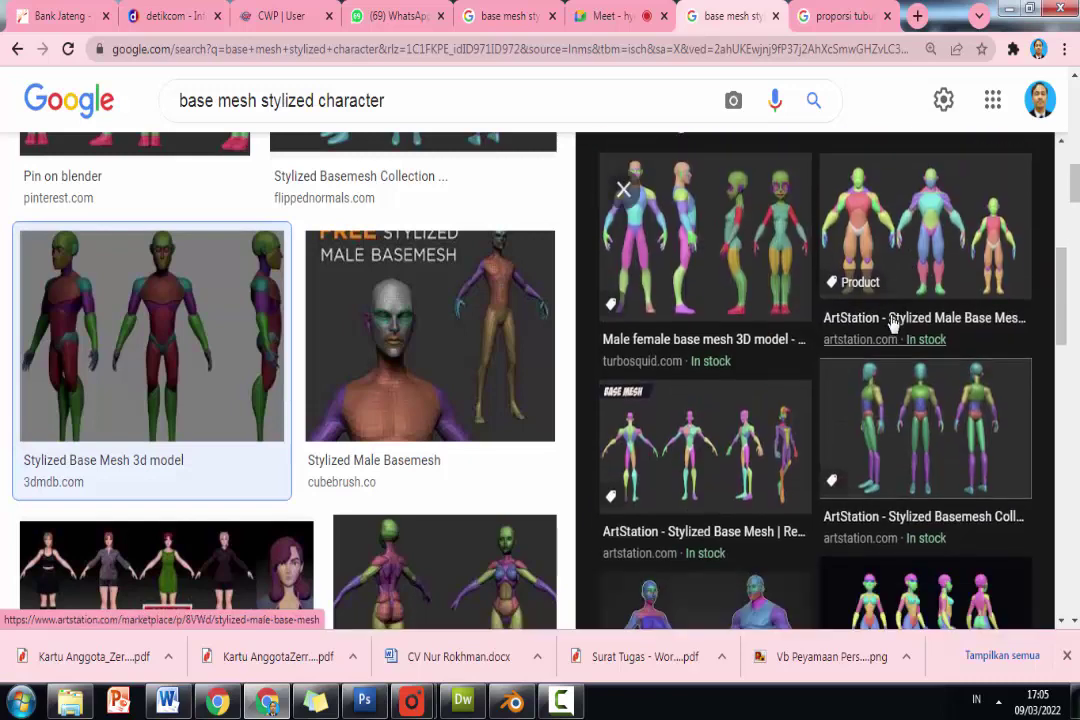
{"action": "left_click", "coordinate": [912, 244]}
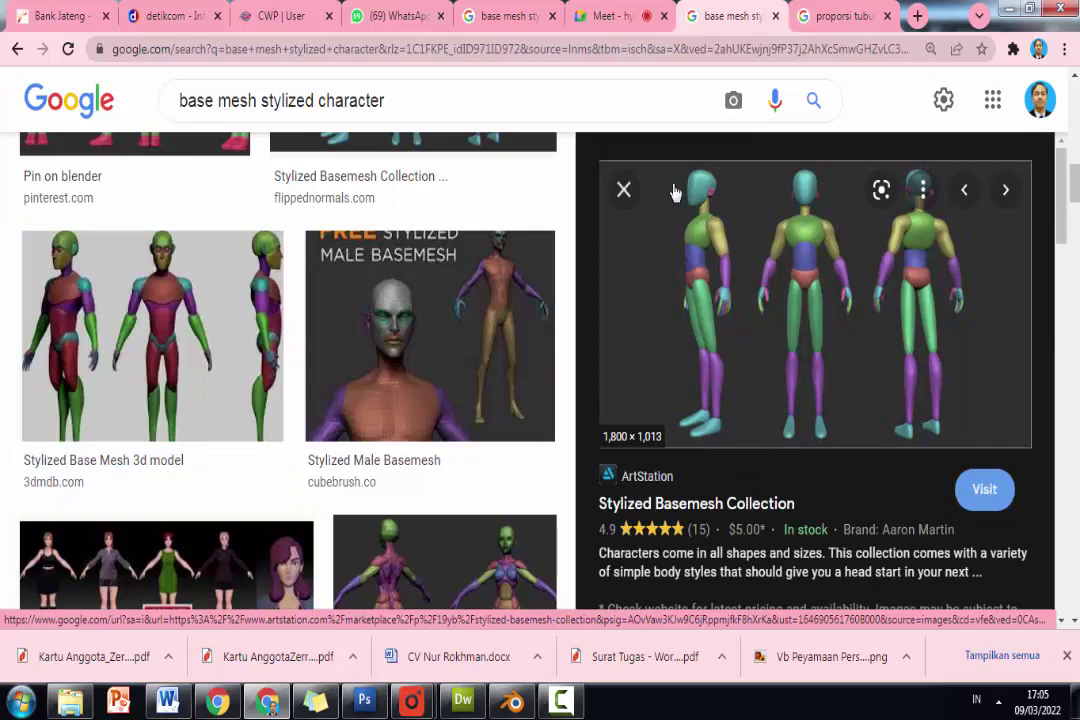
{"action": "left_click", "coordinate": [512, 700]}
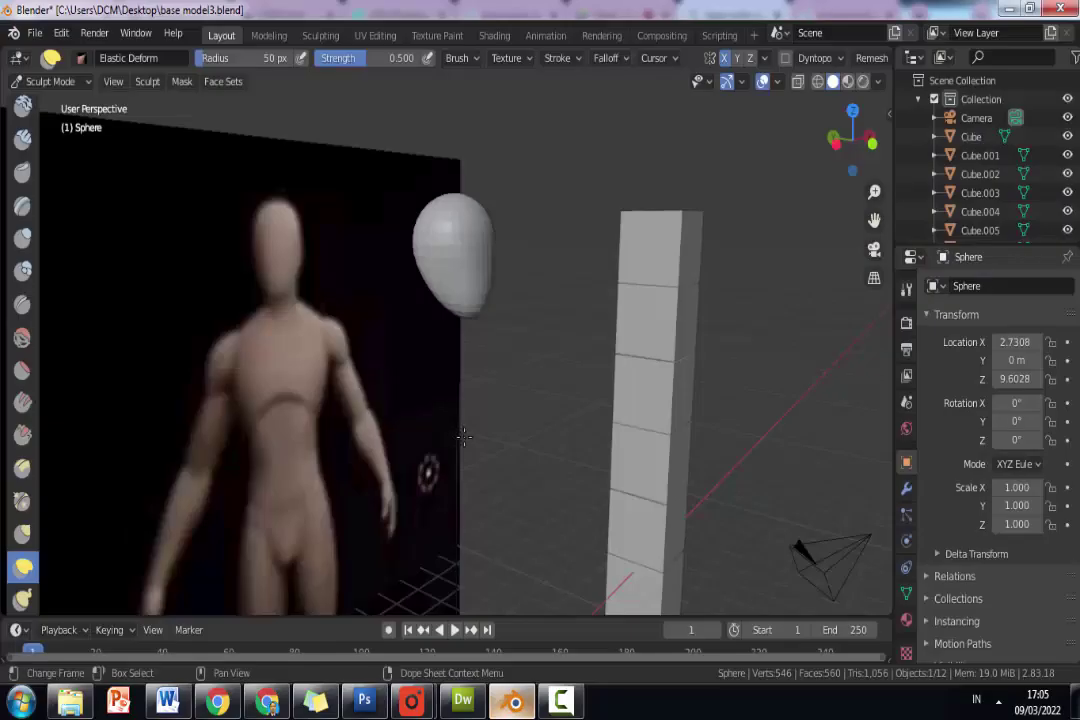
Adjust the jaw and chin of the head from both sides with the Elastic Deform brush.
{"action": "middle_click_drag", "start_coordinate": [547, 355], "coordinate": [412, 290]}
{"action": "mouse_move", "coordinate": [470, 292]}
{"action": "left_mouse_down"}
{"action": "mouse_move", "coordinate": [448, 325]}
{"action": "mouse_move", "coordinate": [415, 333]}
{"action": "mouse_move", "coordinate": [415, 313]}
{"action": "mouse_move", "coordinate": [418, 327]}
{"action": "mouse_move", "coordinate": [451, 302]}
{"action": "left_mouse_up"}
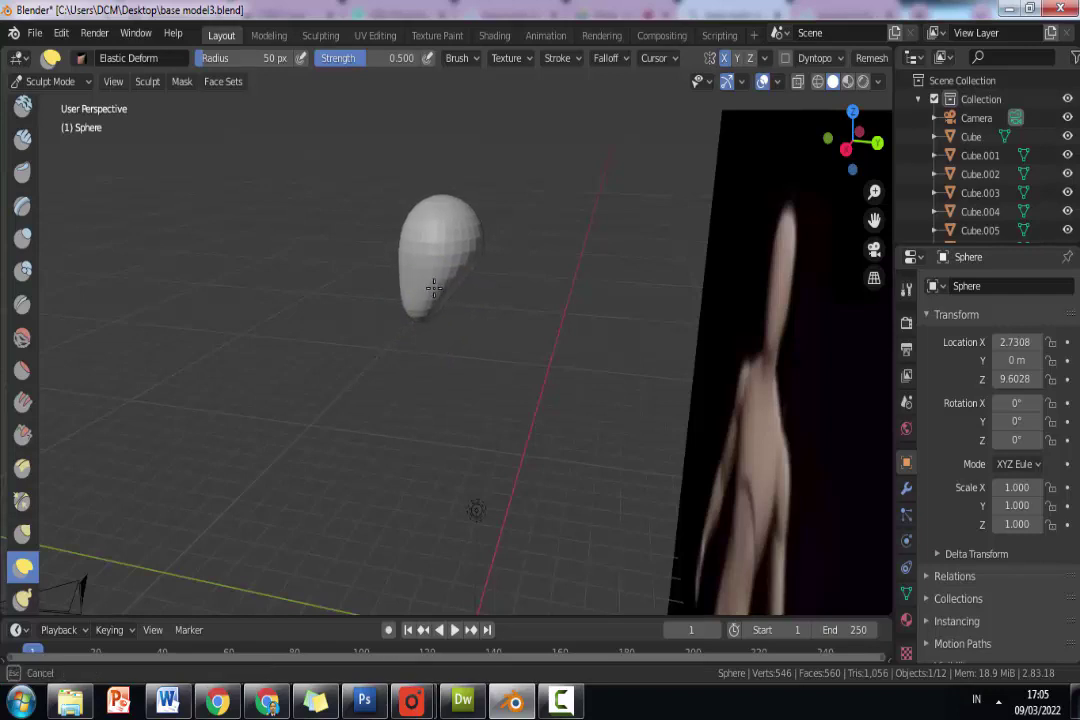
{"action": "left_click_drag", "start_coordinate": [437, 291], "coordinate": [434, 292]}
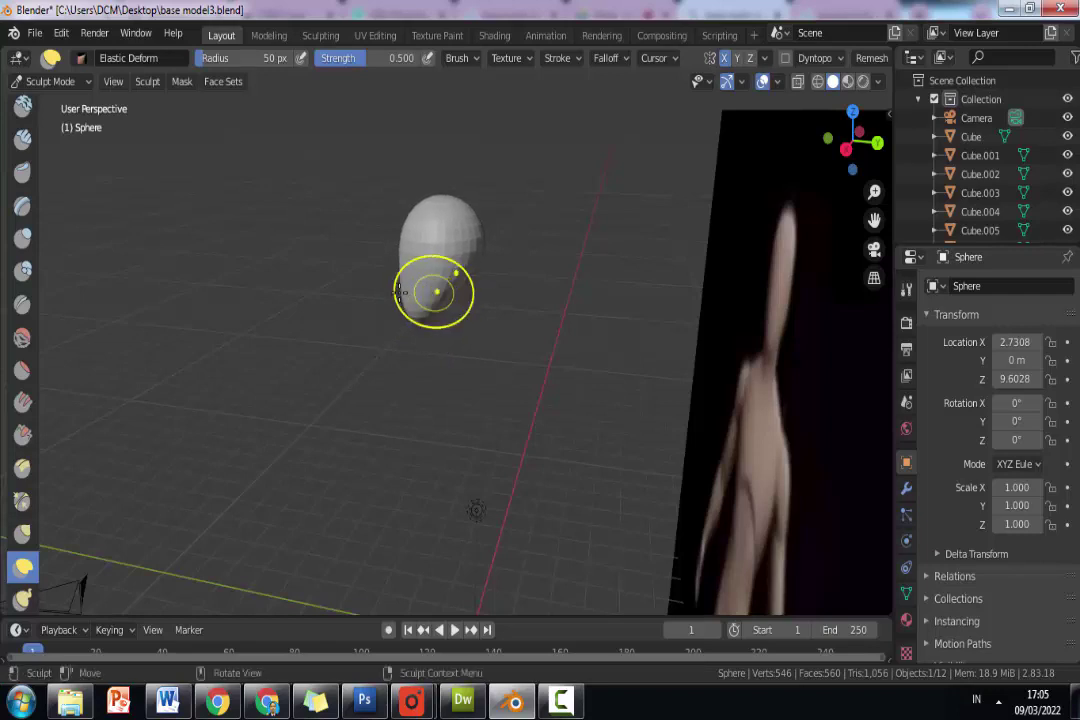
{"action": "mouse_move", "coordinate": [350, 313]}
{"action": "middle_mouse_down"}
{"action": "mouse_move", "coordinate": [578, 308]}
{"action": "mouse_move", "coordinate": [659, 320]}
{"action": "mouse_move", "coordinate": [627, 316]}
{"action": "middle_mouse_up"}
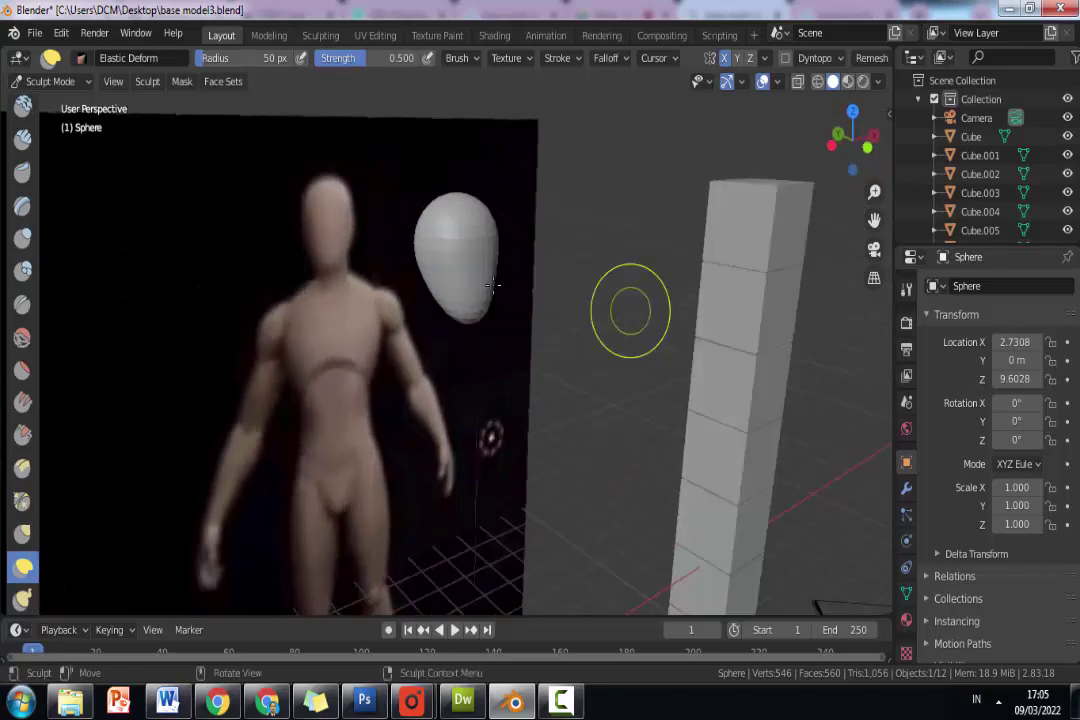
{"action": "left_click_drag", "start_coordinate": [470, 277], "coordinate": [470, 300]}
Push in the front of the face with Elastic Deform, then reshape the forehead and lower the crown.
{"action": "mouse_move", "coordinate": [542, 294]}
{"action": "middle_mouse_down"}
{"action": "mouse_move", "coordinate": [393, 289]}
{"action": "mouse_move", "coordinate": [347, 302]}
{"action": "mouse_move", "coordinate": [393, 277]}
{"action": "mouse_move", "coordinate": [410, 285]}
{"action": "middle_mouse_up"}
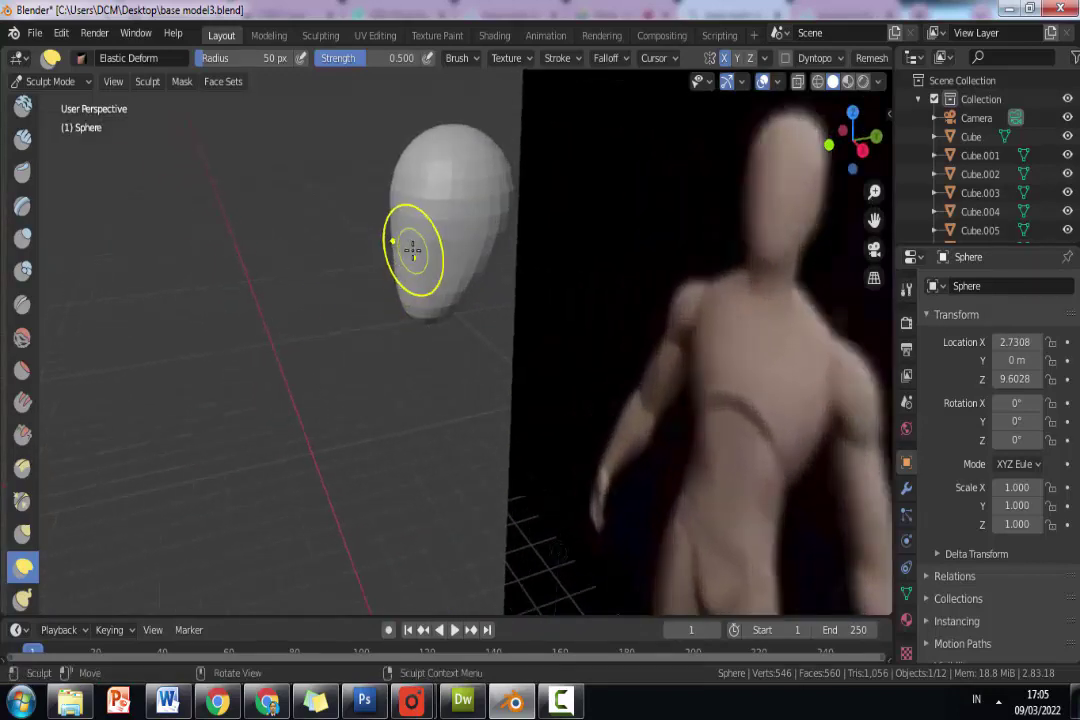
{"action": "mouse_move", "coordinate": [415, 248]}
{"action": "left_mouse_down"}
{"action": "mouse_move", "coordinate": [433, 251]}
{"action": "mouse_move", "coordinate": [423, 249]}
{"action": "left_mouse_up"}
{"action": "left_click_drag", "start_coordinate": [424, 205], "coordinate": [430, 195]}
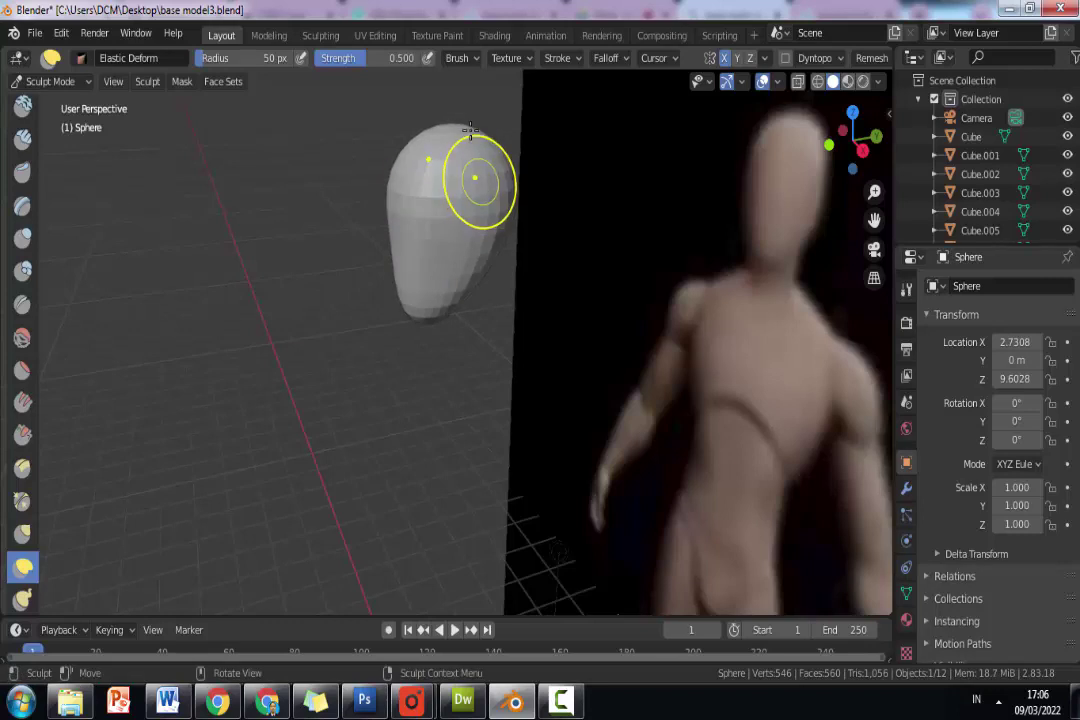
{"action": "mouse_move", "coordinate": [462, 140]}
{"action": "left_mouse_down"}
{"action": "mouse_move", "coordinate": [459, 153]}
{"action": "mouse_move", "coordinate": [494, 195]}
{"action": "left_mouse_up"}
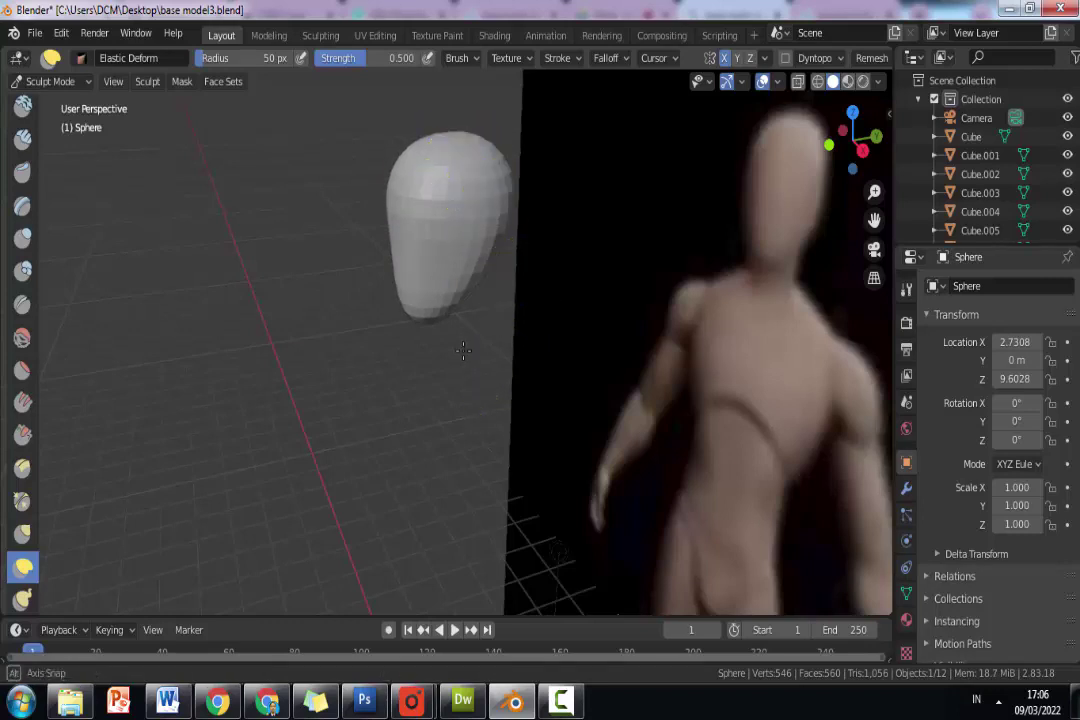
Refine the lower back and cheek sides of the head with Elastic Deform strokes from several angles.
{"action": "mouse_move", "coordinate": [465, 352]}
{"action": "middle_mouse_down"}
{"action": "mouse_move", "coordinate": [430, 380]}
{"action": "mouse_move", "coordinate": [400, 357]}
{"action": "mouse_move", "coordinate": [417, 313]}
{"action": "mouse_move", "coordinate": [626, 358]}
{"action": "mouse_move", "coordinate": [535, 313]}
{"action": "middle_mouse_up"}
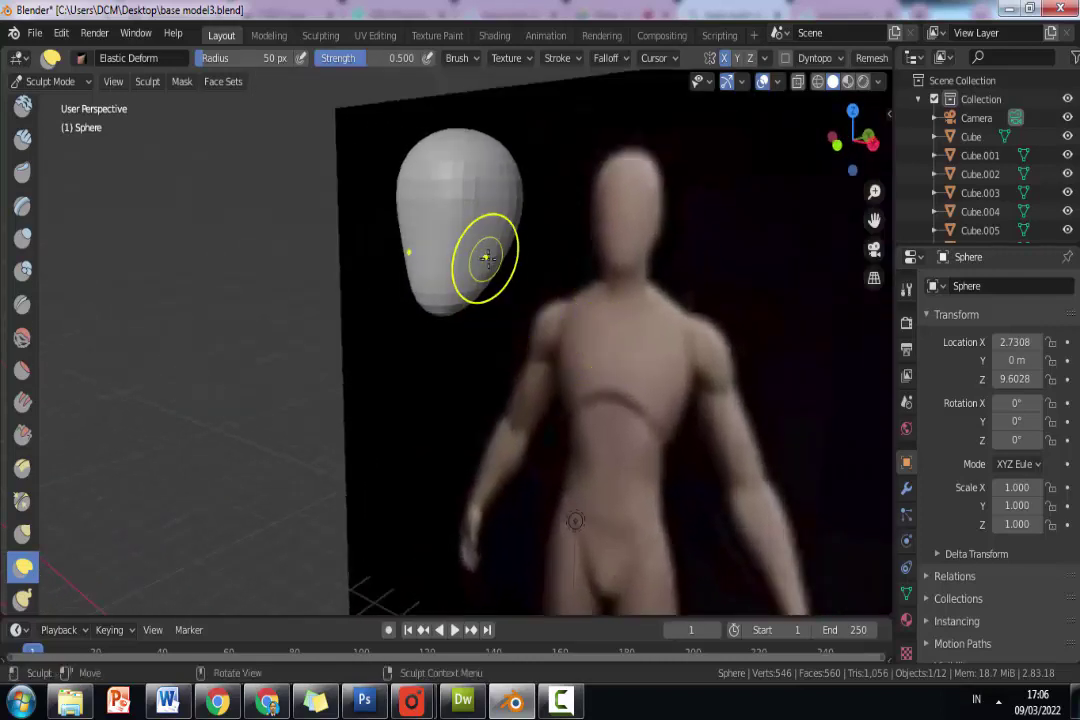
{"action": "mouse_move", "coordinate": [487, 253]}
{"action": "left_mouse_down"}
{"action": "mouse_move", "coordinate": [507, 272]}
{"action": "mouse_move", "coordinate": [477, 284]}
{"action": "left_mouse_up"}
{"action": "middle_click_drag", "start_coordinate": [477, 284], "coordinate": [453, 265]}
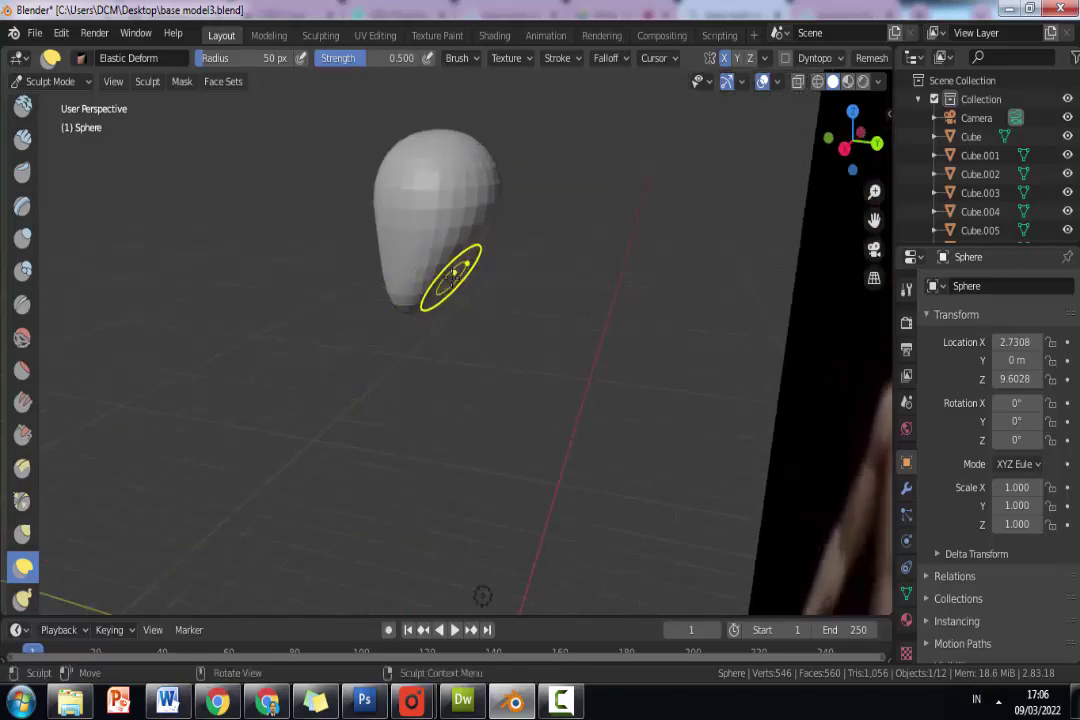
{"action": "mouse_move", "coordinate": [446, 272]}
{"action": "left_mouse_down"}
{"action": "mouse_move", "coordinate": [438, 276]}
{"action": "mouse_move", "coordinate": [471, 300]}
{"action": "mouse_move", "coordinate": [462, 291]}
{"action": "left_mouse_up"}
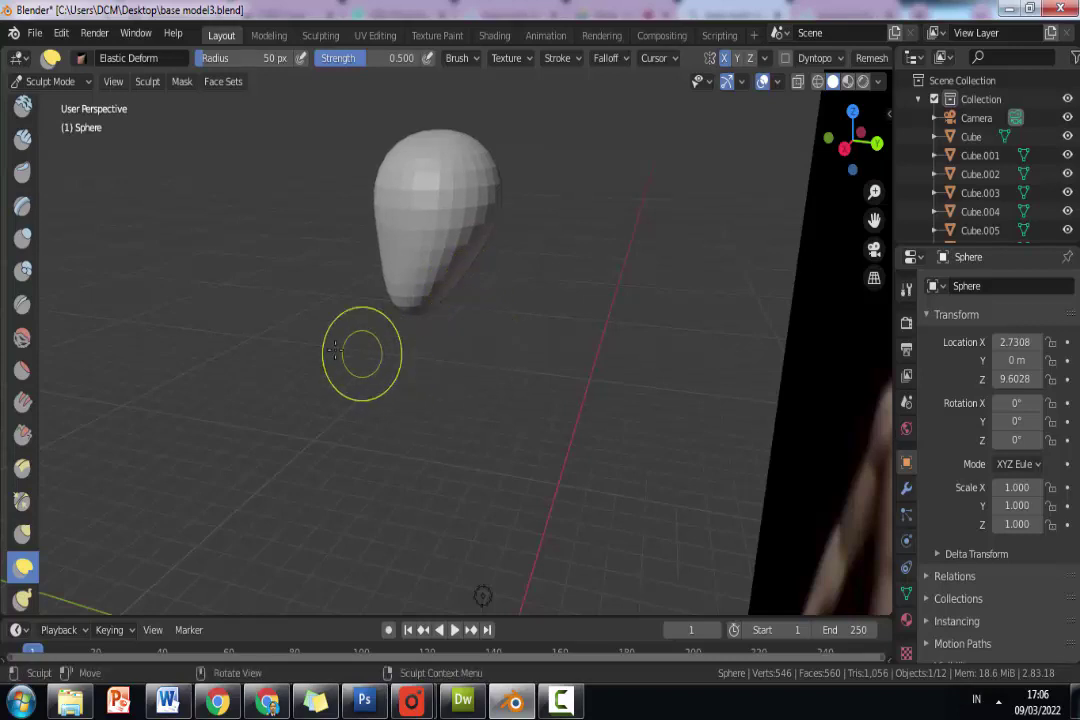
{"action": "mouse_move", "coordinate": [321, 383]}
{"action": "middle_mouse_down"}
{"action": "mouse_move", "coordinate": [554, 354]}
{"action": "mouse_move", "coordinate": [562, 380]}
{"action": "mouse_move", "coordinate": [510, 253]}
{"action": "middle_mouse_up"}
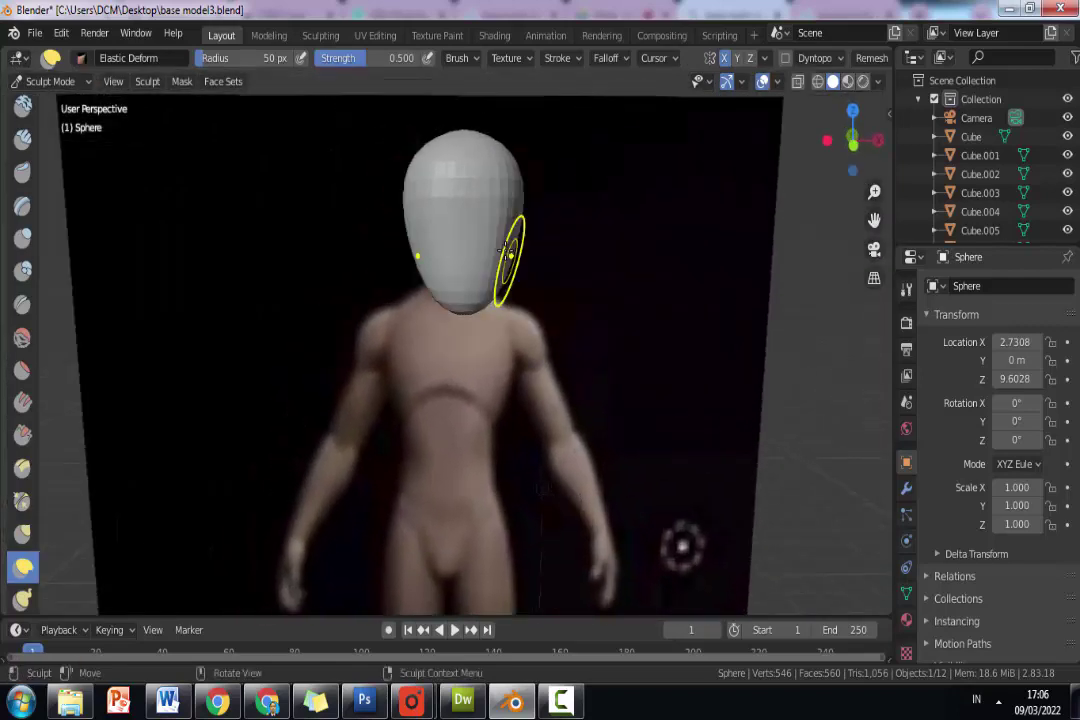
{"action": "mouse_move", "coordinate": [498, 250]}
{"action": "left_mouse_down"}
{"action": "mouse_move", "coordinate": [526, 250]}
{"action": "mouse_move", "coordinate": [499, 248]}
{"action": "left_mouse_up"}
In front view, fit the head's crown, sides and chin to the reference head with Elastic Deform, and save the file.
{"action": "scroll", "coordinate": [515, 305], "scroll_direction": "down", "scroll_amount": 5}
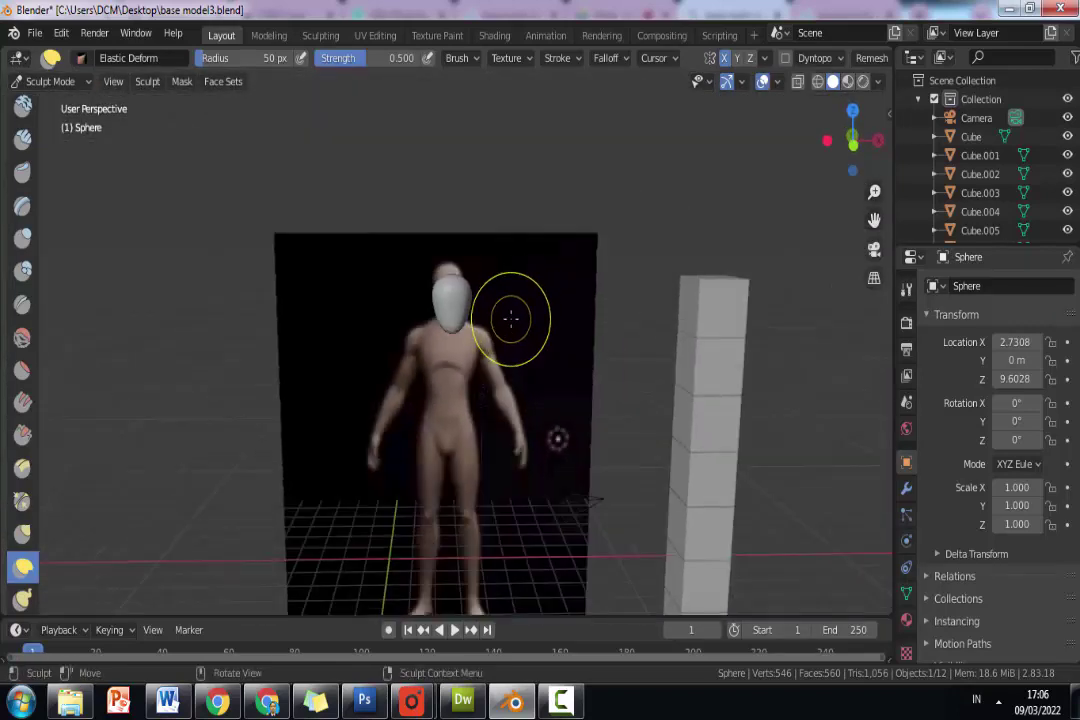
{"action": "key", "text": "KP_1"}
{"action": "scroll", "coordinate": [475, 285], "scroll_direction": "up", "scroll_amount": 3}
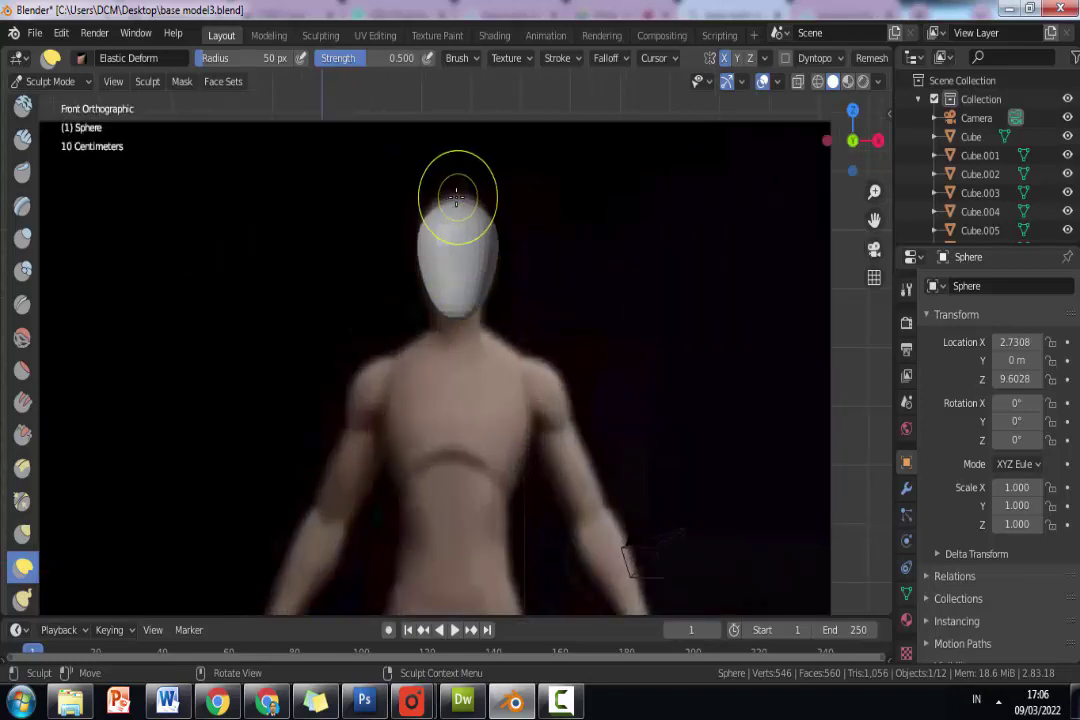
{"action": "left_click_drag", "start_coordinate": [458, 202], "coordinate": [462, 193]}
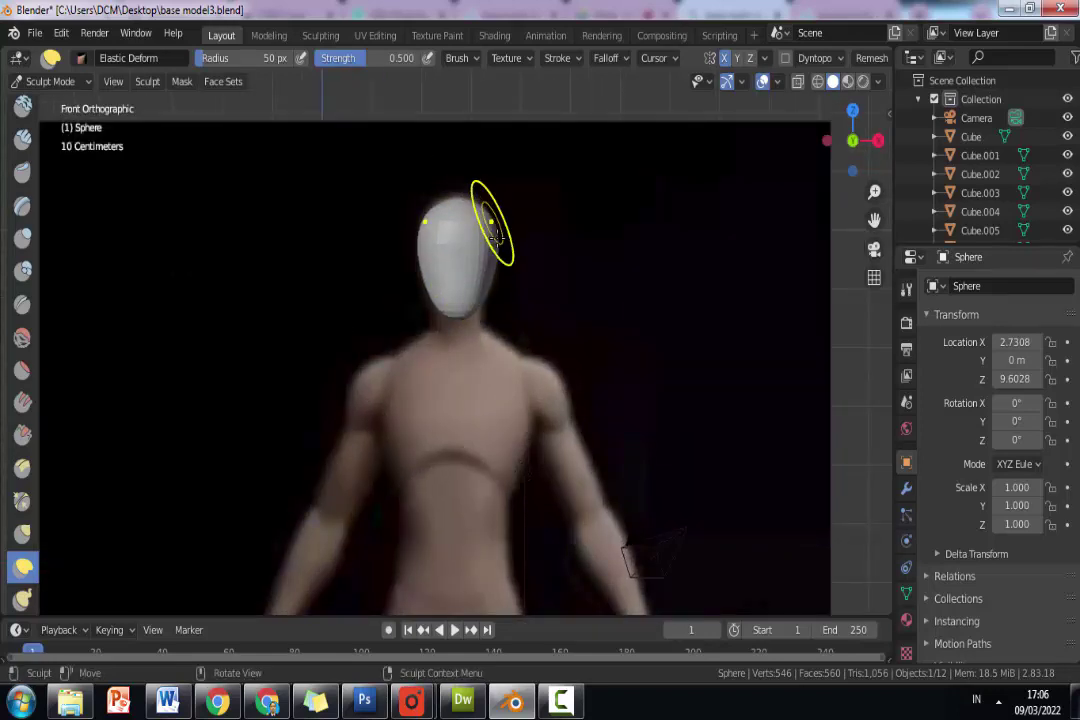
{"action": "mouse_move", "coordinate": [497, 240]}
{"action": "left_mouse_down"}
{"action": "mouse_move", "coordinate": [475, 236]}
{"action": "mouse_move", "coordinate": [482, 244]}
{"action": "left_mouse_up"}
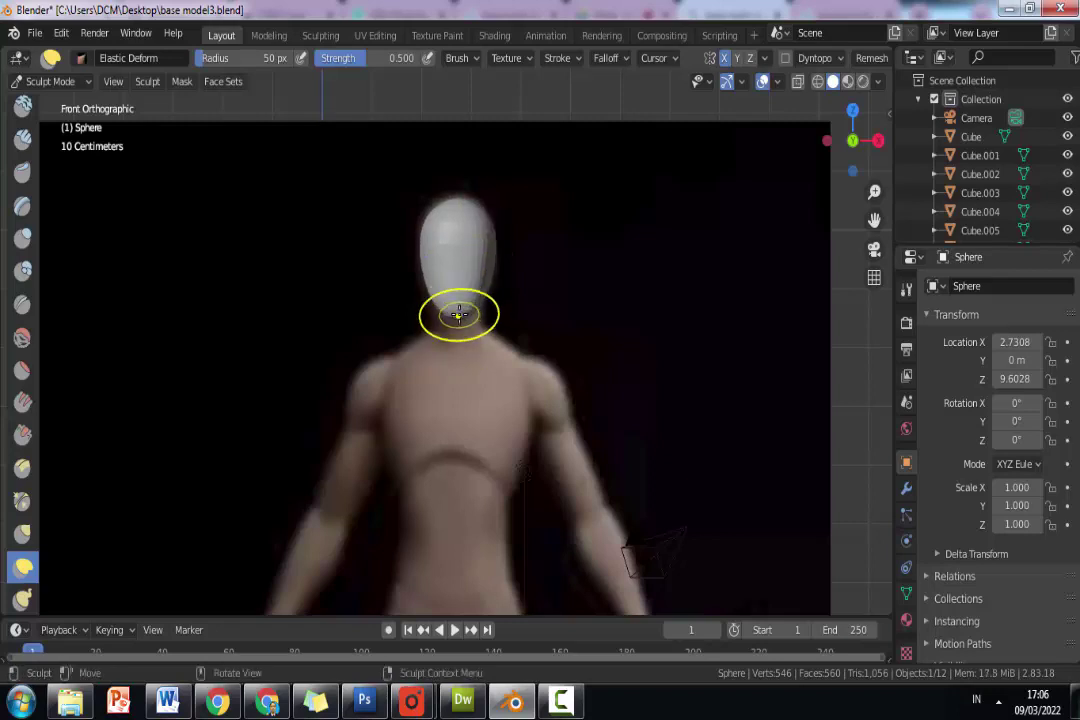
{"action": "mouse_move", "coordinate": [458, 315]}
{"action": "left_mouse_down"}
{"action": "mouse_move", "coordinate": [456, 352]}
{"action": "mouse_move", "coordinate": [458, 265]}
{"action": "mouse_move", "coordinate": [494, 265]}
{"action": "left_mouse_up"}
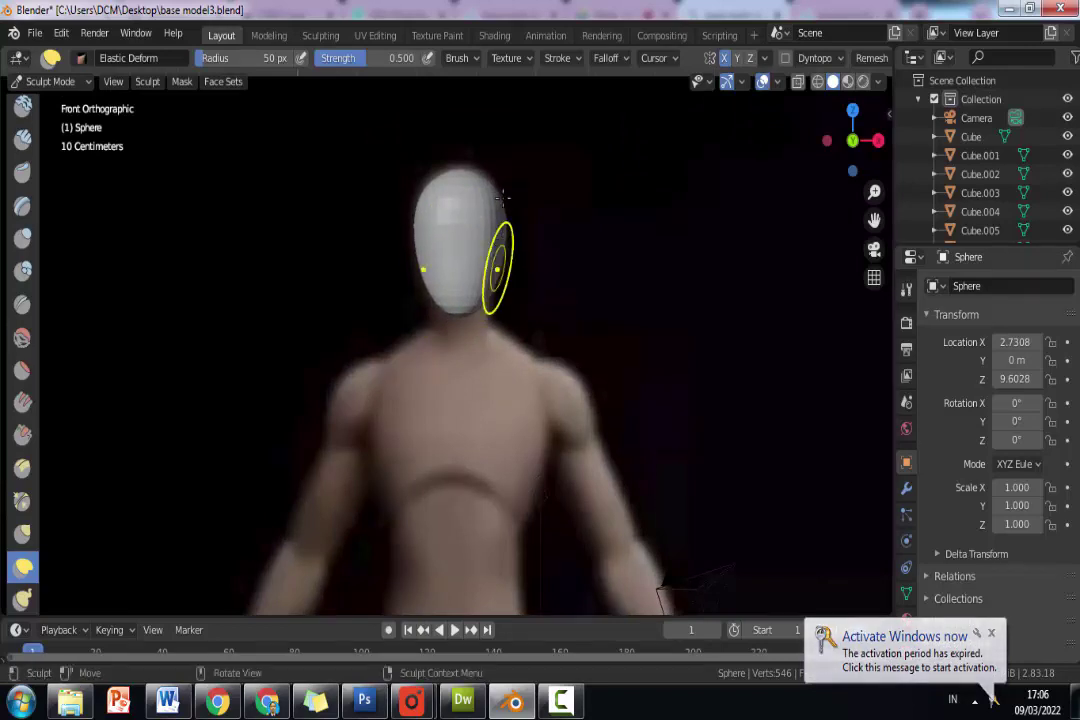
{"action": "left_click_drag", "start_coordinate": [488, 188], "coordinate": [503, 175]}
{"action": "mouse_move", "coordinate": [515, 234]}
{"action": "middle_mouse_down"}
{"action": "mouse_move", "coordinate": [409, 262]}
{"action": "mouse_move", "coordinate": [533, 270]}
{"action": "mouse_move", "coordinate": [518, 277]}
{"action": "middle_mouse_up"}
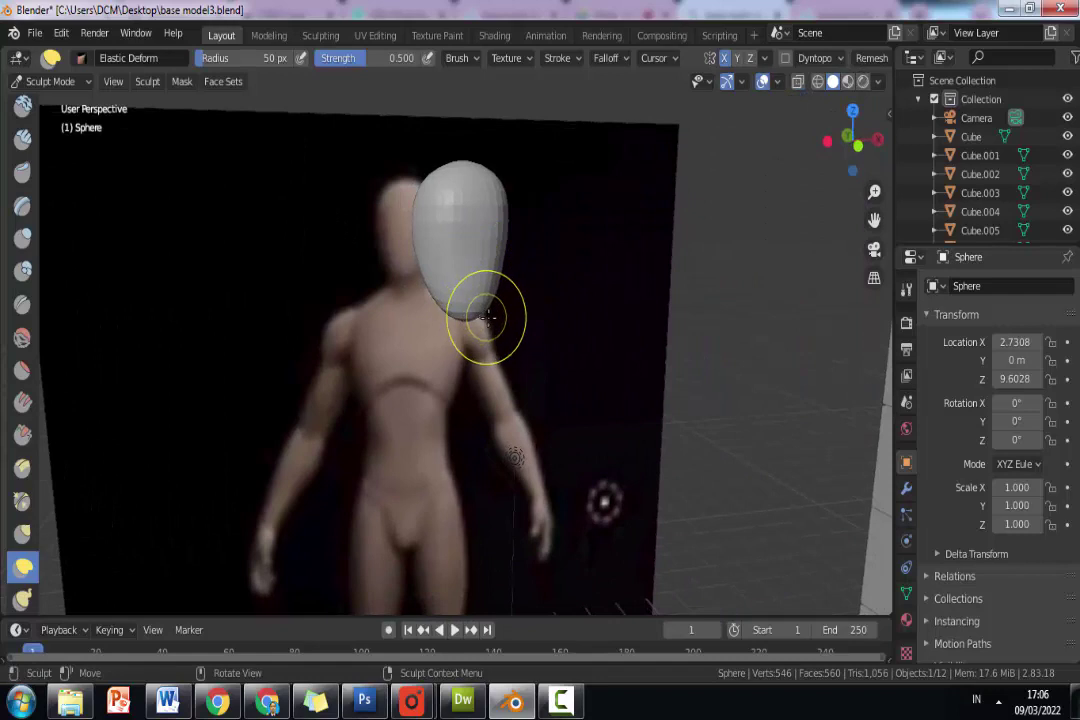
{"action": "key", "text": "ctrl+s"}
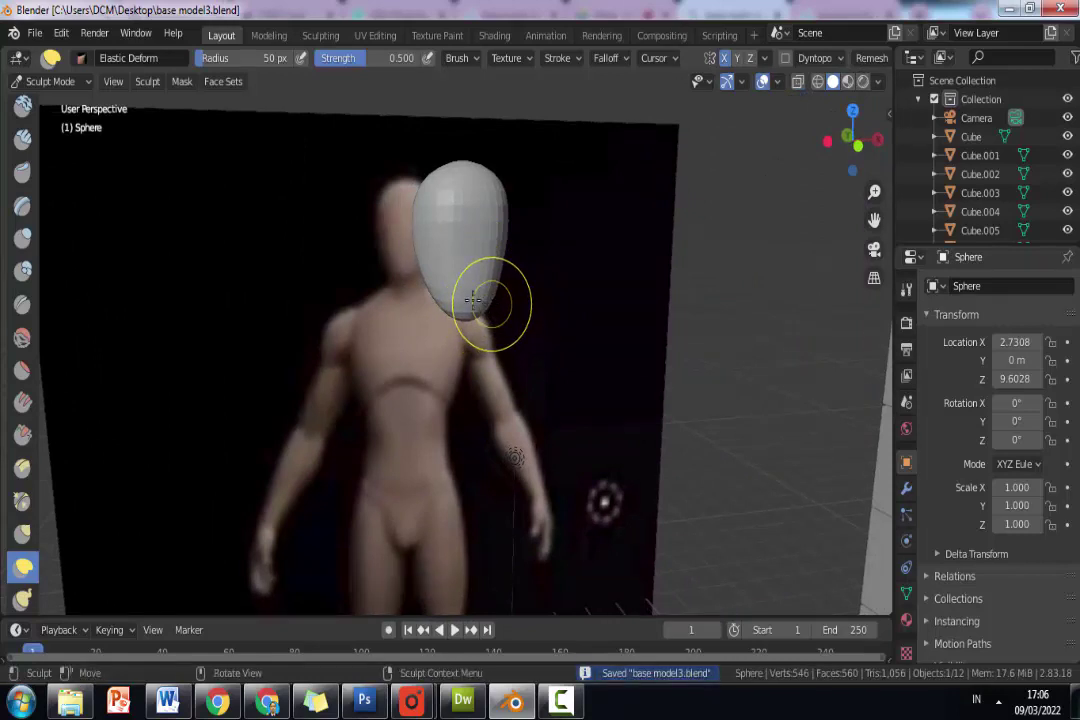
Check the Emulate Numpad option in the Input preferences and close the preferences.
{"action": "key", "text": "KP_1"}
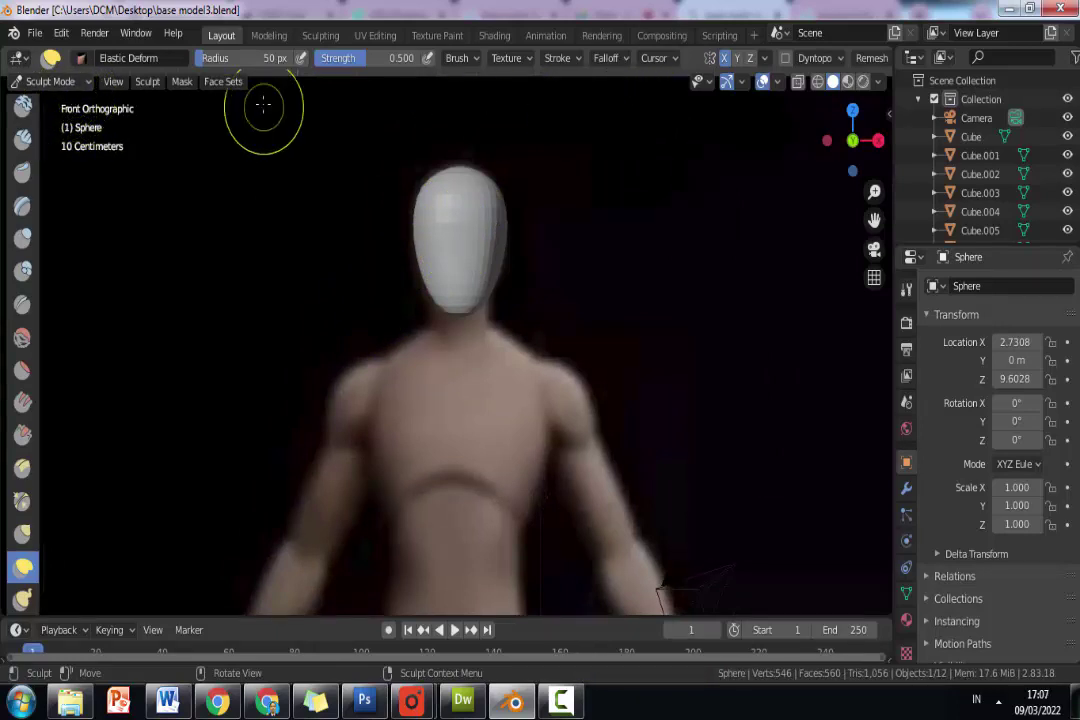
{"action": "left_click", "coordinate": [113, 81]}
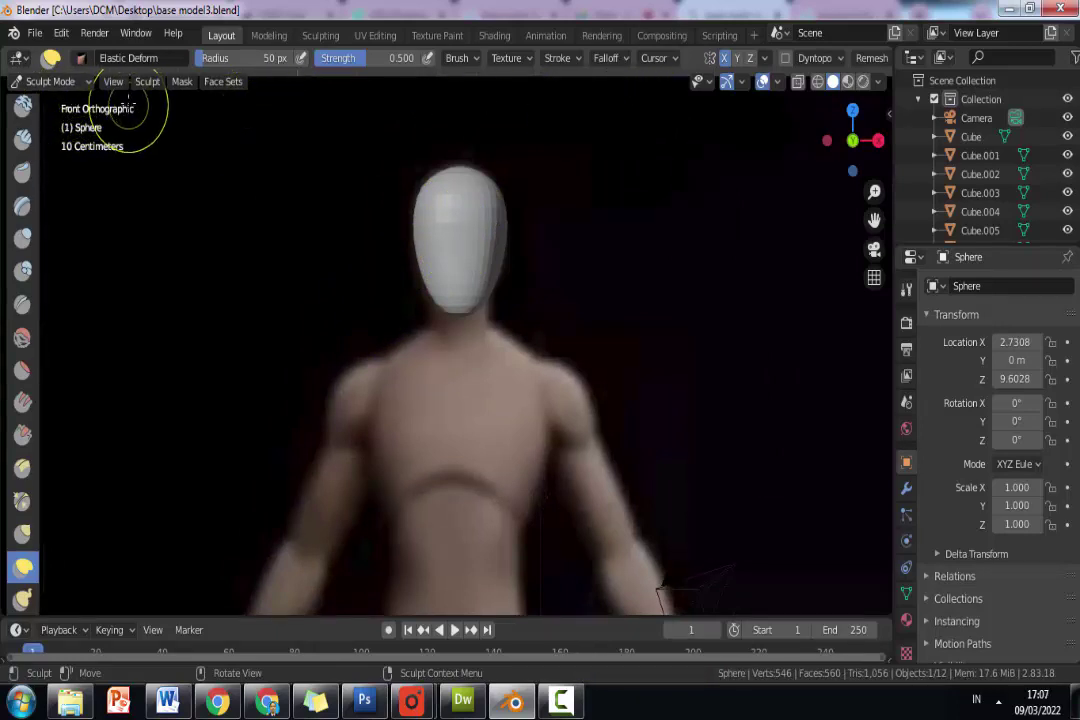
{"action": "left_click", "coordinate": [61, 32]}
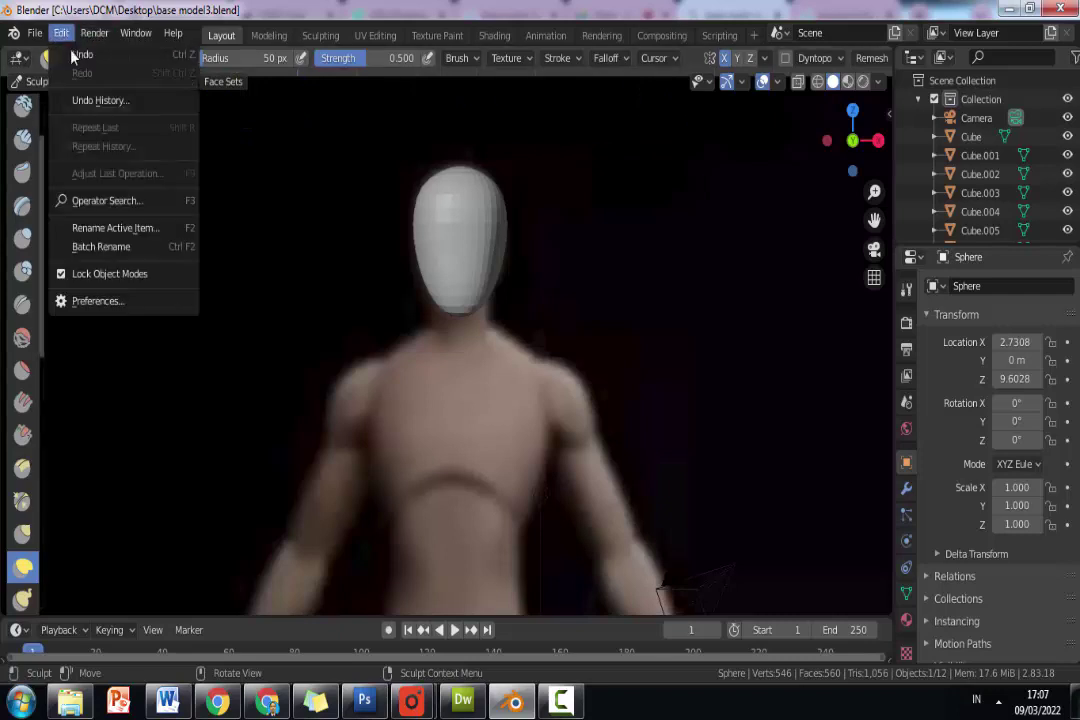
{"action": "left_click", "coordinate": [97, 300]}
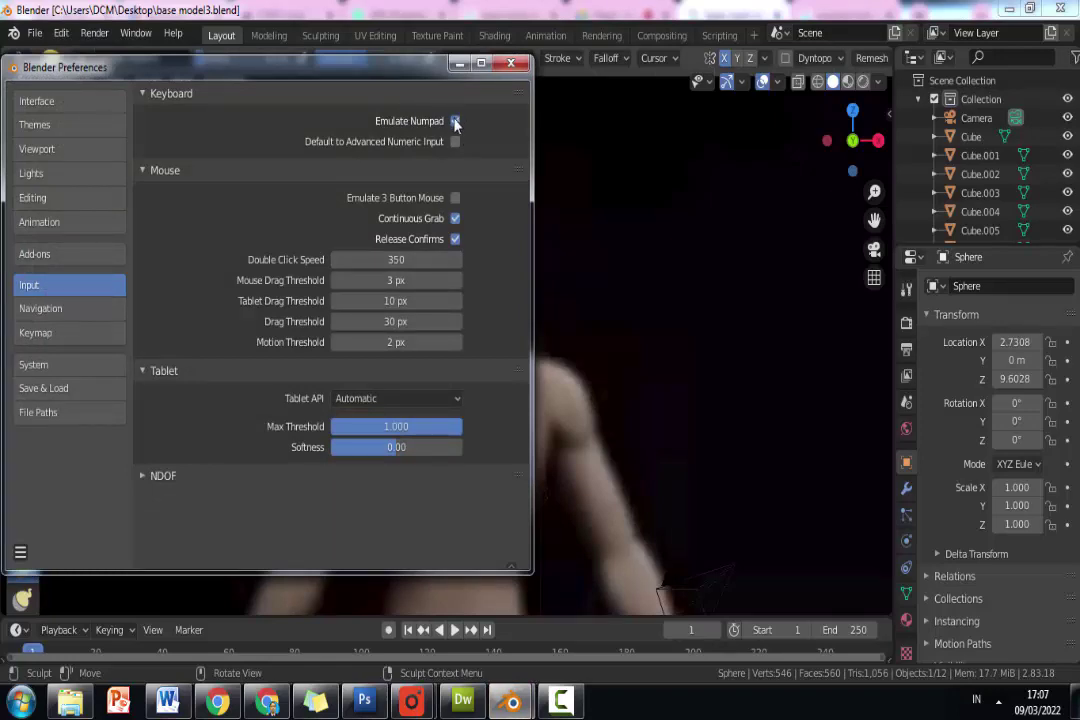
{"action": "left_click", "coordinate": [511, 63]}
Set the viewport to the Front preset viewpoint and save the file.
{"action": "middle_click_drag", "start_coordinate": [420, 215], "coordinate": [415, 222]}
{"action": "key", "text": "3"}
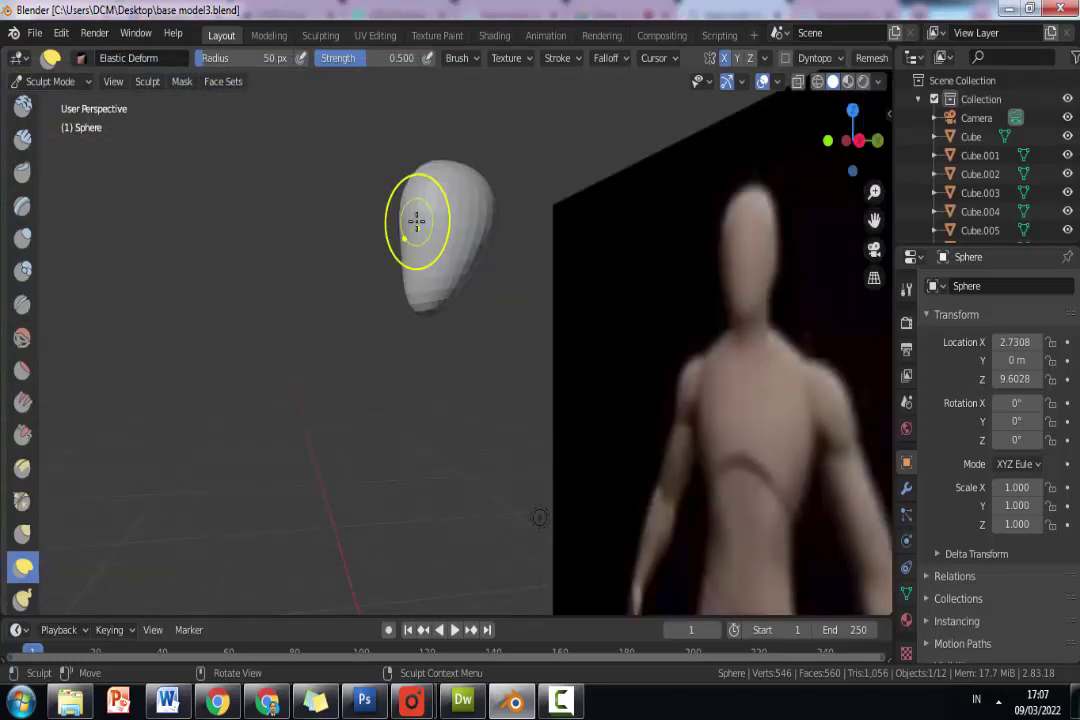
{"action": "key", "text": "1"}
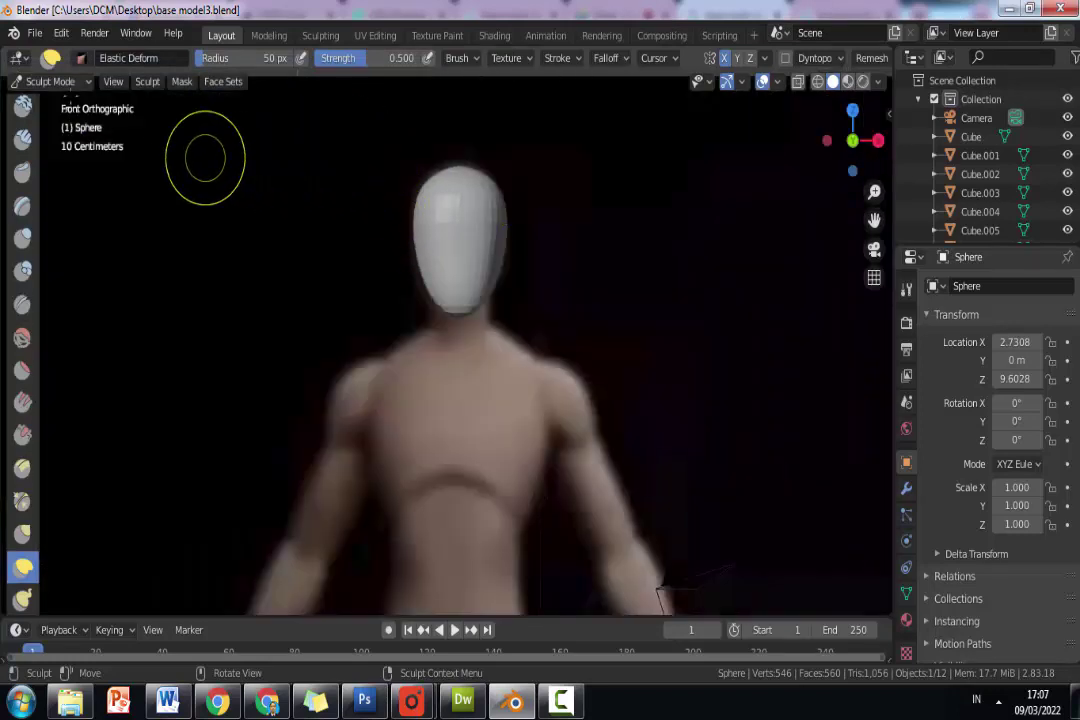
{"action": "left_click", "coordinate": [114, 82]}
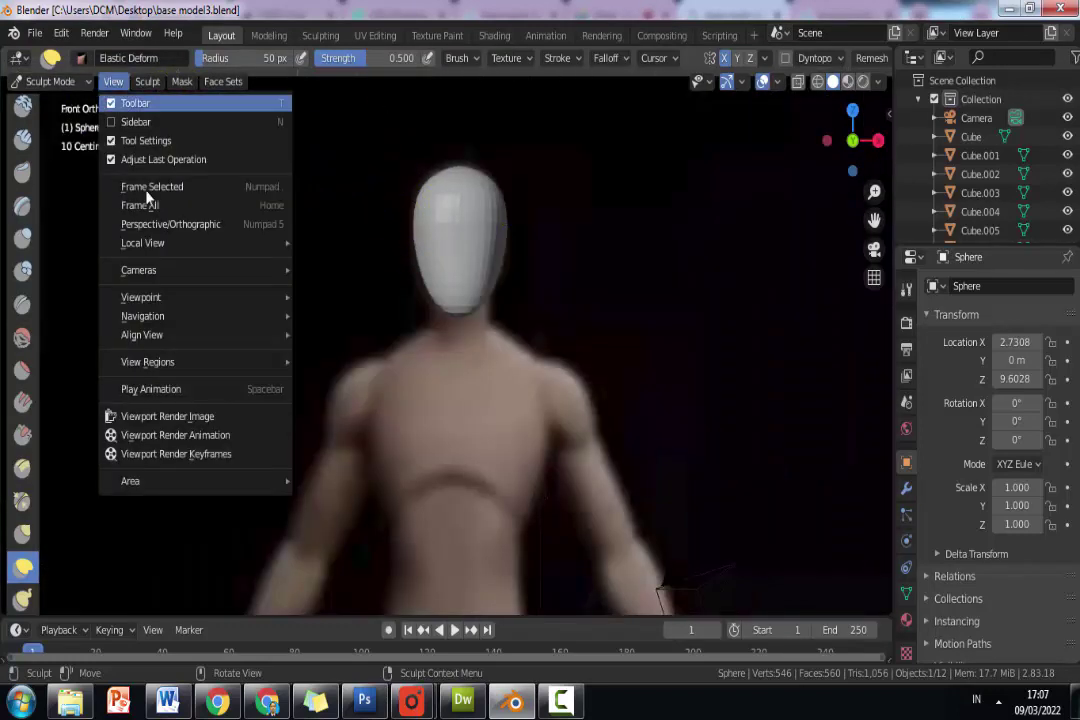
{"action": "mouse_move", "coordinate": [178, 338]}
{"action": "mouse_move", "coordinate": [190, 366]}
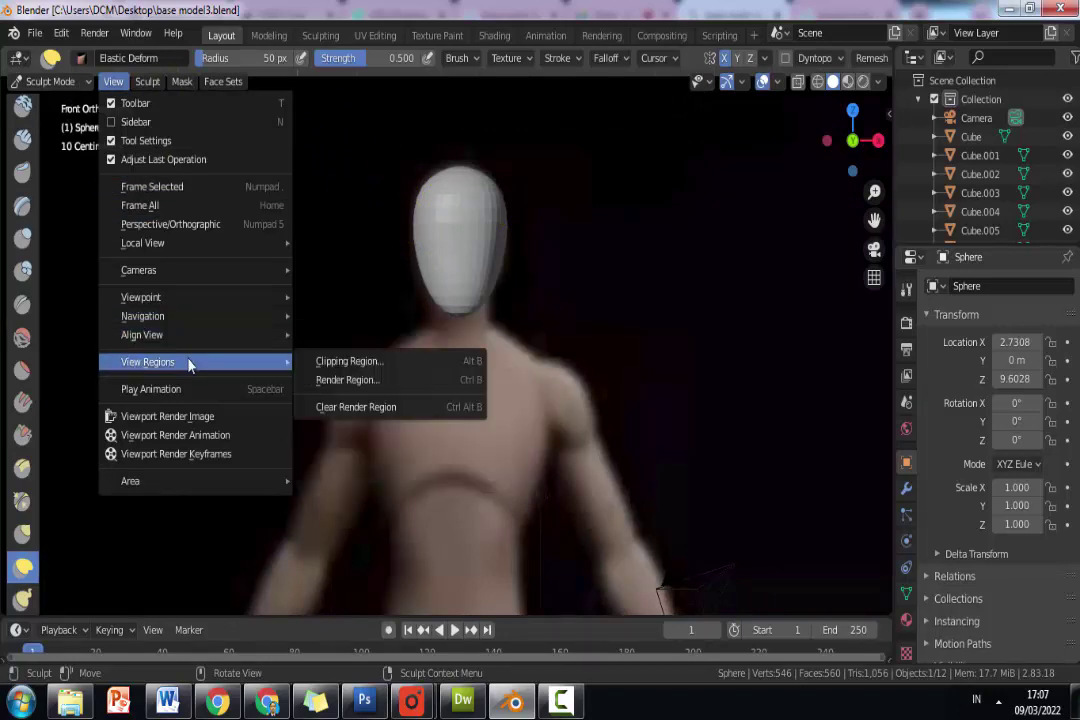
{"action": "mouse_move", "coordinate": [160, 297]}
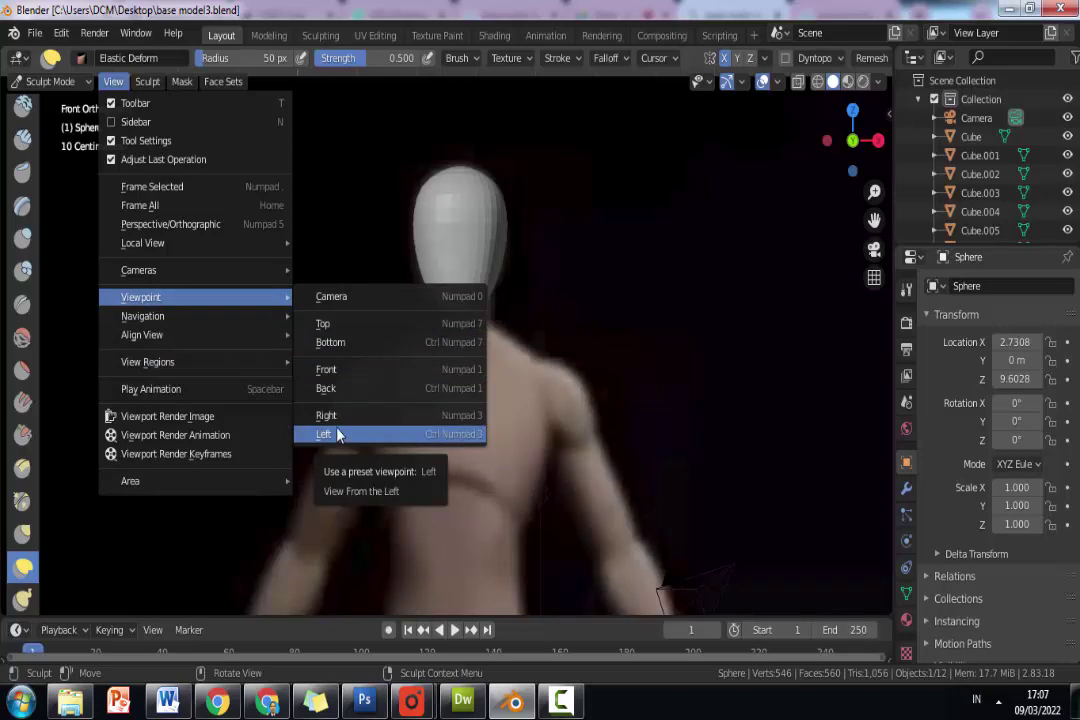
{"action": "left_click", "coordinate": [336, 370]}
{"action": "key", "text": "ctrl+s"}
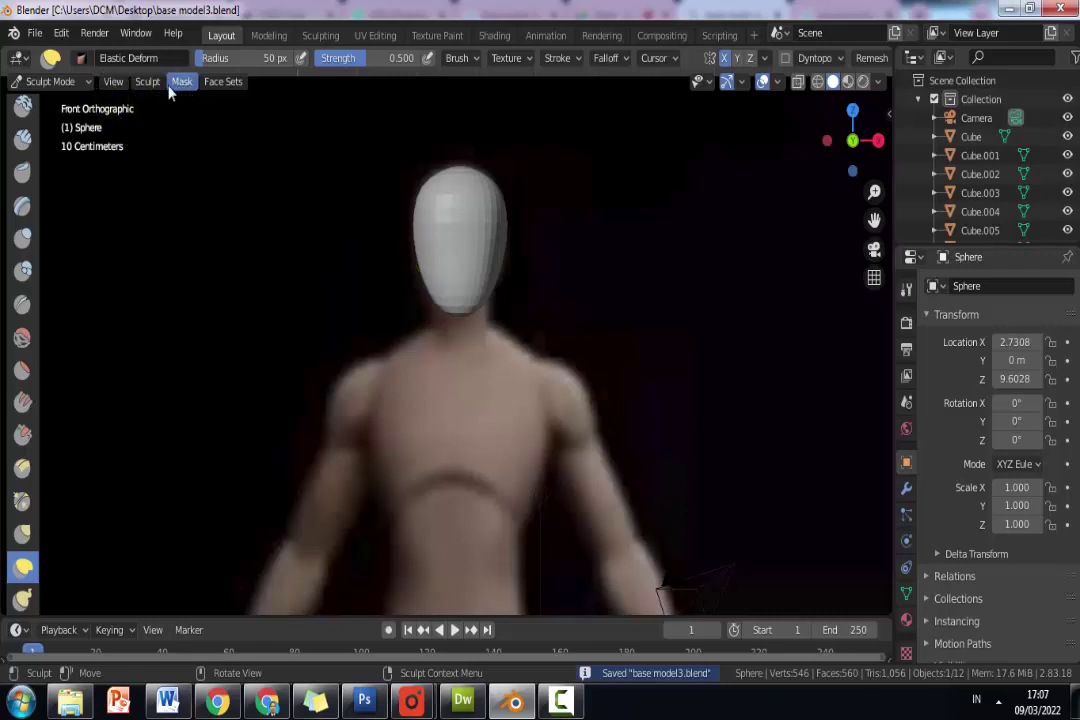
Return the head to Object Mode and add a new UV sphere.
{"action": "left_click", "coordinate": [58, 82]}
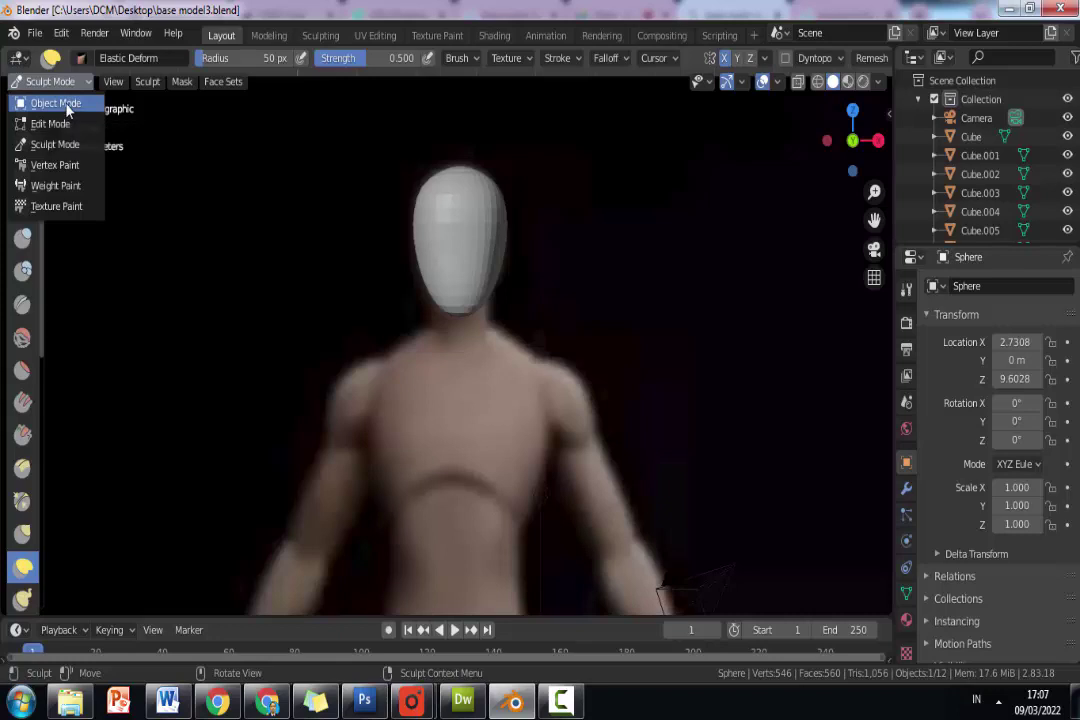
{"action": "left_click", "coordinate": [66, 108]}
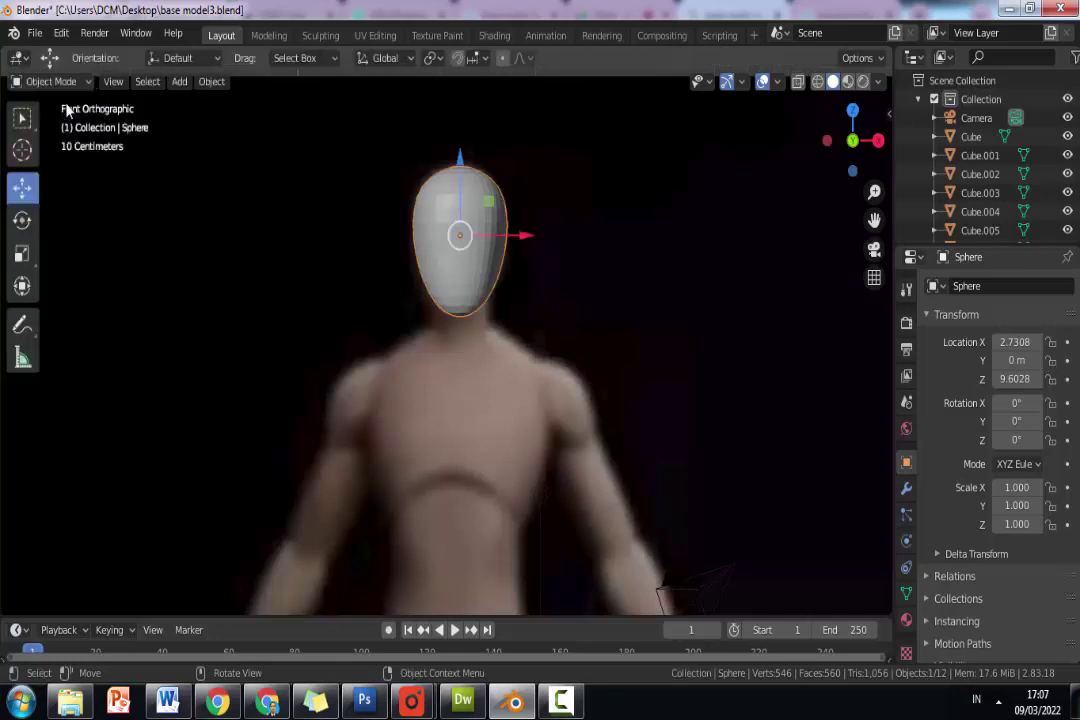
{"action": "left_click", "coordinate": [180, 84]}
{"action": "mouse_move", "coordinate": [194, 113]}
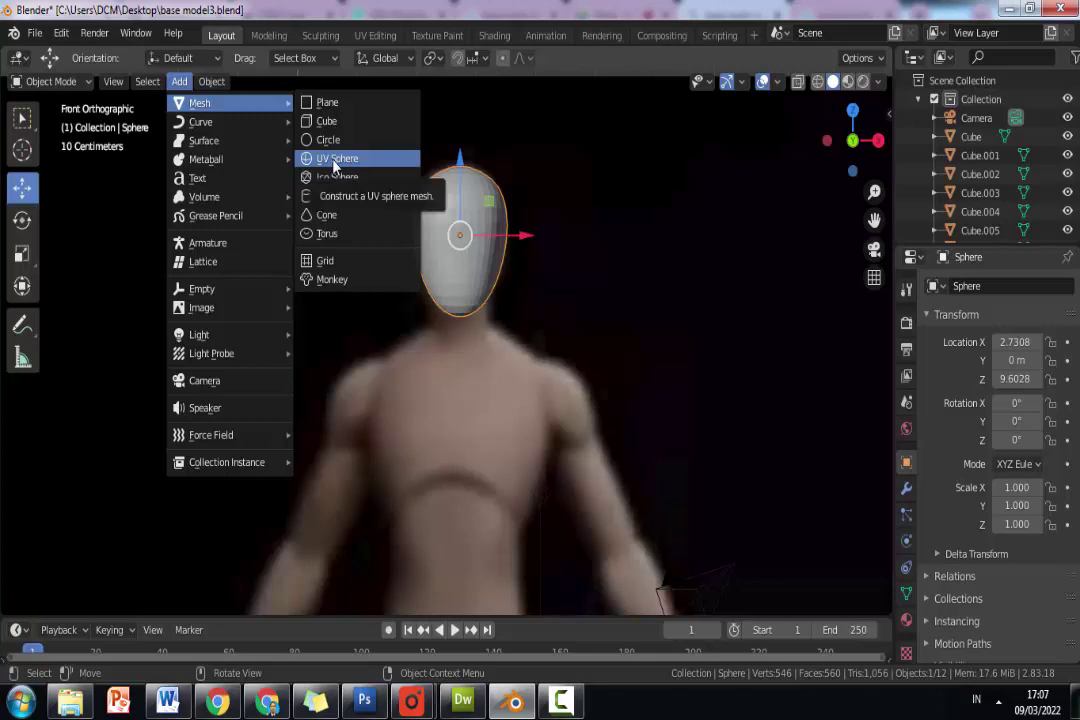
{"action": "left_click", "coordinate": [338, 160]}
Move the new sphere up to Z 7.6975 and across to X 2.698 m, centring it below the head on the reference's upper chest.
{"action": "scroll", "coordinate": [415, 342], "scroll_direction": "down", "scroll_amount": 5}
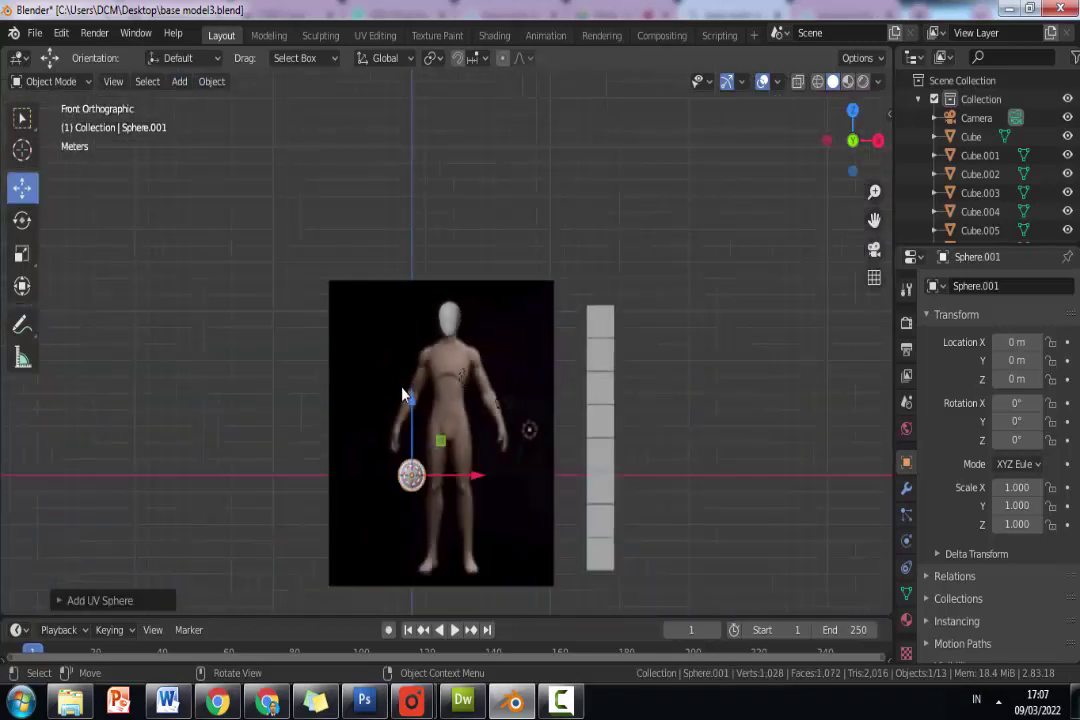
{"action": "scroll", "coordinate": [425, 379], "scroll_direction": "up", "scroll_amount": 4}
{"action": "scroll", "coordinate": [410, 439], "scroll_direction": "down", "scroll_amount": 2}
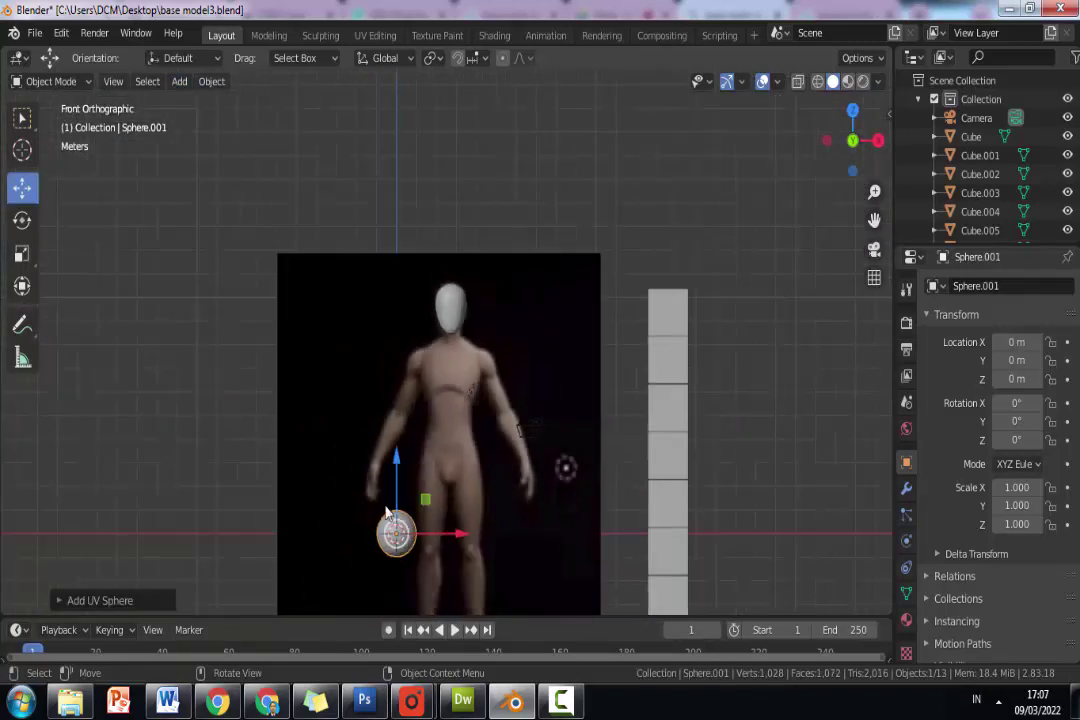
{"action": "left_click_drag", "start_coordinate": [398, 487], "coordinate": [424, 316]}
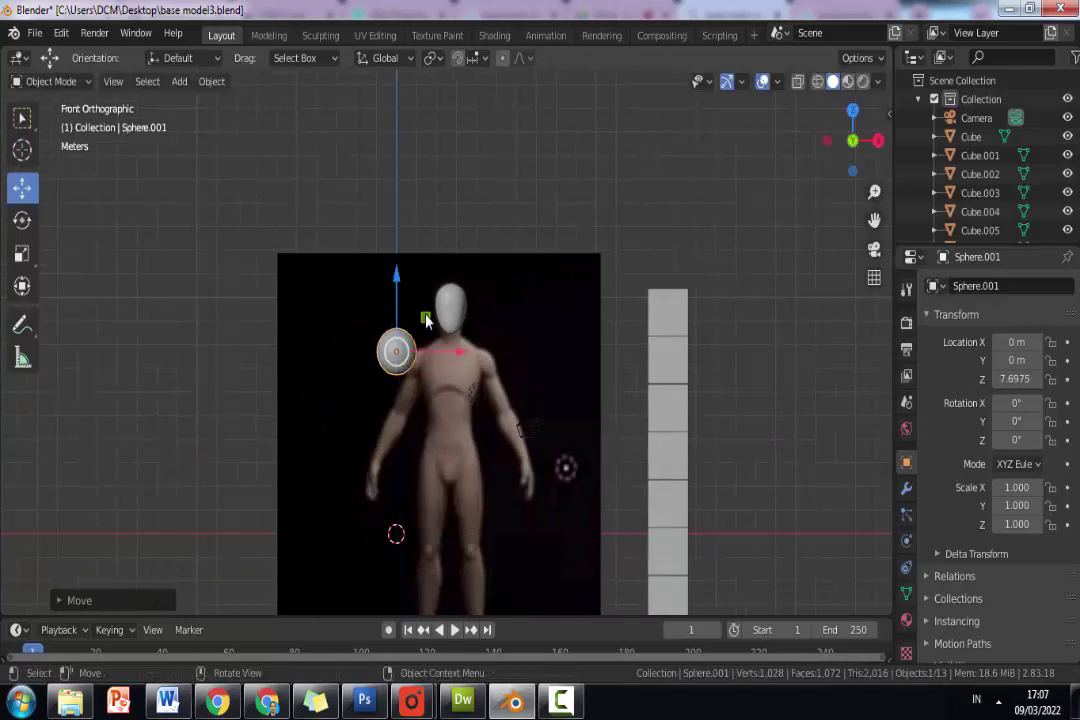
{"action": "scroll", "coordinate": [433, 316], "scroll_direction": "up", "scroll_amount": 2}
{"action": "scroll", "coordinate": [433, 316], "scroll_direction": "up", "scroll_amount": 1}
{"action": "scroll", "coordinate": [338, 310], "scroll_direction": "up", "scroll_amount": 1}
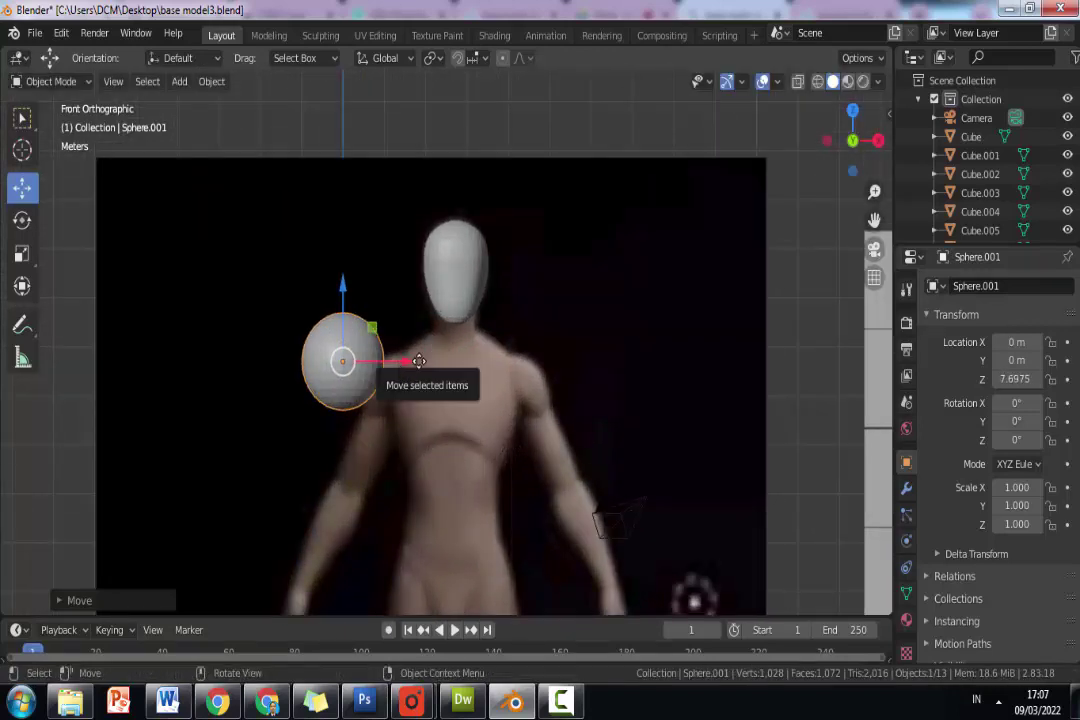
{"action": "left_click_drag", "start_coordinate": [410, 365], "coordinate": [541, 368]}
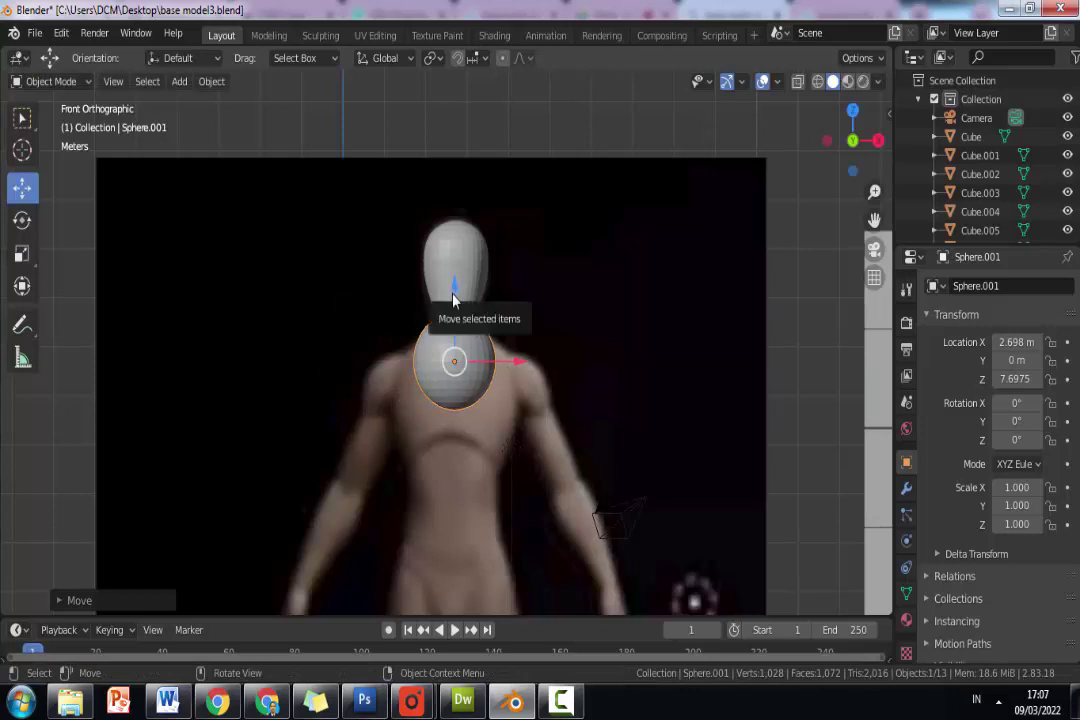
Raise the new sphere to Z 8.3672 below the head and scale it uniformly to 0.430 as the neck.
{"action": "left_click_drag", "start_coordinate": [455, 266], "coordinate": [458, 257]}
{"action": "scroll", "coordinate": [492, 263], "scroll_direction": "up", "scroll_amount": 4}
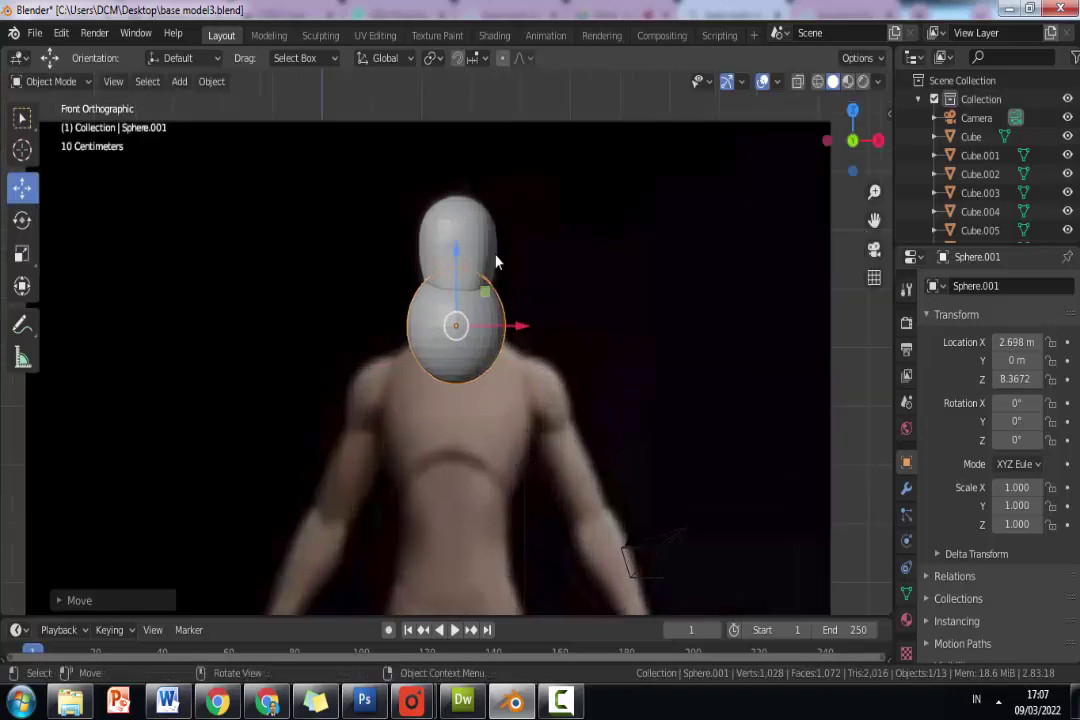
{"action": "key", "text": "s"}
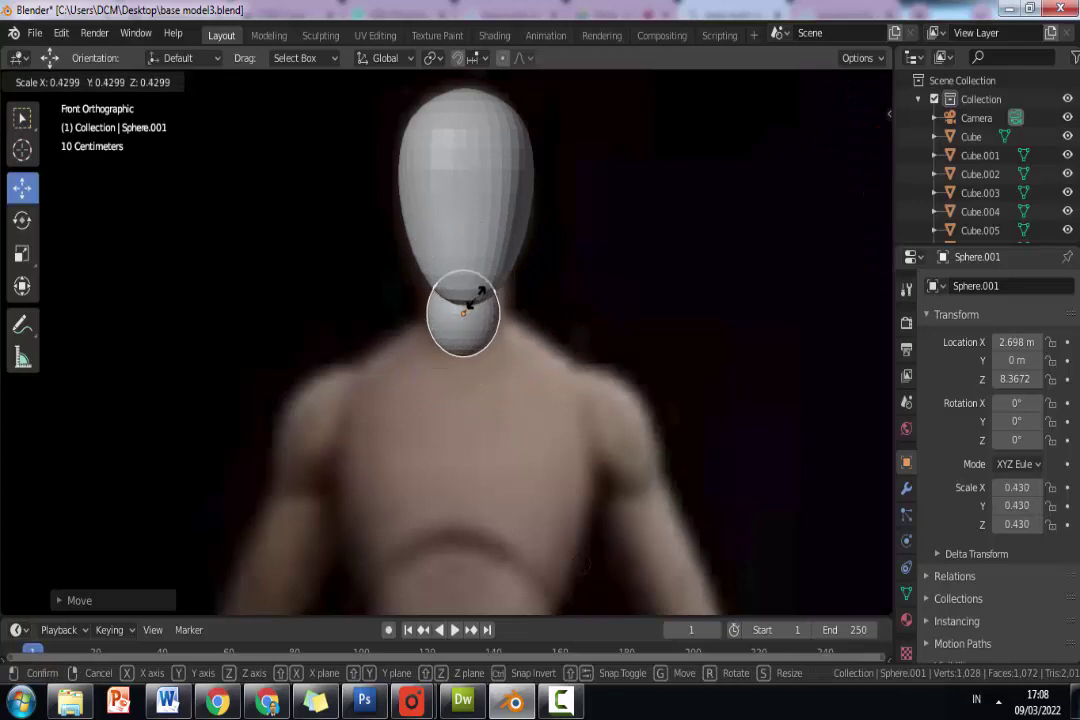
{"action": "left_click", "coordinate": [478, 293]}
{"action": "scroll", "coordinate": [476, 330], "scroll_direction": "down", "scroll_amount": 4}
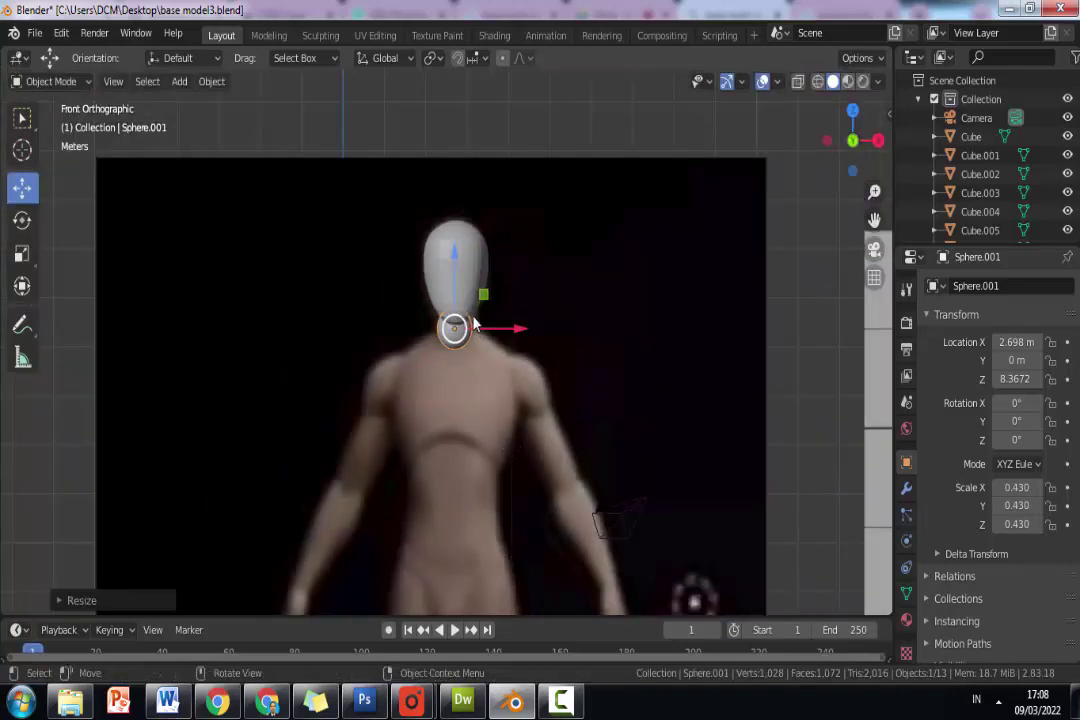
Shift the neck sphere sideways to X 2.7644, centring it under the head.
{"action": "scroll", "coordinate": [476, 325], "scroll_direction": "up", "scroll_amount": 4}
{"action": "left_click_drag", "start_coordinate": [508, 328], "coordinate": [512, 324]}
{"action": "key", "text": "ctrl+z"}
{"action": "scroll", "coordinate": [476, 330], "scroll_direction": "up", "scroll_amount": 3}
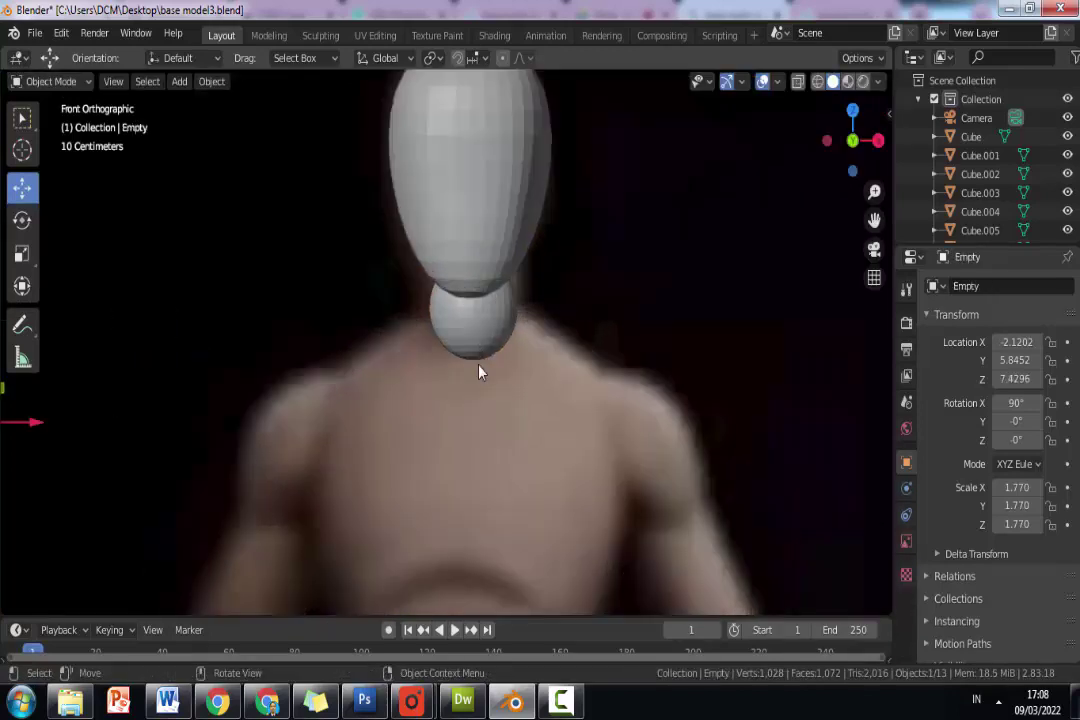
Copy and paste the neck sphere and move the copy straight down to a spot just below the original.
{"action": "middle_click_drag", "start_coordinate": [482, 369], "coordinate": [304, 396]}
{"action": "left_click", "coordinate": [420, 325]}
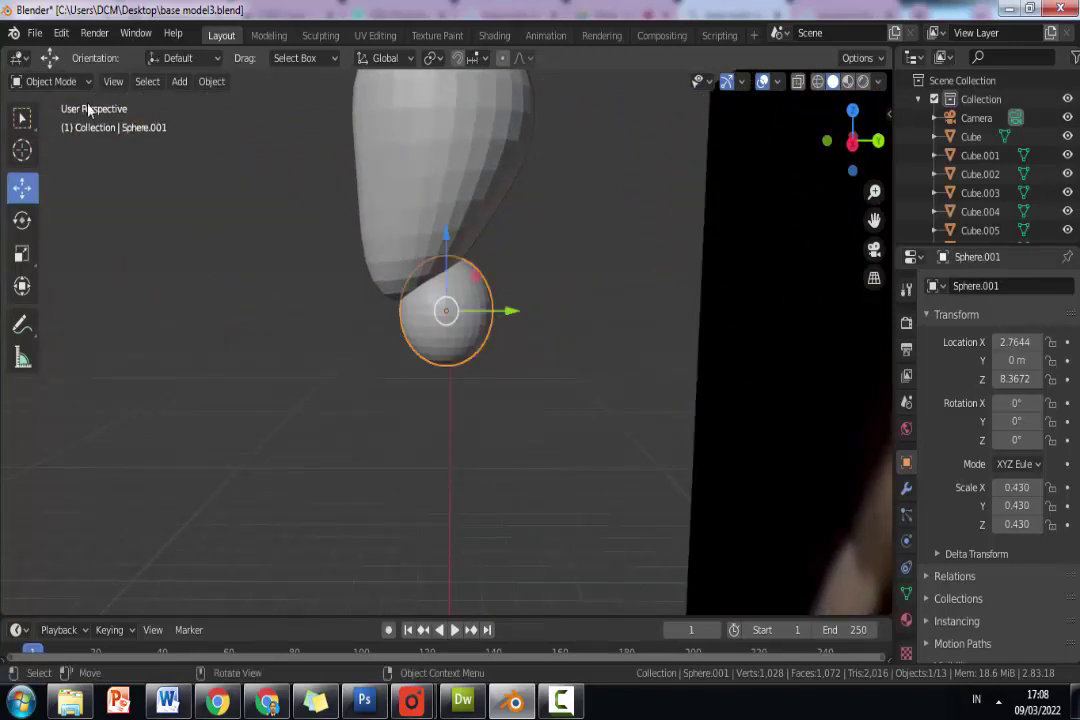
{"action": "key", "text": "ctrl+c"}
{"action": "key", "text": "ctrl+v"}
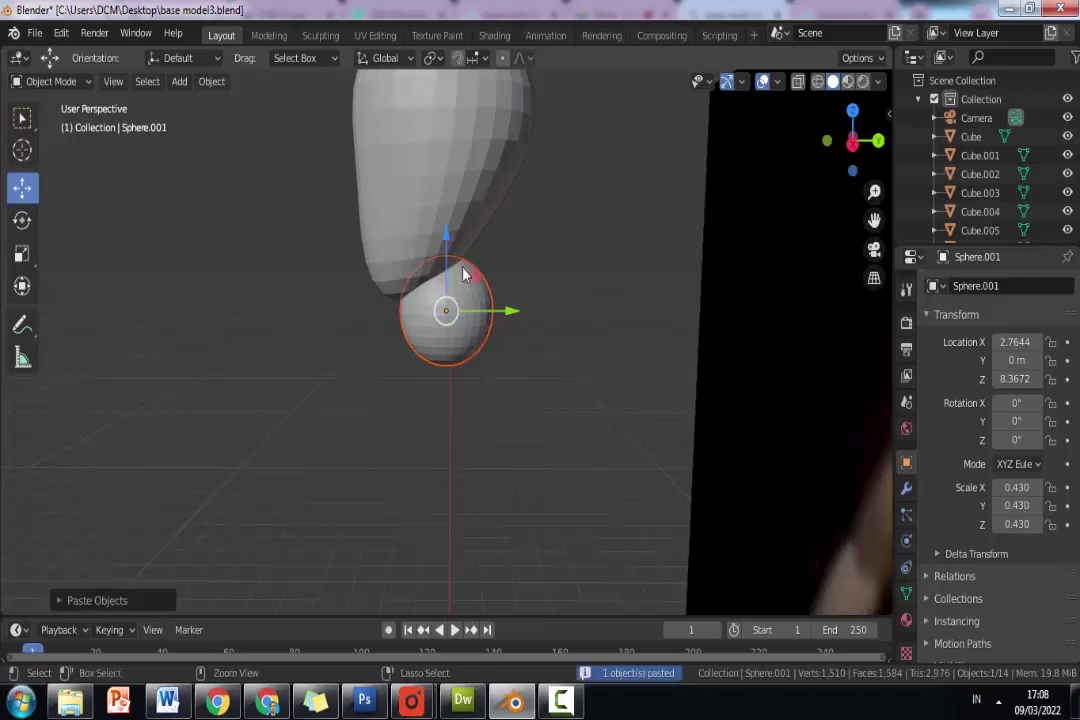
{"action": "key", "text": "g"}
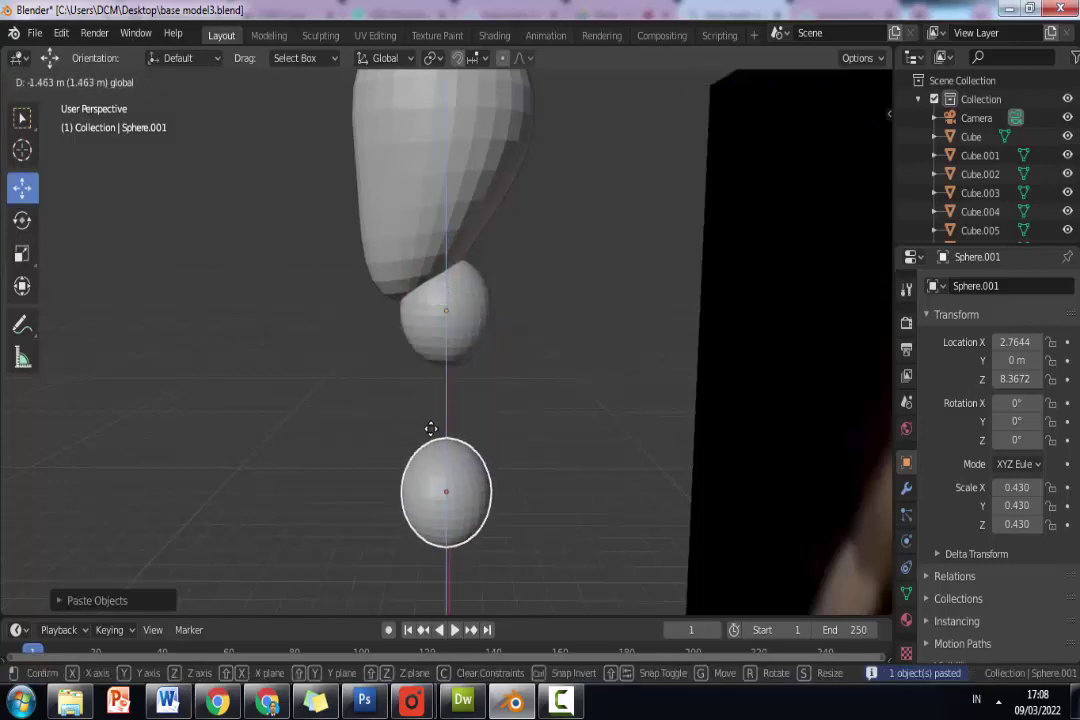
{"action": "left_click", "coordinate": [446, 438]}
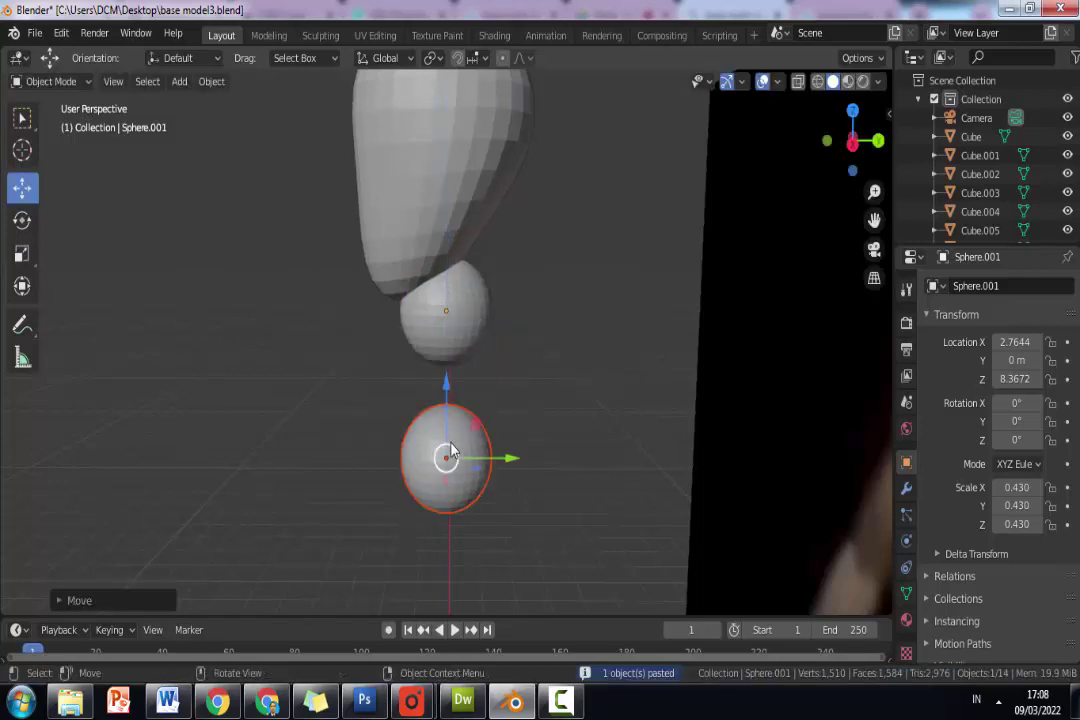
Paste another copy of the sphere and move it straight down to Z 6.0006, below the first copy.
{"action": "key", "text": "ctrl+c"}
{"action": "key", "text": "ctrl+v"}
{"action": "key", "text": "g"}
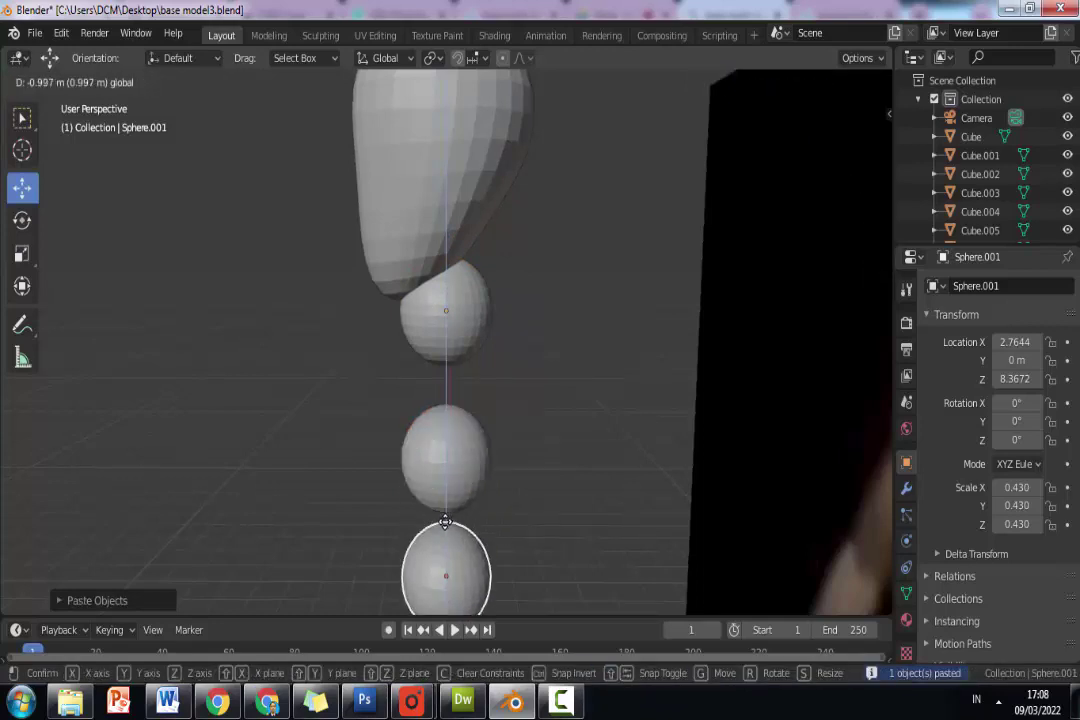
{"action": "left_click", "coordinate": [446, 535]}
Move the original neck sphere back and up under the head, to Y 0.1808 and Z 8.7495.
{"action": "left_click", "coordinate": [455, 308]}
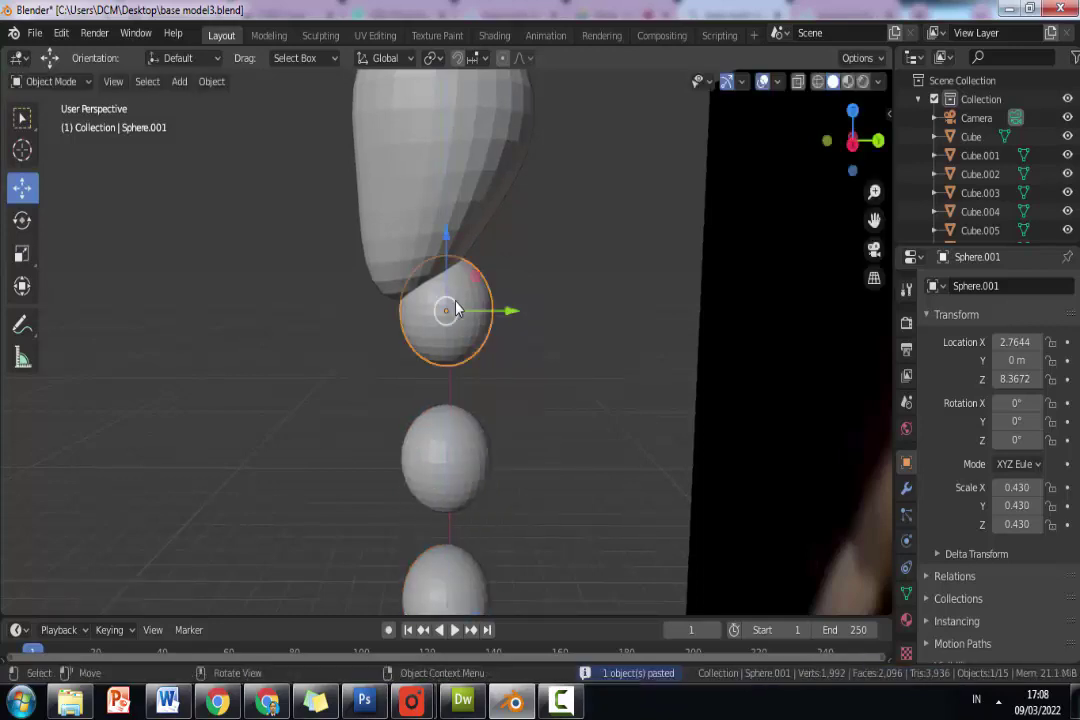
{"action": "left_click", "coordinate": [513, 243]}
{"action": "scroll", "coordinate": [470, 275], "scroll_direction": "up", "scroll_amount": 2}
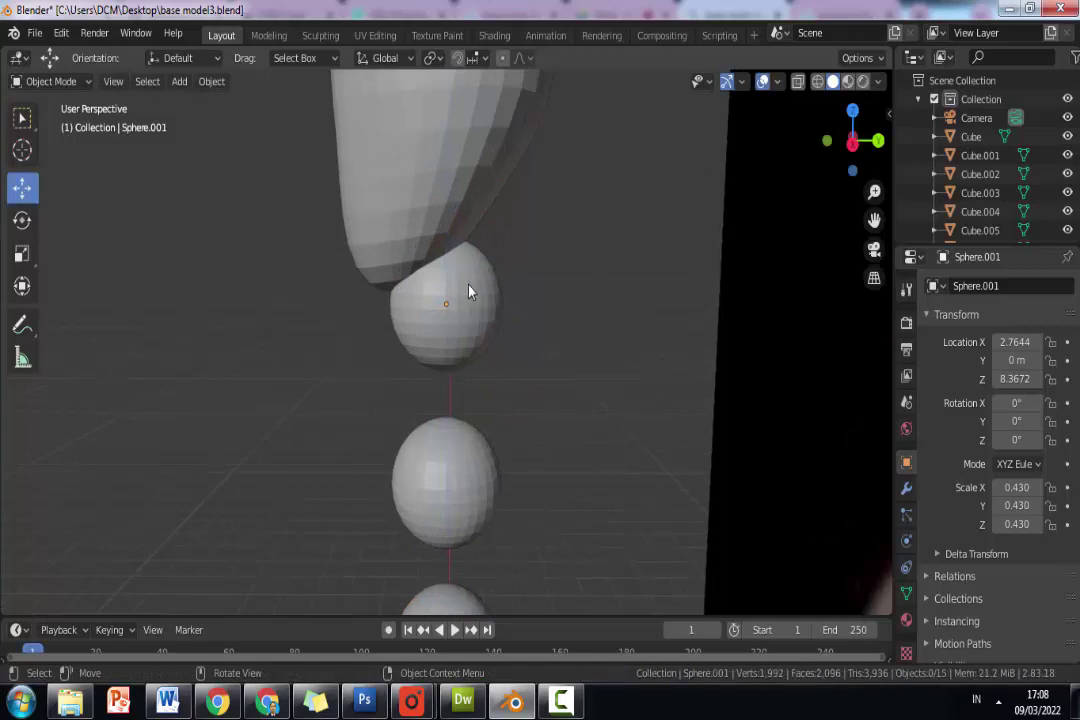
{"action": "left_click", "coordinate": [469, 291]}
{"action": "left_click_drag", "start_coordinate": [500, 305], "coordinate": [523, 308]}
{"action": "left_click_drag", "start_coordinate": [472, 218], "coordinate": [494, 177]}
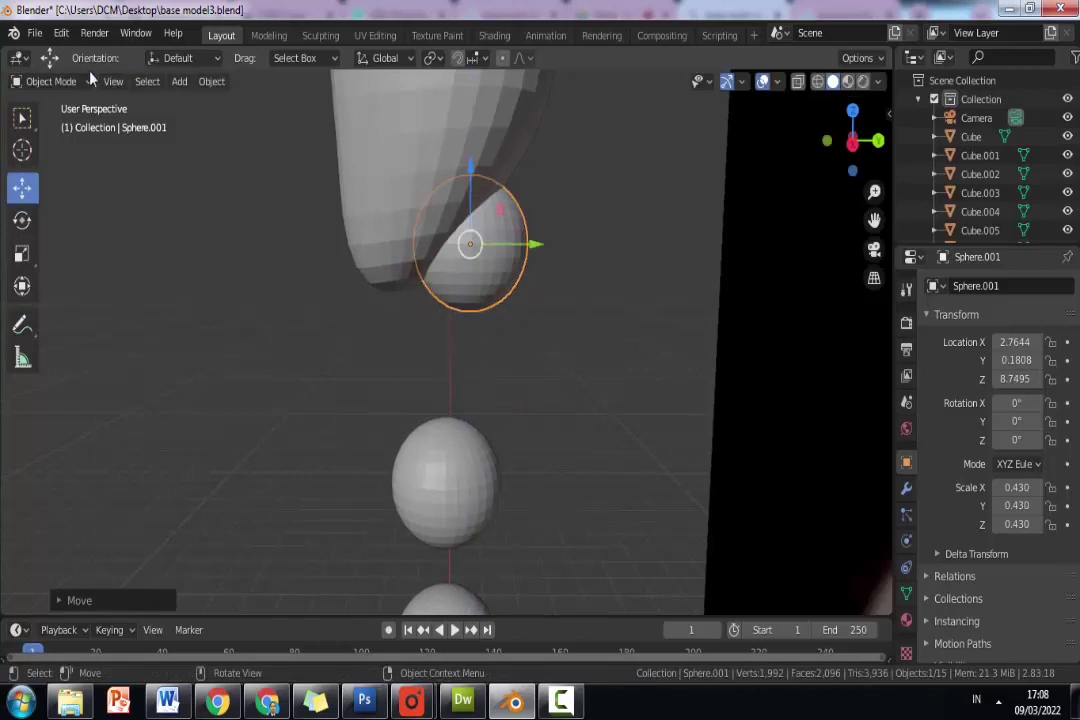
Switch the neck sphere to Sculpt Mode and stretch it downward with Elastic Deform, slimming its front in side view.
{"action": "left_click", "coordinate": [55, 80]}
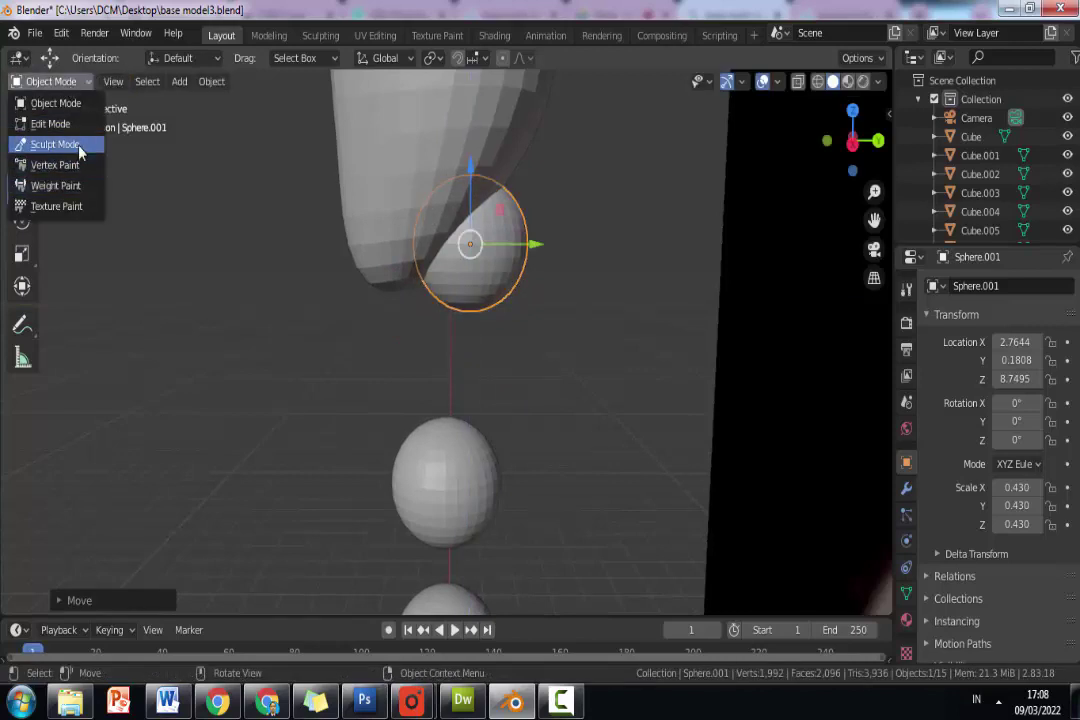
{"action": "left_click", "coordinate": [79, 146]}
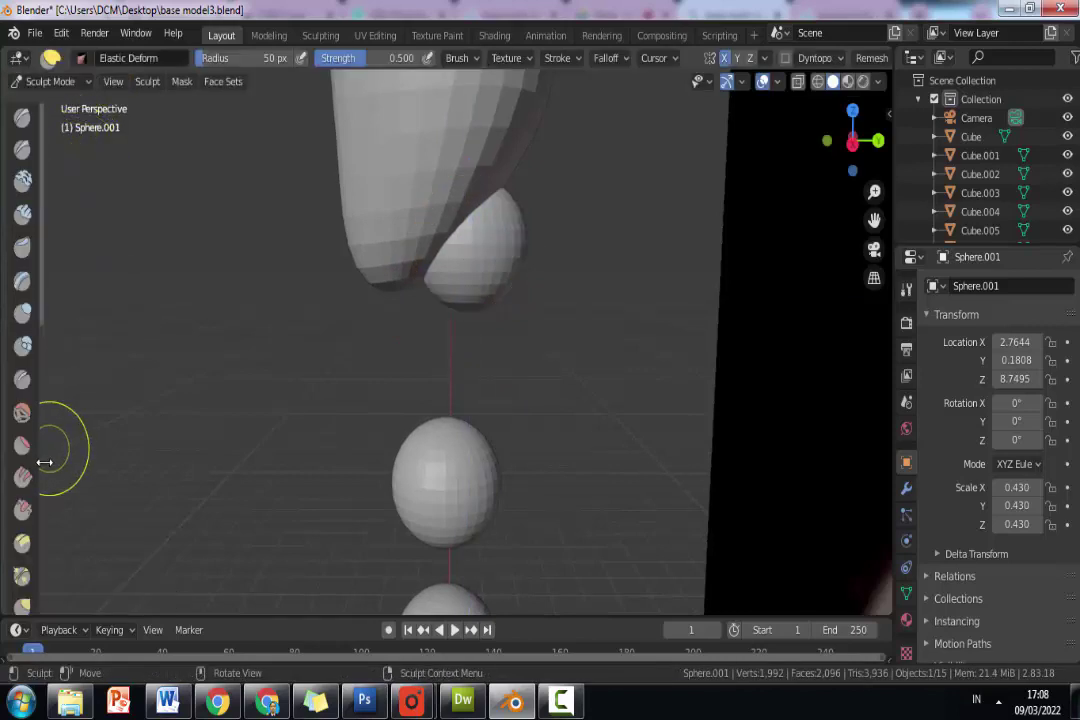
{"action": "scroll", "coordinate": [22, 500], "scroll_direction": "down", "scroll_amount": 2}
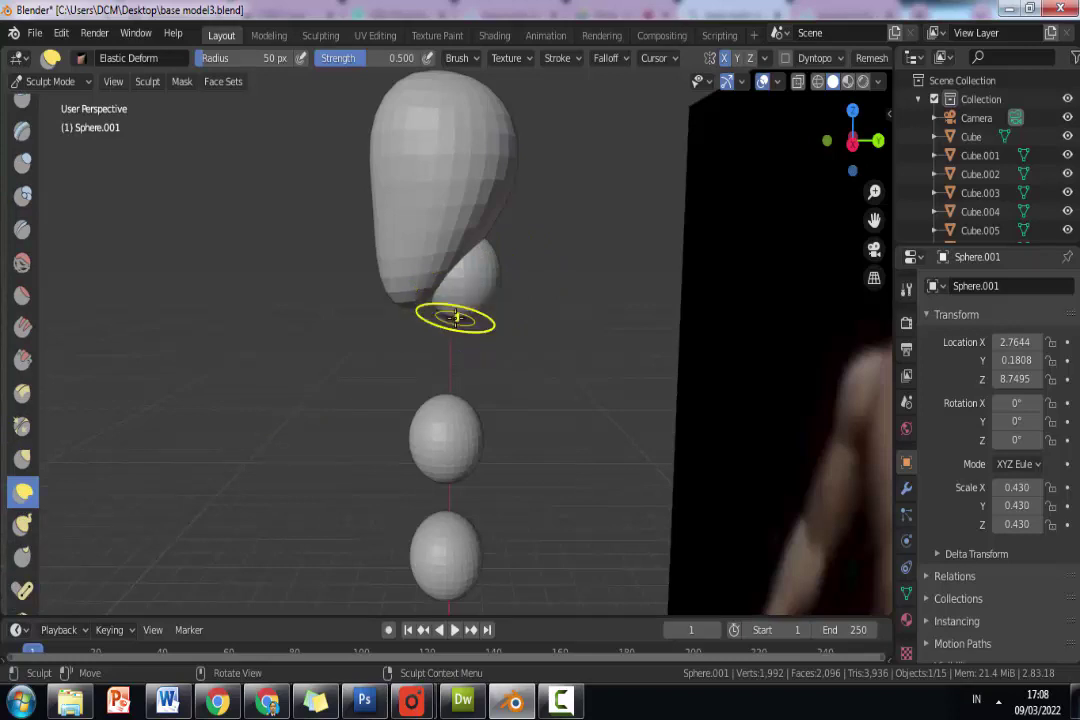
{"action": "mouse_move", "coordinate": [455, 318]}
{"action": "left_mouse_down"}
{"action": "mouse_move", "coordinate": [463, 345]}
{"action": "mouse_move", "coordinate": [462, 292]}
{"action": "mouse_move", "coordinate": [470, 374]}
{"action": "mouse_move", "coordinate": [480, 335]}
{"action": "mouse_move", "coordinate": [489, 387]}
{"action": "mouse_move", "coordinate": [501, 265]}
{"action": "mouse_move", "coordinate": [448, 228]}
{"action": "mouse_move", "coordinate": [446, 301]}
{"action": "mouse_move", "coordinate": [411, 392]}
{"action": "mouse_move", "coordinate": [499, 248]}
{"action": "mouse_move", "coordinate": [456, 257]}
{"action": "mouse_move", "coordinate": [507, 233]}
{"action": "mouse_move", "coordinate": [497, 214]}
{"action": "left_mouse_up"}
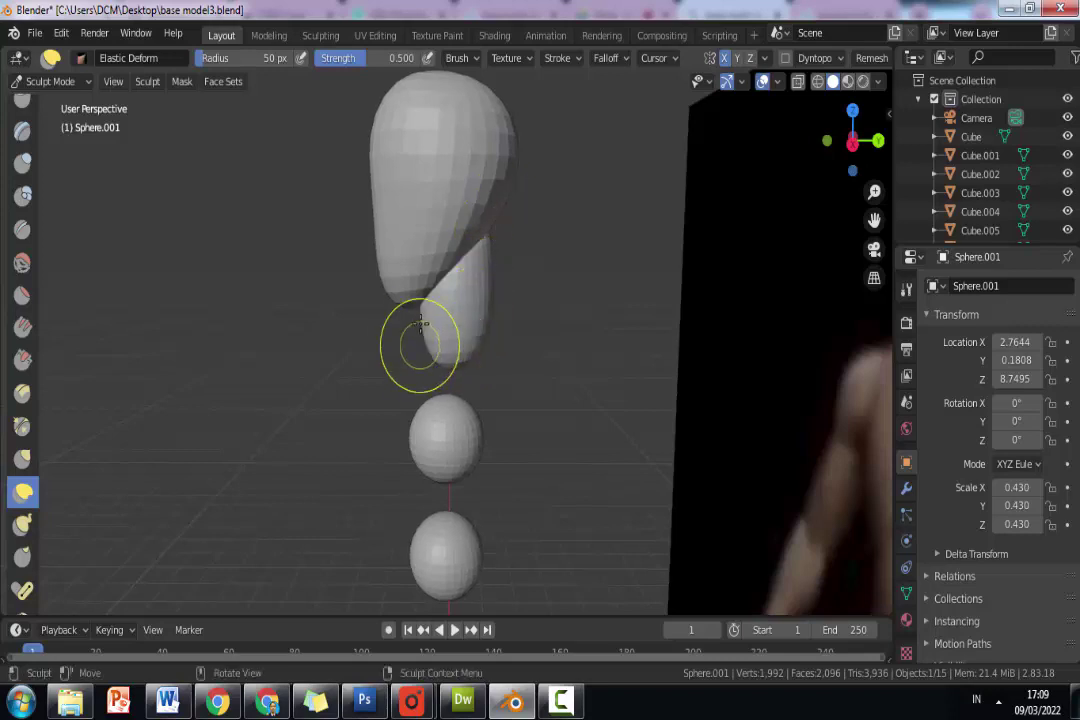
{"action": "left_click_drag", "start_coordinate": [420, 310], "coordinate": [446, 258]}
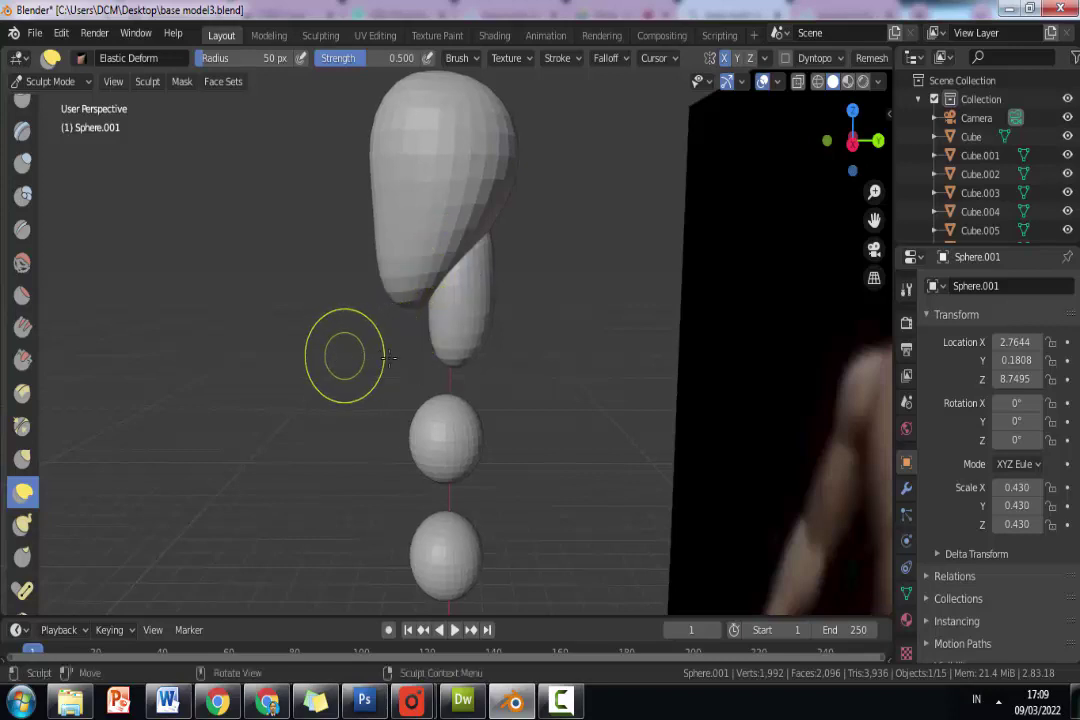
Widen the sides of the neck with Elastic Deform and square off its lower end to match the reference's neck.
{"action": "mouse_move", "coordinate": [345, 354]}
{"action": "middle_mouse_down"}
{"action": "mouse_move", "coordinate": [569, 309]}
{"action": "mouse_move", "coordinate": [482, 332]}
{"action": "middle_mouse_up"}
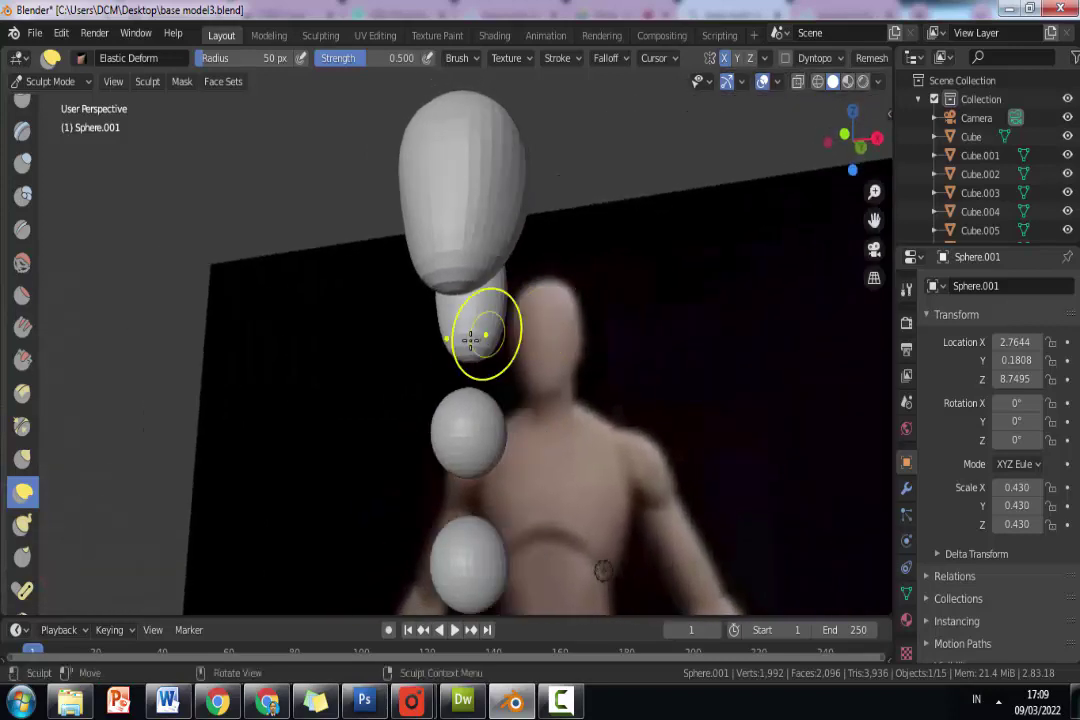
{"action": "left_click_drag", "start_coordinate": [482, 332], "coordinate": [510, 340]}
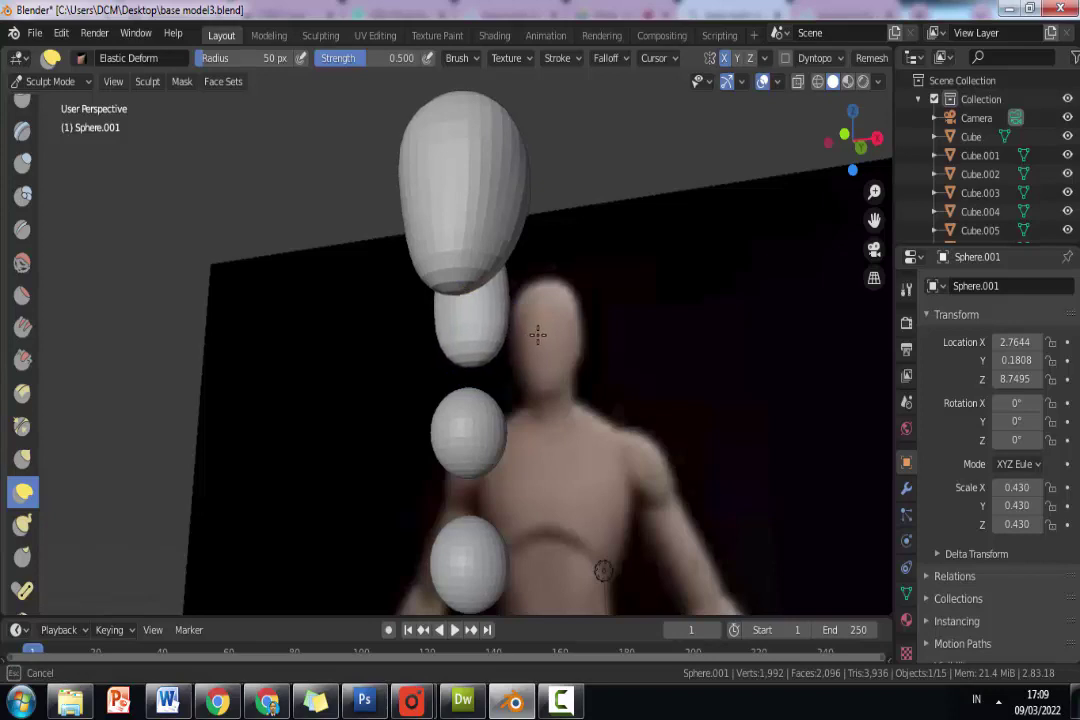
{"action": "left_click_drag", "start_coordinate": [537, 335], "coordinate": [518, 325]}
{"action": "key", "text": "KP_1"}
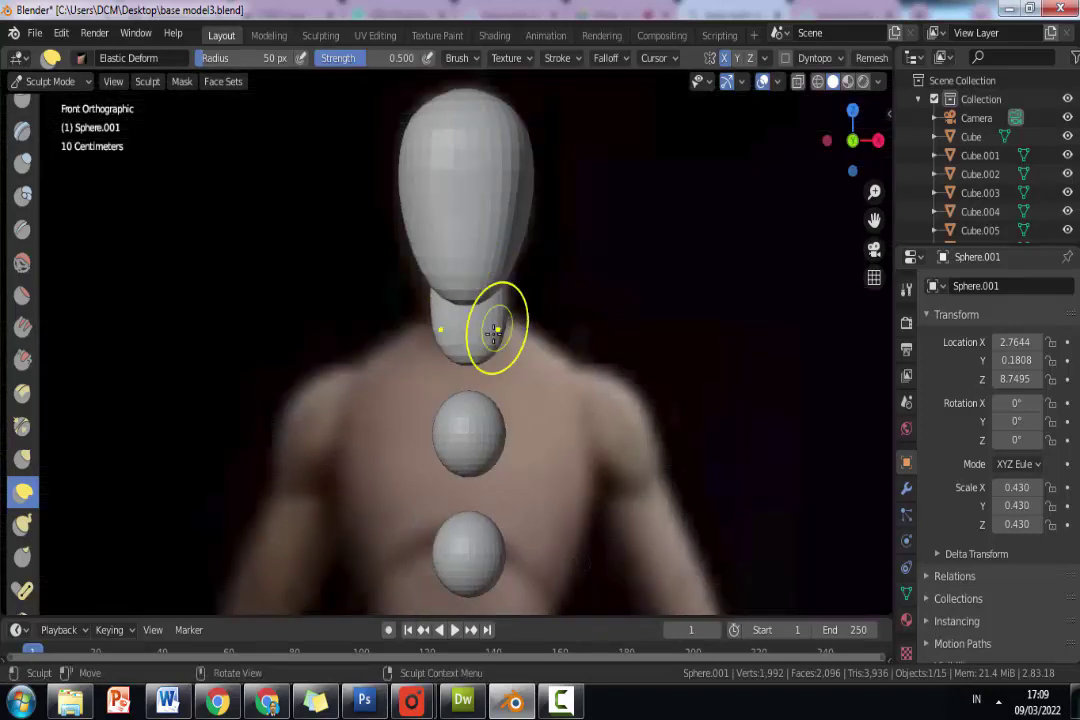
{"action": "scroll", "coordinate": [494, 333], "scroll_direction": "up", "scroll_amount": 1}
{"action": "left_click_drag", "start_coordinate": [516, 298], "coordinate": [520, 296]}
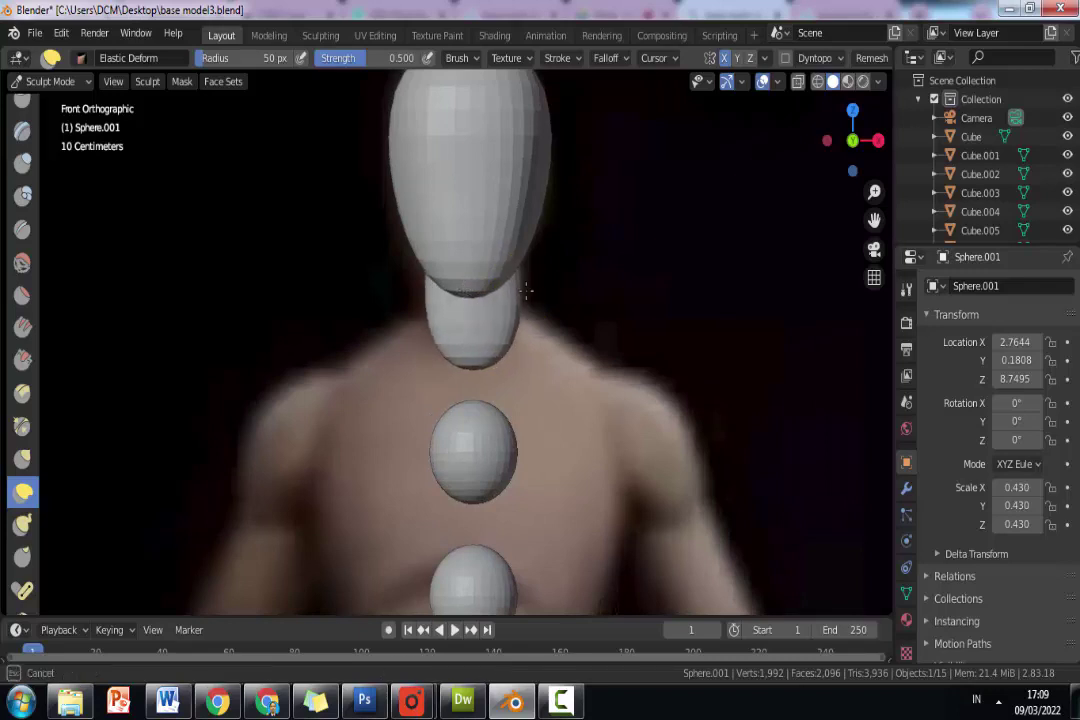
{"action": "left_click_drag", "start_coordinate": [517, 291], "coordinate": [518, 289]}
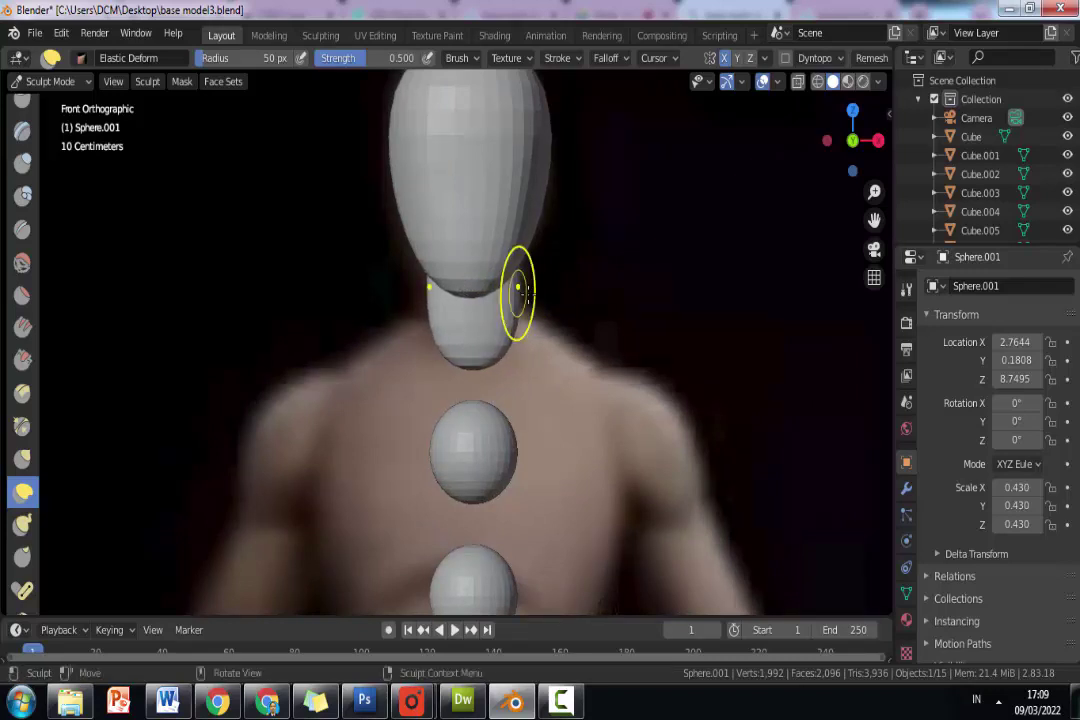
{"action": "mouse_move", "coordinate": [494, 355]}
{"action": "left_mouse_down"}
{"action": "mouse_move", "coordinate": [503, 390]}
{"action": "mouse_move", "coordinate": [517, 322]}
{"action": "mouse_move", "coordinate": [499, 309]}
{"action": "mouse_move", "coordinate": [514, 310]}
{"action": "left_mouse_up"}
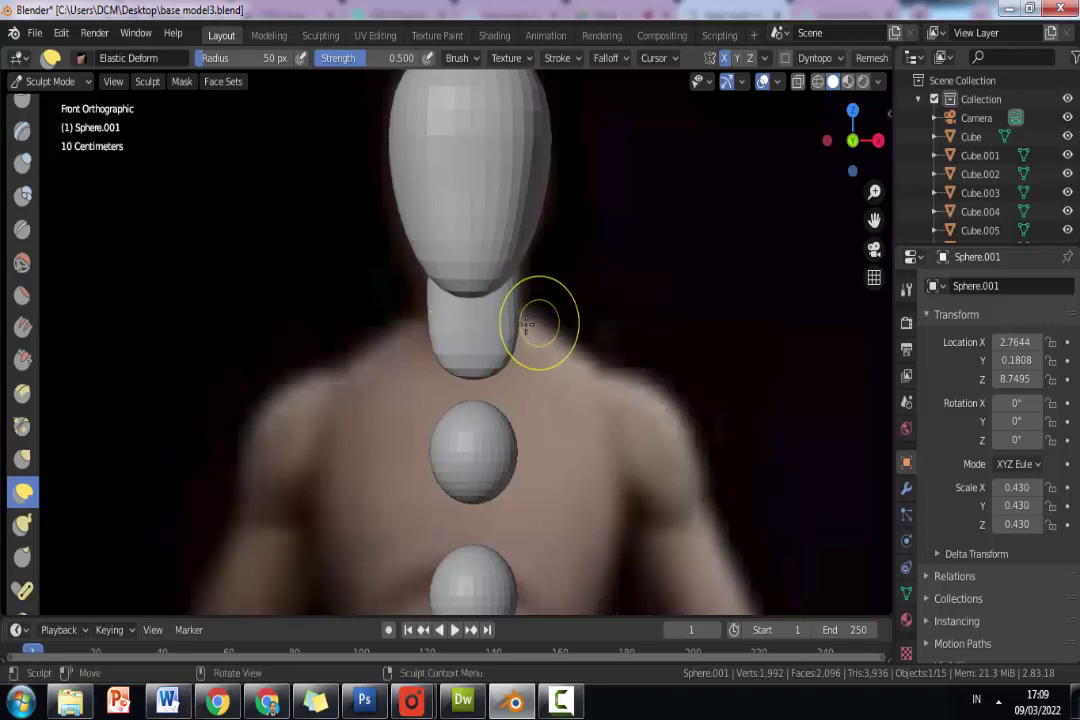
Refine the neck's front, sides and back with Elastic Deform strokes from several angles, evening out its column shape.
{"action": "middle_click_drag", "start_coordinate": [526, 323], "coordinate": [439, 294]}
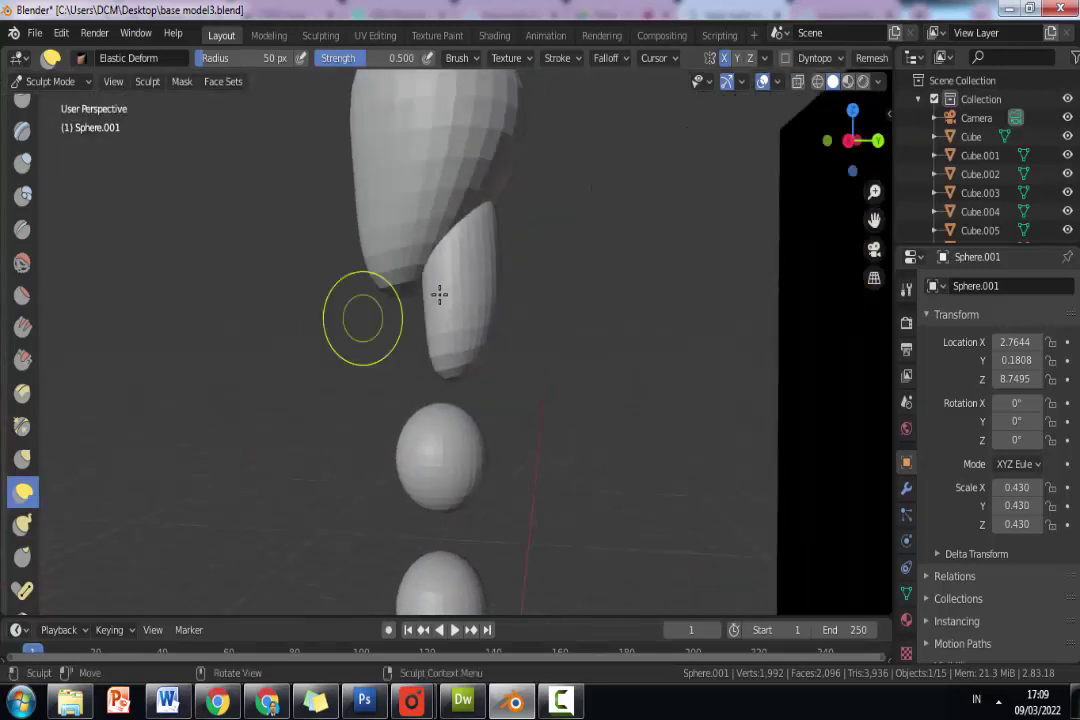
{"action": "mouse_move", "coordinate": [429, 306]}
{"action": "left_mouse_down"}
{"action": "mouse_move", "coordinate": [450, 302]}
{"action": "mouse_move", "coordinate": [424, 309]}
{"action": "left_mouse_up"}
{"action": "mouse_move", "coordinate": [424, 309]}
{"action": "middle_mouse_down"}
{"action": "mouse_move", "coordinate": [571, 313]}
{"action": "mouse_move", "coordinate": [509, 323]}
{"action": "middle_mouse_up"}
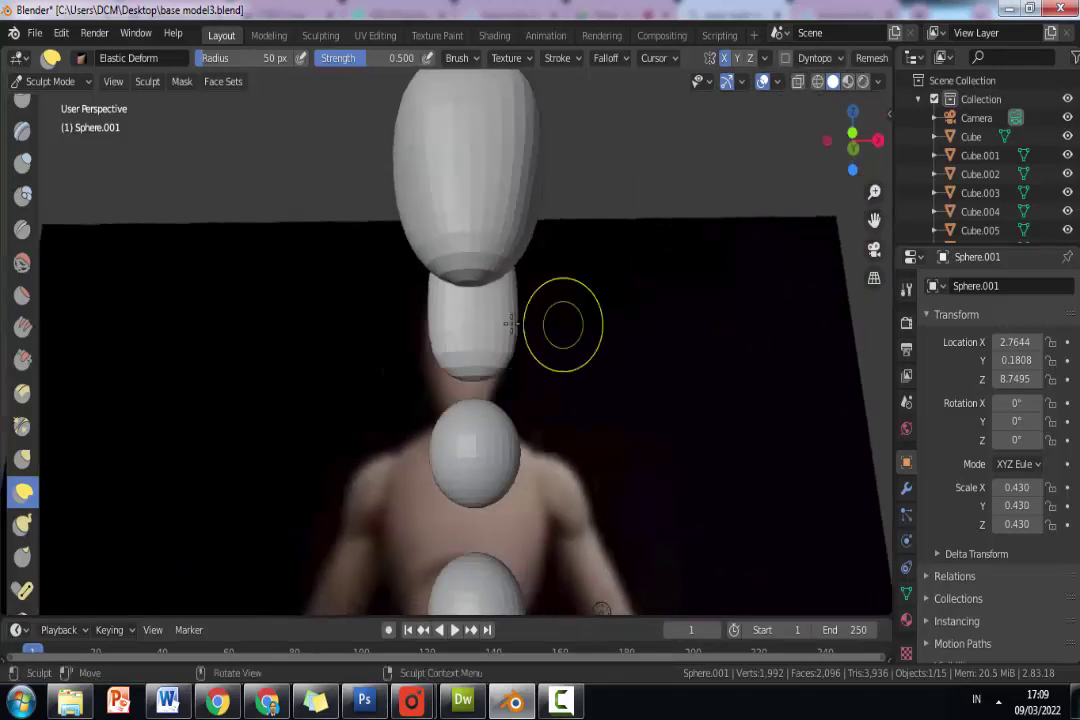
{"action": "mouse_move", "coordinate": [569, 340]}
{"action": "middle_mouse_down"}
{"action": "mouse_move", "coordinate": [458, 357]}
{"action": "mouse_move", "coordinate": [453, 316]}
{"action": "middle_mouse_up"}
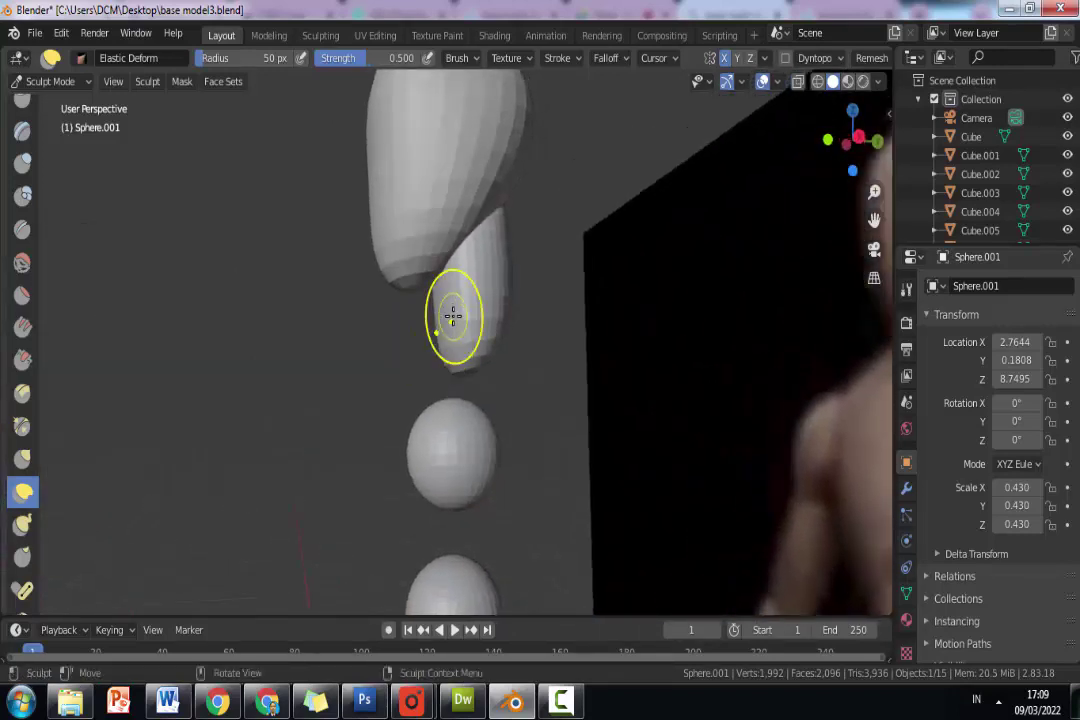
{"action": "mouse_move", "coordinate": [447, 316]}
{"action": "left_mouse_down"}
{"action": "mouse_move", "coordinate": [423, 319]}
{"action": "mouse_move", "coordinate": [498, 333]}
{"action": "mouse_move", "coordinate": [539, 366]}
{"action": "mouse_move", "coordinate": [467, 365]}
{"action": "mouse_move", "coordinate": [471, 333]}
{"action": "mouse_move", "coordinate": [562, 345]}
{"action": "left_mouse_up"}
{"action": "mouse_move", "coordinate": [562, 345]}
{"action": "middle_mouse_down"}
{"action": "mouse_move", "coordinate": [357, 315]}
{"action": "mouse_move", "coordinate": [393, 318]}
{"action": "middle_mouse_up"}
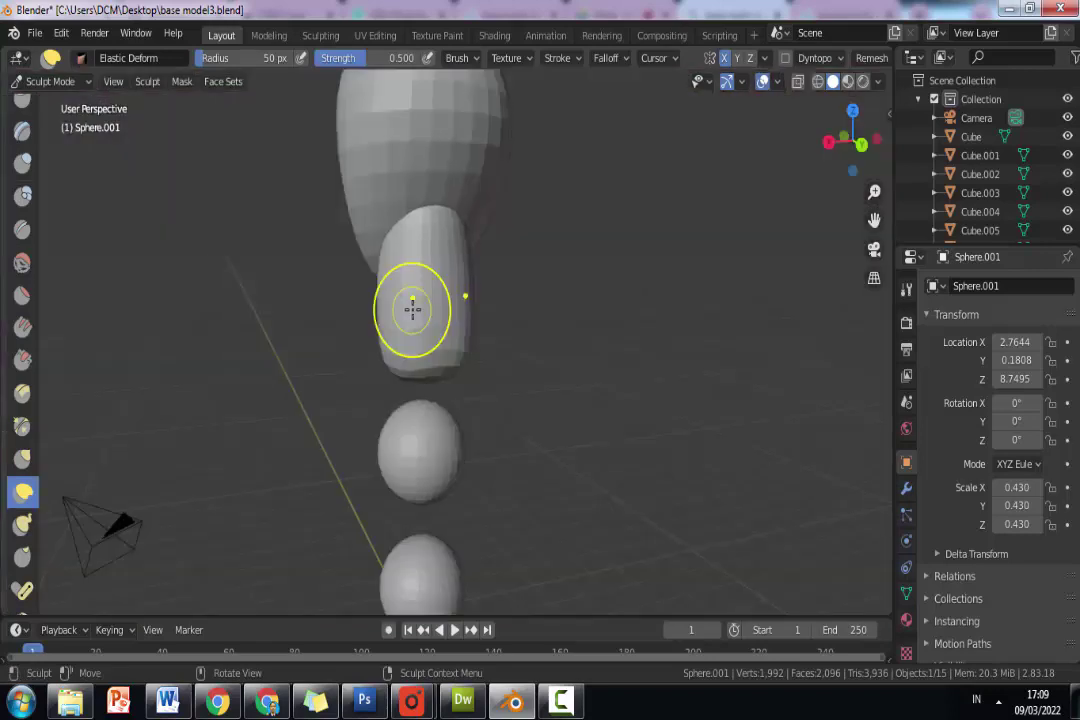
{"action": "mouse_move", "coordinate": [422, 296]}
{"action": "middle_mouse_down"}
{"action": "mouse_move", "coordinate": [522, 292]}
{"action": "mouse_move", "coordinate": [533, 302]}
{"action": "middle_mouse_up"}
{"action": "scroll", "coordinate": [510, 306], "scroll_direction": "down", "scroll_amount": 2}
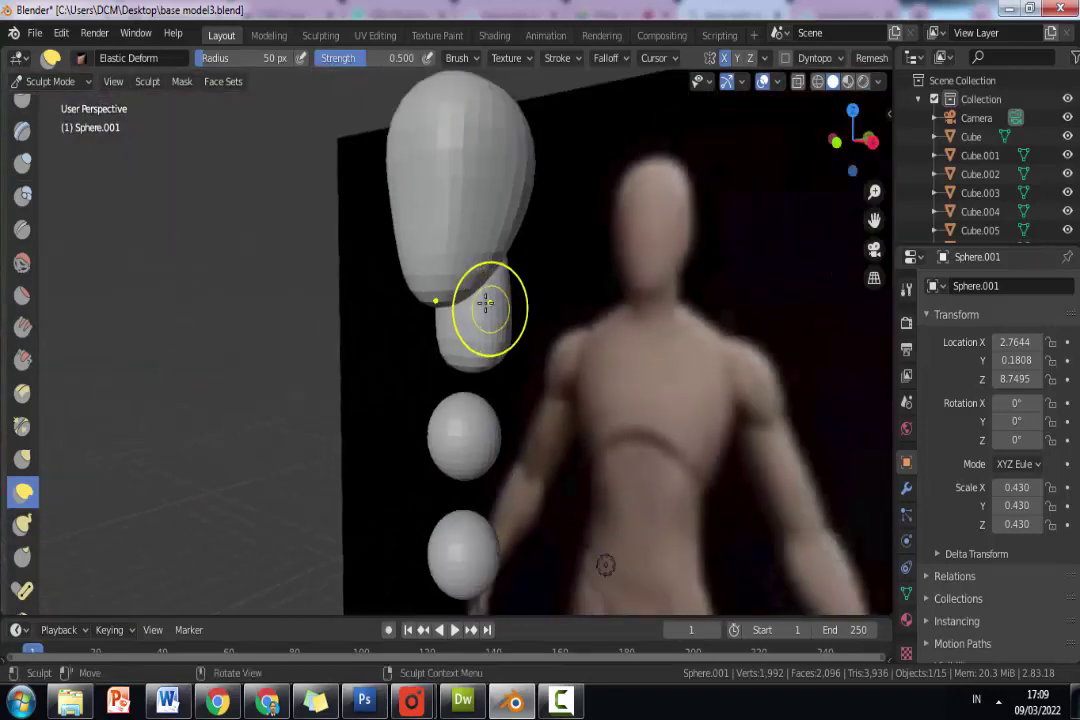
{"action": "mouse_move", "coordinate": [485, 303]}
{"action": "left_mouse_down"}
{"action": "mouse_move", "coordinate": [474, 342]}
{"action": "mouse_move", "coordinate": [424, 258]}
{"action": "left_mouse_up"}
{"action": "scroll", "coordinate": [429, 255], "scroll_direction": "up", "scroll_amount": 2}
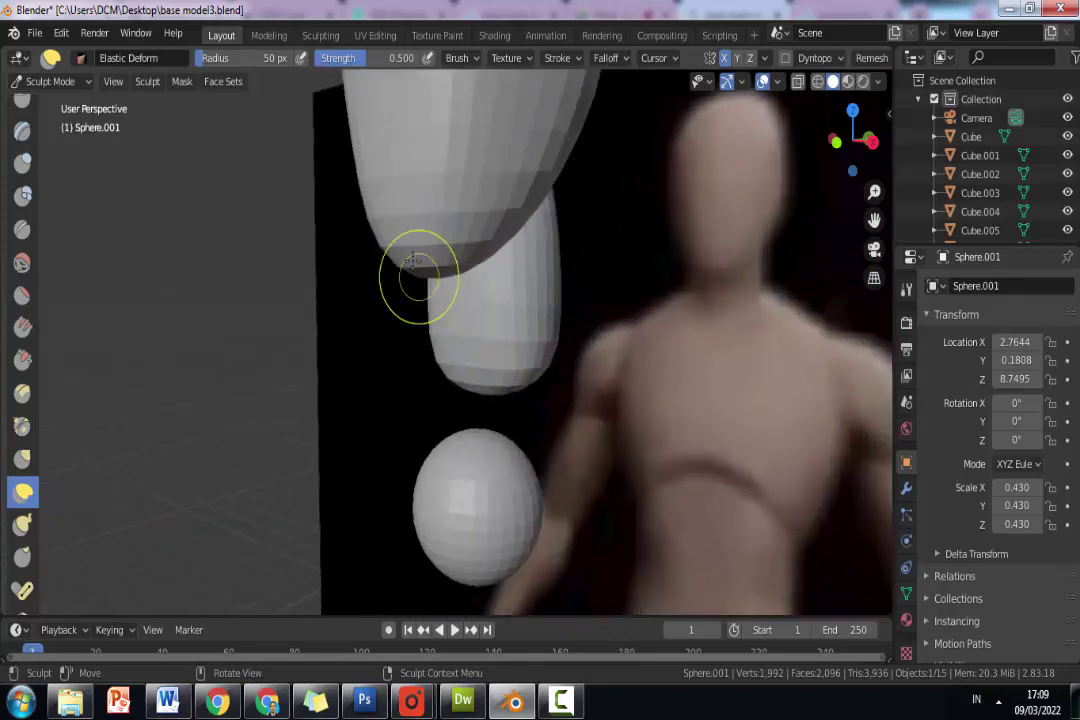
Return the neck to Object Mode, check the head's mode, clear the selection and save the file.
{"action": "left_click", "coordinate": [55, 82]}
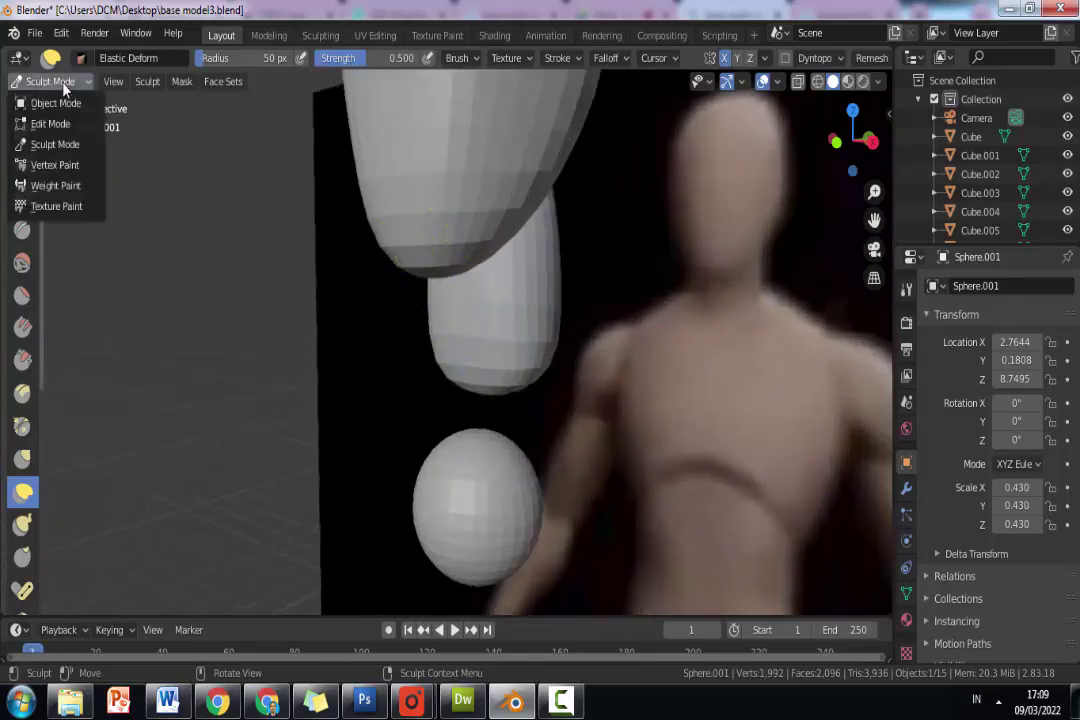
{"action": "left_click", "coordinate": [56, 104]}
{"action": "middle_click_drag", "start_coordinate": [200, 200], "coordinate": [295, 263]}
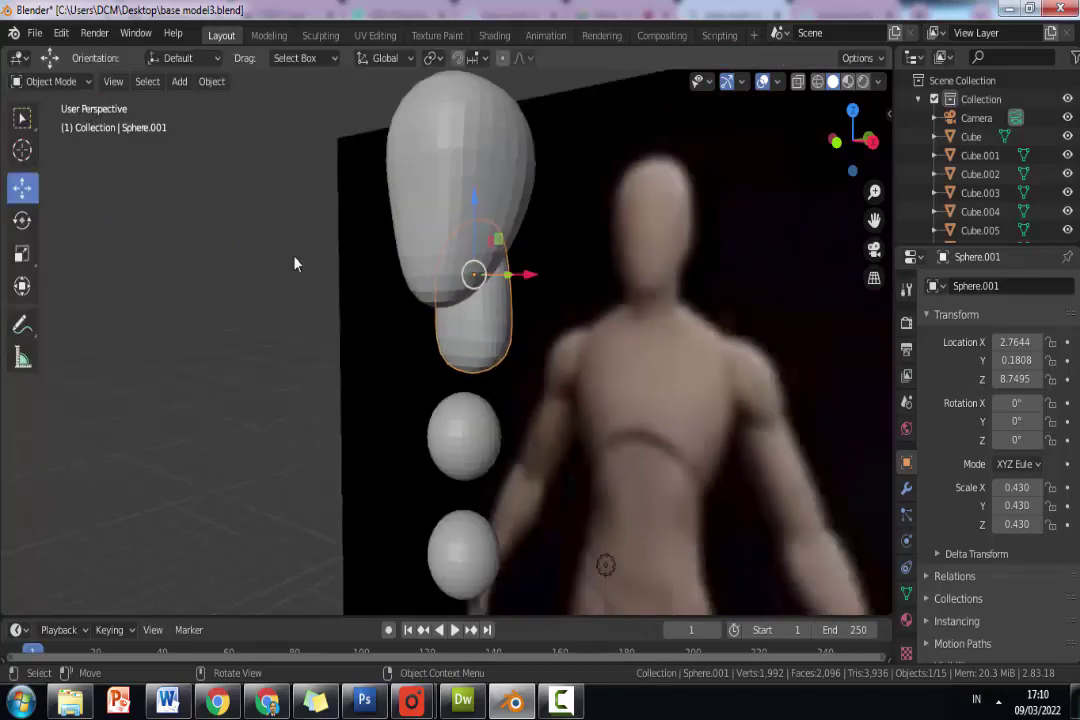
{"action": "middle_click_drag", "start_coordinate": [470, 290], "coordinate": [441, 248]}
{"action": "left_click", "coordinate": [443, 240]}
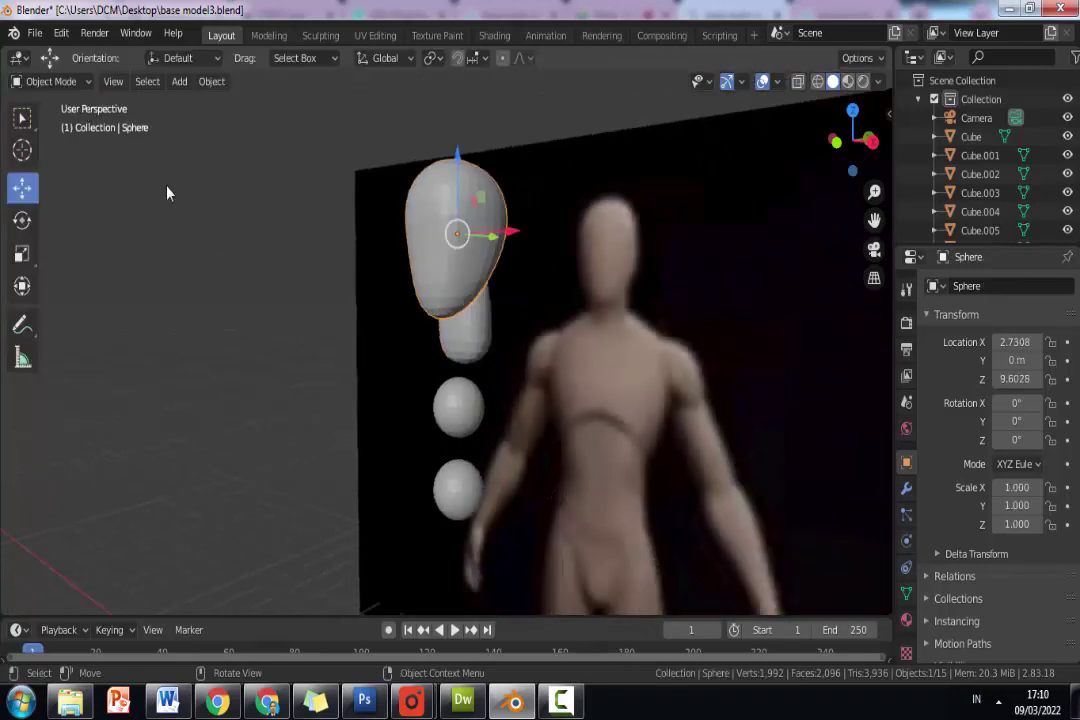
{"action": "left_click", "coordinate": [75, 82]}
{"action": "left_click", "coordinate": [72, 104]}
{"action": "left_click", "coordinate": [504, 260]}
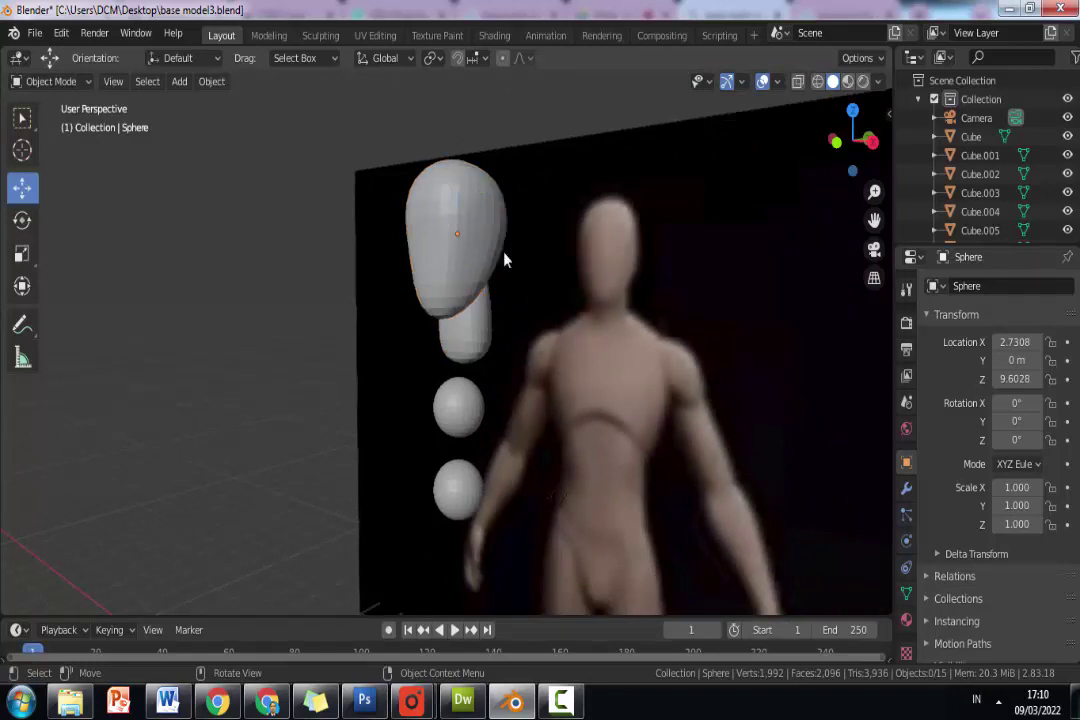
{"action": "scroll", "coordinate": [525, 318], "scroll_direction": "up", "scroll_amount": 3}
{"action": "key", "text": "ctrl+s"}
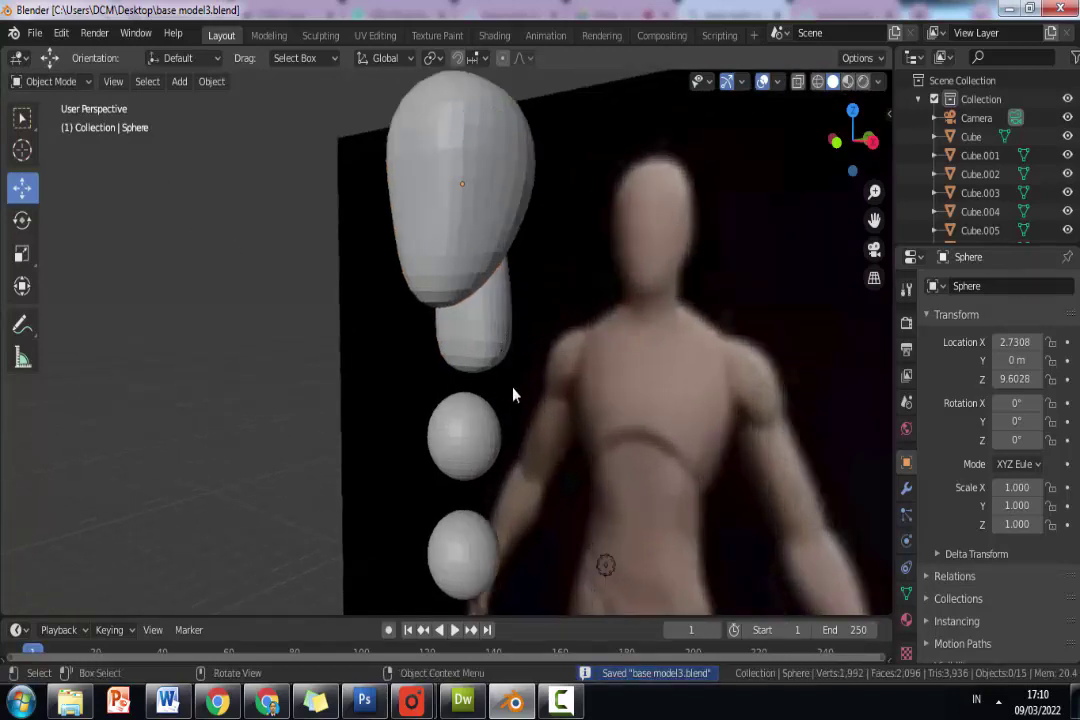
Copy the lowest small sphere twice and place each duplicate further down the column, continuing it vertically.
{"action": "left_click", "coordinate": [463, 424]}
{"action": "mouse_move", "coordinate": [506, 426]}
{"action": "middle_mouse_down"}
{"action": "mouse_move", "coordinate": [506, 398]}
{"action": "mouse_move", "coordinate": [510, 410]}
{"action": "middle_mouse_up"}
{"action": "left_click", "coordinate": [460, 465]}
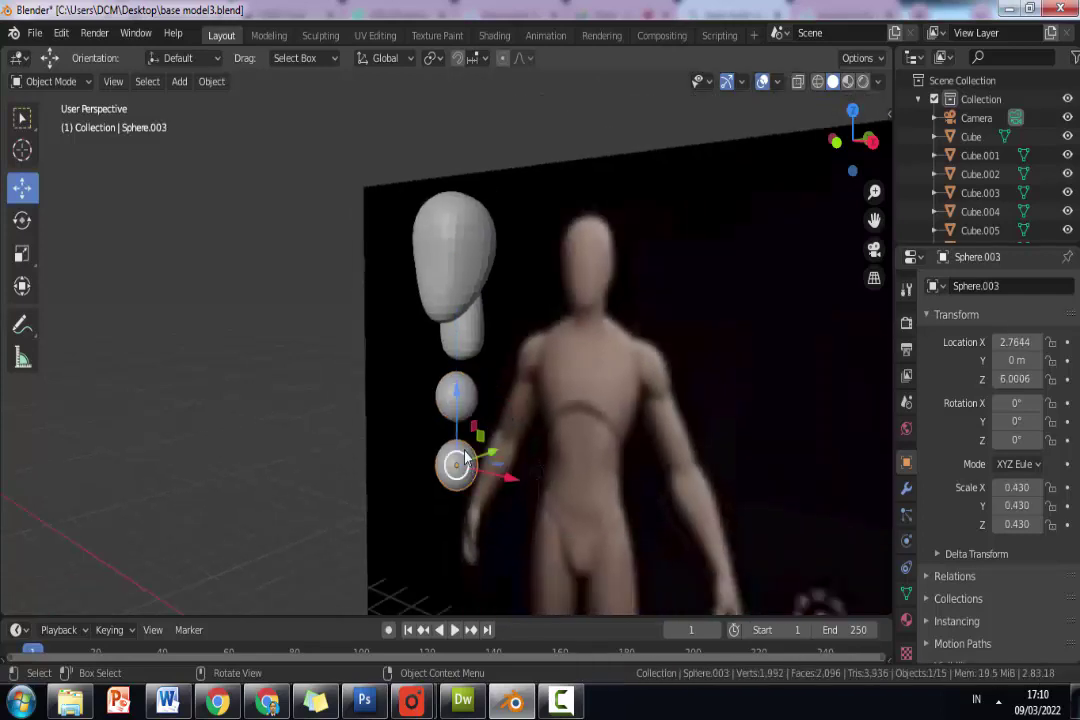
{"action": "key", "text": "ctrl+c"}
{"action": "key", "text": "ctrl+v"}
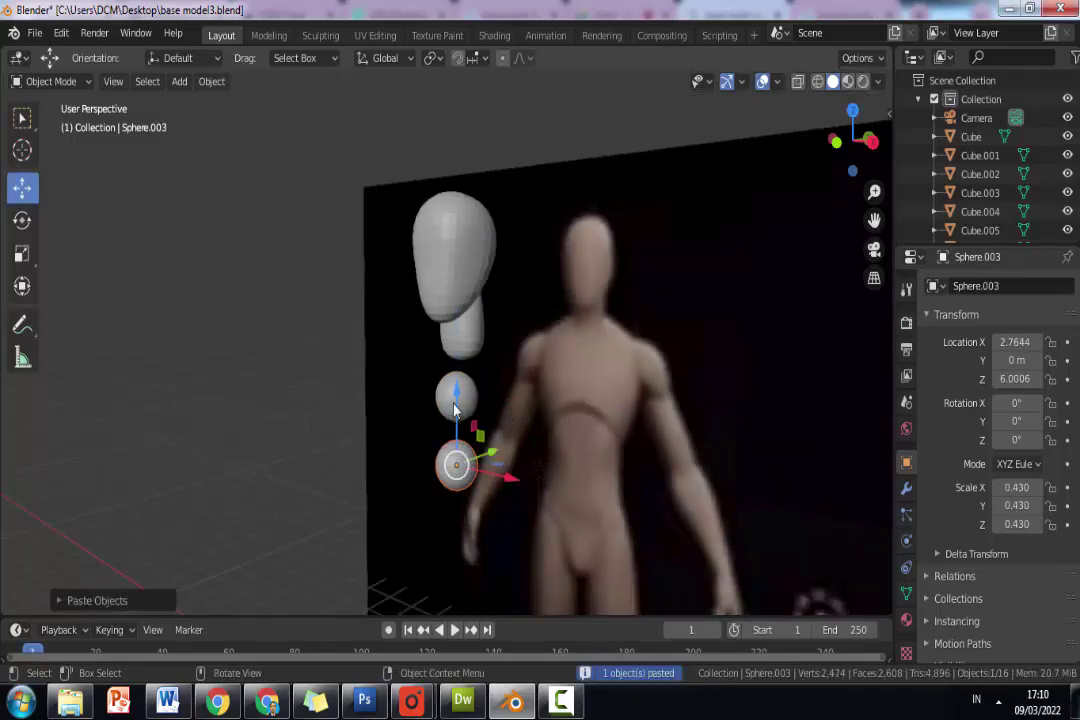
{"action": "left_click_drag", "start_coordinate": [456, 392], "coordinate": [456, 475]}
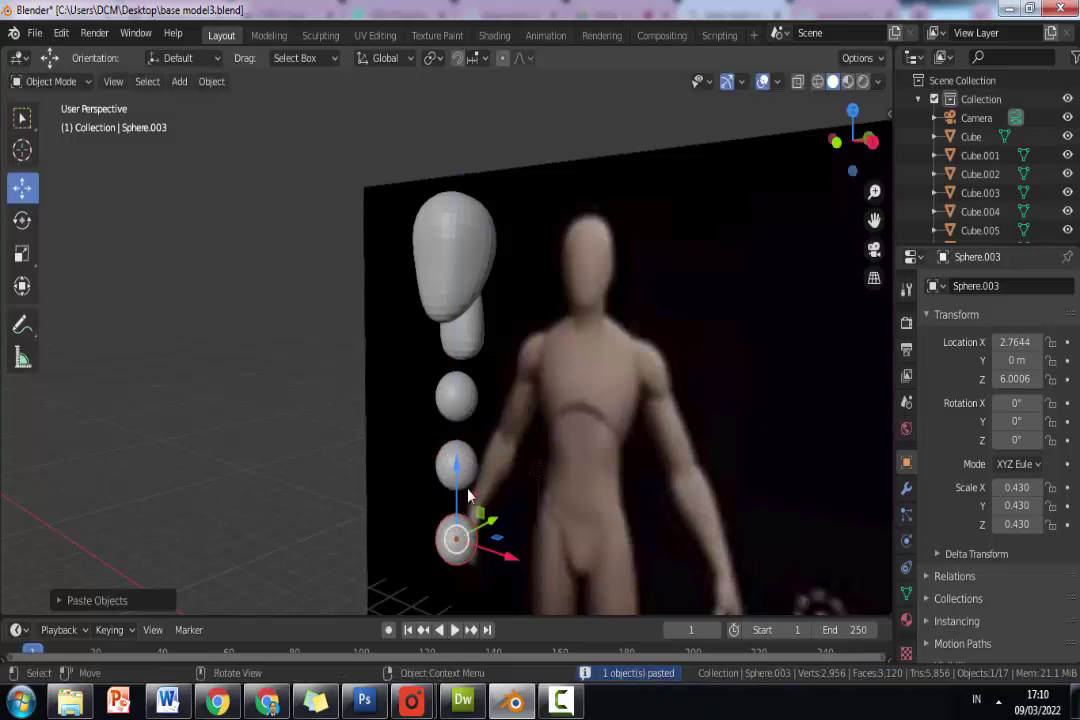
{"action": "key", "text": "ctrl+c"}
{"action": "key", "text": "ctrl+v"}
{"action": "left_click_drag", "start_coordinate": [466, 495], "coordinate": [461, 587]}
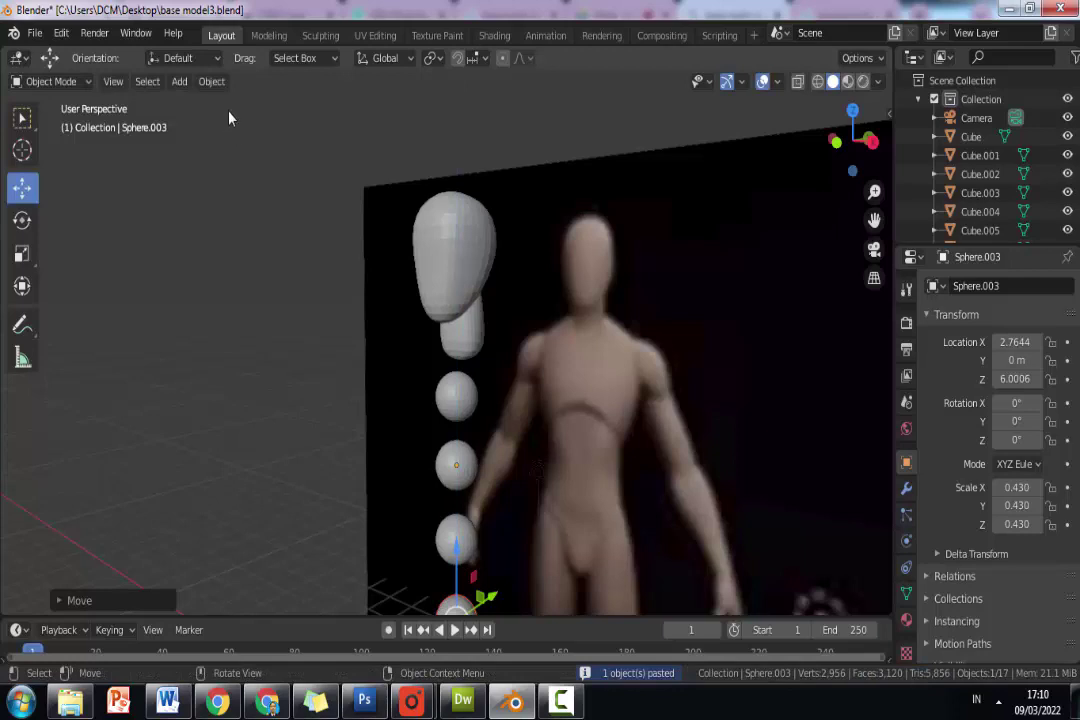
Clear the selection and save the file.
{"action": "left_click", "coordinate": [180, 82]}
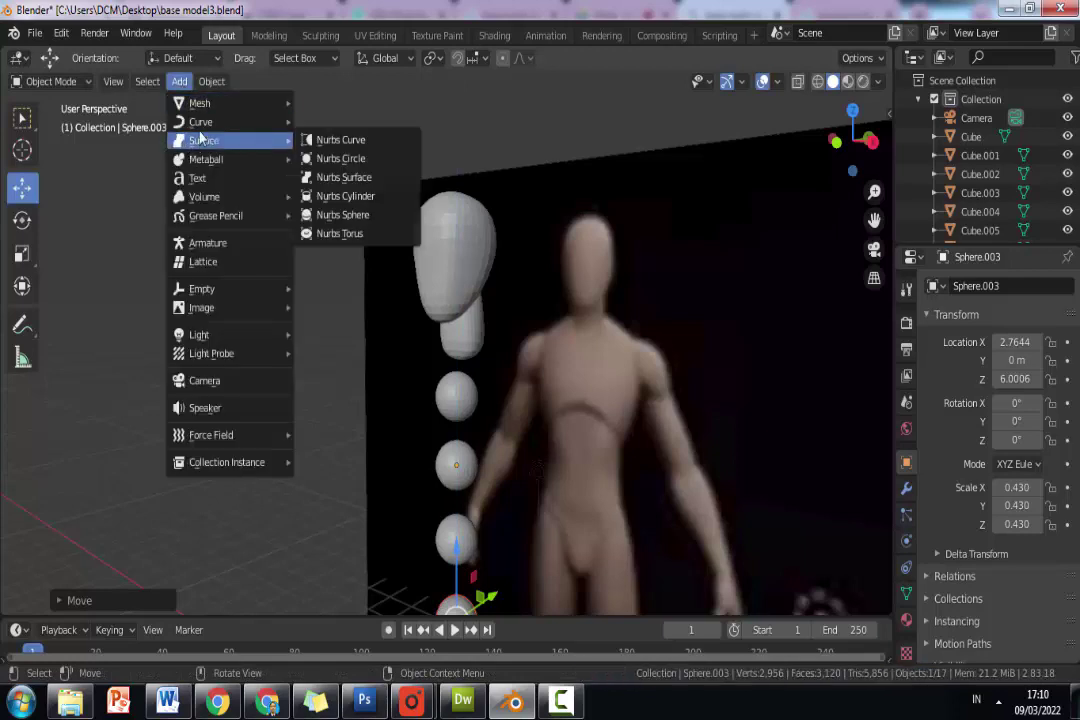
{"action": "mouse_move", "coordinate": [230, 108]}
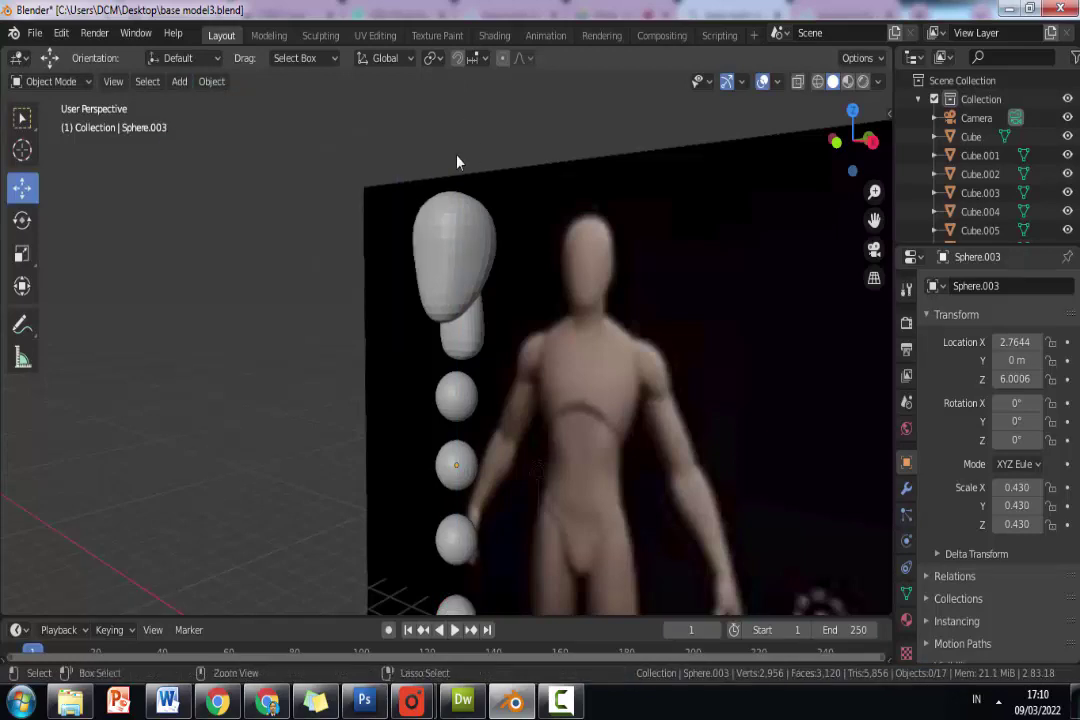
{"action": "key", "text": "ctrl+s"}
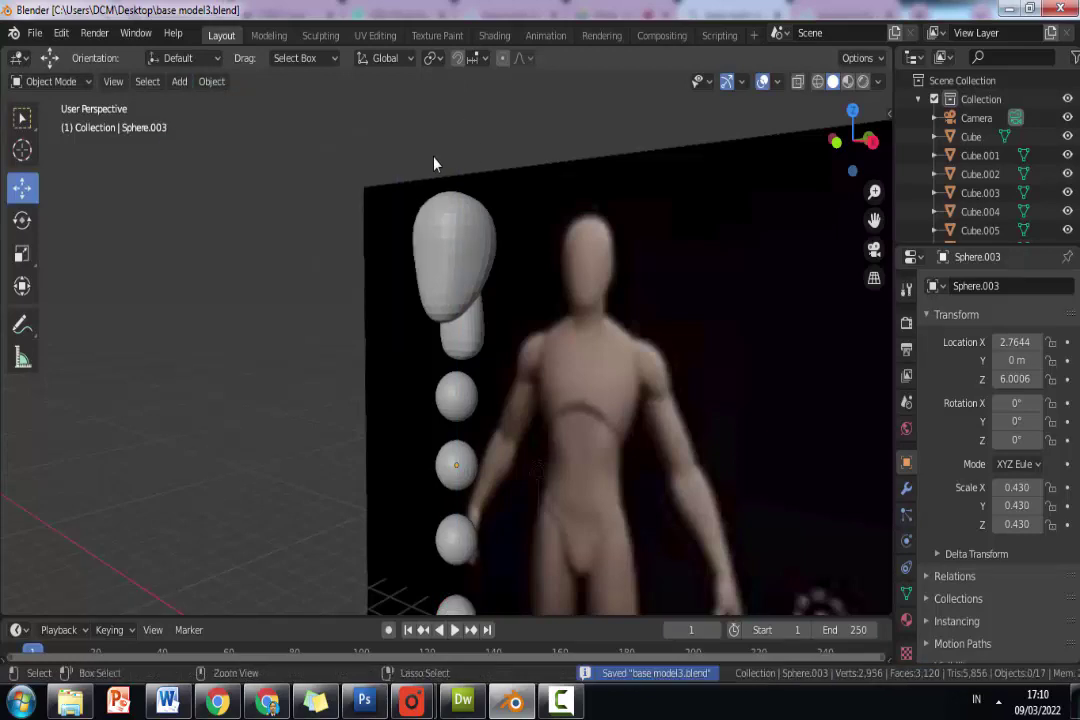
Select the sphere directly below the neck, switch it to Sculpt Mode and view it from the front.
{"action": "left_click", "coordinate": [60, 87]}
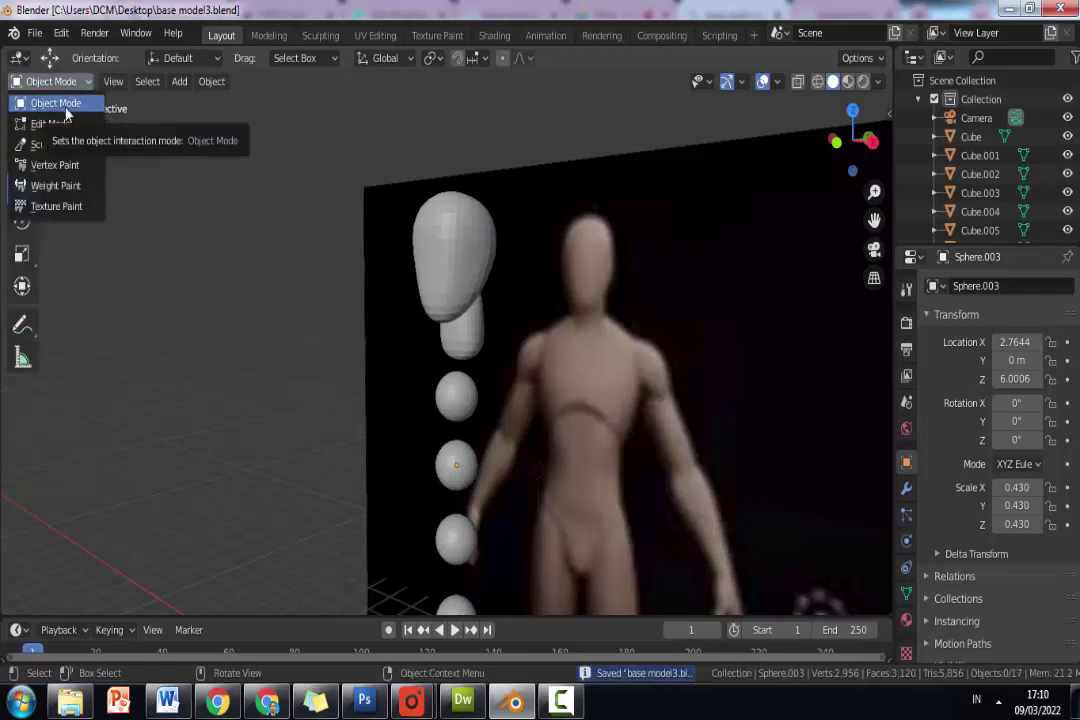
{"action": "left_click", "coordinate": [472, 397]}
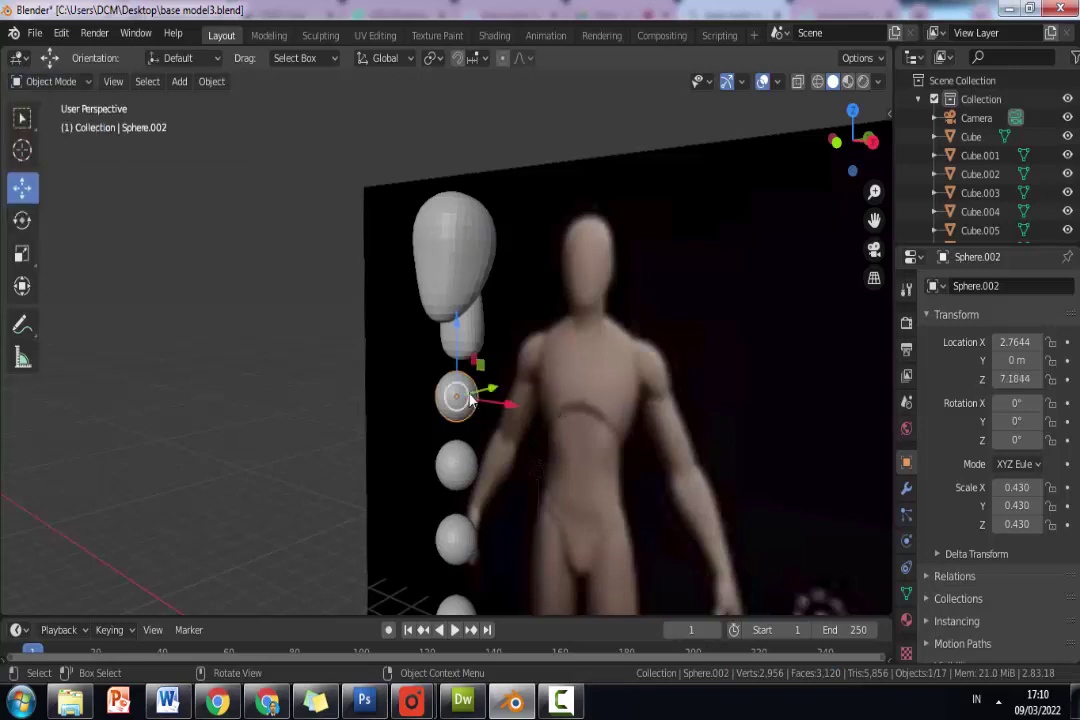
{"action": "left_click", "coordinate": [55, 82]}
{"action": "left_click", "coordinate": [463, 397]}
{"action": "left_click", "coordinate": [465, 400]}
{"action": "left_click", "coordinate": [50, 81]}
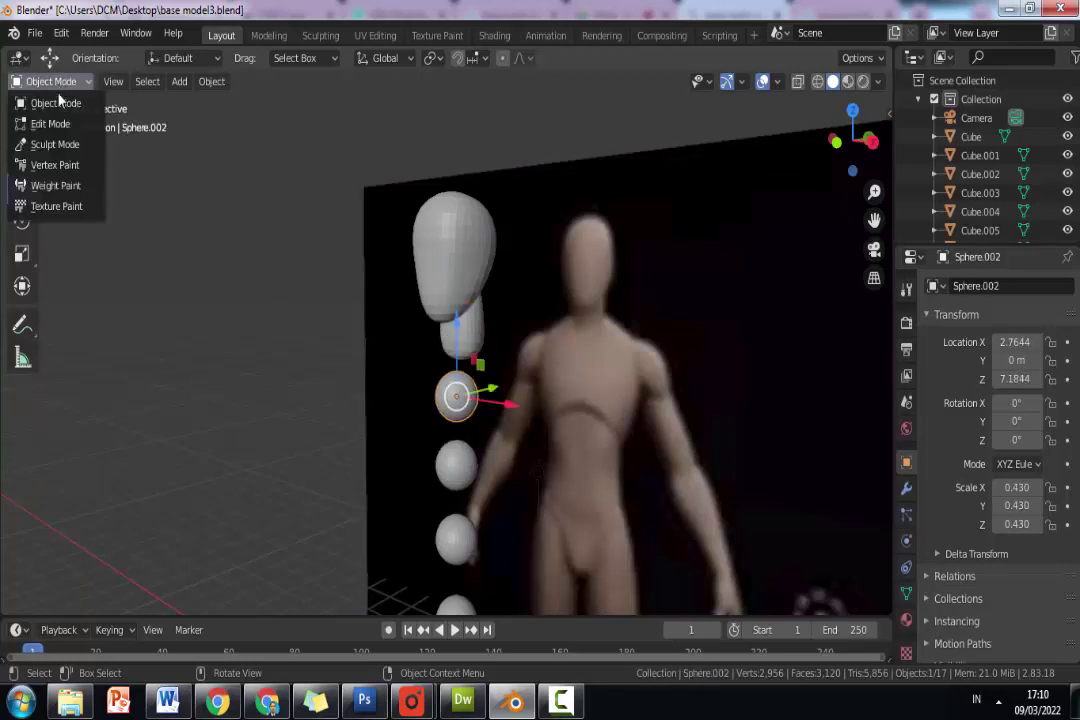
{"action": "left_click", "coordinate": [66, 146]}
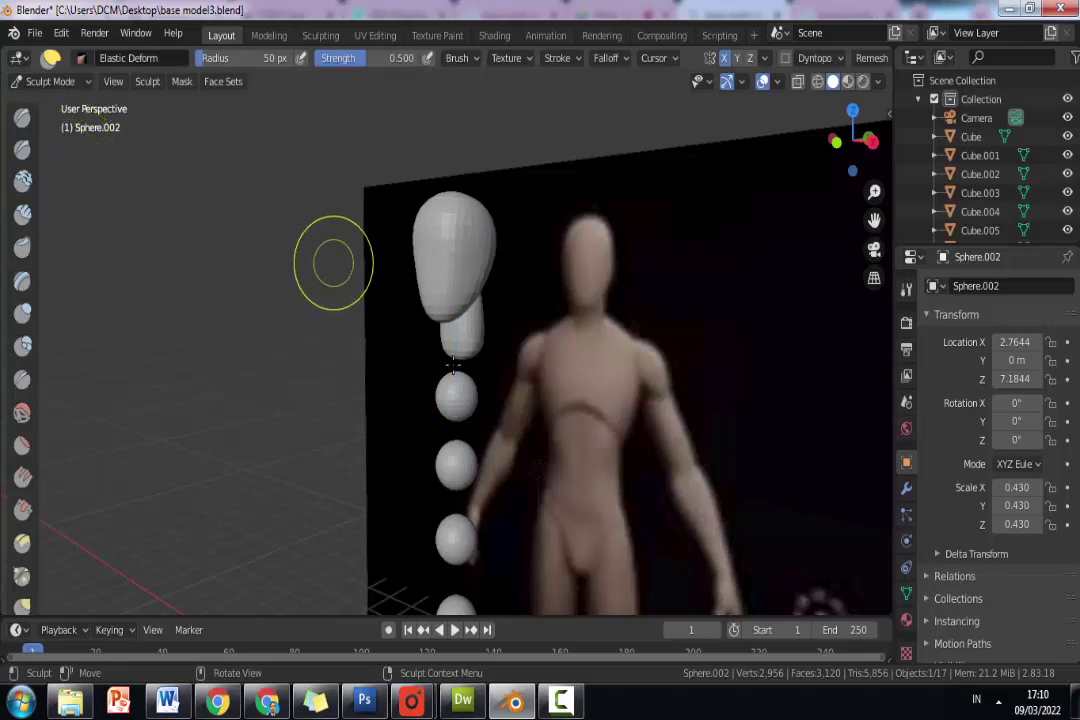
{"action": "key", "text": "KP_1"}
{"action": "scroll", "coordinate": [475, 380], "scroll_direction": "up", "scroll_amount": 2}
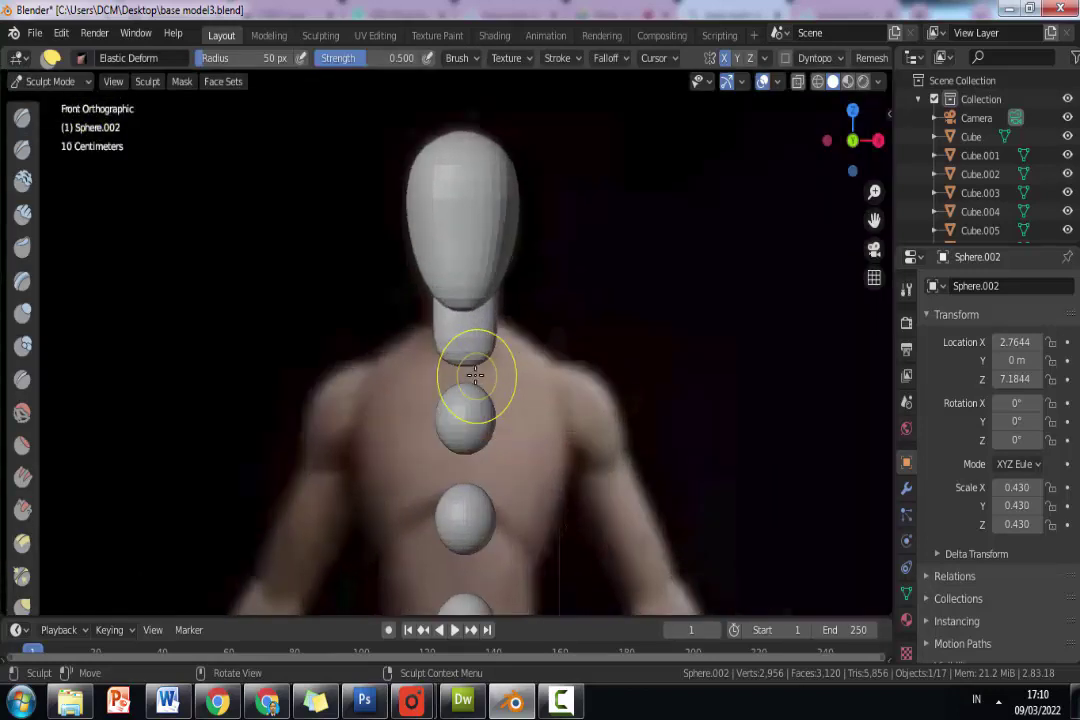
Return to Object Mode, try moving the sphere below the neck upward, and undo the move.
{"action": "left_click", "coordinate": [58, 82]}
{"action": "left_click", "coordinate": [50, 104]}
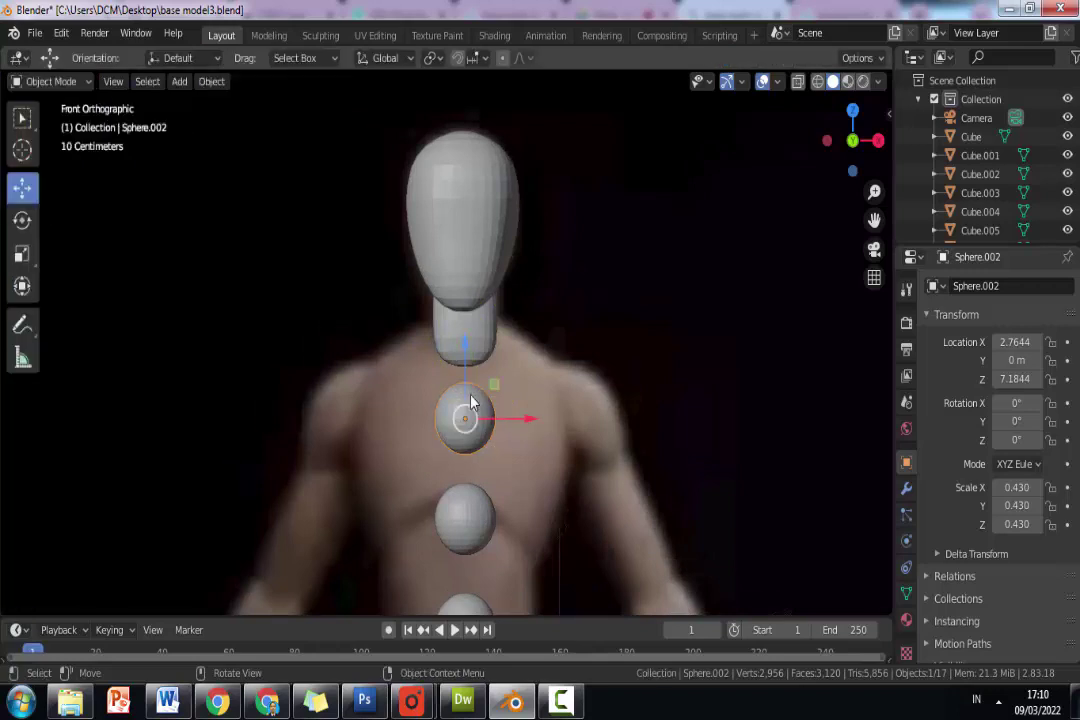
{"action": "left_click_drag", "start_coordinate": [462, 383], "coordinate": [462, 321]}
{"action": "key", "text": "ctrl+z"}
Try pulling the chest sphere's side up and outward with Elastic Deform in Sculpt Mode, then undo the stroke.
{"action": "left_click", "coordinate": [50, 84]}
{"action": "left_click", "coordinate": [58, 146]}
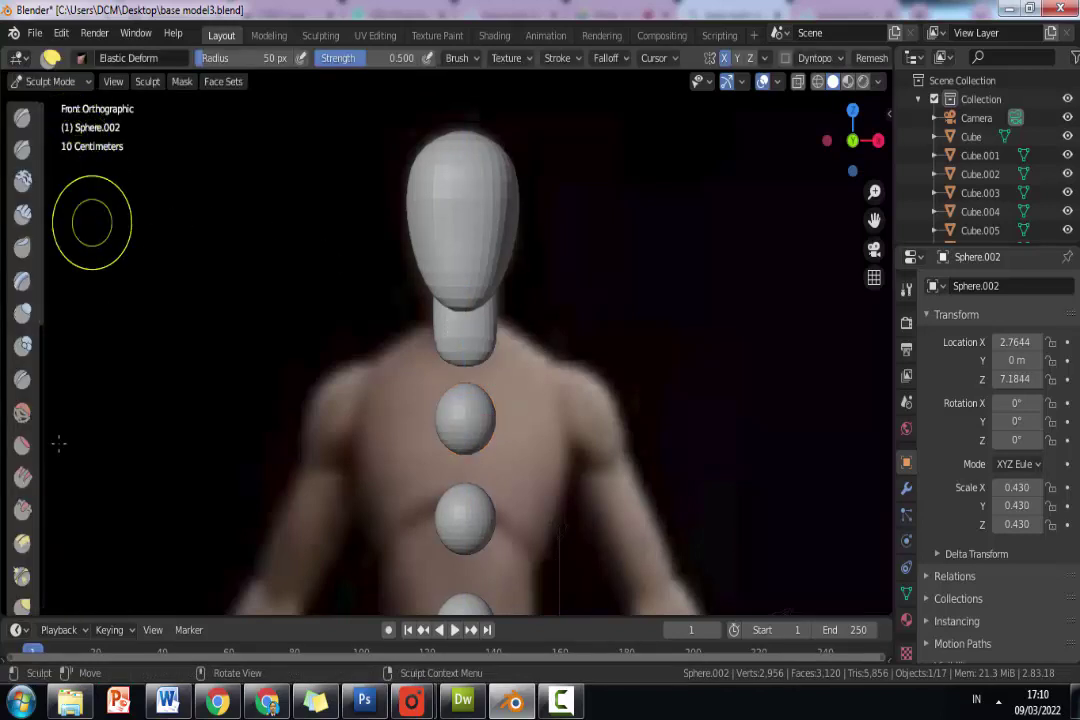
{"action": "scroll", "coordinate": [34, 537], "scroll_direction": "down", "scroll_amount": 3}
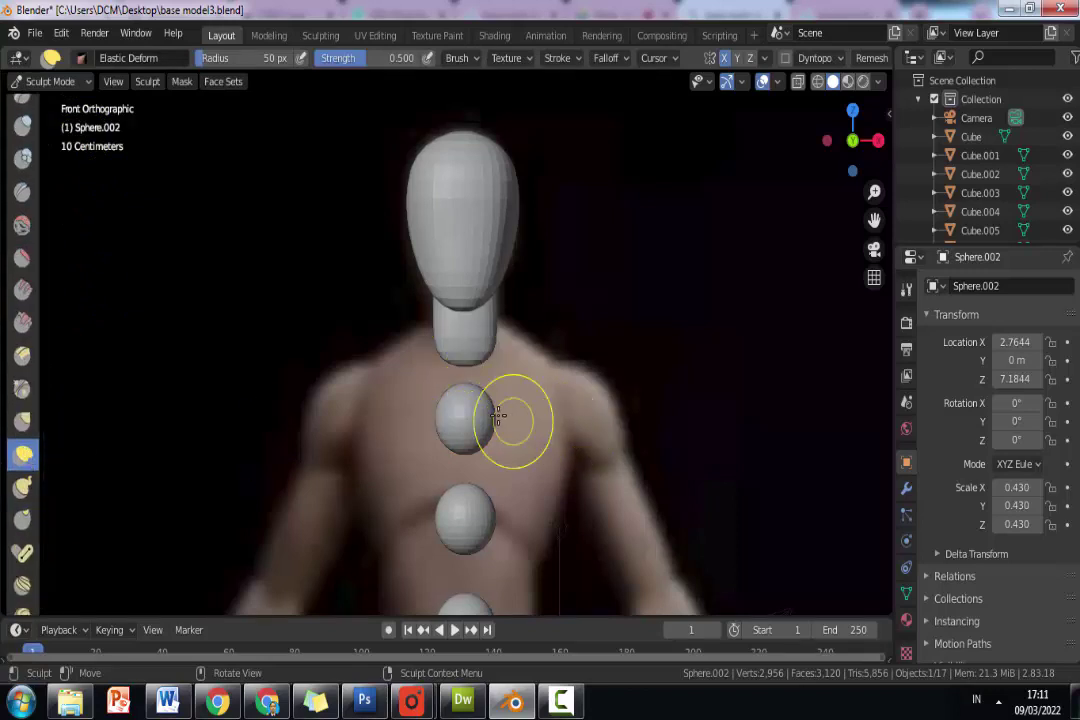
{"action": "mouse_move", "coordinate": [497, 417]}
{"action": "left_mouse_down"}
{"action": "mouse_move", "coordinate": [590, 385]}
{"action": "mouse_move", "coordinate": [721, 277]}
{"action": "left_mouse_up"}
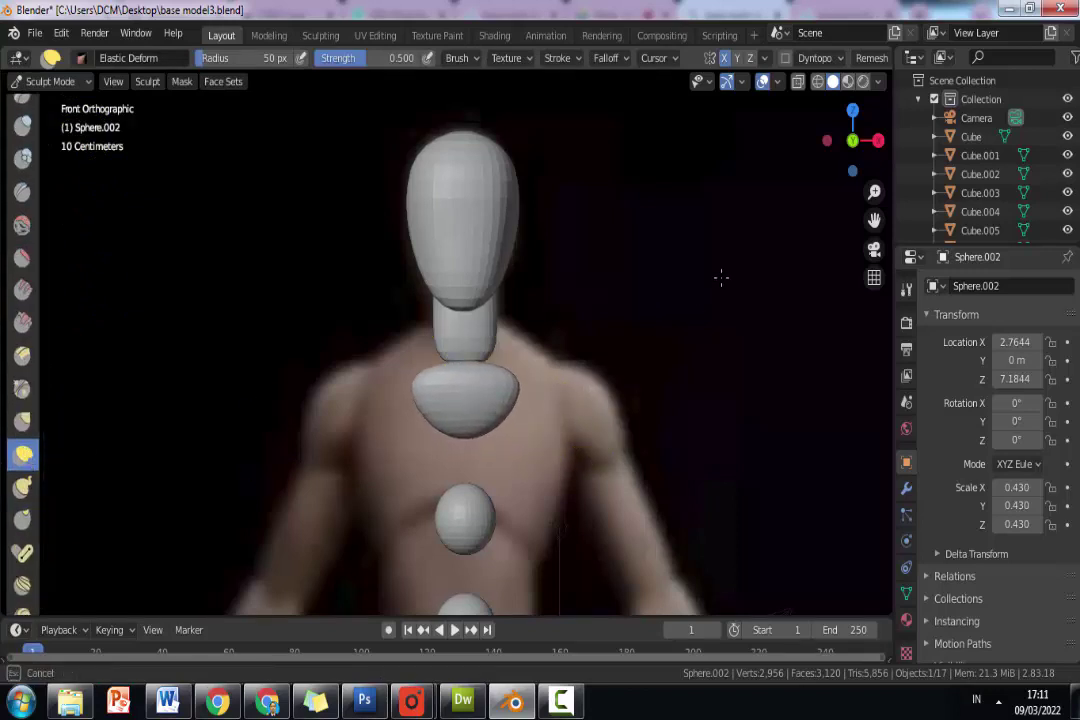
{"action": "key", "text": "ctrl+z"}
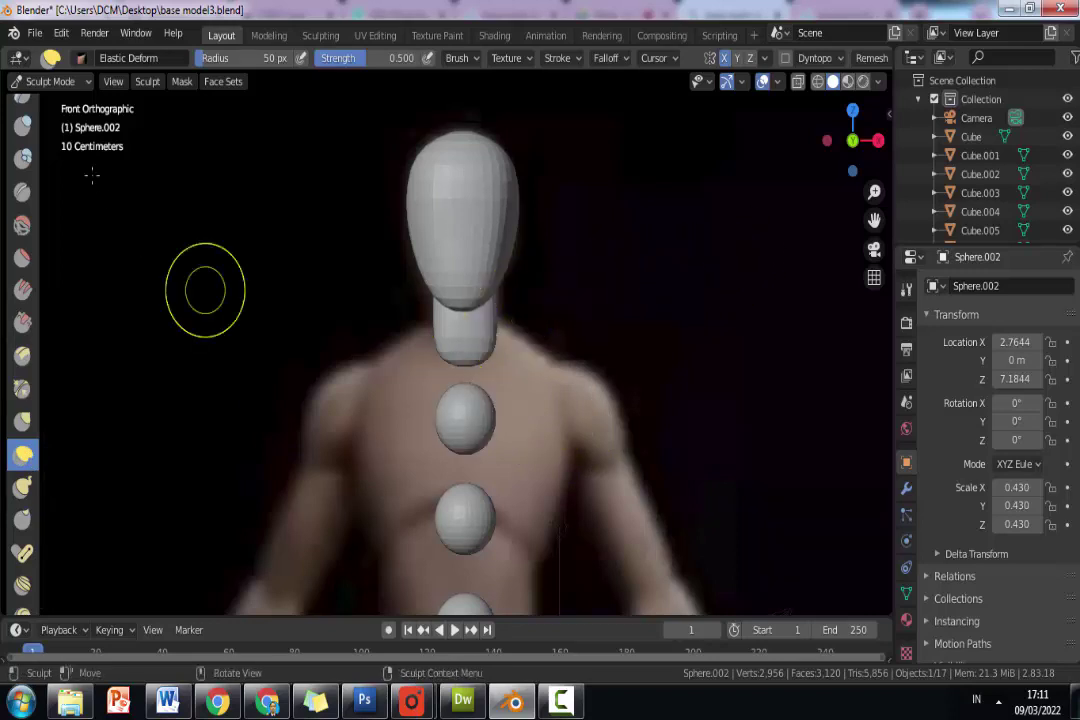
Return the chest sphere to Object Mode and scale it up uniformly to about 1.297.
{"action": "left_click", "coordinate": [60, 81]}
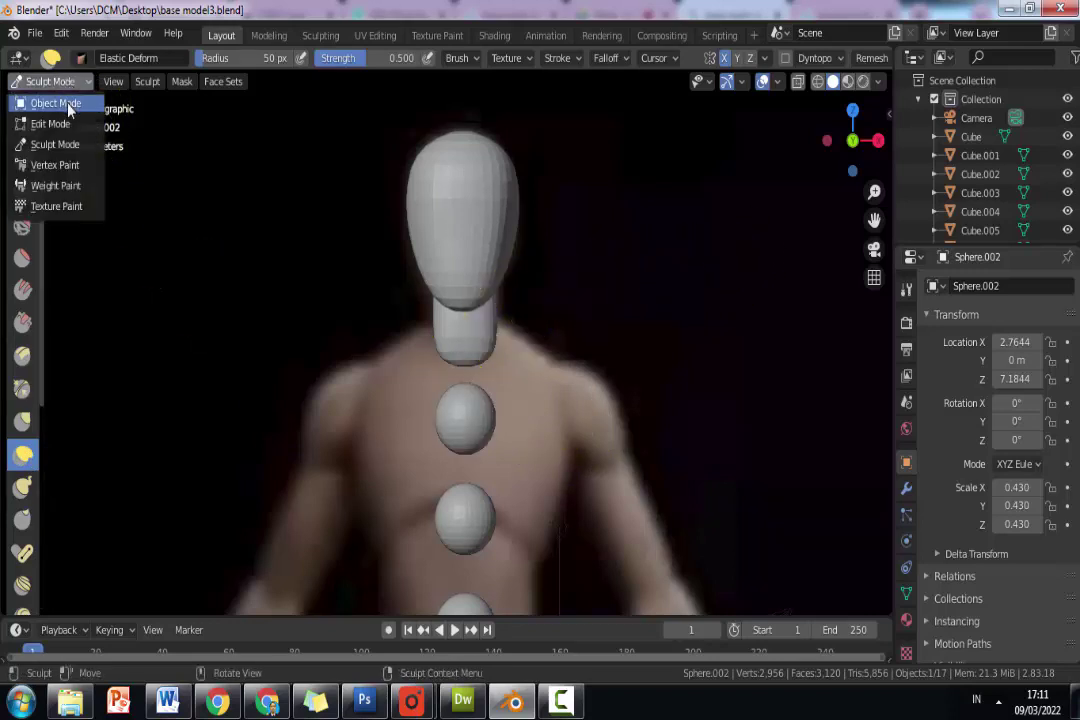
{"action": "left_click", "coordinate": [67, 105]}
{"action": "key", "text": "s"}
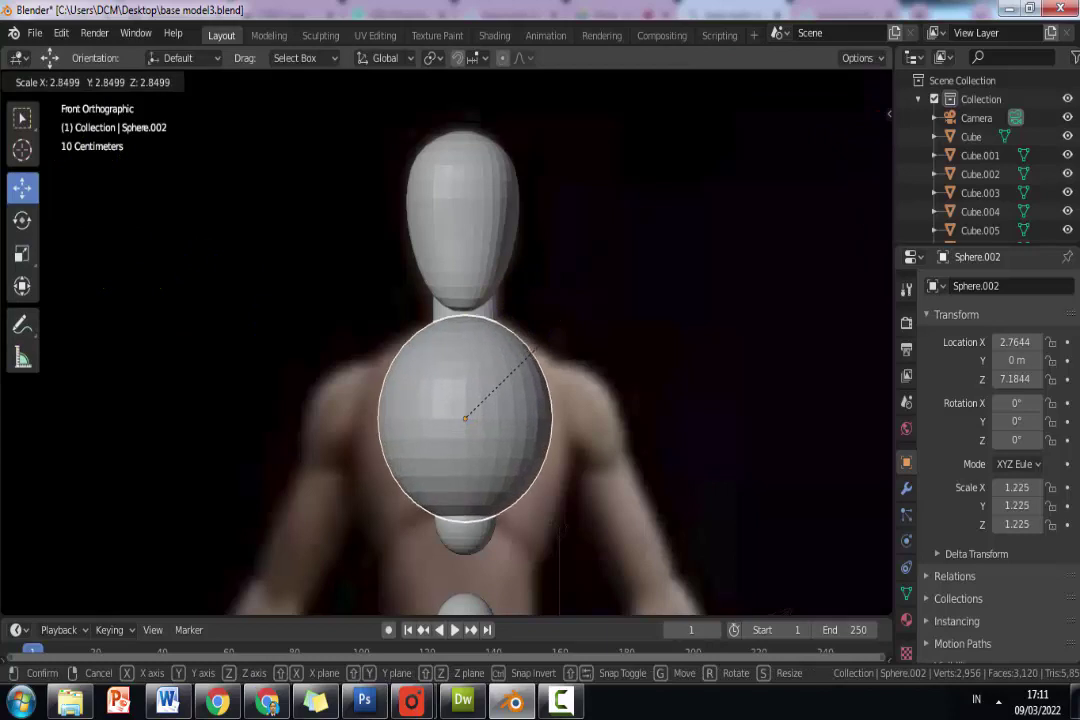
{"action": "left_click", "coordinate": [506, 345]}
Undo a sideways move of the small sphere under the chest, and move it straight down among the other small spheres.
{"action": "scroll", "coordinate": [500, 380], "scroll_direction": "down", "scroll_amount": 3}
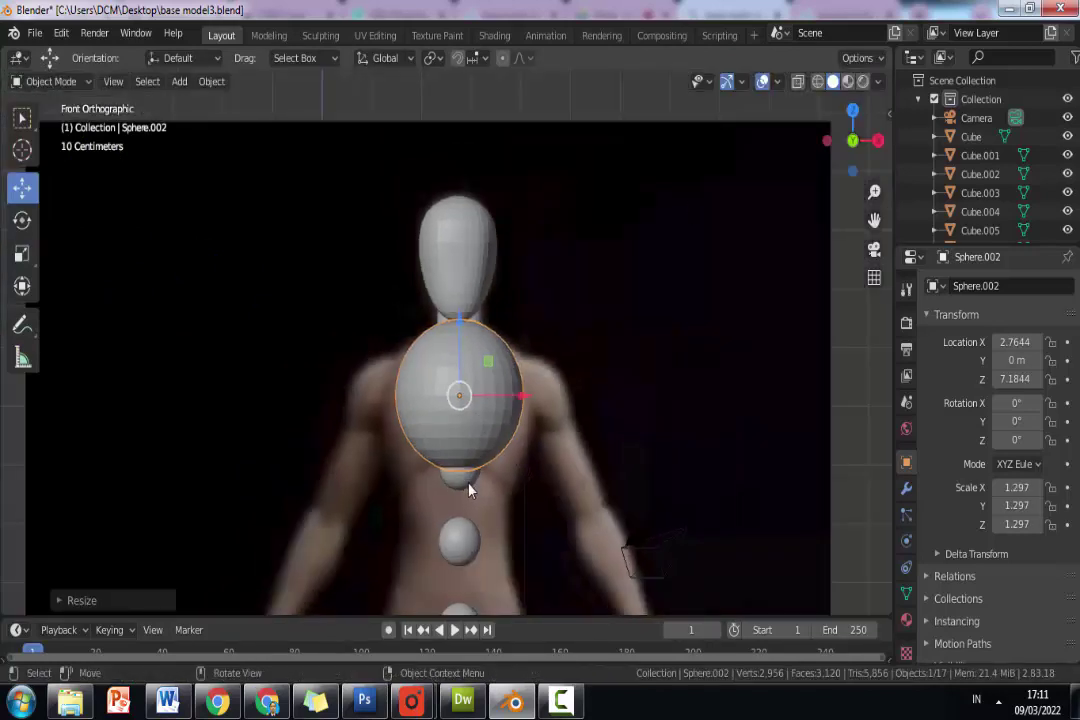
{"action": "left_click", "coordinate": [470, 488]}
{"action": "left_click_drag", "start_coordinate": [513, 470], "coordinate": [329, 458]}
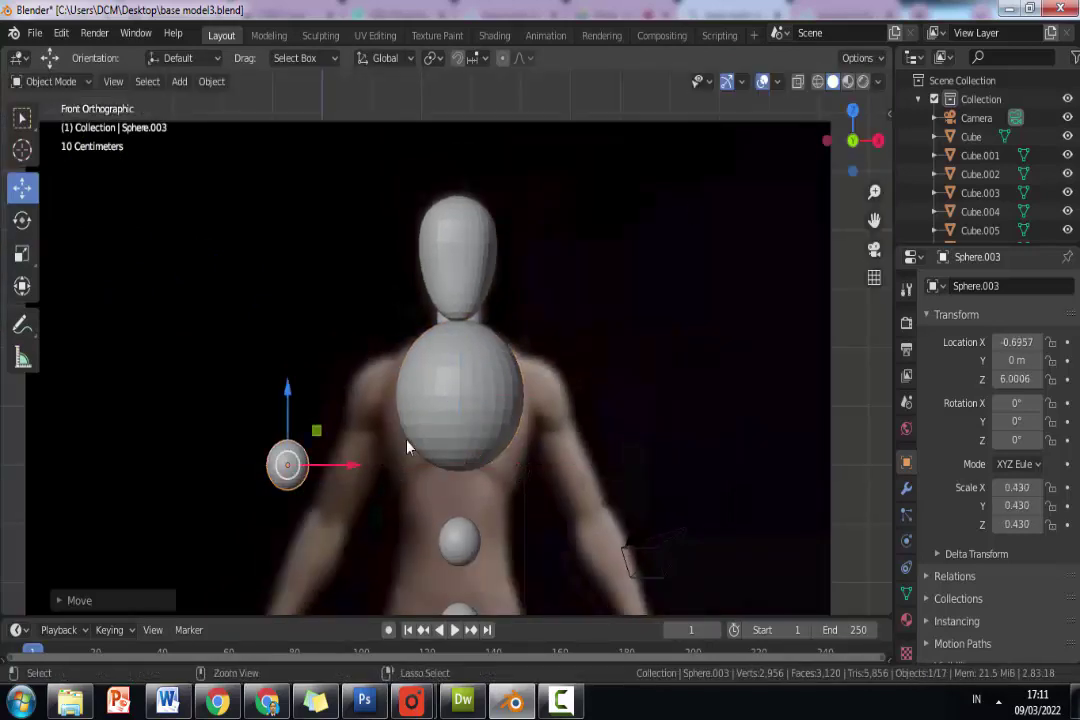
{"action": "key", "text": "ctrl+z"}
{"action": "left_click_drag", "start_coordinate": [470, 400], "coordinate": [470, 526]}
Enlarge the chest sphere to a scale of about 1.741 and lower it to about Z 6.6 m, just under the neck.
{"action": "left_click", "coordinate": [472, 410]}
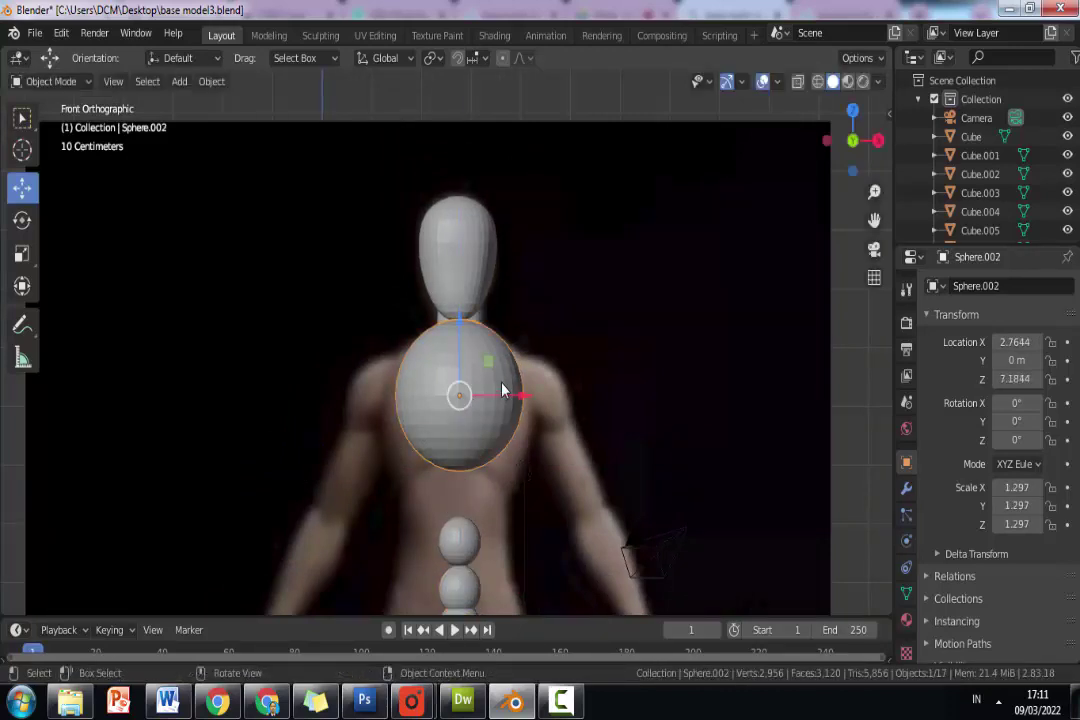
{"action": "mouse_move", "coordinate": [458, 357]}
{"action": "left_mouse_down"}
{"action": "mouse_move", "coordinate": [458, 430]}
{"action": "mouse_move", "coordinate": [458, 361]}
{"action": "left_mouse_up"}
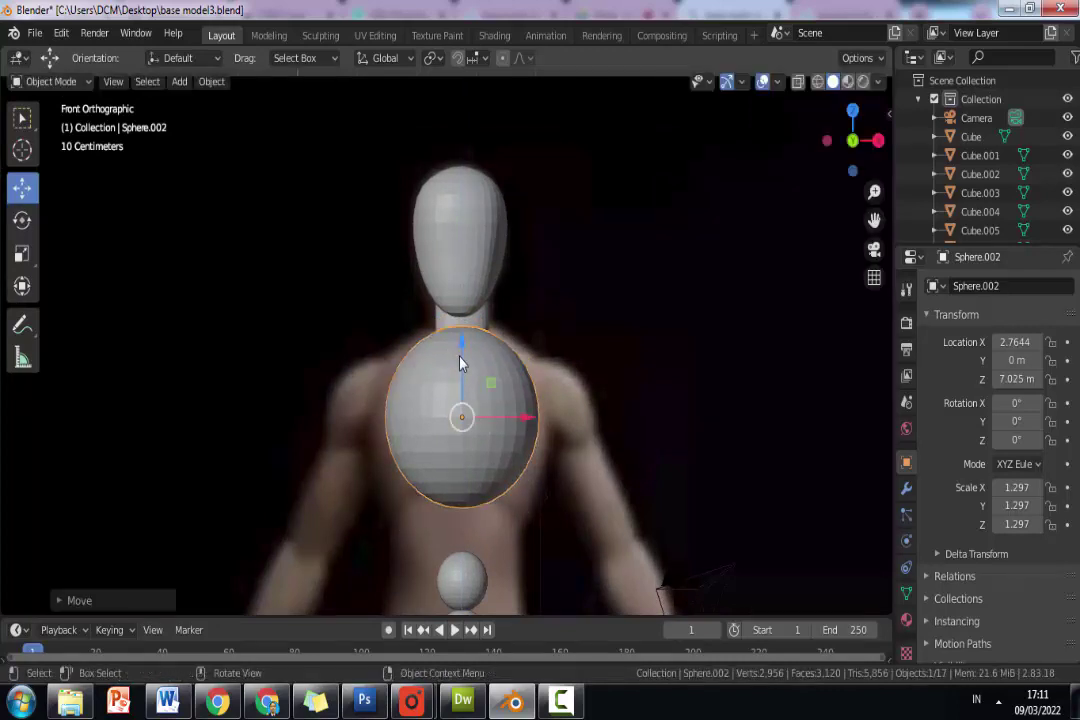
{"action": "key", "text": "s"}
{"action": "left_click", "coordinate": [497, 340]}
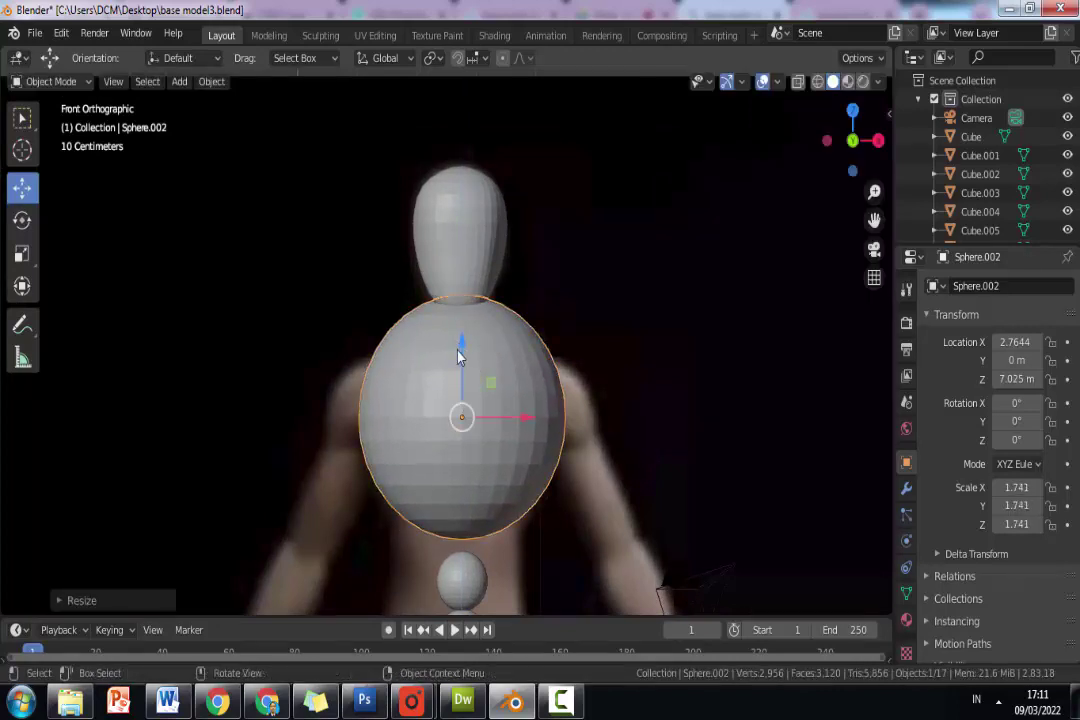
{"action": "left_click_drag", "start_coordinate": [458, 357], "coordinate": [459, 379]}
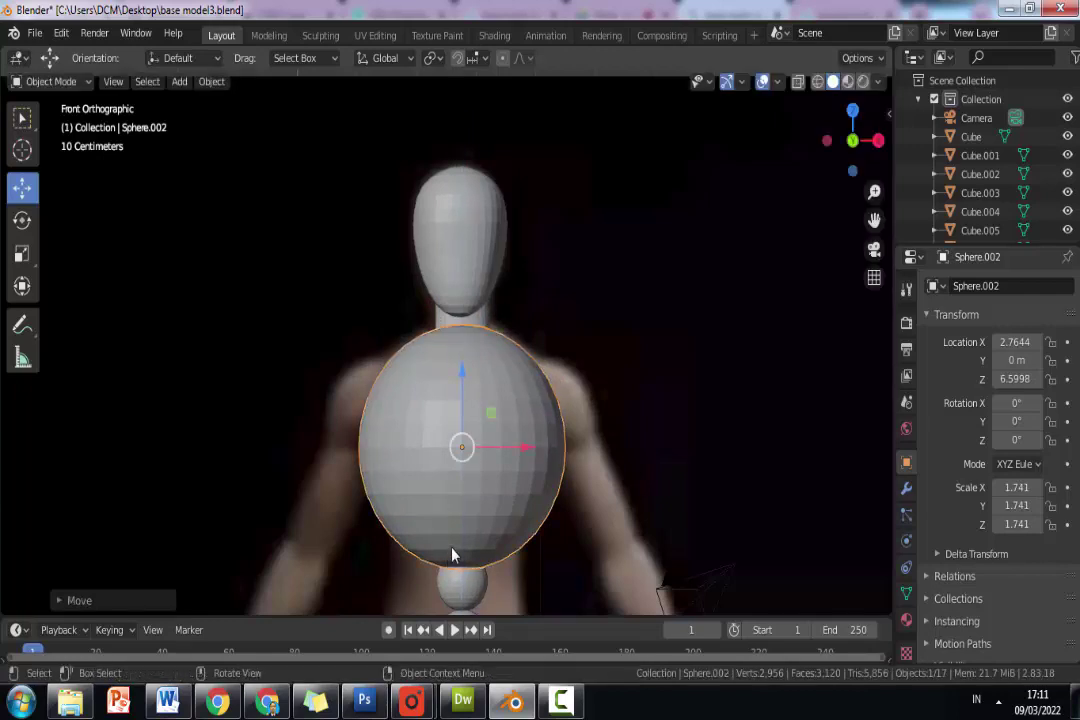
Select the three small spheres and move them down together, clear of the chest sphere.
{"action": "scroll", "coordinate": [452, 555], "scroll_direction": "down", "scroll_amount": 4}
{"action": "left_click", "coordinate": [453, 462]}
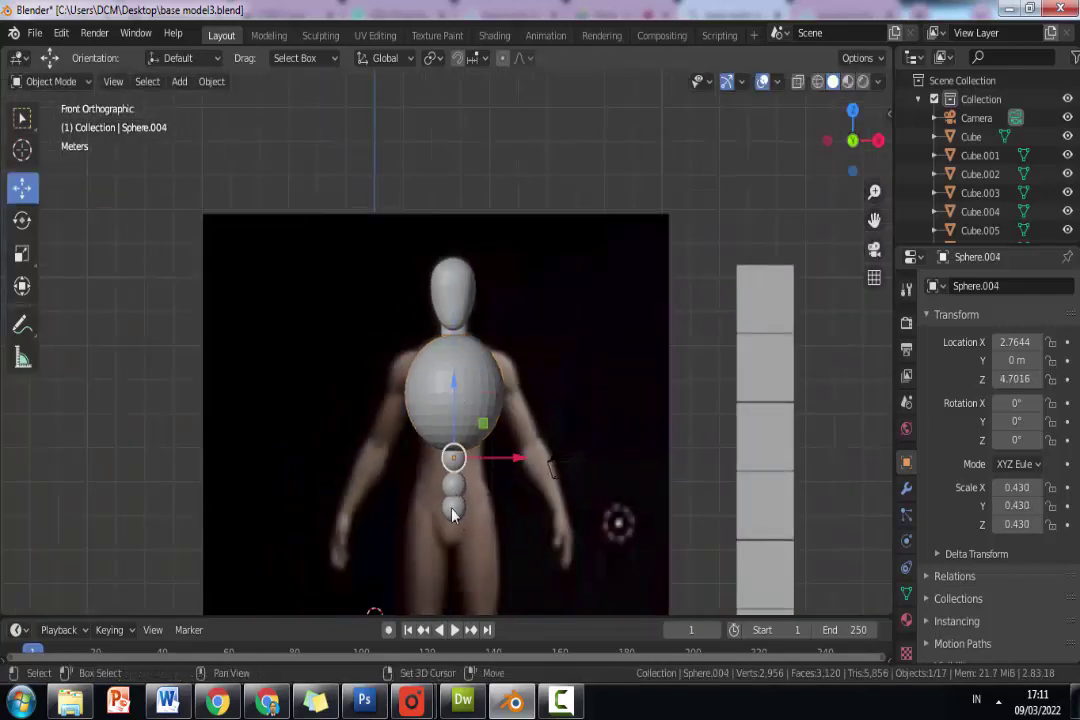
{"action": "left_click", "coordinate": [453, 483]}
{"action": "left_click_drag", "start_coordinate": [453, 415], "coordinate": [454, 462]}
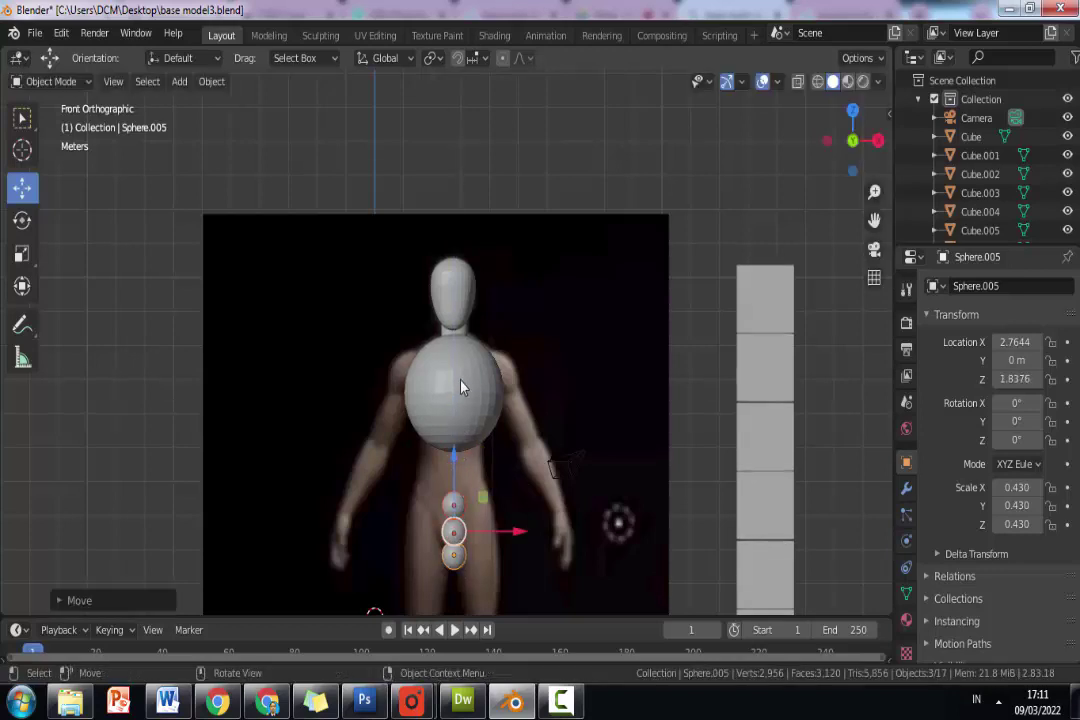
Select the chest sphere again and save the file.
{"action": "left_click", "coordinate": [461, 387]}
{"action": "scroll", "coordinate": [452, 386], "scroll_direction": "up", "scroll_amount": 2}
{"action": "key", "text": "ctrl+s"}
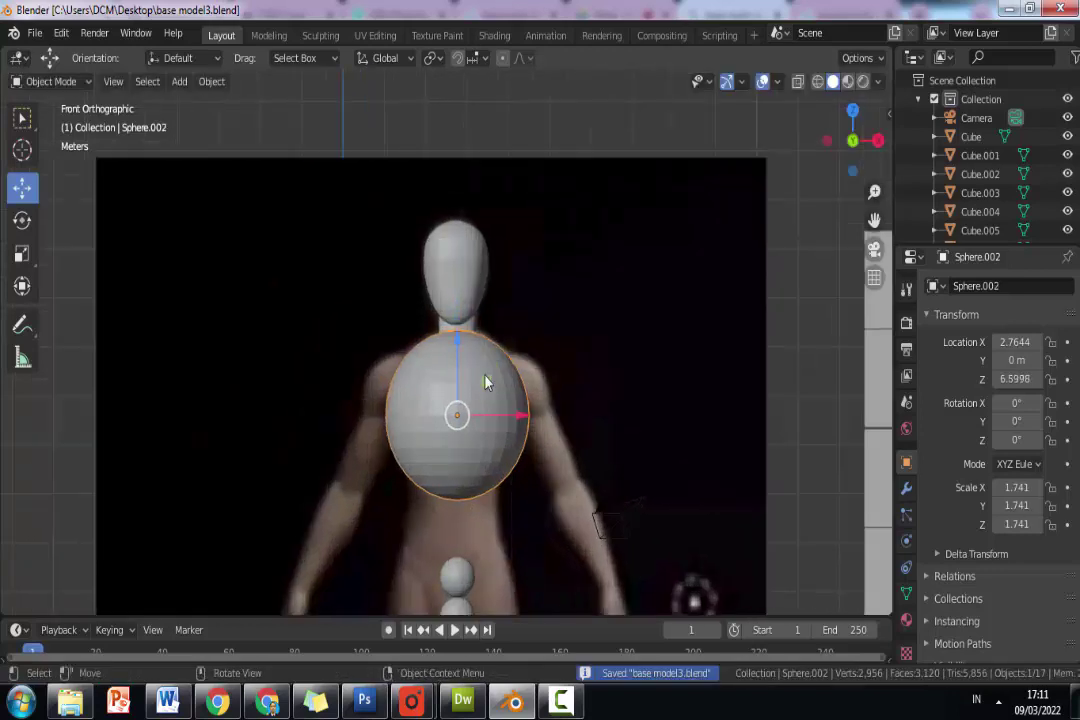
Switch the chest sphere to Sculpt Mode and enlarge the Elastic Deform brush radius to 124 px.
{"action": "left_click", "coordinate": [78, 84]}
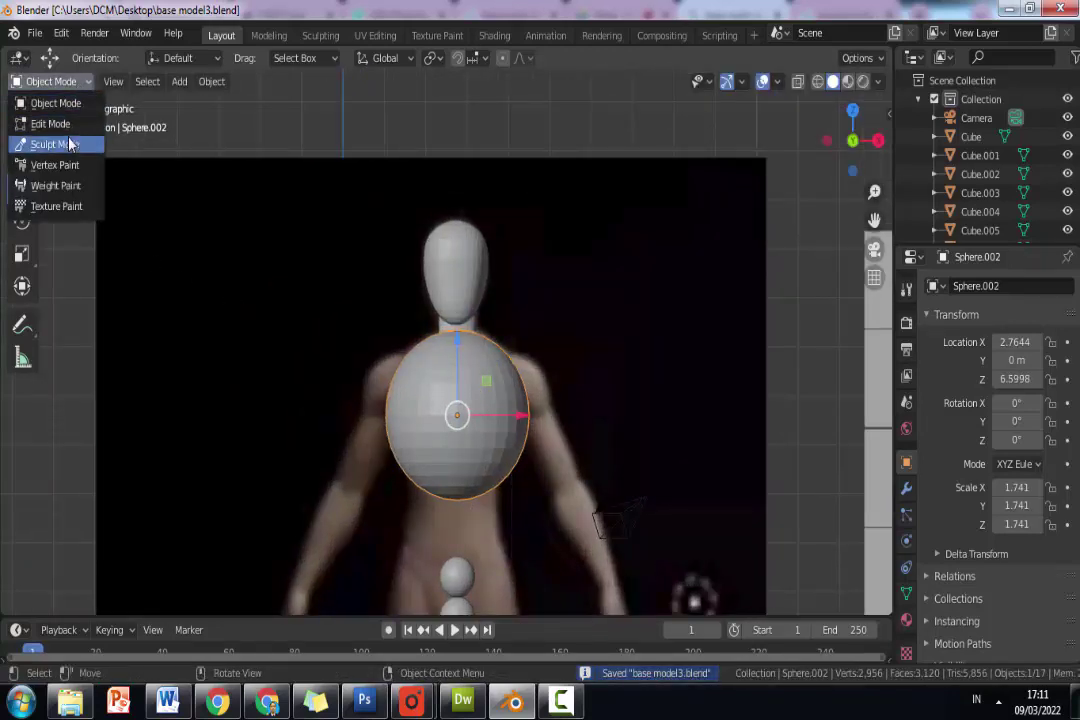
{"action": "left_click", "coordinate": [55, 145]}
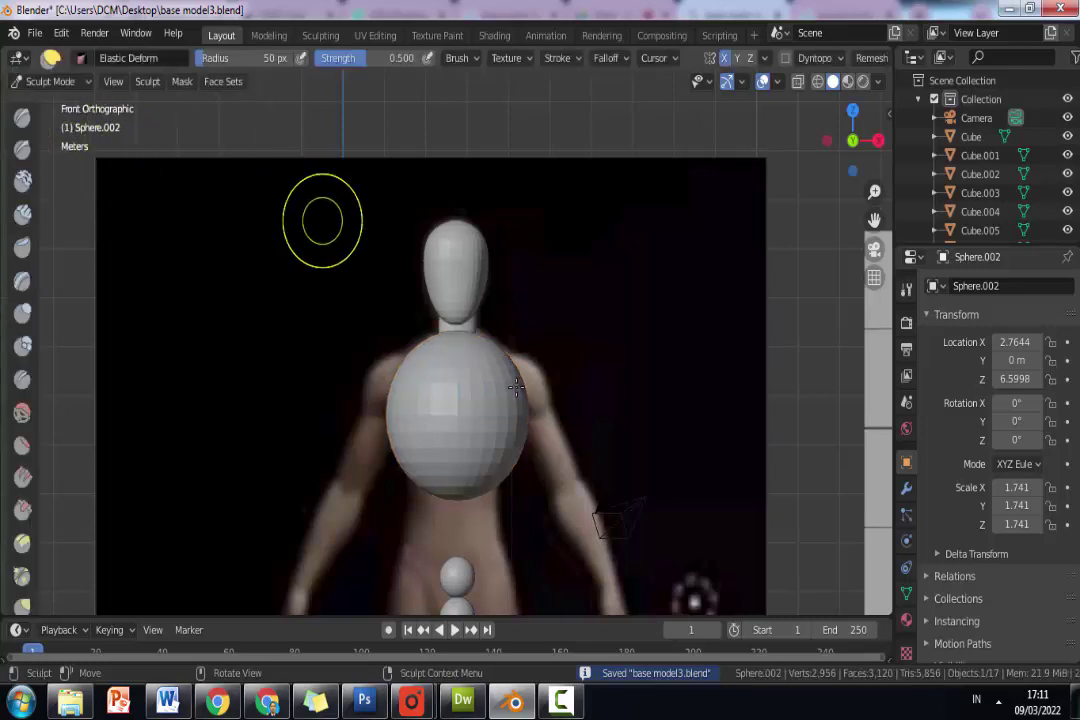
{"action": "scroll", "coordinate": [509, 386], "scroll_direction": "up", "scroll_amount": 2}
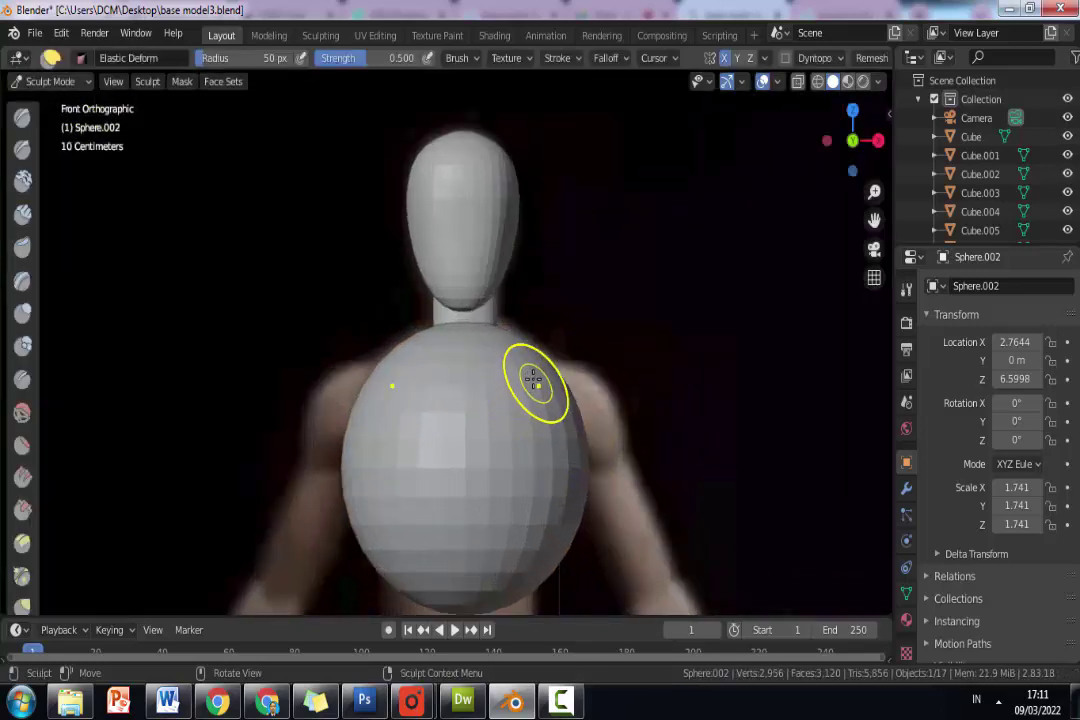
{"action": "scroll", "coordinate": [35, 513], "scroll_direction": "down", "scroll_amount": 4}
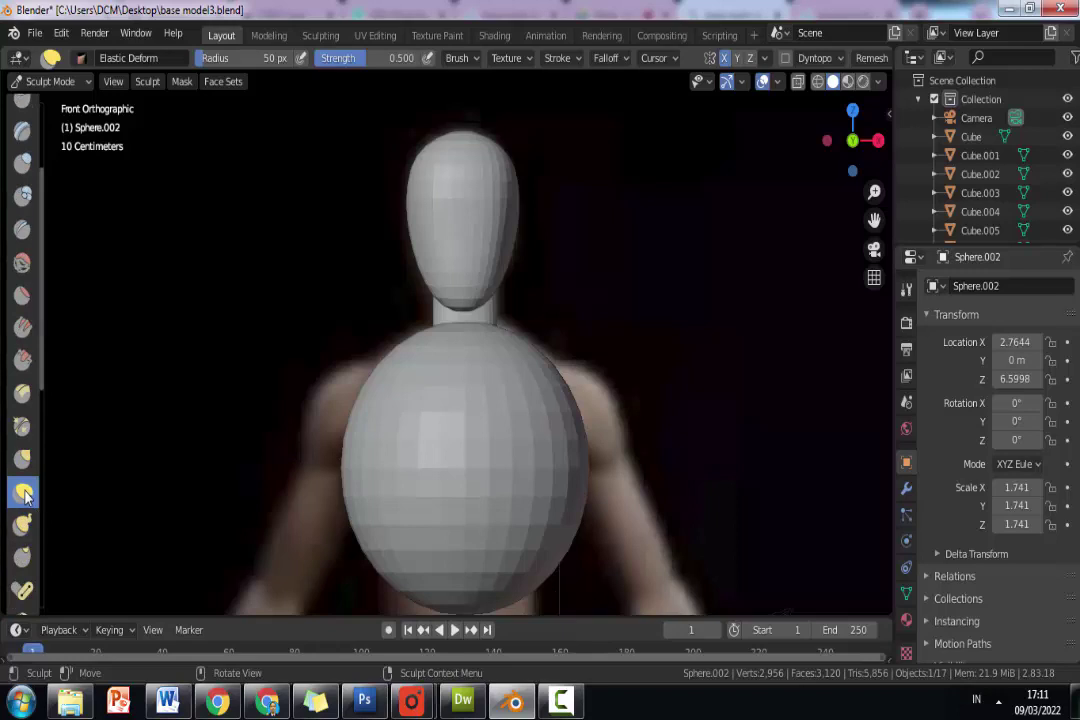
{"action": "key", "text": "f"}
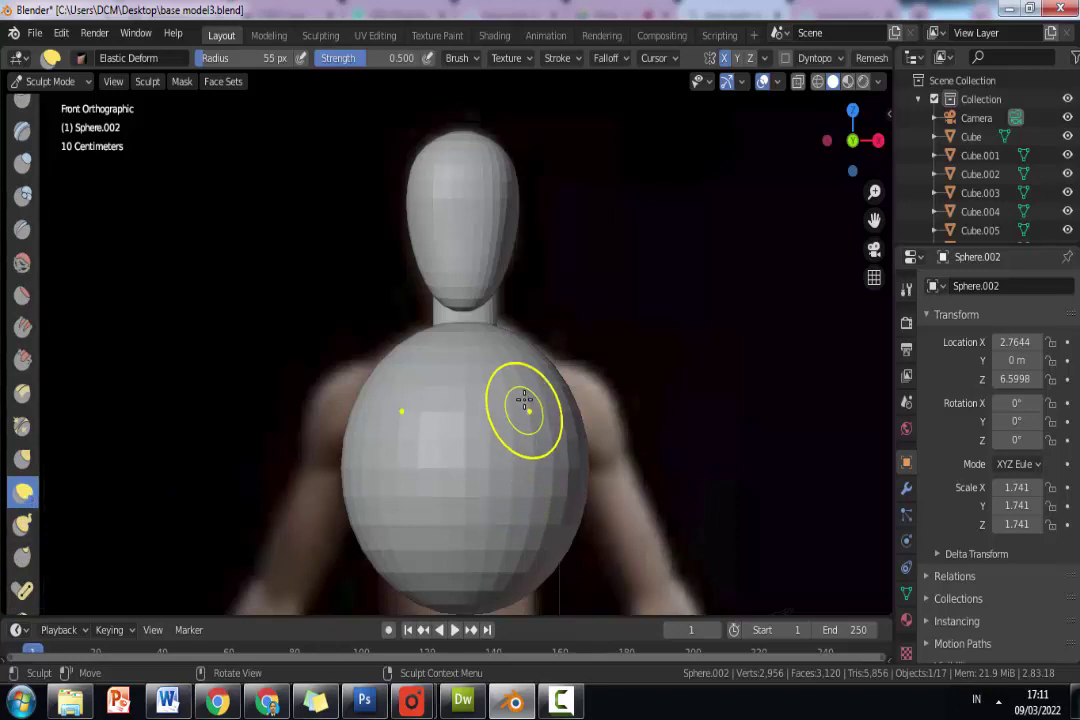
{"action": "left_click", "coordinate": [575, 420]}
Push in the front of the chest sphere with Elastic Deform strokes from the side, flattening it into a slimmer torso.
{"action": "mouse_move", "coordinate": [572, 411]}
{"action": "middle_mouse_down"}
{"action": "mouse_move", "coordinate": [381, 422]}
{"action": "mouse_move", "coordinate": [362, 407]}
{"action": "middle_mouse_up"}
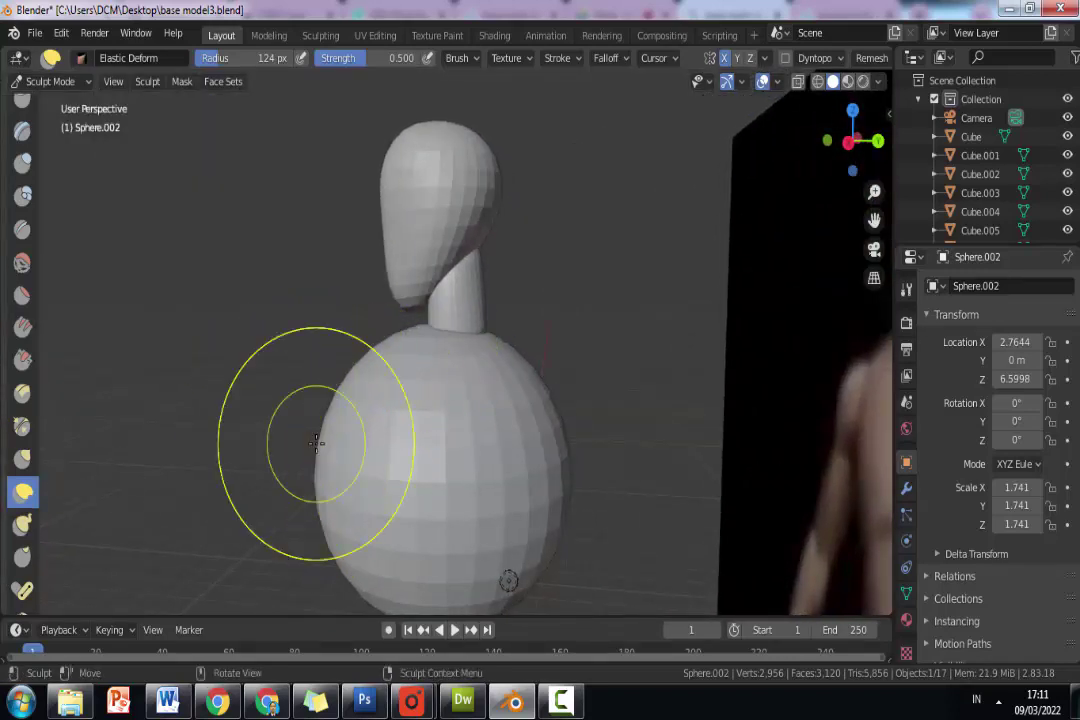
{"action": "mouse_move", "coordinate": [326, 450]}
{"action": "left_mouse_down"}
{"action": "mouse_move", "coordinate": [525, 455]}
{"action": "mouse_move", "coordinate": [472, 446]}
{"action": "mouse_move", "coordinate": [532, 440]}
{"action": "mouse_move", "coordinate": [494, 405]}
{"action": "mouse_move", "coordinate": [501, 393]}
{"action": "mouse_move", "coordinate": [412, 415]}
{"action": "mouse_move", "coordinate": [429, 409]}
{"action": "mouse_move", "coordinate": [413, 392]}
{"action": "left_mouse_up"}
{"action": "scroll", "coordinate": [532, 440], "scroll_direction": "down", "scroll_amount": 3}
{"action": "scroll", "coordinate": [461, 404], "scroll_direction": "up", "scroll_amount": 2}
{"action": "mouse_move", "coordinate": [366, 494]}
{"action": "left_mouse_down"}
{"action": "mouse_move", "coordinate": [424, 516]}
{"action": "mouse_move", "coordinate": [484, 514]}
{"action": "left_mouse_up"}
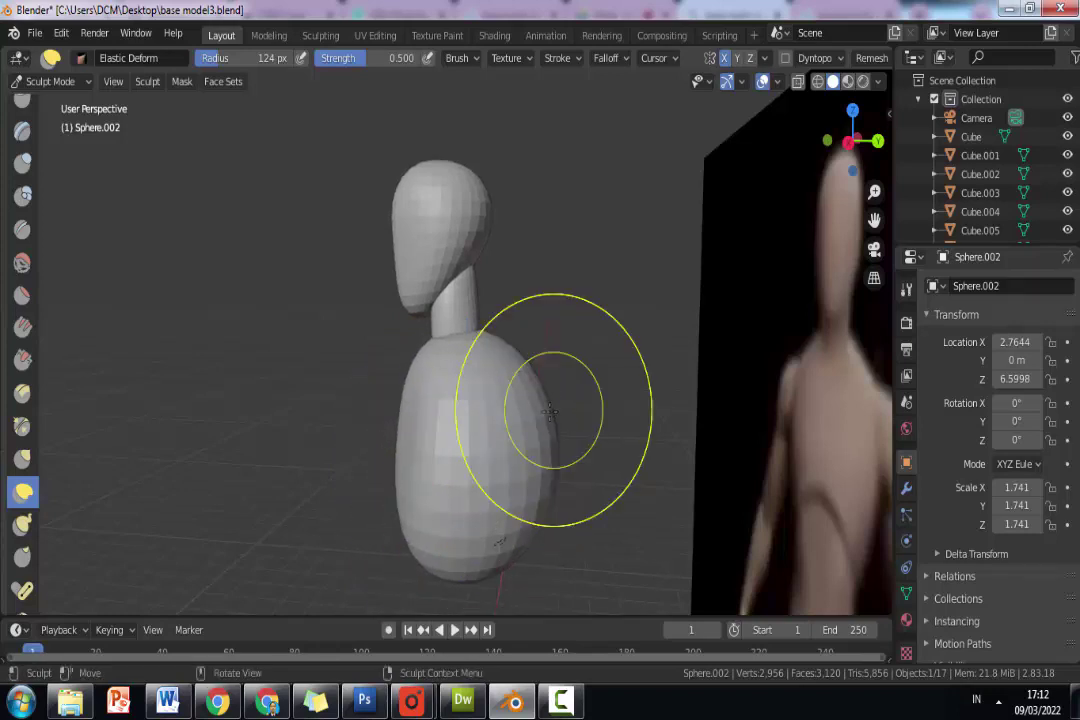
Push in the back of the chest sphere with Elastic Deform strokes and adjust its underside and front surface.
{"action": "left_click_drag", "start_coordinate": [549, 410], "coordinate": [546, 412]}
{"action": "left_click_drag", "start_coordinate": [456, 413], "coordinate": [478, 423]}
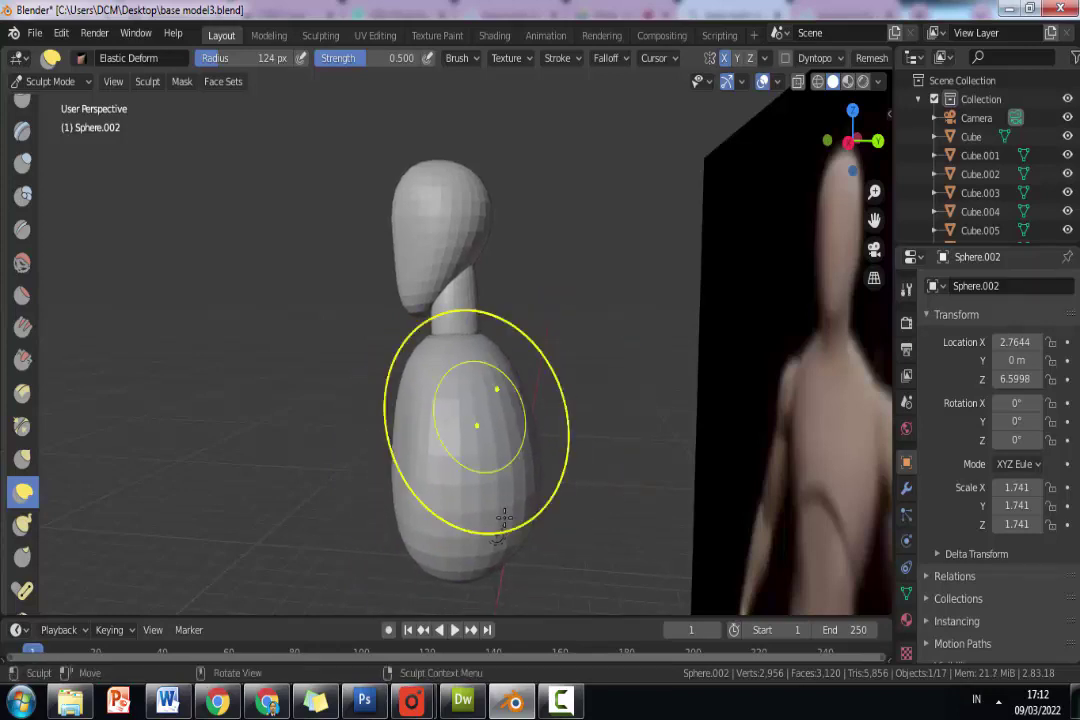
{"action": "left_click_drag", "start_coordinate": [478, 549], "coordinate": [474, 522]}
{"action": "mouse_move", "coordinate": [313, 433]}
{"action": "middle_mouse_down"}
{"action": "mouse_move", "coordinate": [576, 424]}
{"action": "mouse_move", "coordinate": [469, 419]}
{"action": "middle_mouse_up"}
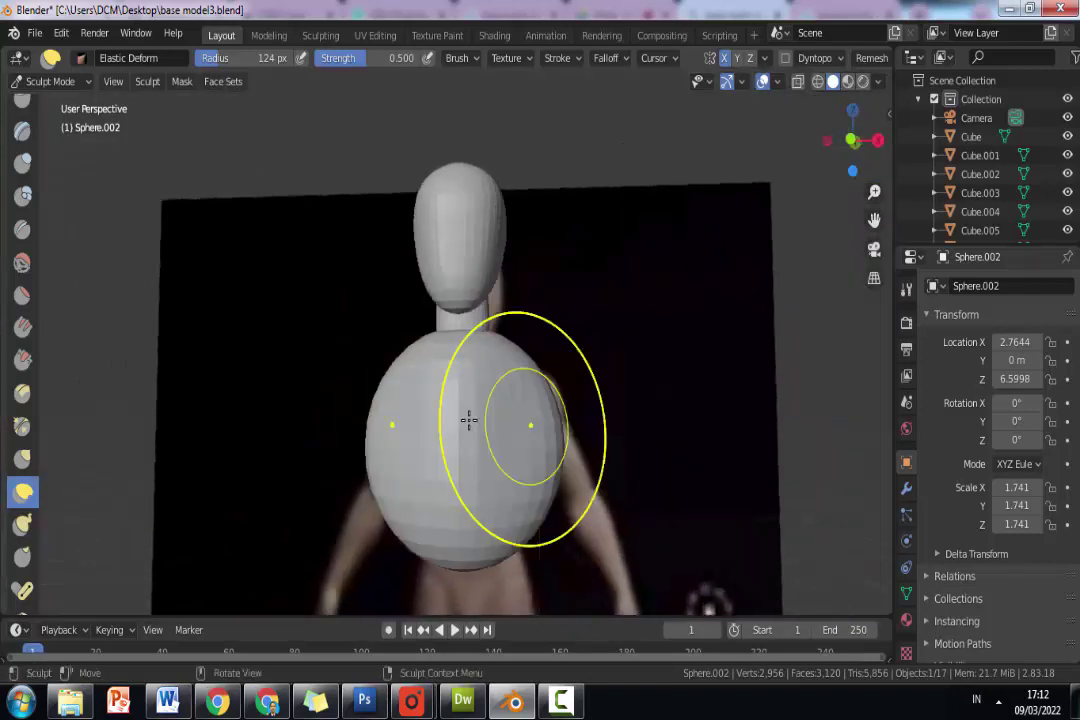
{"action": "left_click_drag", "start_coordinate": [464, 411], "coordinate": [498, 416]}
{"action": "scroll", "coordinate": [502, 430], "scroll_direction": "up", "scroll_amount": 1}
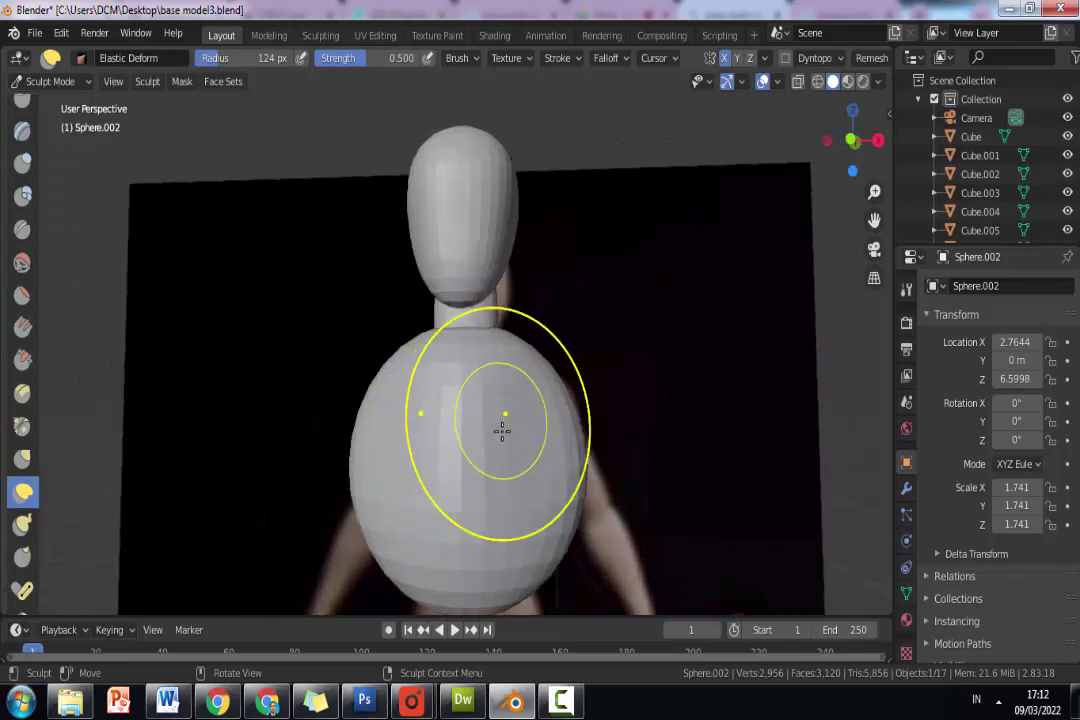
Squeeze the sides of the chest sphere inward in front view and push its underside up into a flatter base.
{"action": "middle_click_drag", "start_coordinate": [504, 472], "coordinate": [525, 402]}
{"action": "key", "text": "KP_1"}
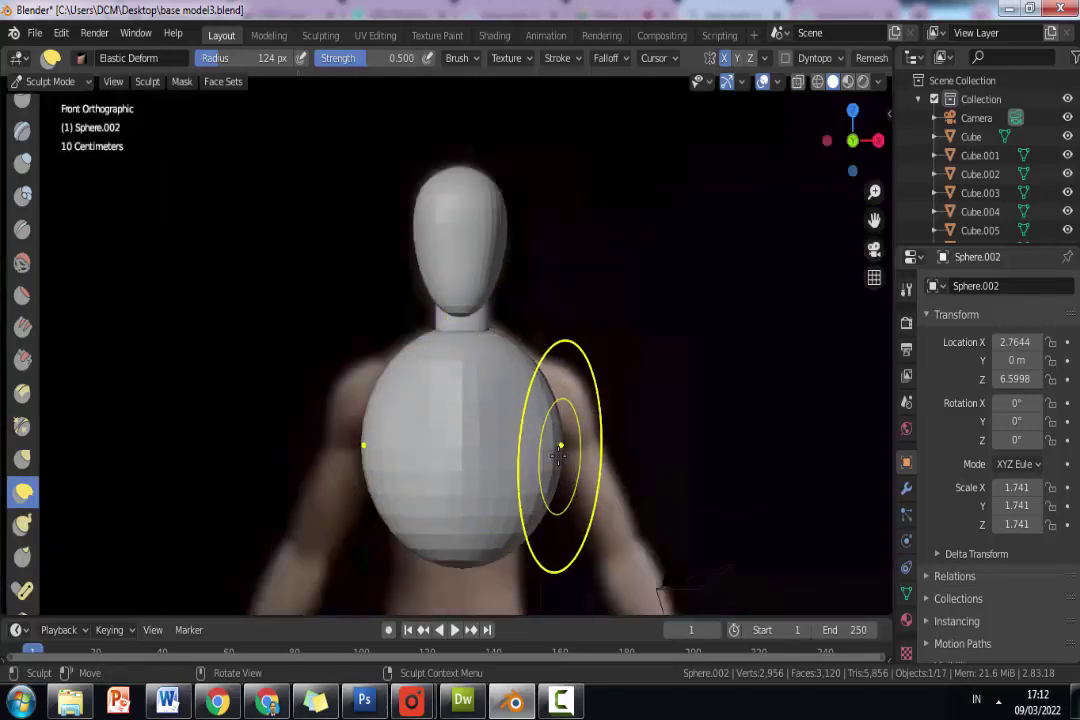
{"action": "mouse_move", "coordinate": [558, 456]}
{"action": "left_mouse_down"}
{"action": "mouse_move", "coordinate": [489, 441]}
{"action": "mouse_move", "coordinate": [506, 410]}
{"action": "left_mouse_up"}
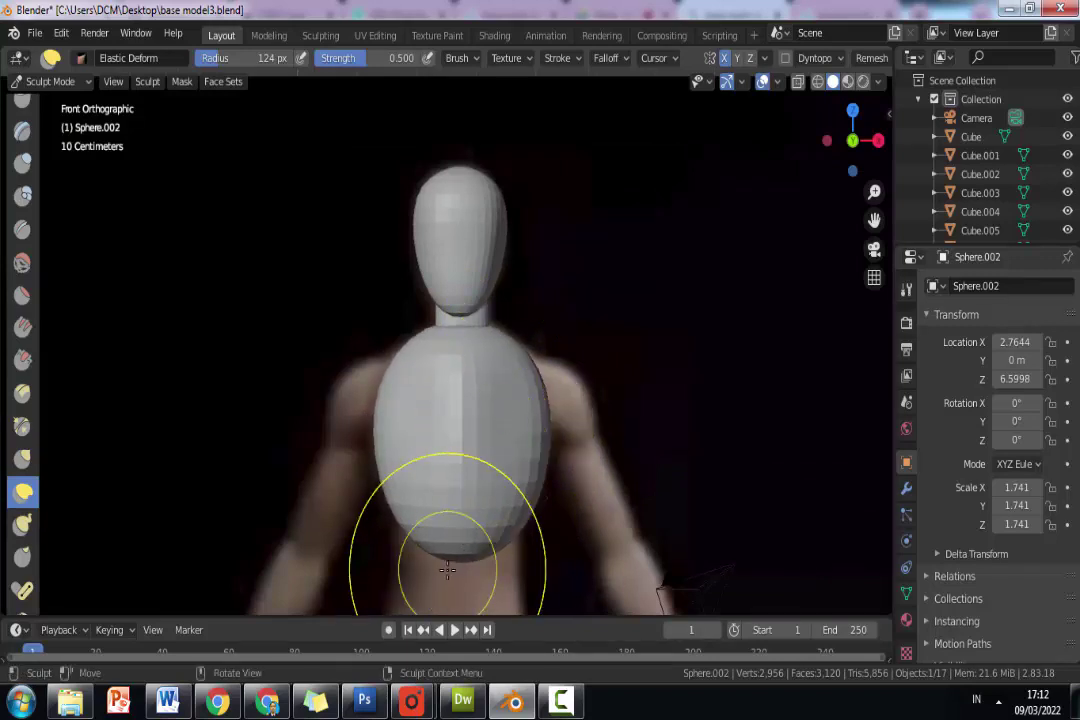
{"action": "left_click_drag", "start_coordinate": [458, 556], "coordinate": [457, 521]}
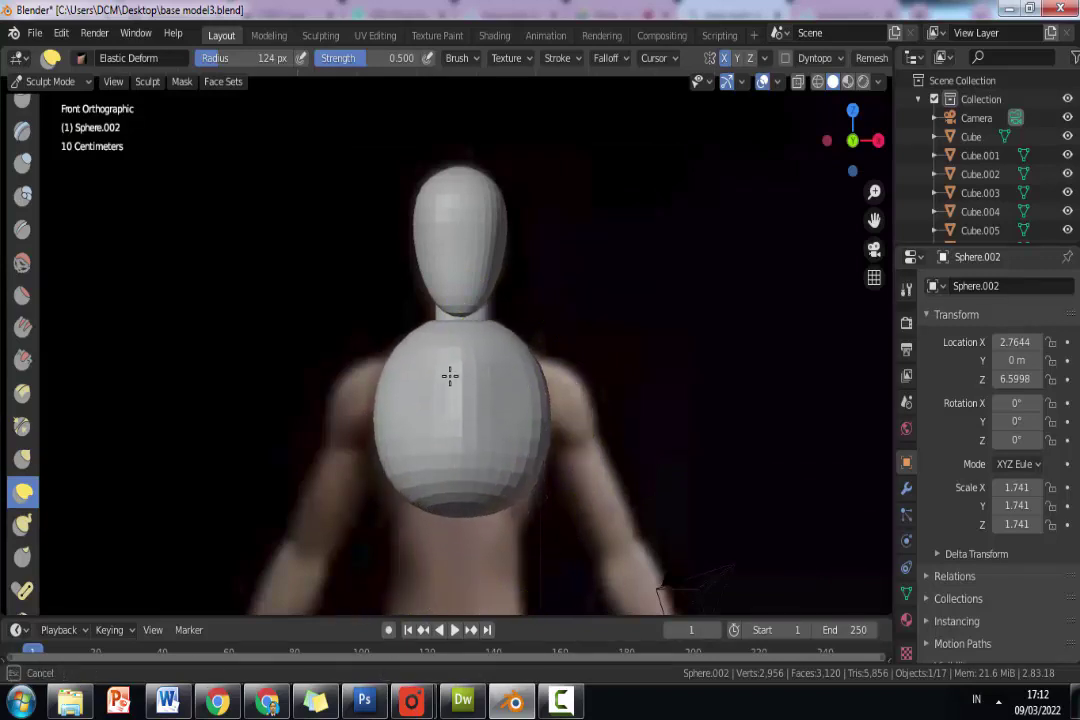
{"action": "mouse_move", "coordinate": [448, 375]}
{"action": "left_mouse_down"}
{"action": "mouse_move", "coordinate": [446, 504]}
{"action": "mouse_move", "coordinate": [442, 470]}
{"action": "mouse_move", "coordinate": [513, 477]}
{"action": "mouse_move", "coordinate": [565, 532]}
{"action": "left_mouse_up"}
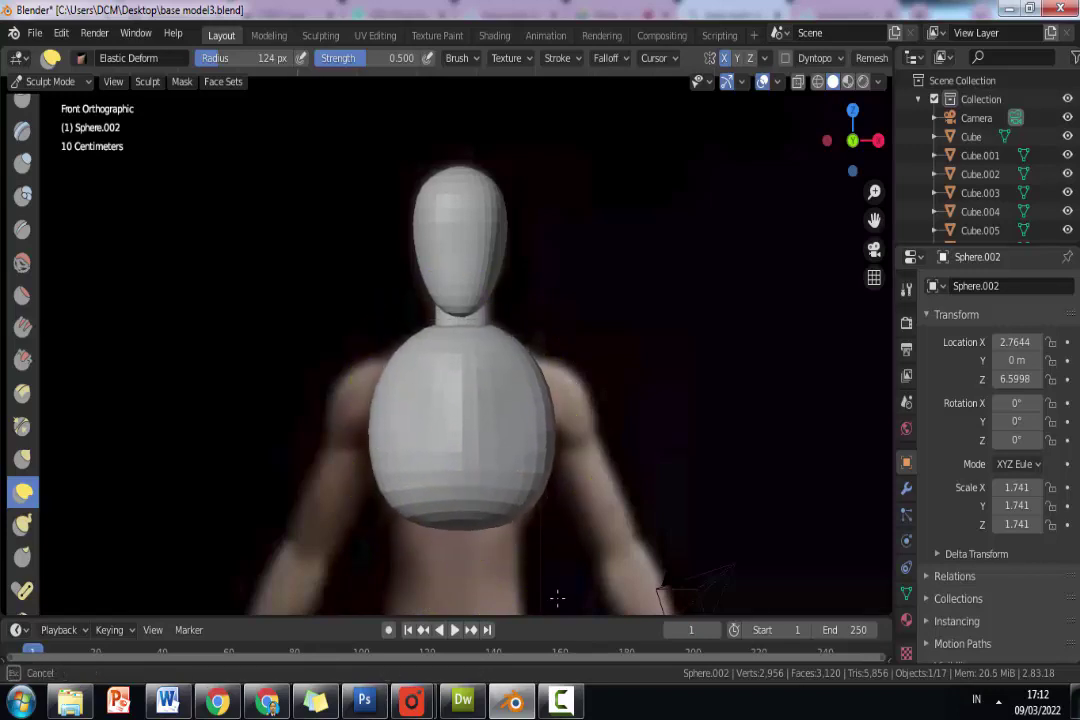
{"action": "left_click_drag", "start_coordinate": [560, 600], "coordinate": [555, 602]}
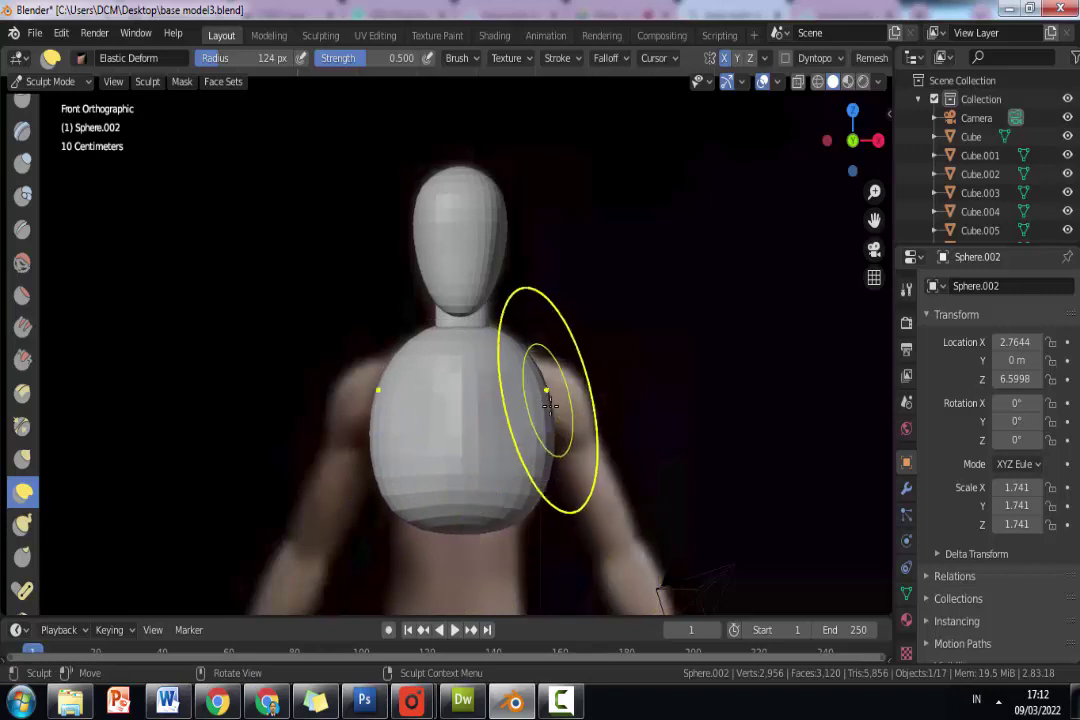
Broaden the sides of the chest sphere and adjust its front and upper surface below the neck with Elastic Deform strokes.
{"action": "mouse_move", "coordinate": [543, 408]}
{"action": "left_mouse_down"}
{"action": "mouse_move", "coordinate": [567, 408]}
{"action": "mouse_move", "coordinate": [554, 421]}
{"action": "left_mouse_up"}
{"action": "mouse_move", "coordinate": [554, 421]}
{"action": "middle_mouse_down"}
{"action": "mouse_move", "coordinate": [451, 424]}
{"action": "mouse_move", "coordinate": [392, 447]}
{"action": "mouse_move", "coordinate": [516, 446]}
{"action": "middle_mouse_up"}
{"action": "mouse_move", "coordinate": [441, 410]}
{"action": "left_mouse_down"}
{"action": "mouse_move", "coordinate": [465, 407]}
{"action": "mouse_move", "coordinate": [424, 410]}
{"action": "left_mouse_up"}
{"action": "left_click_drag", "start_coordinate": [489, 338], "coordinate": [482, 314]}
{"action": "key", "text": "KP_1"}
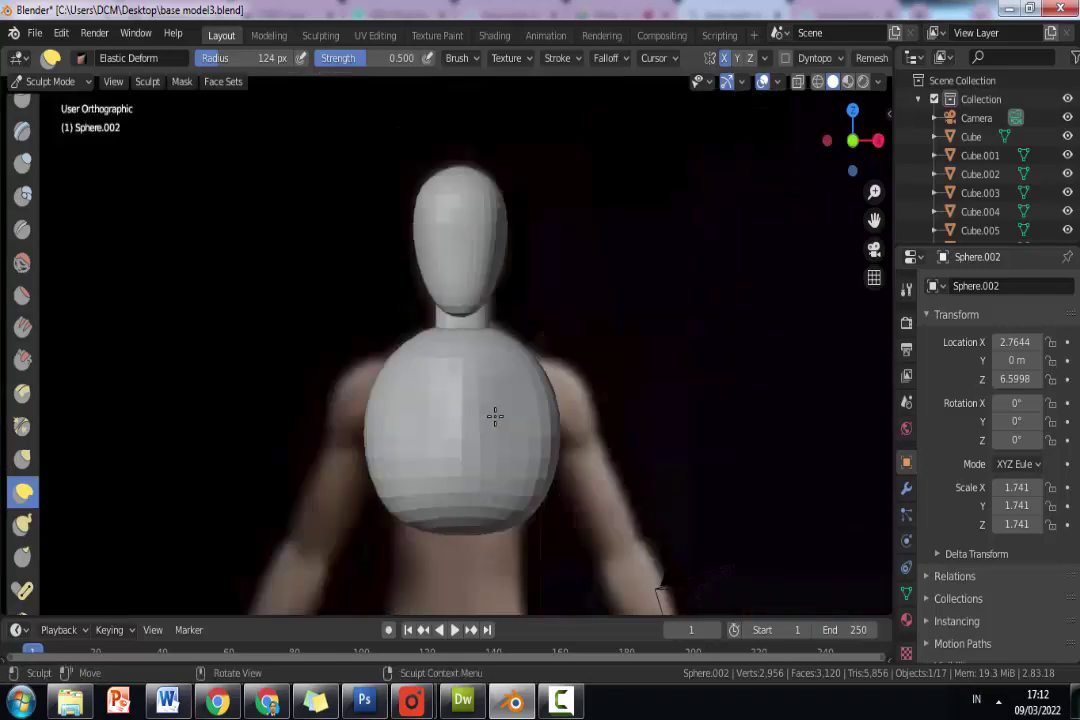
Refine the shoulder slopes in front view and pull the lower sides of the chest sphere inward toward the reference.
{"action": "scroll", "coordinate": [496, 405], "scroll_direction": "up", "scroll_amount": 1}
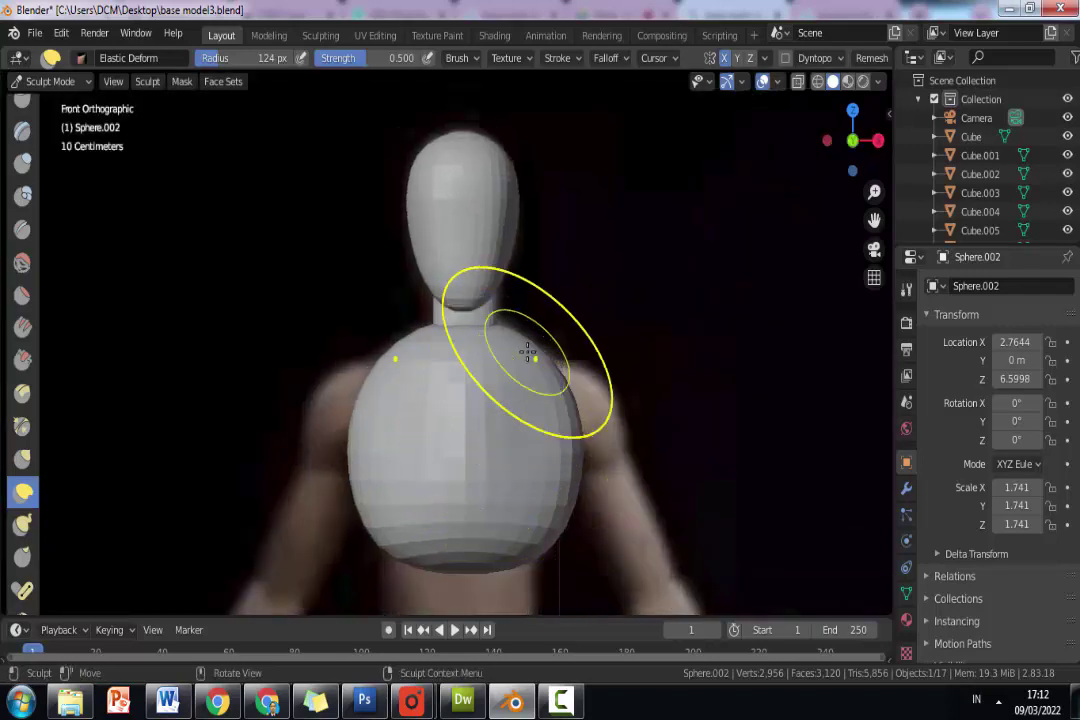
{"action": "left_click_drag", "start_coordinate": [527, 352], "coordinate": [474, 408]}
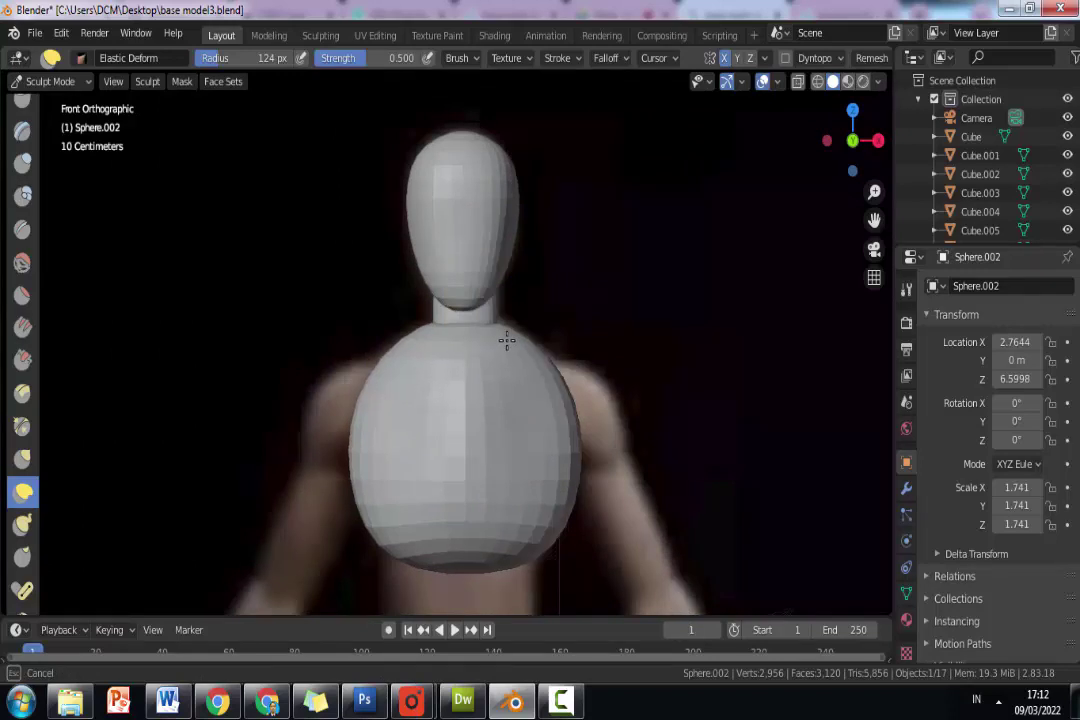
{"action": "left_click_drag", "start_coordinate": [507, 341], "coordinate": [555, 386]}
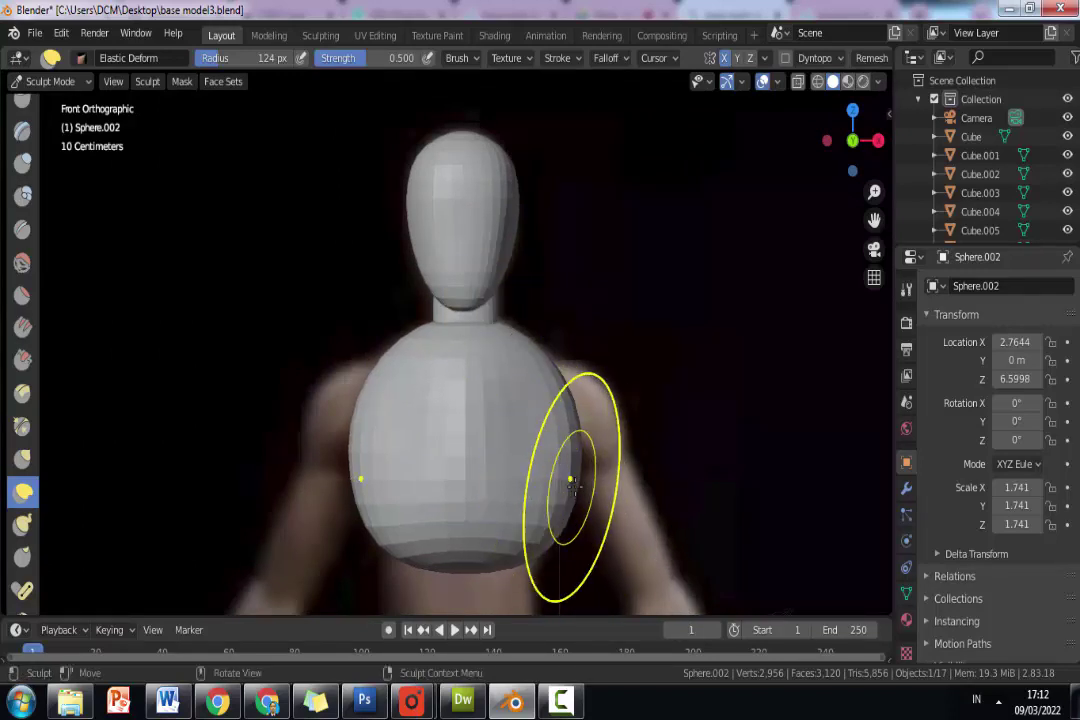
{"action": "mouse_move", "coordinate": [570, 482]}
{"action": "left_mouse_down"}
{"action": "mouse_move", "coordinate": [497, 460]}
{"action": "mouse_move", "coordinate": [552, 470]}
{"action": "mouse_move", "coordinate": [546, 530]}
{"action": "mouse_move", "coordinate": [547, 505]}
{"action": "mouse_move", "coordinate": [513, 494]}
{"action": "left_mouse_up"}
Push back the upper front of the chest sphere from the side to shape the slope below the neck.
{"action": "scroll", "coordinate": [513, 494], "scroll_direction": "down", "scroll_amount": 2}
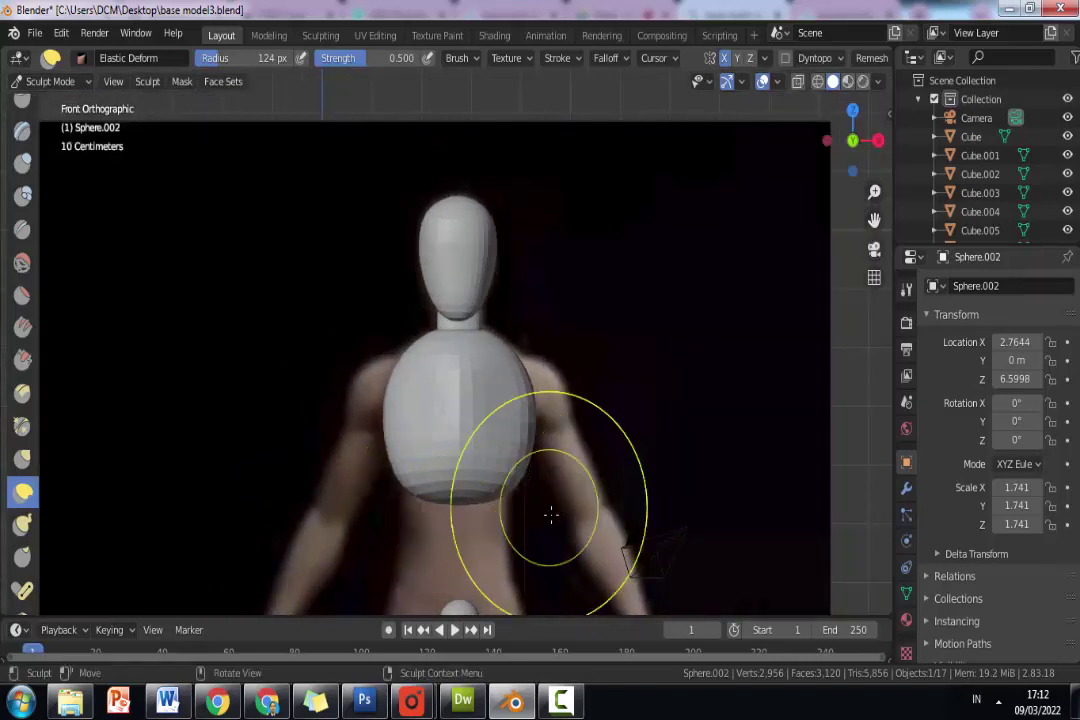
{"action": "middle_click_drag", "start_coordinate": [550, 514], "coordinate": [430, 420]}
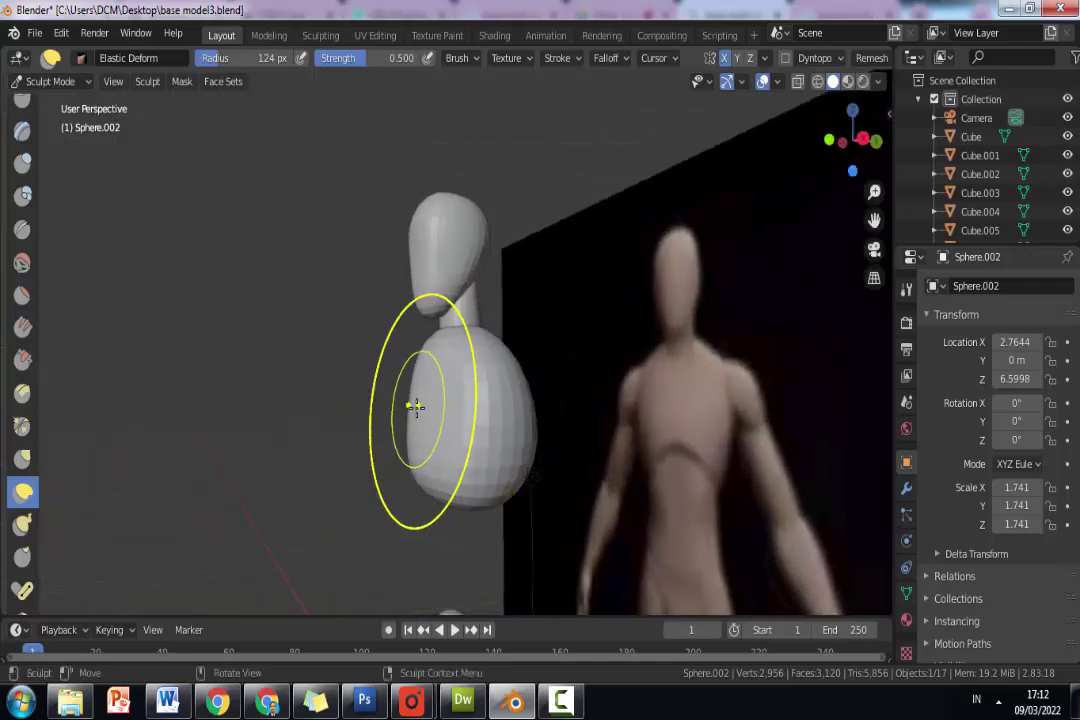
{"action": "mouse_move", "coordinate": [415, 405]}
{"action": "left_mouse_down"}
{"action": "mouse_move", "coordinate": [448, 410]}
{"action": "mouse_move", "coordinate": [427, 345]}
{"action": "mouse_move", "coordinate": [449, 376]}
{"action": "left_mouse_up"}
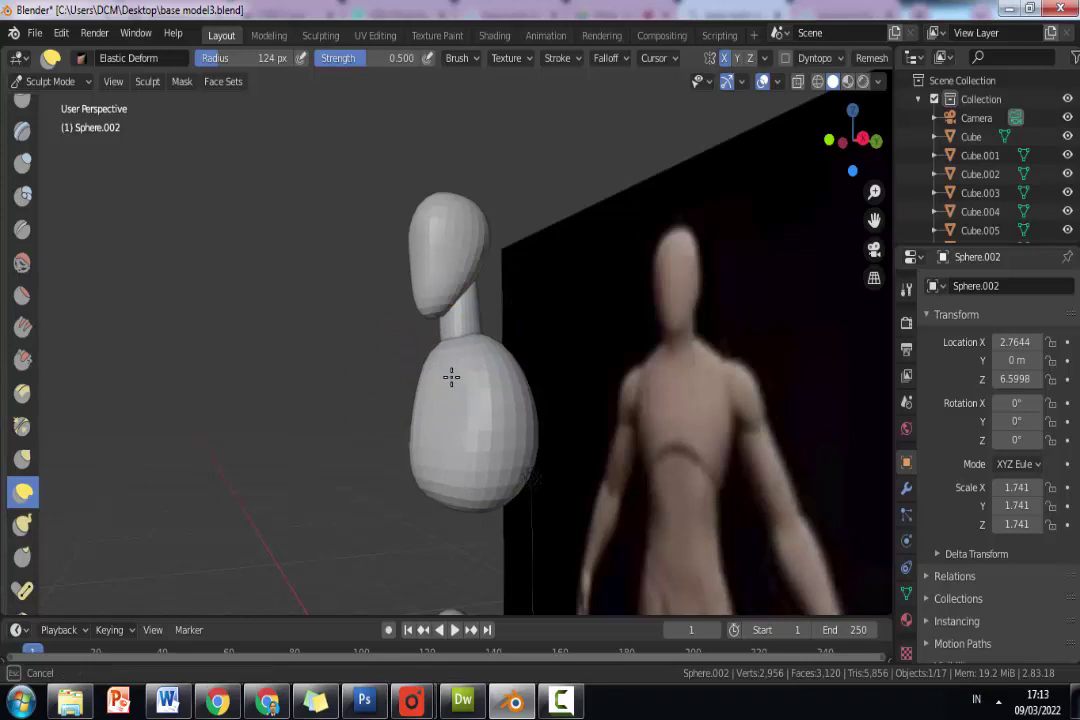
{"action": "left_click_drag", "start_coordinate": [449, 356], "coordinate": [430, 366]}
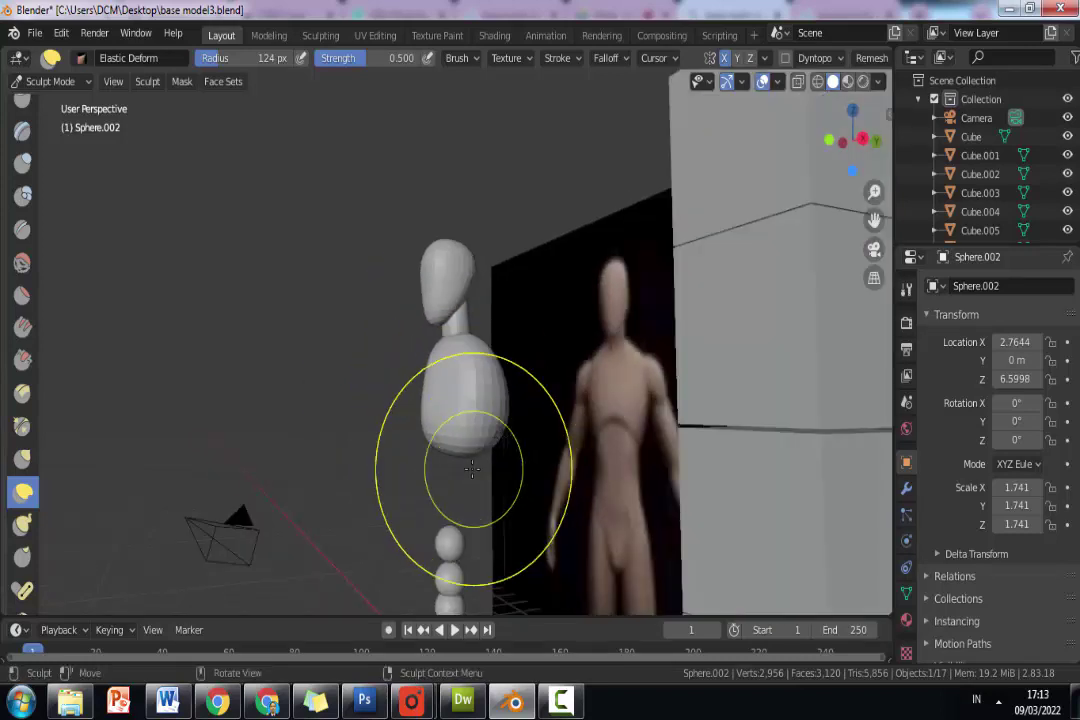
Slim the back of the chest sphere with Elastic Deform strokes and touch up its front surface.
{"action": "mouse_move", "coordinate": [500, 448]}
{"action": "middle_mouse_down"}
{"action": "mouse_move", "coordinate": [396, 454]}
{"action": "mouse_move", "coordinate": [492, 428]}
{"action": "middle_mouse_up"}
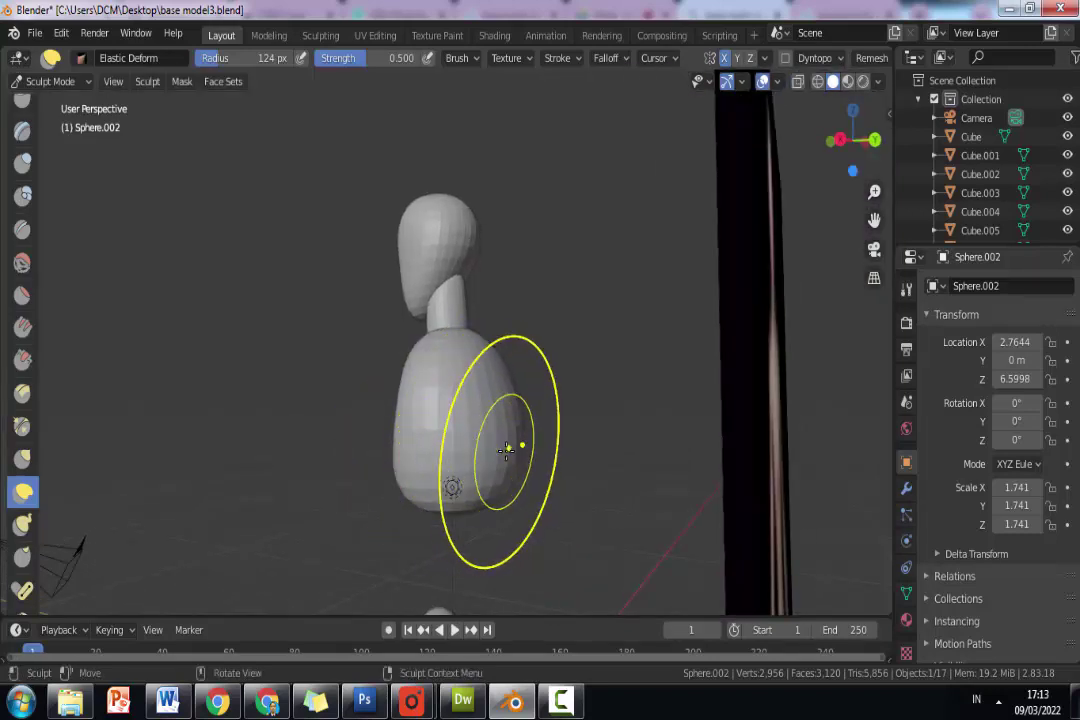
{"action": "mouse_move", "coordinate": [507, 450]}
{"action": "left_mouse_down"}
{"action": "mouse_move", "coordinate": [457, 452]}
{"action": "mouse_move", "coordinate": [467, 451]}
{"action": "left_mouse_up"}
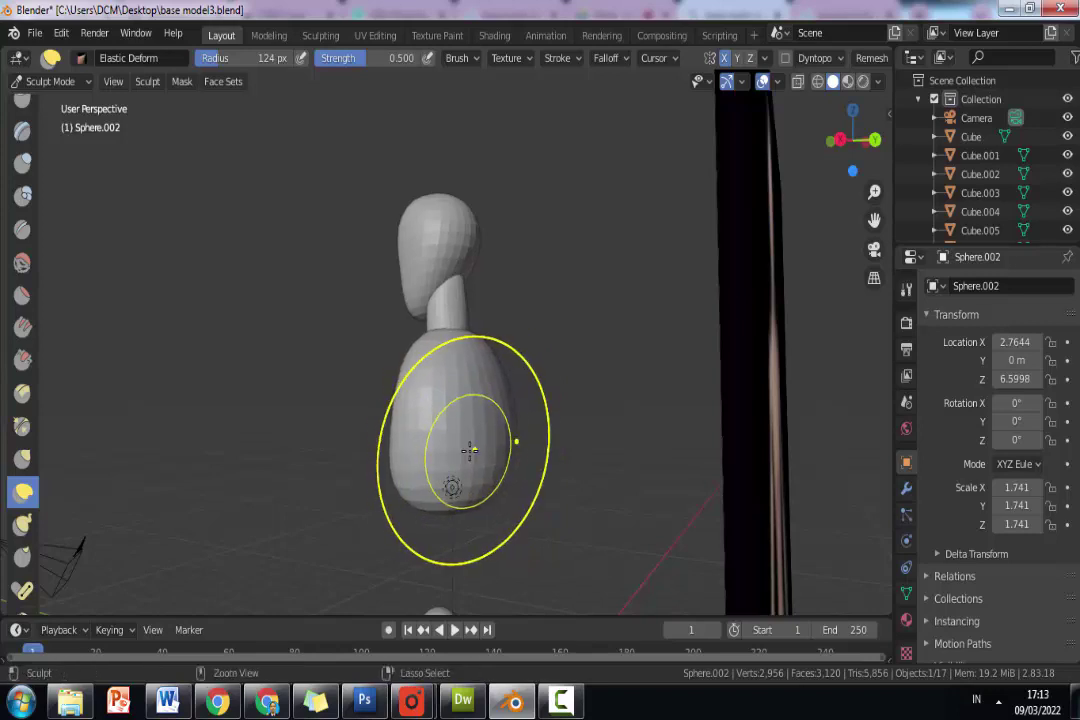
{"action": "mouse_move", "coordinate": [301, 518]}
{"action": "middle_mouse_down"}
{"action": "mouse_move", "coordinate": [439, 460]}
{"action": "mouse_move", "coordinate": [492, 458]}
{"action": "mouse_move", "coordinate": [477, 453]}
{"action": "middle_mouse_up"}
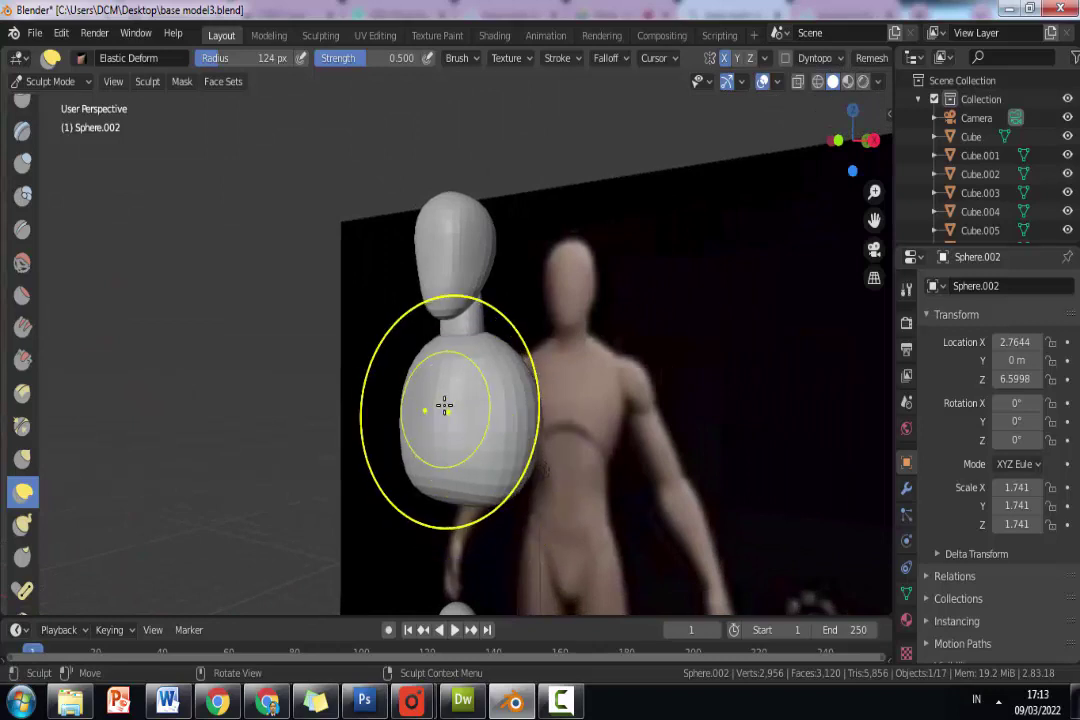
{"action": "left_click_drag", "start_coordinate": [444, 405], "coordinate": [455, 405]}
{"action": "middle_click_drag", "start_coordinate": [460, 405], "coordinate": [459, 408]}
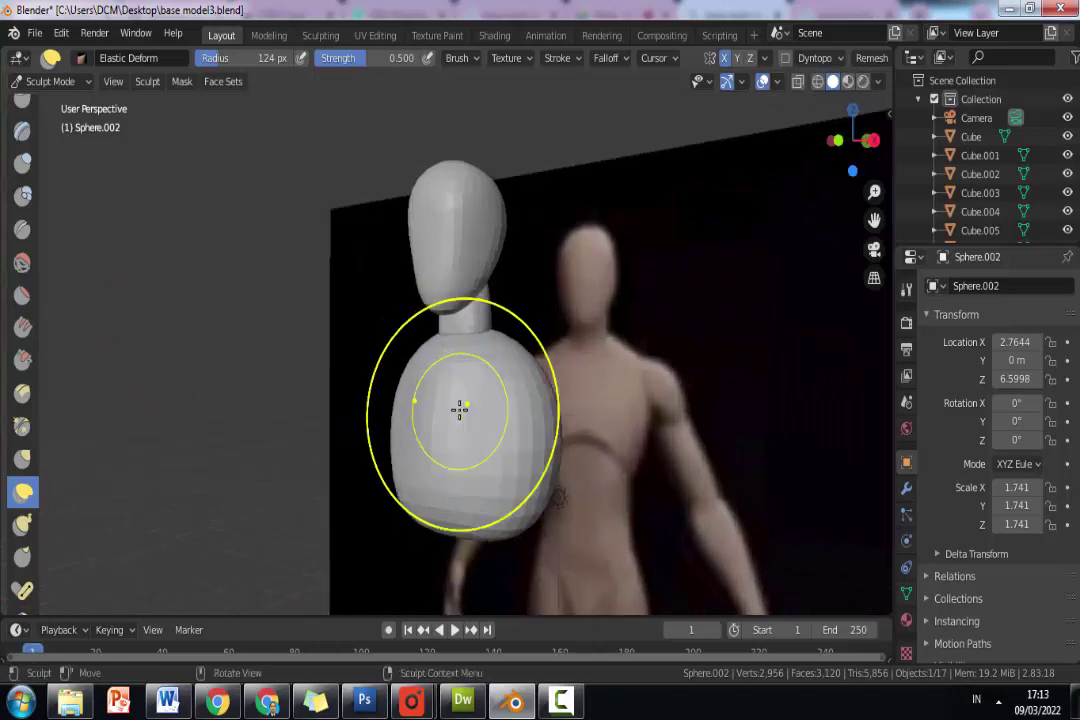
{"action": "scroll", "coordinate": [459, 408], "scroll_direction": "up", "scroll_amount": 1}
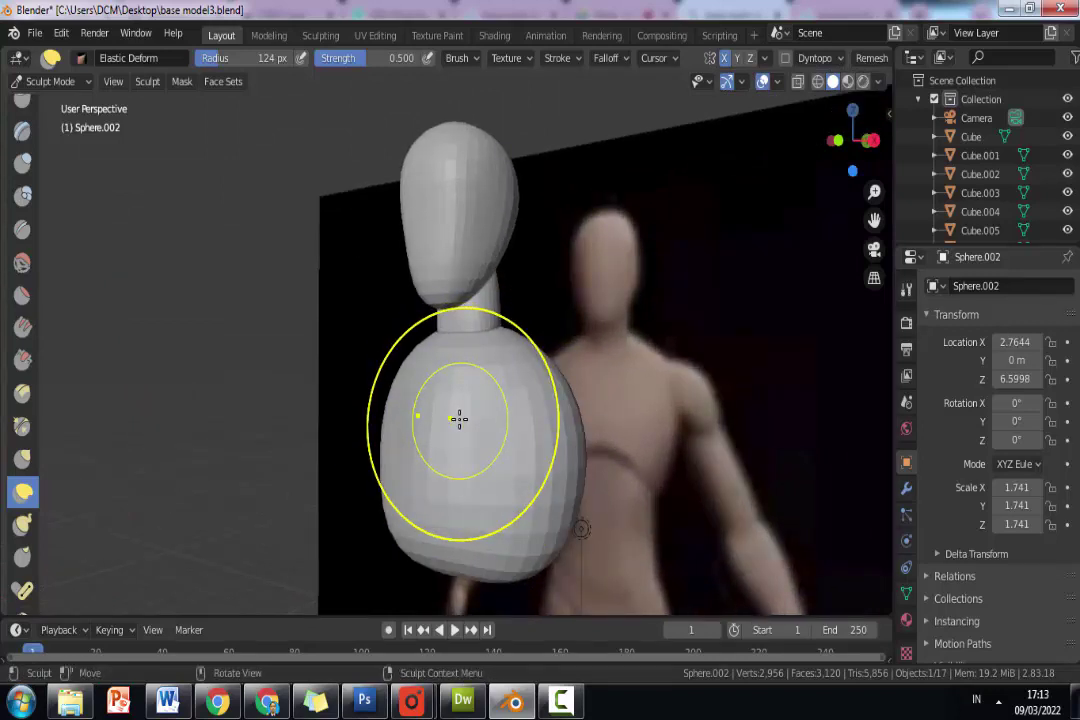
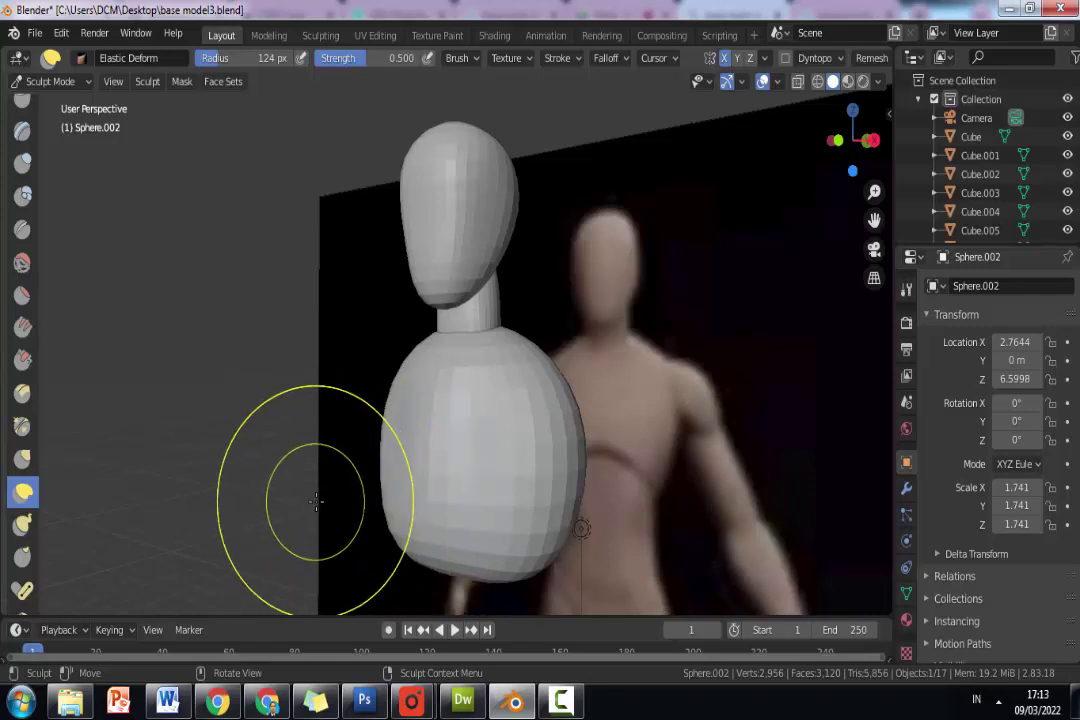
{"action": "middle_click_drag", "start_coordinate": [316, 502], "coordinate": [343, 470]}
{"action": "mouse_move", "coordinate": [372, 447]}
{"action": "middle_mouse_down"}
{"action": "mouse_move", "coordinate": [424, 451]}
{"action": "mouse_move", "coordinate": [410, 470]}
{"action": "mouse_move", "coordinate": [335, 460]}
{"action": "mouse_move", "coordinate": [352, 463]}
{"action": "middle_mouse_up"}
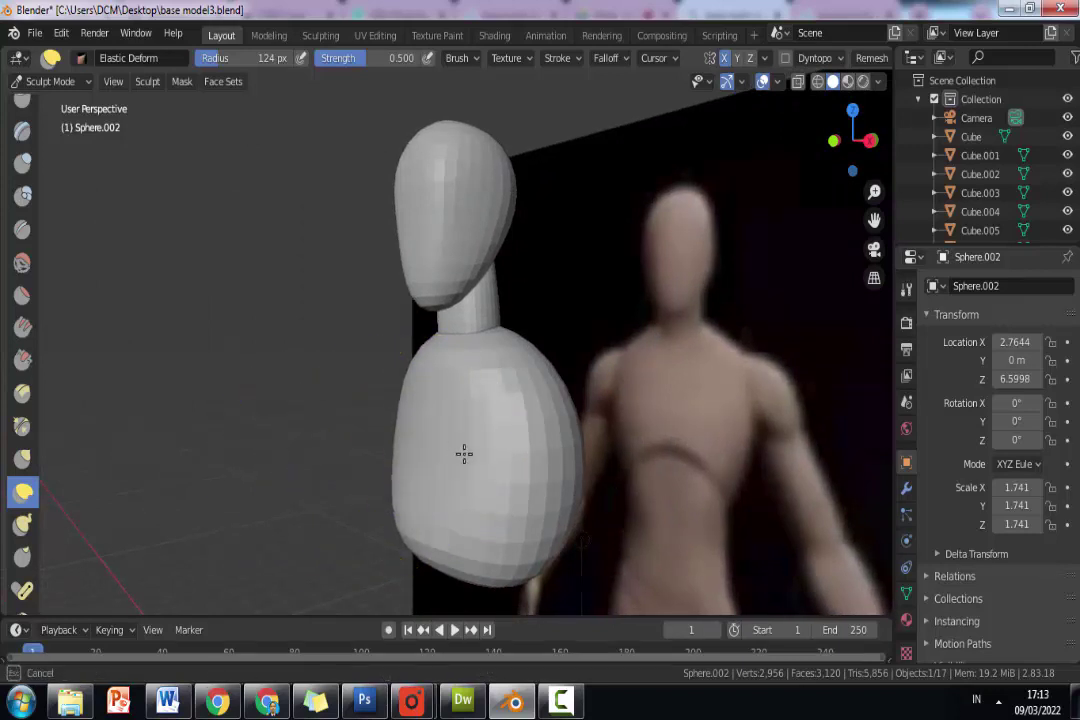
{"action": "mouse_move", "coordinate": [357, 465]}
{"action": "middle_mouse_down"}
{"action": "mouse_move", "coordinate": [332, 461]}
{"action": "mouse_move", "coordinate": [458, 441]}
{"action": "middle_mouse_up"}
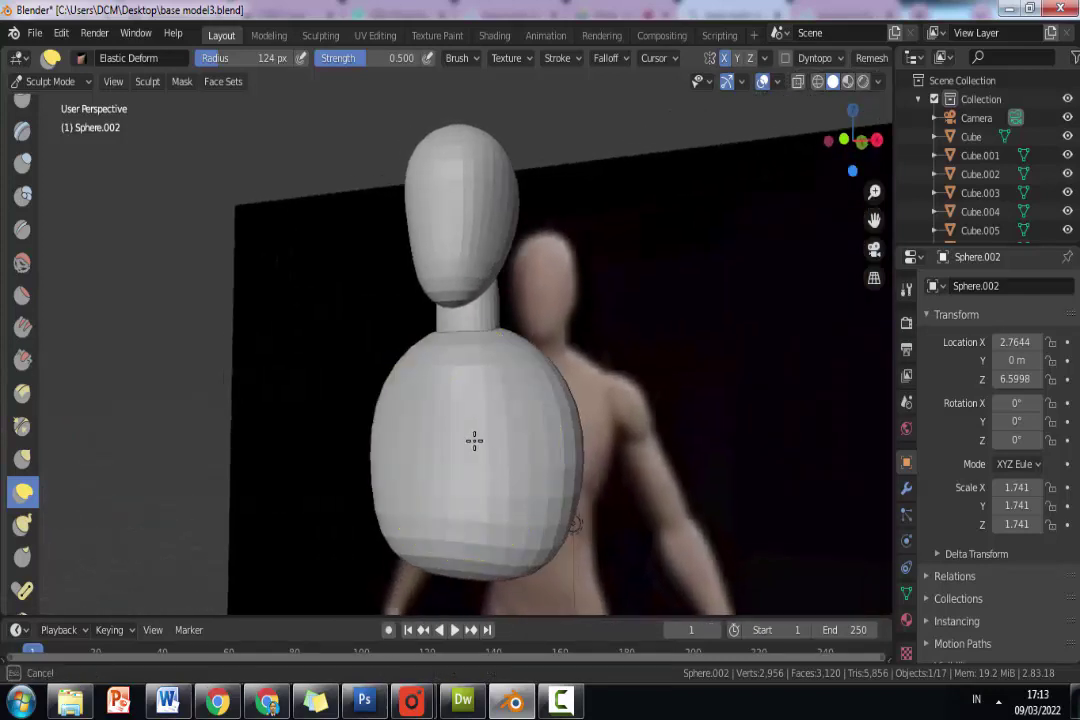
{"action": "mouse_move", "coordinate": [357, 438]}
{"action": "middle_mouse_down"}
{"action": "mouse_move", "coordinate": [513, 451]}
{"action": "mouse_move", "coordinate": [627, 395]}
{"action": "mouse_move", "coordinate": [550, 425]}
{"action": "middle_mouse_up"}
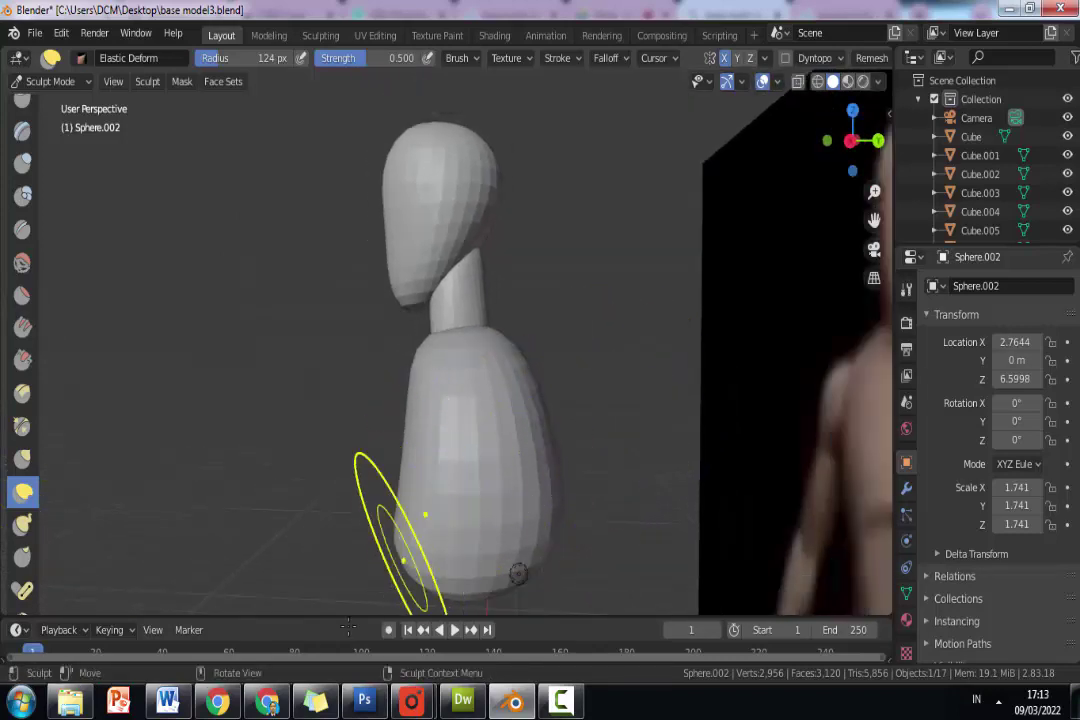
Switch to Chrome and browse the "base mesh stylized character" image results for examples of how the chest and torso are shaped.
{"action": "left_click", "coordinate": [267, 702]}
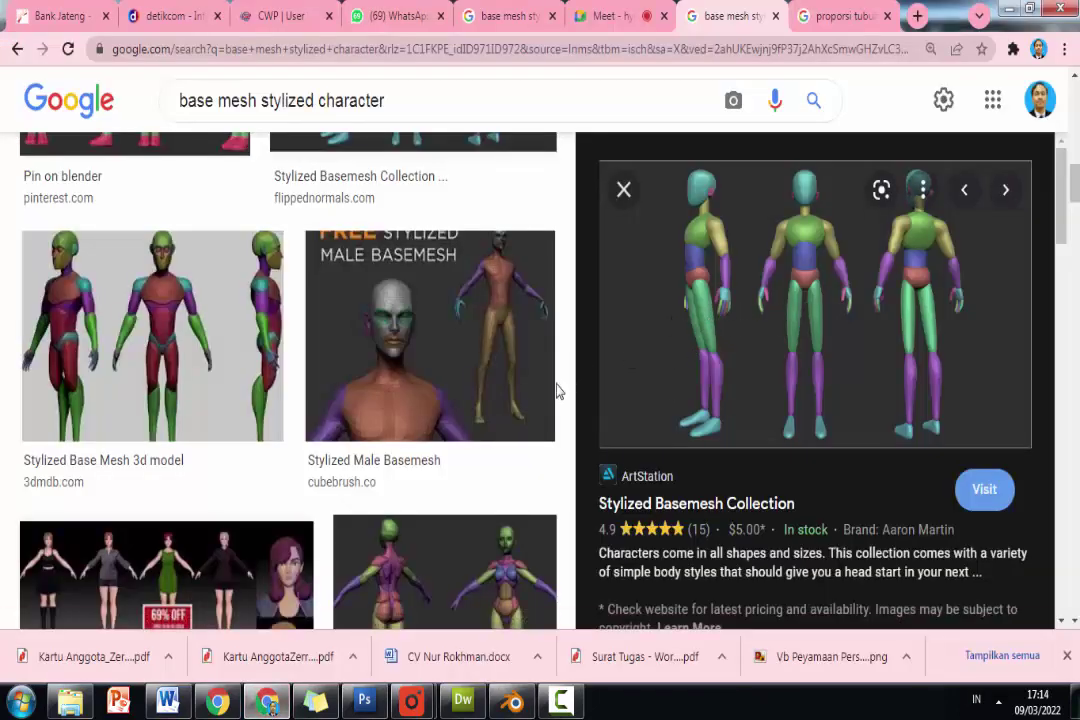
{"action": "scroll", "coordinate": [513, 410], "scroll_direction": "down", "scroll_amount": 5}
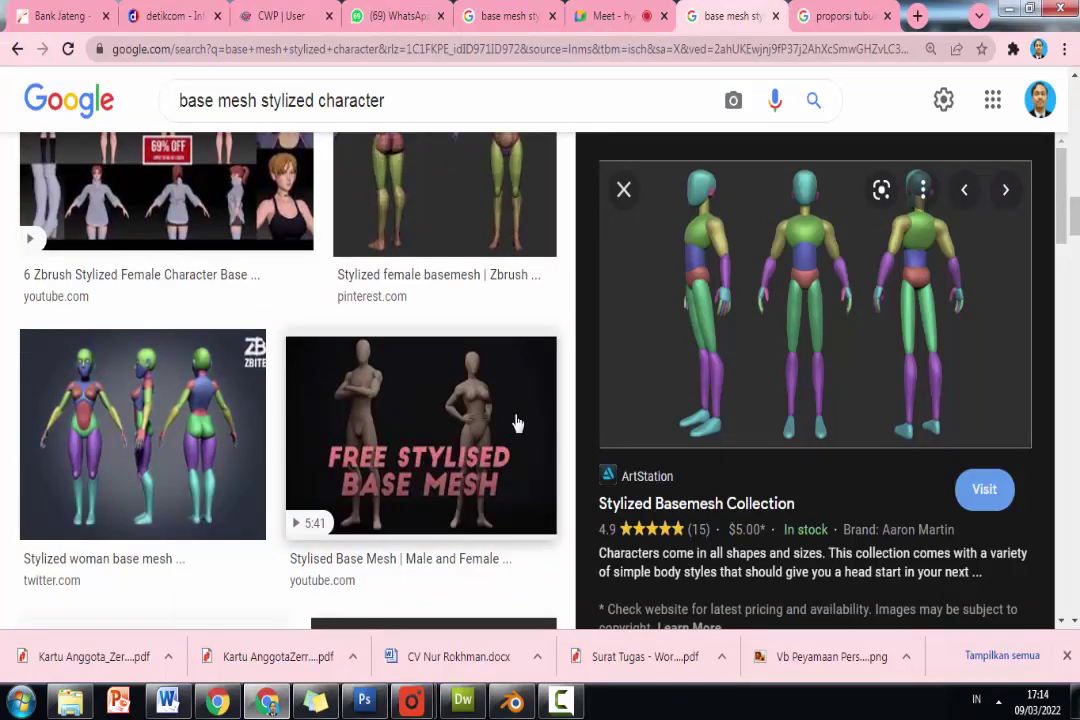
{"action": "scroll", "coordinate": [515, 430], "scroll_direction": "down", "scroll_amount": 5}
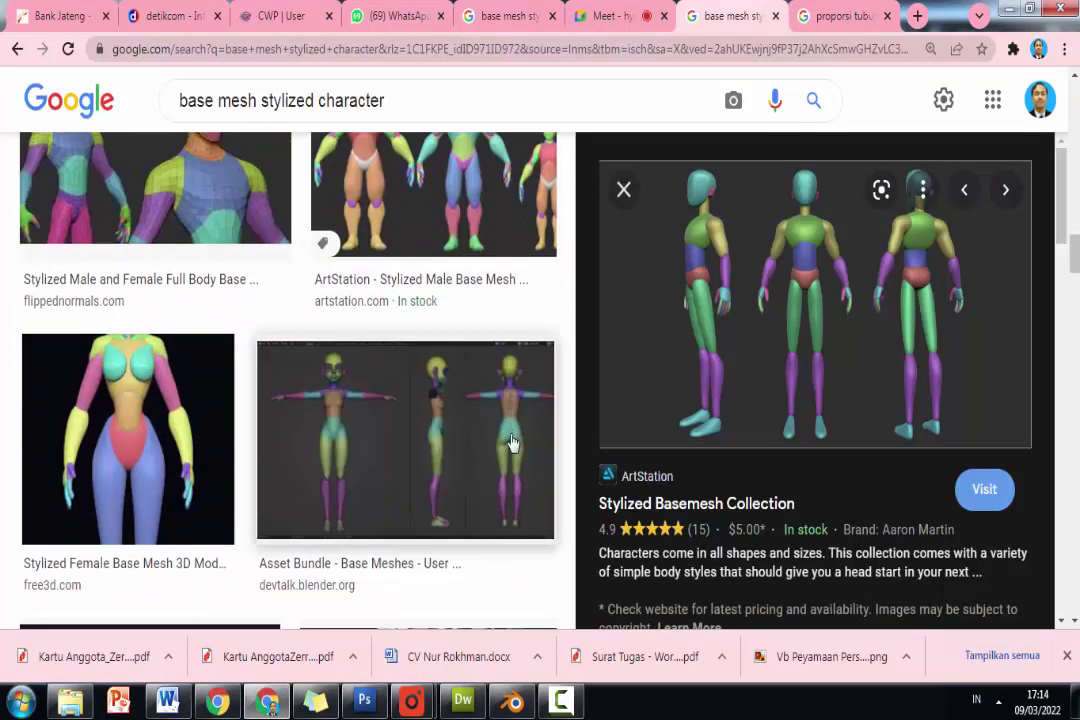
{"action": "scroll", "coordinate": [507, 449], "scroll_direction": "down", "scroll_amount": 7}
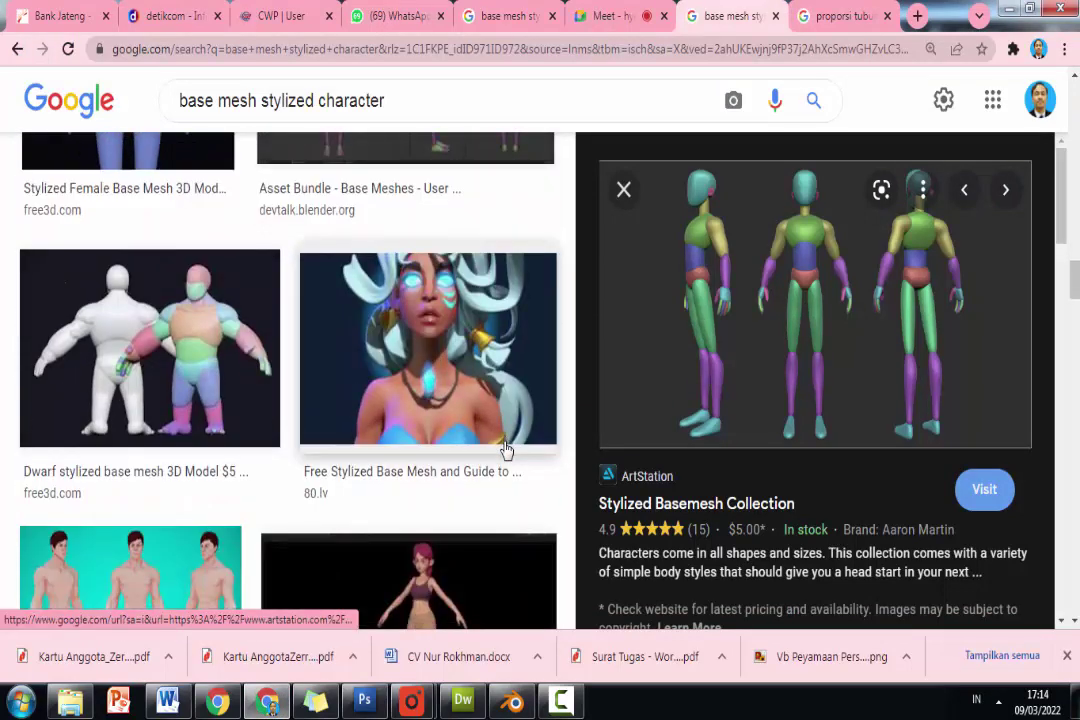
{"action": "scroll", "coordinate": [507, 447], "scroll_direction": "down", "scroll_amount": 3}
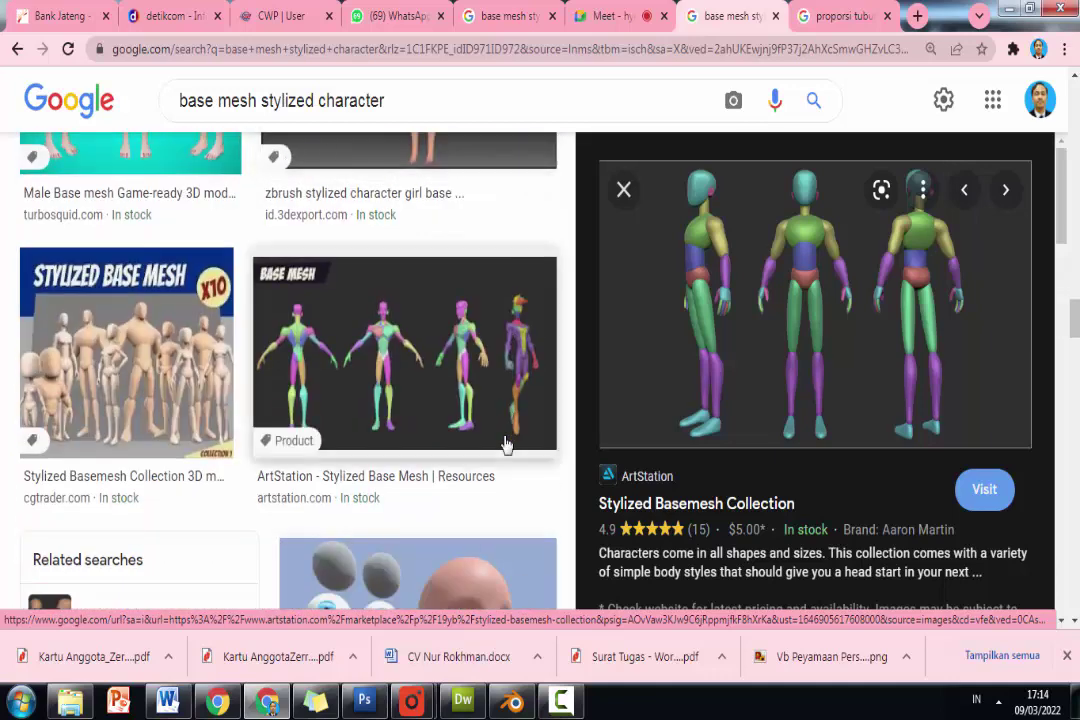
{"action": "scroll", "coordinate": [437, 390], "scroll_direction": "down", "scroll_amount": 5}
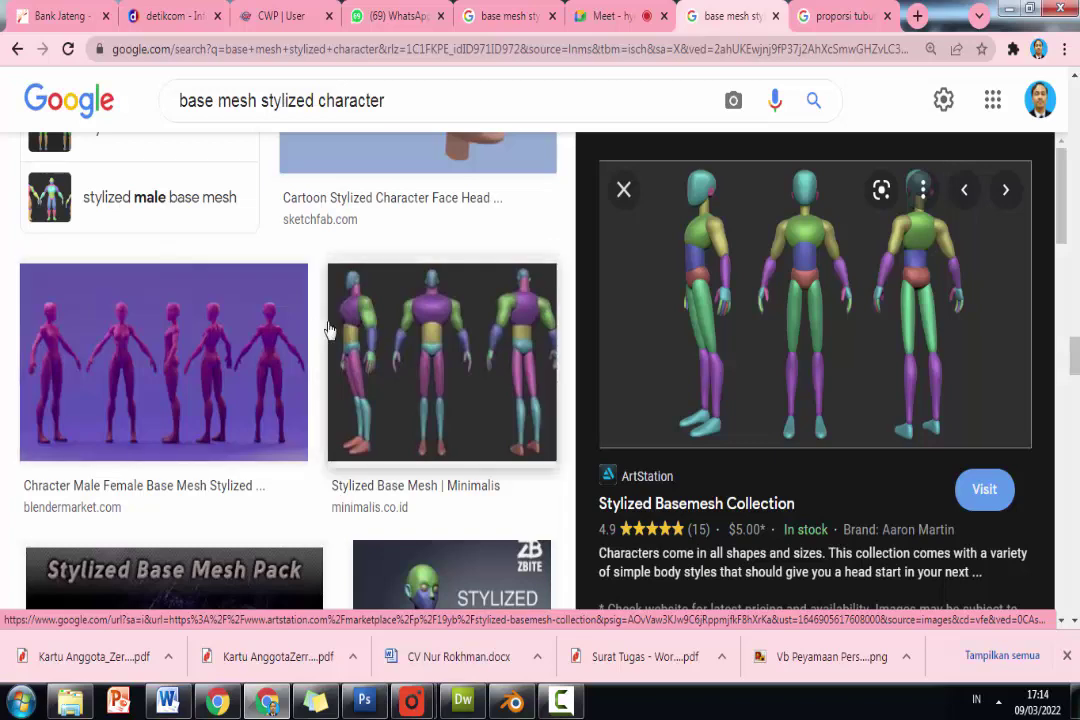
{"action": "scroll", "coordinate": [323, 330], "scroll_direction": "down", "scroll_amount": 4}
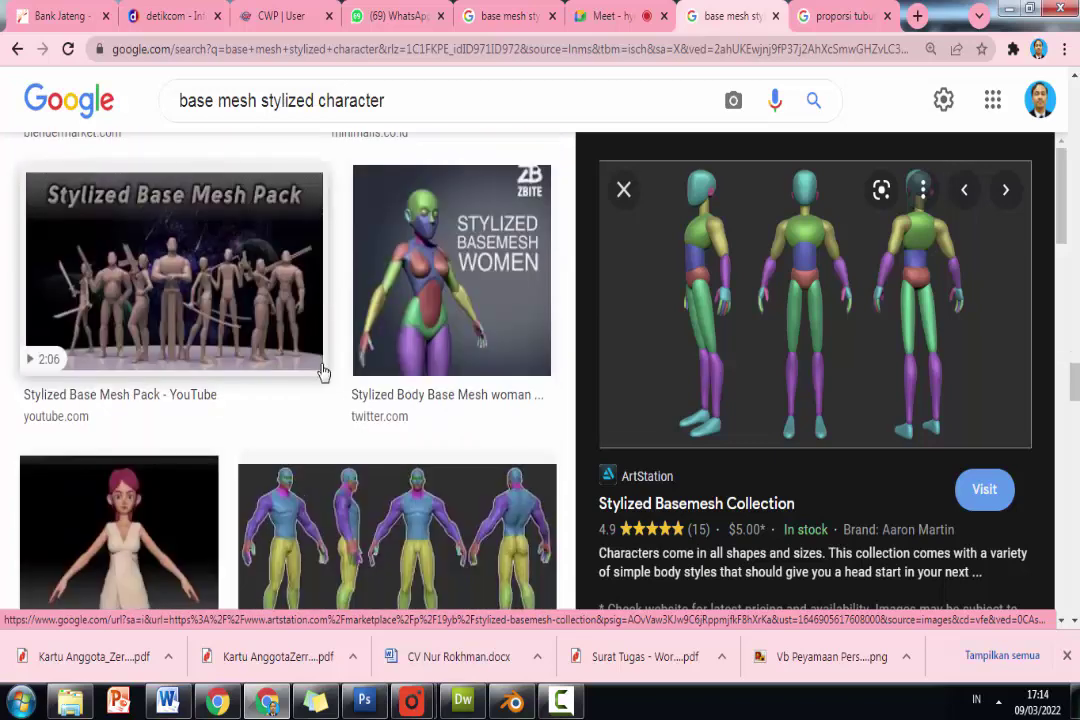
{"action": "scroll", "coordinate": [320, 390], "scroll_direction": "down", "scroll_amount": 3}
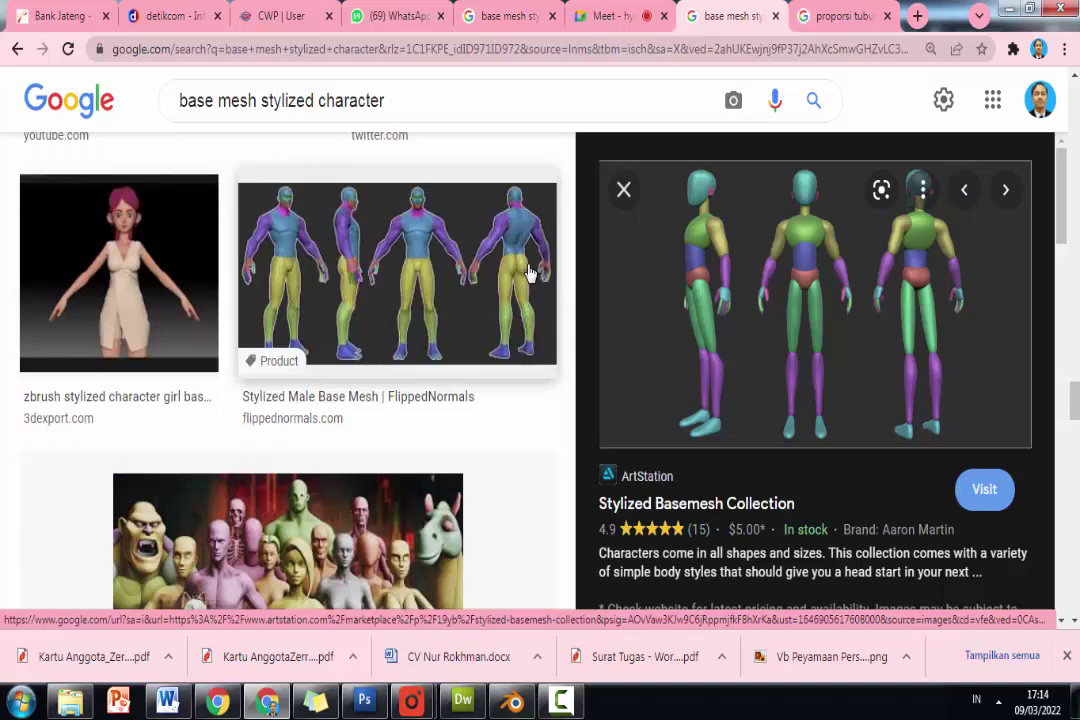
{"action": "scroll", "coordinate": [427, 478], "scroll_direction": "down", "scroll_amount": 1}
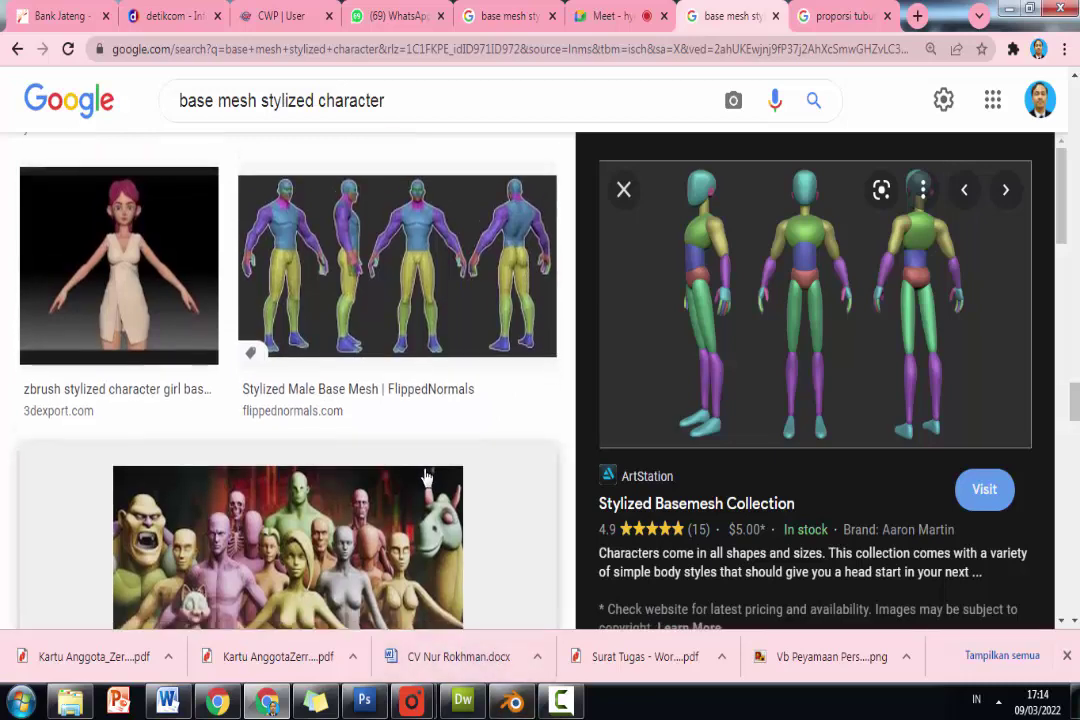
{"action": "scroll", "coordinate": [425, 480], "scroll_direction": "down", "scroll_amount": 7}
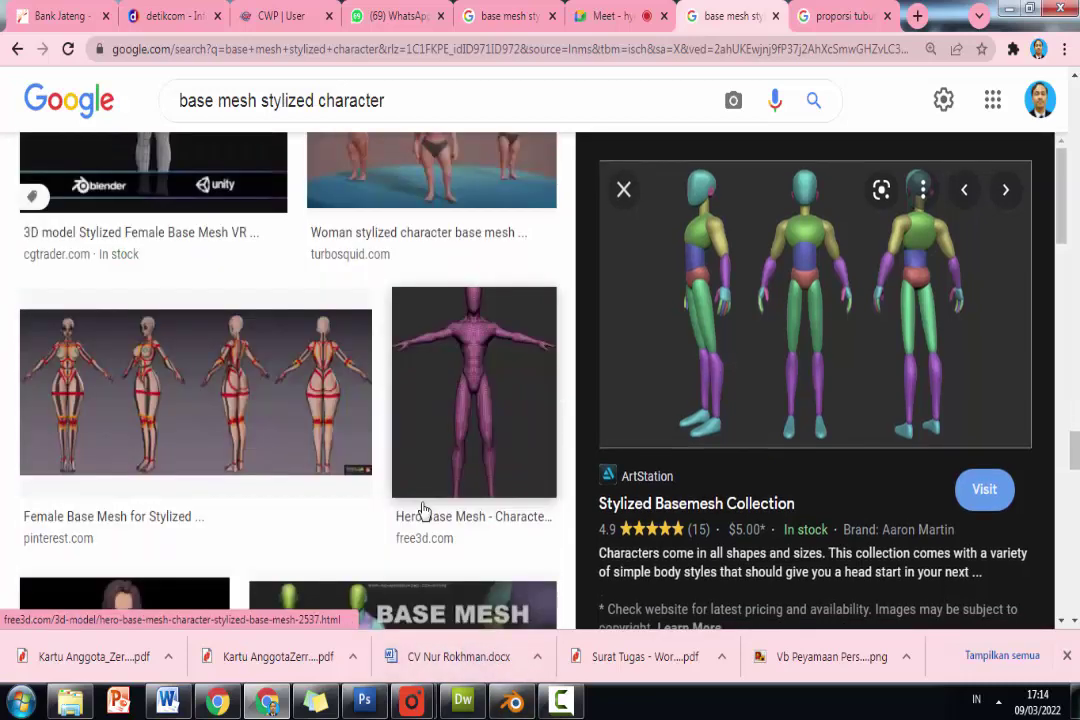
{"action": "scroll", "coordinate": [424, 511], "scroll_direction": "down", "scroll_amount": 1}
{"action": "scroll", "coordinate": [436, 456], "scroll_direction": "down", "scroll_amount": 1}
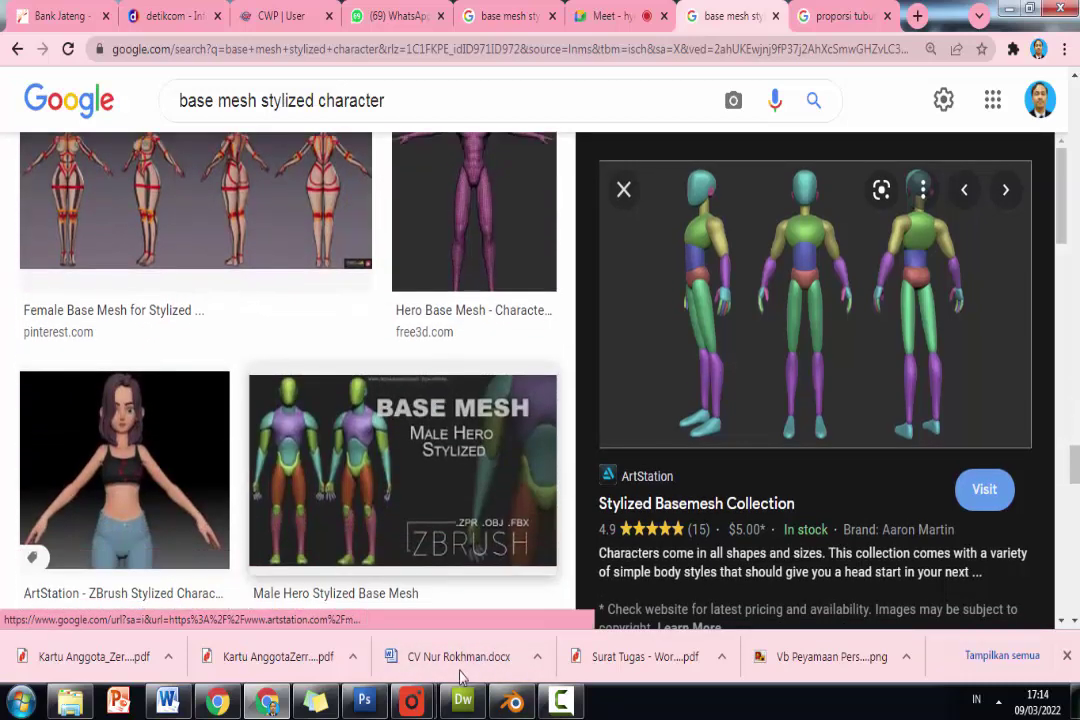
Return to Blender and push the back of the chest sphere forward to make it thinner in side view.
{"action": "left_click", "coordinate": [510, 697]}
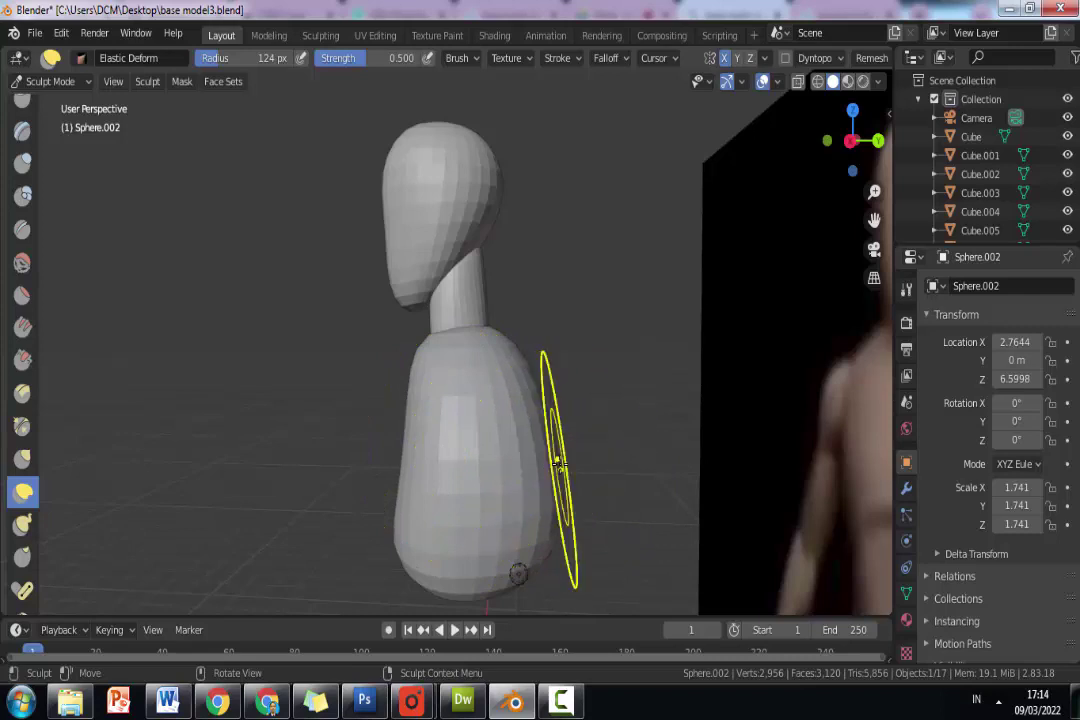
{"action": "mouse_move", "coordinate": [559, 451]}
{"action": "left_mouse_down"}
{"action": "mouse_move", "coordinate": [521, 460]}
{"action": "mouse_move", "coordinate": [385, 422]}
{"action": "mouse_move", "coordinate": [400, 440]}
{"action": "left_mouse_up"}
{"action": "mouse_move", "coordinate": [518, 554]}
{"action": "left_mouse_down"}
{"action": "mouse_move", "coordinate": [399, 516]}
{"action": "mouse_move", "coordinate": [410, 490]}
{"action": "left_mouse_up"}
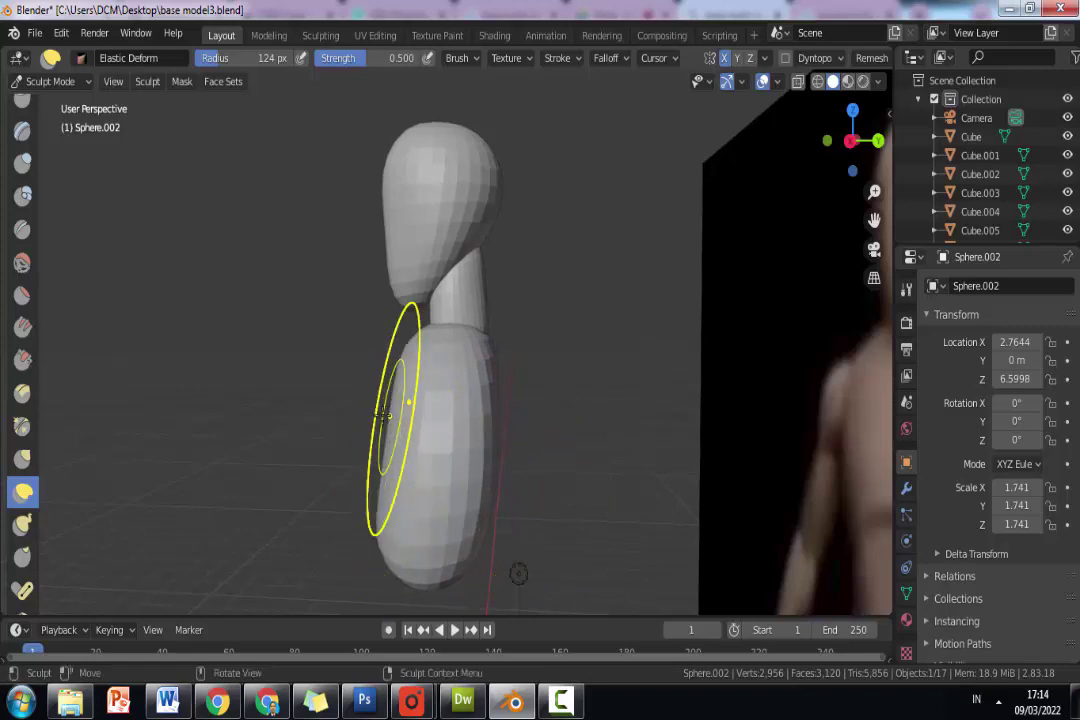
Set the Elastic Deform radius to 91 px and even out the hollow in the back of the chest sphere.
{"action": "mouse_move", "coordinate": [400, 381]}
{"action": "left_mouse_down"}
{"action": "mouse_move", "coordinate": [307, 388]}
{"action": "mouse_move", "coordinate": [301, 410]}
{"action": "left_mouse_up"}
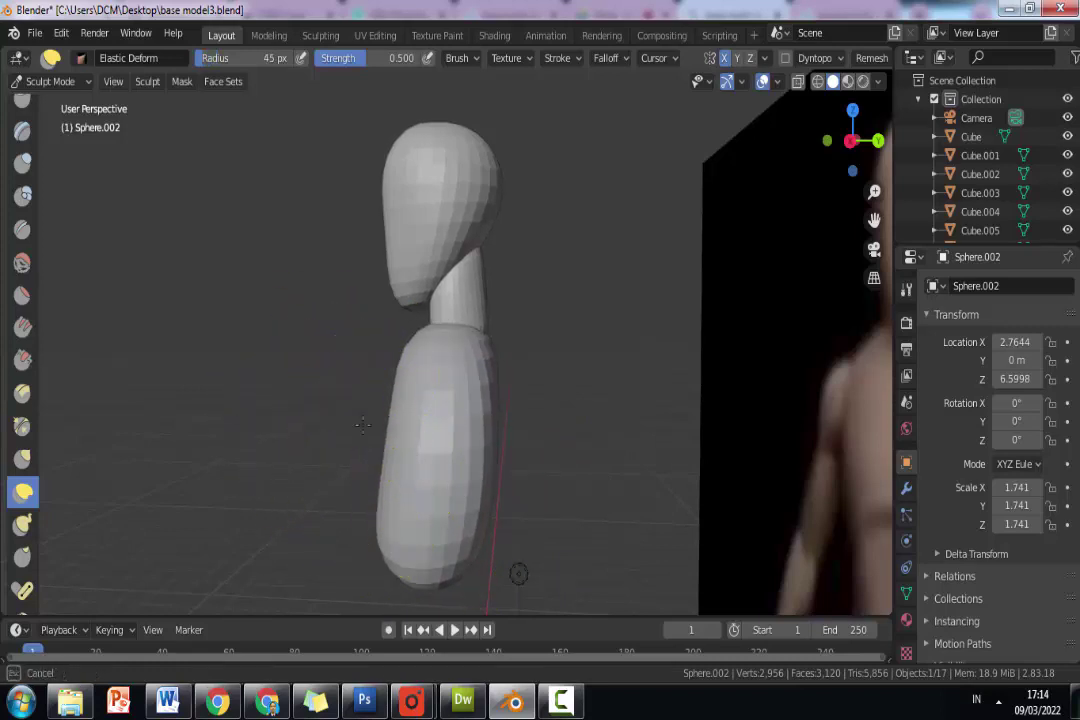
{"action": "left_click_drag", "start_coordinate": [324, 412], "coordinate": [354, 398]}
{"action": "middle_click_drag", "start_coordinate": [354, 398], "coordinate": [478, 421]}
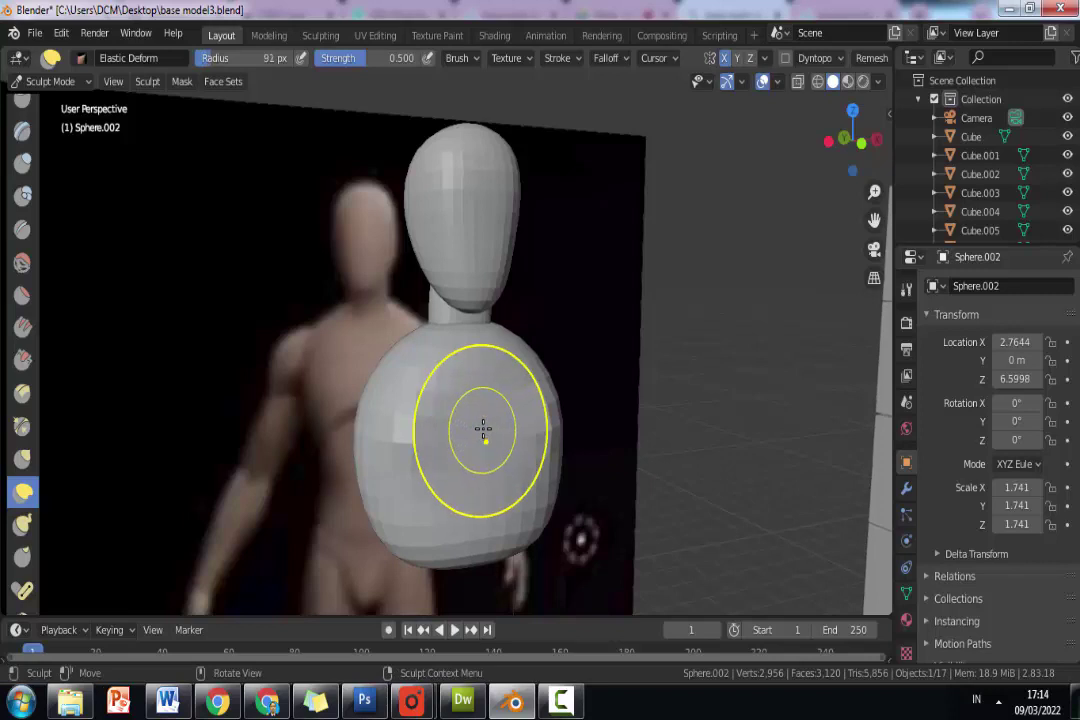
{"action": "middle_click_drag", "start_coordinate": [483, 428], "coordinate": [389, 428]}
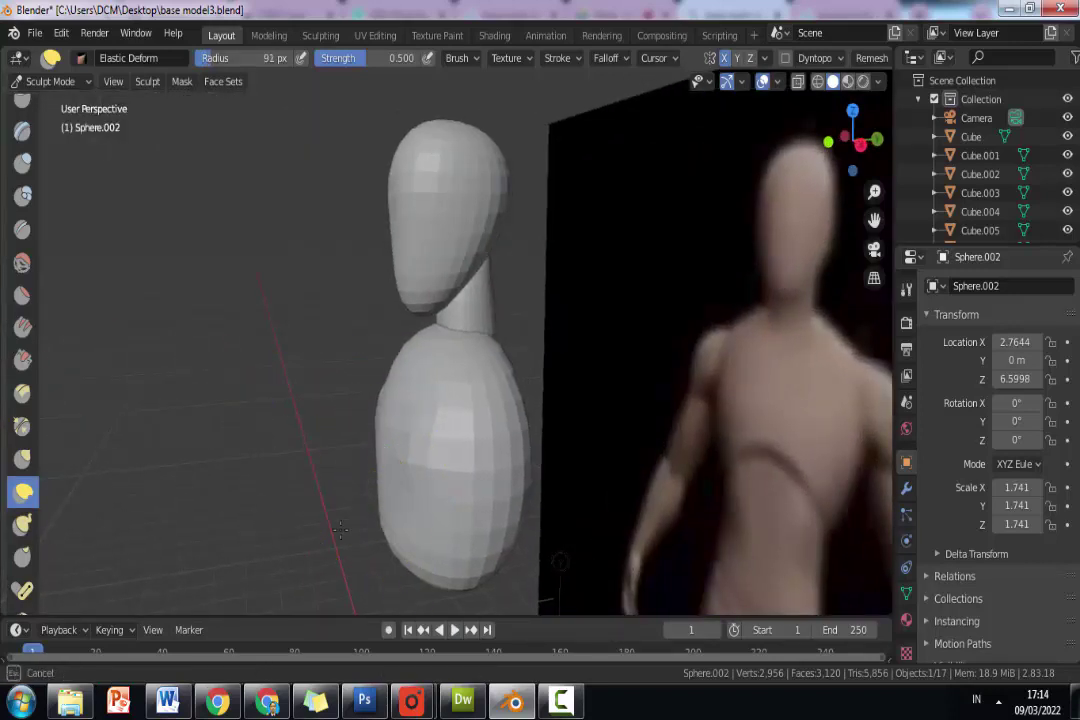
{"action": "middle_click_drag", "start_coordinate": [446, 501], "coordinate": [412, 487]}
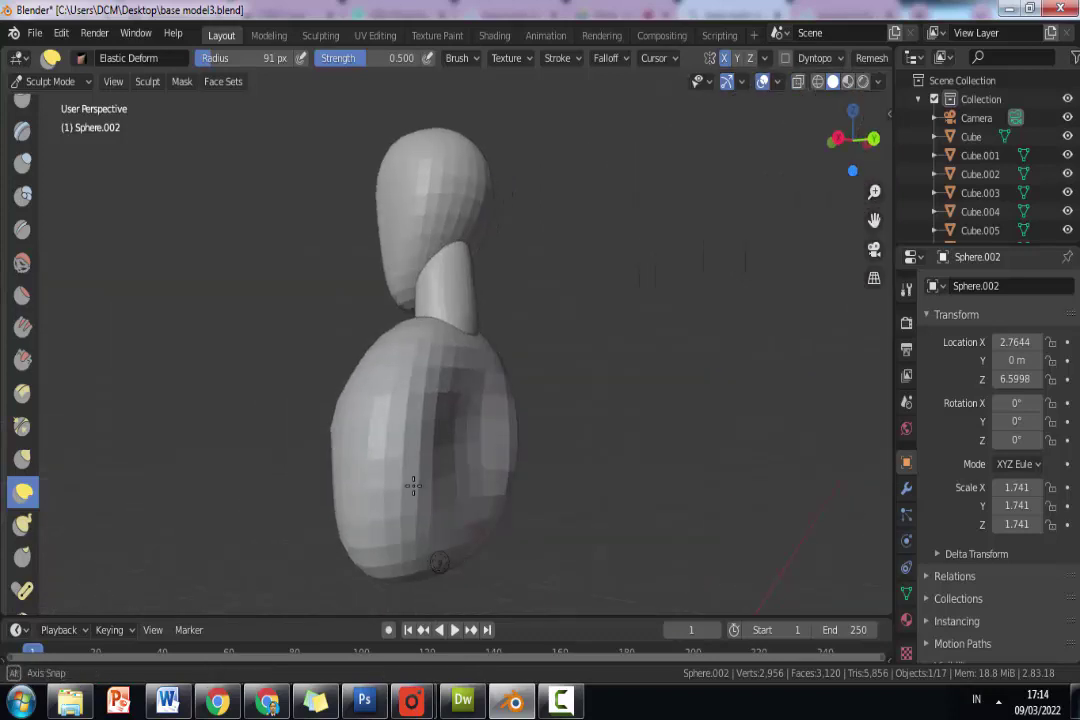
{"action": "mouse_move", "coordinate": [472, 505]}
{"action": "middle_mouse_down"}
{"action": "mouse_move", "coordinate": [426, 496]}
{"action": "mouse_move", "coordinate": [436, 490]}
{"action": "middle_mouse_up"}
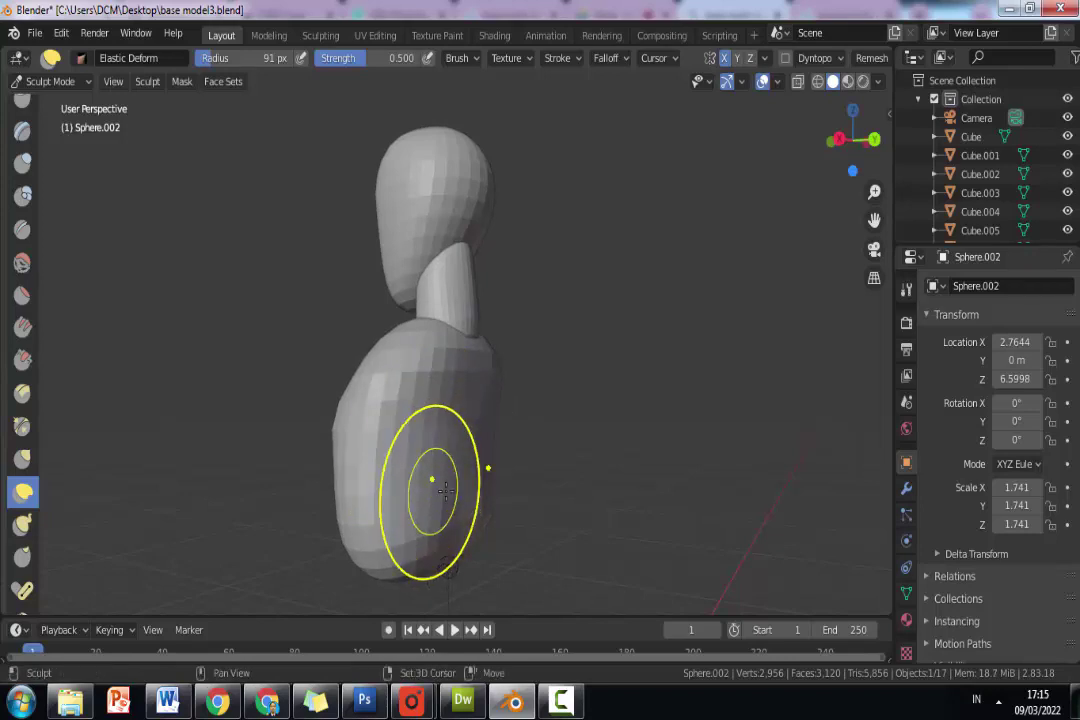
{"action": "middle_click_drag", "start_coordinate": [444, 488], "coordinate": [447, 499]}
Round the front and sides of the chest sphere with Elastic Deform, checking it from the front and back.
{"action": "middle_click_drag", "start_coordinate": [335, 452], "coordinate": [410, 464]}
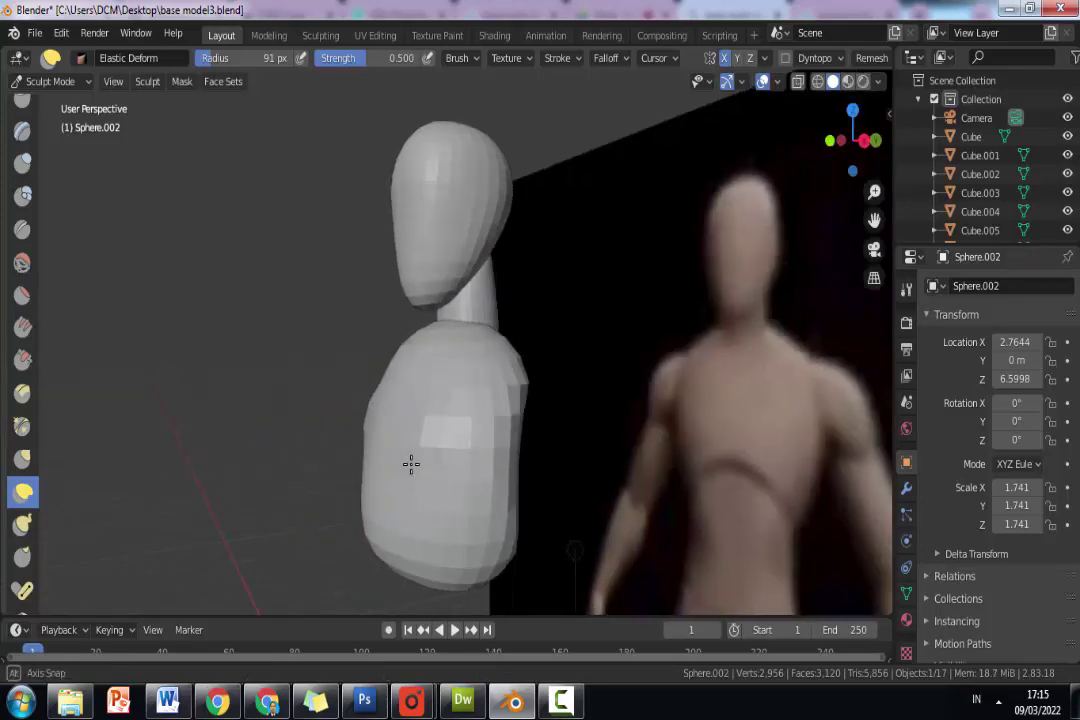
{"action": "mouse_move", "coordinate": [357, 420]}
{"action": "middle_mouse_down"}
{"action": "mouse_move", "coordinate": [388, 434]}
{"action": "mouse_move", "coordinate": [525, 427]}
{"action": "mouse_move", "coordinate": [450, 426]}
{"action": "middle_mouse_up"}
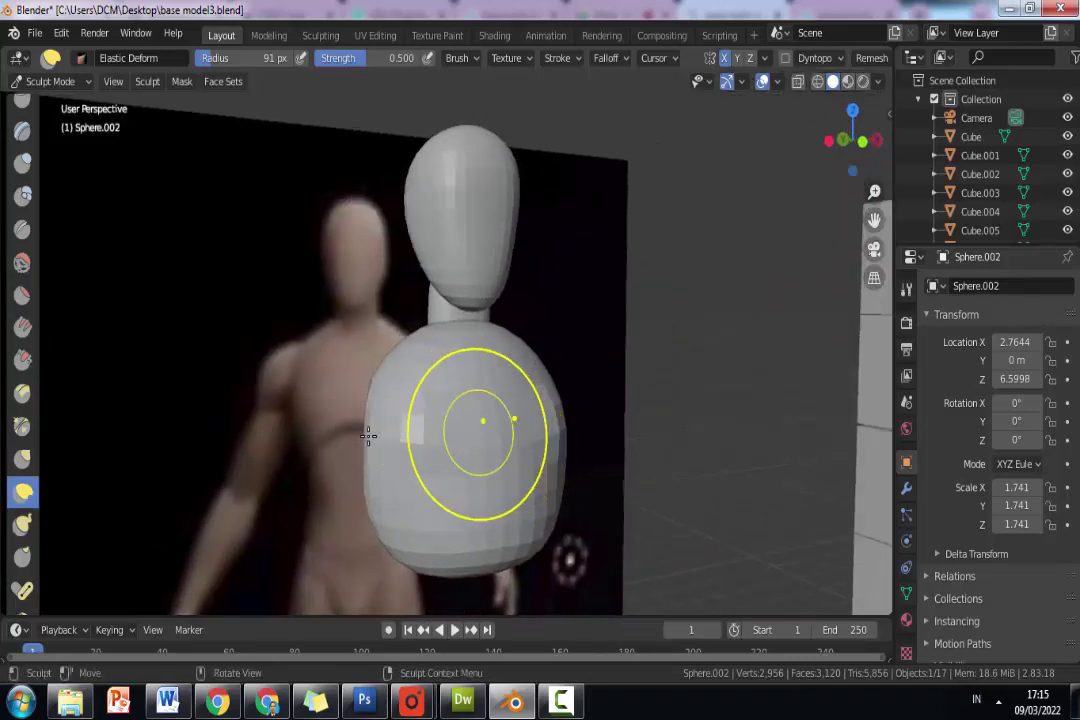
{"action": "mouse_move", "coordinate": [368, 435]}
{"action": "middle_mouse_down"}
{"action": "mouse_move", "coordinate": [386, 436]}
{"action": "mouse_move", "coordinate": [212, 434]}
{"action": "mouse_move", "coordinate": [513, 436]}
{"action": "mouse_move", "coordinate": [441, 448]}
{"action": "mouse_move", "coordinate": [574, 526]}
{"action": "mouse_move", "coordinate": [475, 436]}
{"action": "mouse_move", "coordinate": [571, 446]}
{"action": "mouse_move", "coordinate": [453, 436]}
{"action": "mouse_move", "coordinate": [504, 453]}
{"action": "mouse_move", "coordinate": [480, 440]}
{"action": "middle_mouse_up"}
{"action": "mouse_move", "coordinate": [480, 388]}
{"action": "middle_mouse_down"}
{"action": "mouse_move", "coordinate": [672, 385]}
{"action": "mouse_move", "coordinate": [483, 421]}
{"action": "mouse_move", "coordinate": [429, 412]}
{"action": "mouse_move", "coordinate": [424, 434]}
{"action": "mouse_move", "coordinate": [448, 392]}
{"action": "middle_mouse_up"}
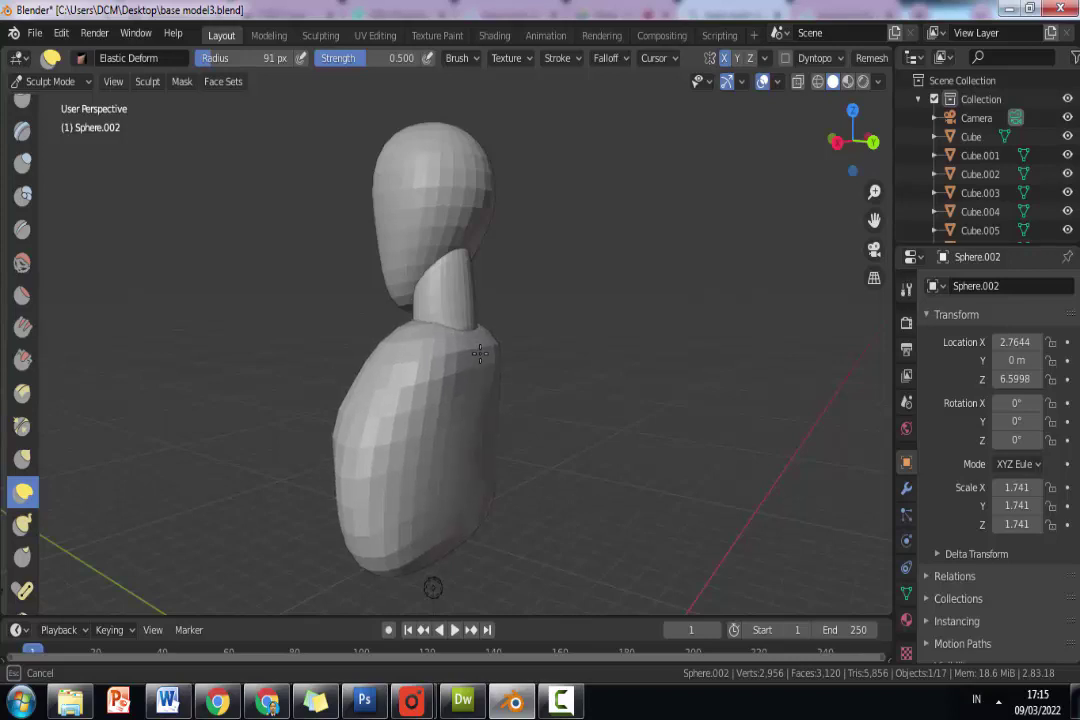
Shape the upper back below the neck and flatten the rear surface of the chest sphere.
{"action": "mouse_move", "coordinate": [480, 353]}
{"action": "left_mouse_down"}
{"action": "mouse_move", "coordinate": [458, 446]}
{"action": "mouse_move", "coordinate": [469, 453]}
{"action": "mouse_move", "coordinate": [415, 429]}
{"action": "mouse_move", "coordinate": [405, 466]}
{"action": "left_mouse_up"}
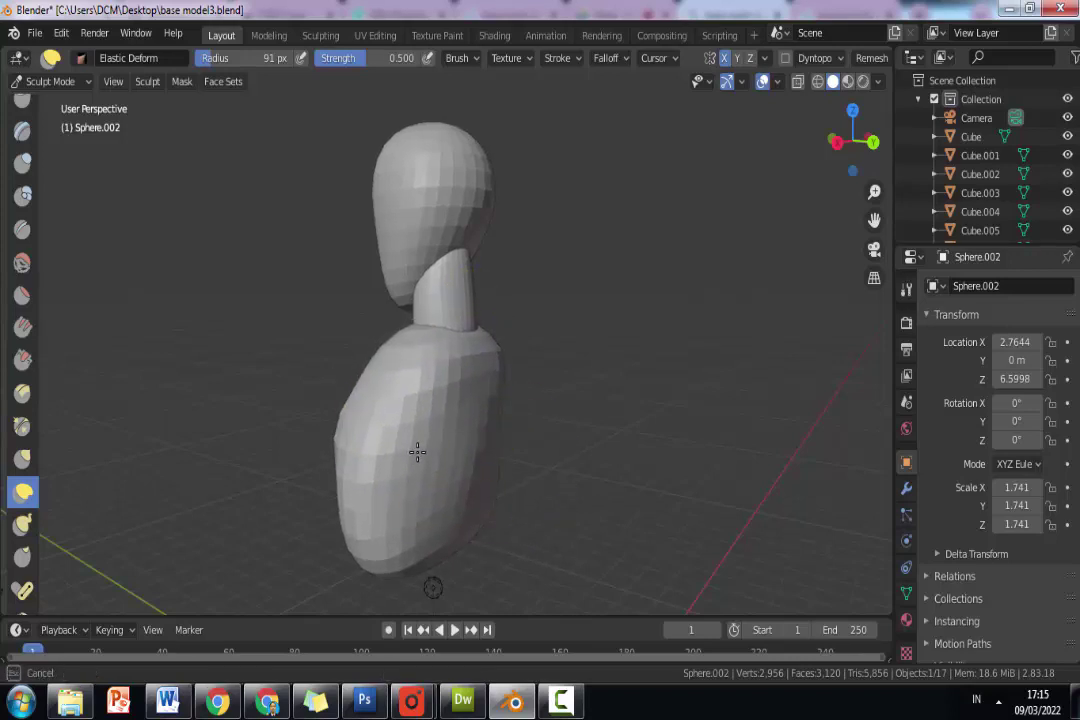
{"action": "middle_click_drag", "start_coordinate": [532, 418], "coordinate": [493, 444]}
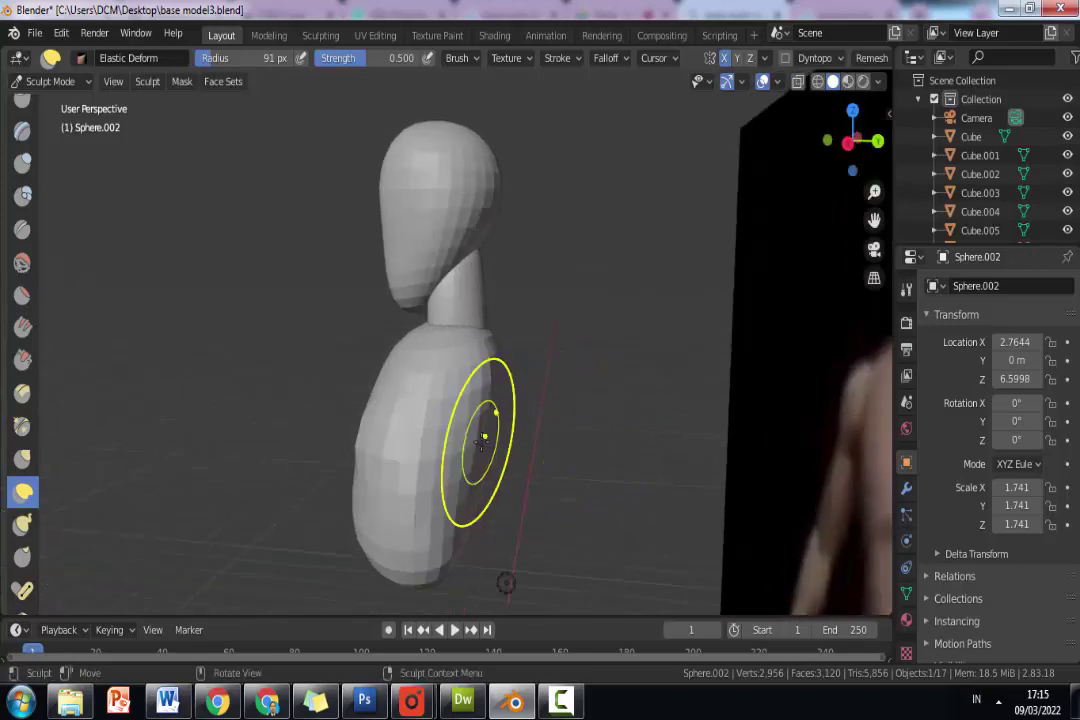
{"action": "mouse_move", "coordinate": [484, 437]}
{"action": "left_mouse_down"}
{"action": "mouse_move", "coordinate": [518, 455]}
{"action": "mouse_move", "coordinate": [494, 421]}
{"action": "left_mouse_up"}
{"action": "middle_click_drag", "start_coordinate": [494, 421], "coordinate": [466, 421]}
{"action": "mouse_move", "coordinate": [424, 424]}
{"action": "left_mouse_down"}
{"action": "mouse_move", "coordinate": [463, 424]}
{"action": "mouse_move", "coordinate": [484, 463]}
{"action": "left_mouse_up"}
{"action": "middle_click_drag", "start_coordinate": [484, 463], "coordinate": [489, 464]}
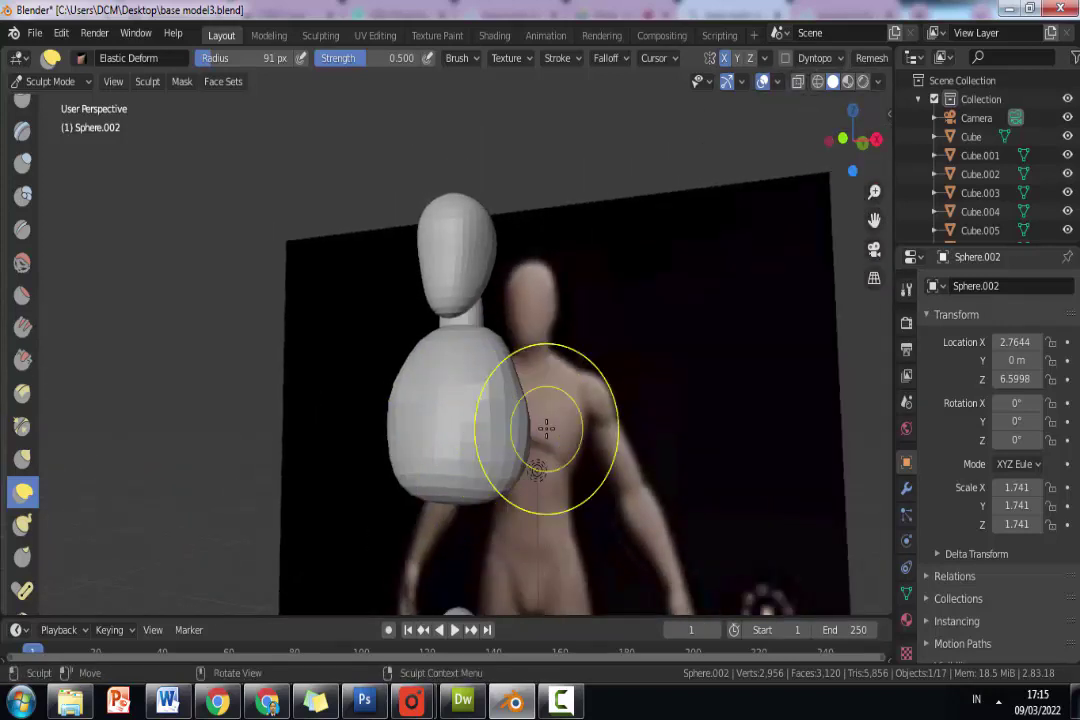
In front view, pull the upper sides of the chest sphere outward toward the shoulders and taper its lower sides toward the waist.
{"action": "key", "text": "KP_1"}
{"action": "scroll", "coordinate": [489, 395], "scroll_direction": "up", "scroll_amount": 2}
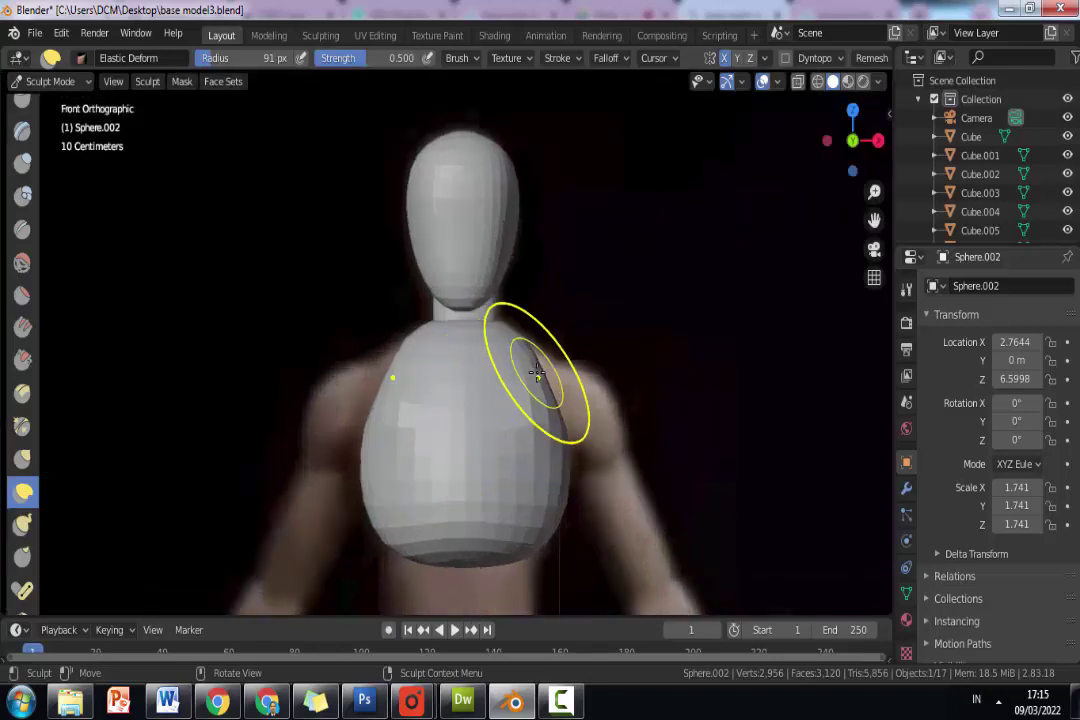
{"action": "mouse_move", "coordinate": [535, 350]}
{"action": "left_mouse_down"}
{"action": "mouse_move", "coordinate": [561, 349]}
{"action": "mouse_move", "coordinate": [598, 422]}
{"action": "mouse_move", "coordinate": [616, 406]}
{"action": "left_mouse_up"}
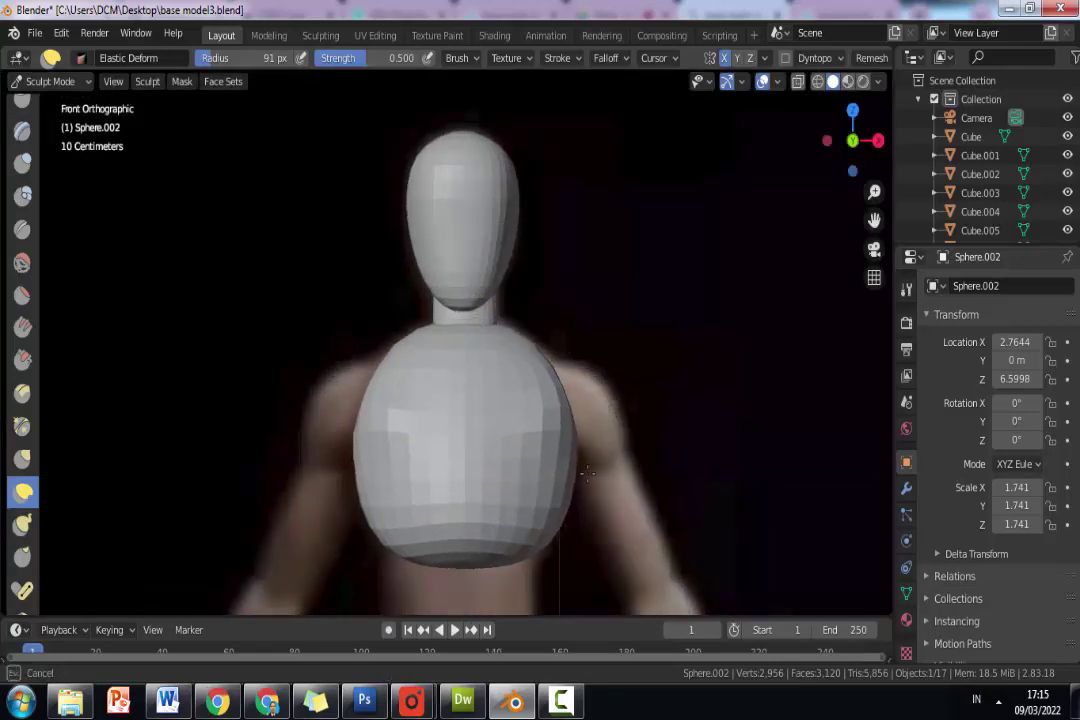
{"action": "mouse_move", "coordinate": [587, 473]}
{"action": "left_mouse_down"}
{"action": "mouse_move", "coordinate": [566, 500]}
{"action": "mouse_move", "coordinate": [547, 500]}
{"action": "mouse_move", "coordinate": [559, 525]}
{"action": "mouse_move", "coordinate": [559, 501]}
{"action": "mouse_move", "coordinate": [547, 503]}
{"action": "mouse_move", "coordinate": [556, 522]}
{"action": "left_mouse_up"}
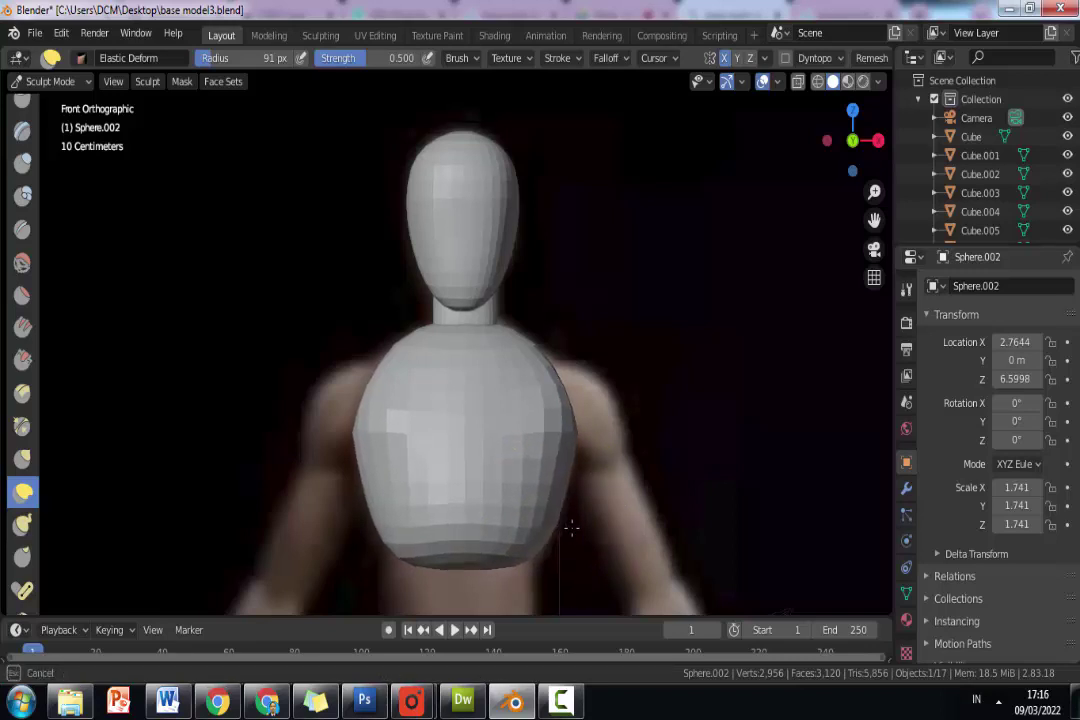
{"action": "left_click_drag", "start_coordinate": [571, 527], "coordinate": [559, 468]}
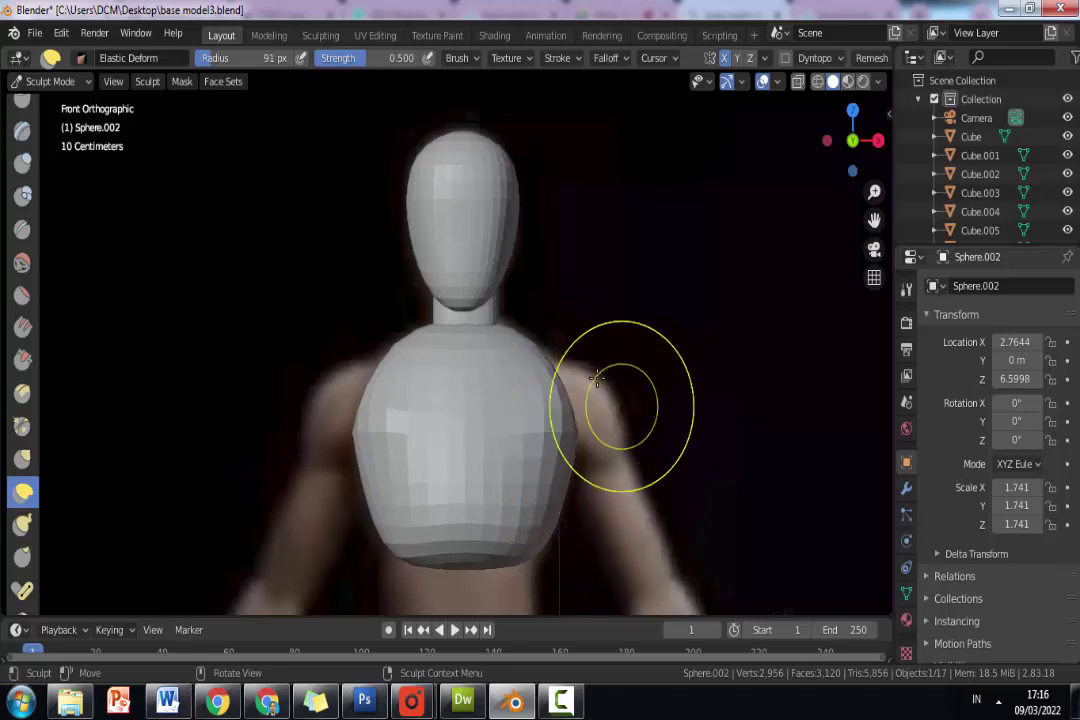
{"action": "left_click_drag", "start_coordinate": [615, 410], "coordinate": [537, 460]}
Touch up the side outline and lower edge of the chest sphere against the front reference.
{"action": "scroll", "coordinate": [540, 460], "scroll_direction": "up", "scroll_amount": 2}
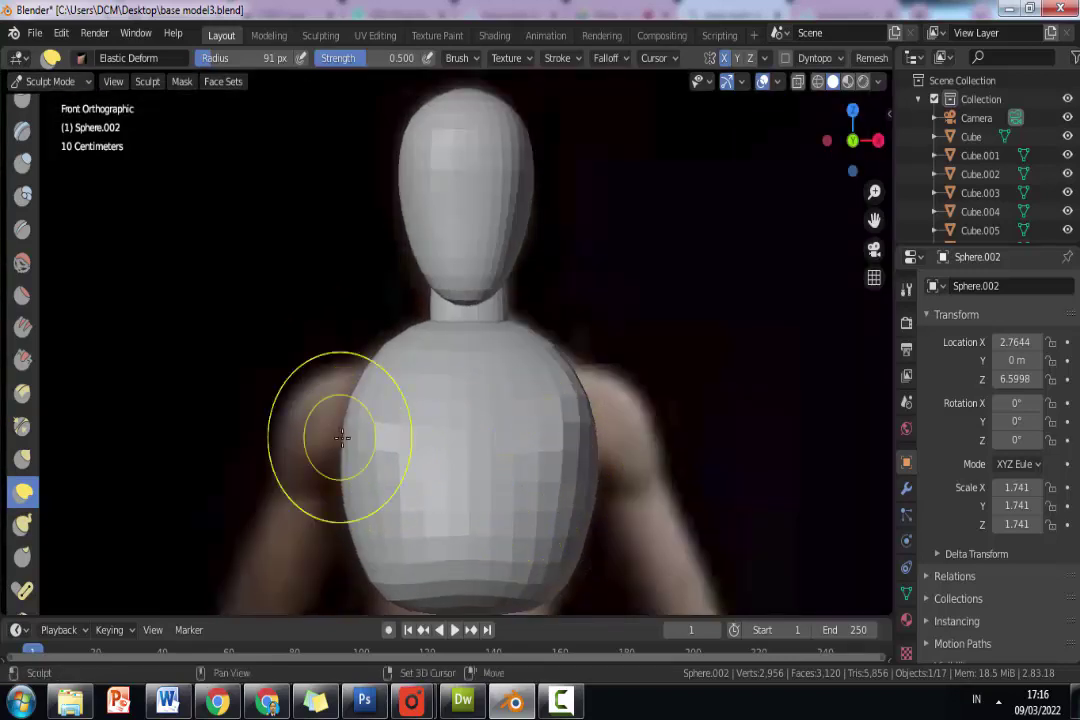
{"action": "mouse_move", "coordinate": [340, 447]}
{"action": "left_mouse_down"}
{"action": "mouse_move", "coordinate": [439, 429]}
{"action": "mouse_move", "coordinate": [335, 457]}
{"action": "mouse_move", "coordinate": [465, 425]}
{"action": "mouse_move", "coordinate": [579, 458]}
{"action": "left_mouse_up"}
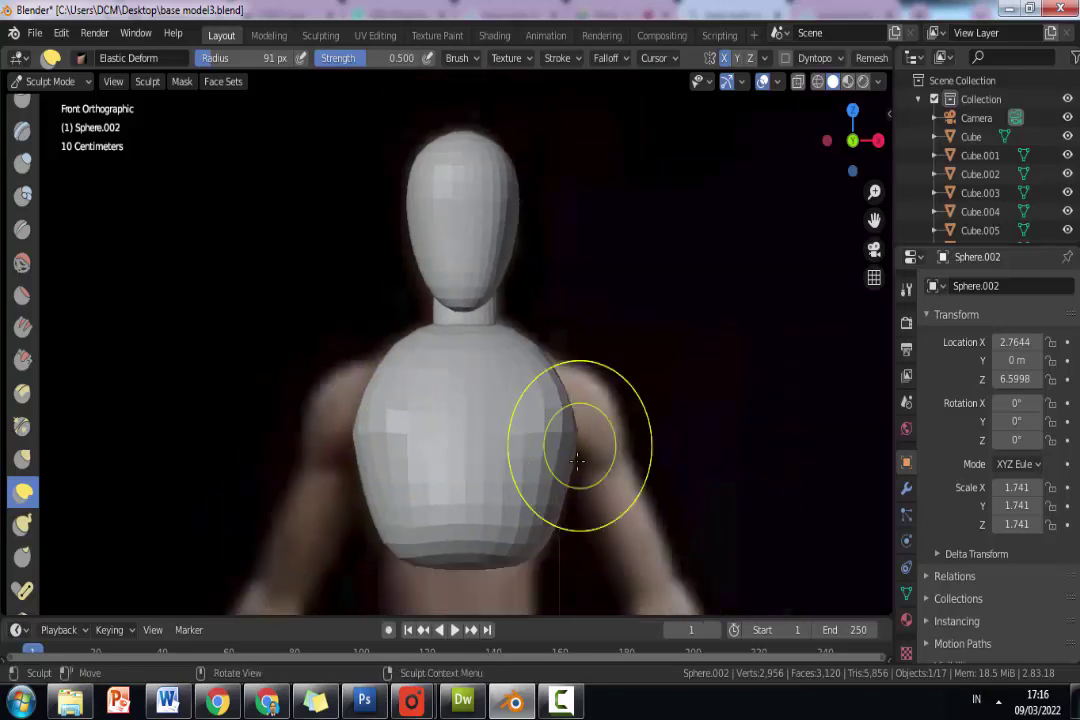
{"action": "scroll", "coordinate": [579, 458], "scroll_direction": "down", "scroll_amount": 2}
{"action": "mouse_move", "coordinate": [517, 494]}
{"action": "left_mouse_down"}
{"action": "mouse_move", "coordinate": [449, 523]}
{"action": "mouse_move", "coordinate": [468, 530]}
{"action": "left_mouse_up"}
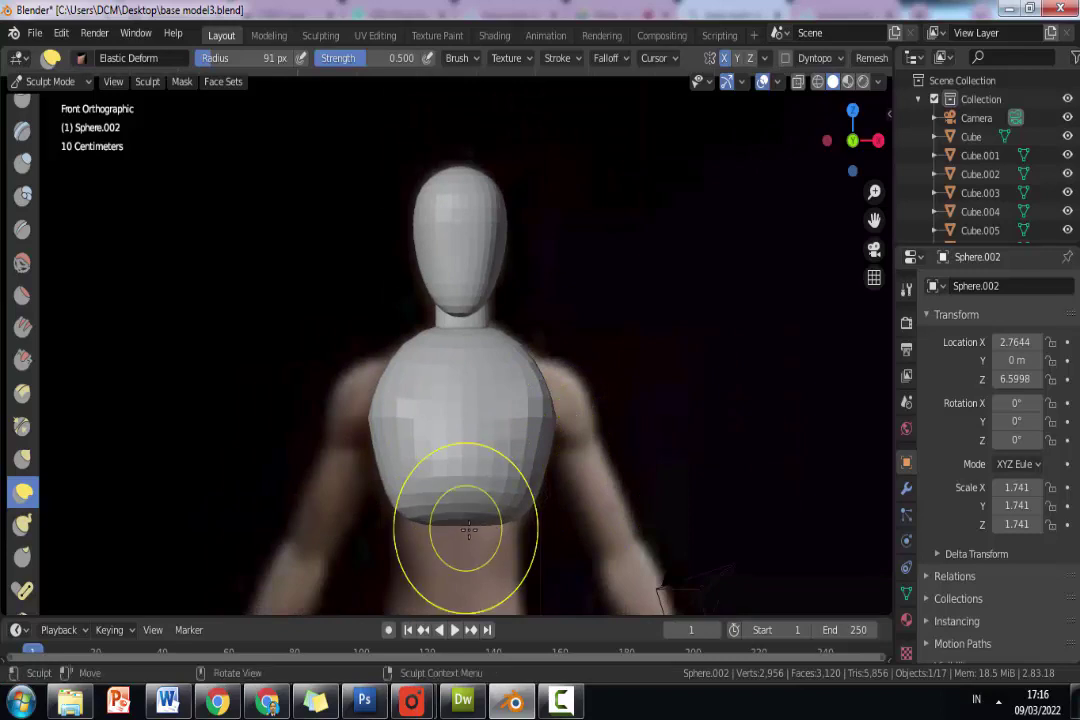
Refine the chest sphere's surface from angled side views and compare its outline with the reference in front view.
{"action": "mouse_move", "coordinate": [565, 487]}
{"action": "middle_mouse_down"}
{"action": "mouse_move", "coordinate": [443, 489]}
{"action": "mouse_move", "coordinate": [390, 509]}
{"action": "mouse_move", "coordinate": [429, 525]}
{"action": "mouse_move", "coordinate": [449, 491]}
{"action": "mouse_move", "coordinate": [412, 435]}
{"action": "middle_mouse_up"}
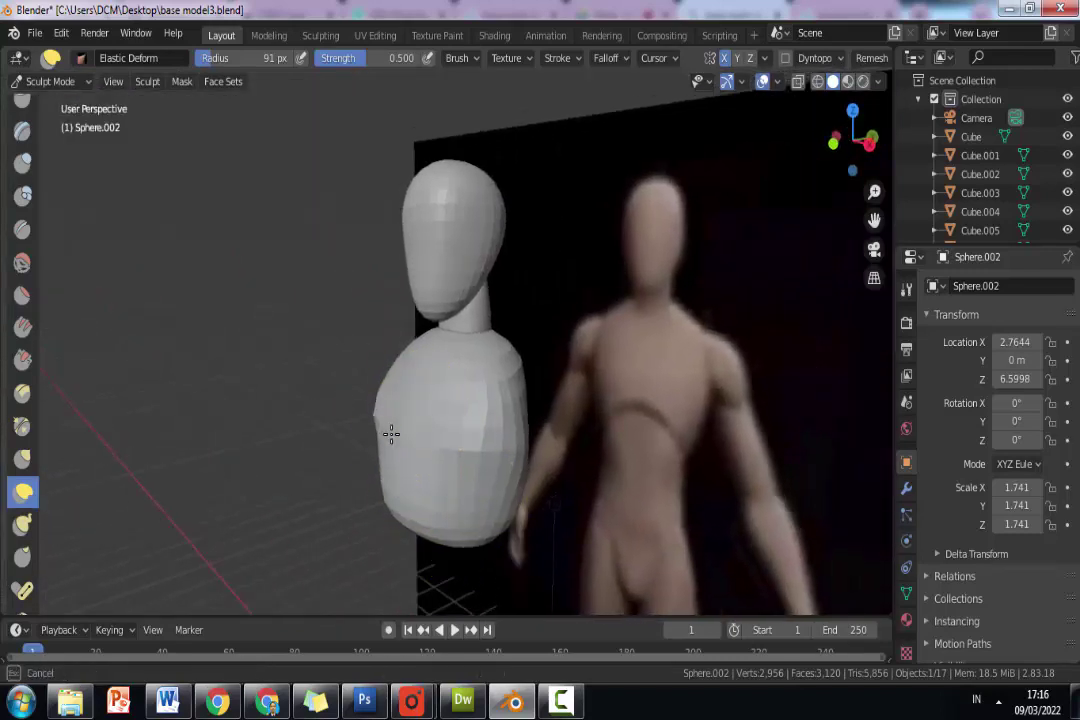
{"action": "mouse_move", "coordinate": [470, 443]}
{"action": "middle_mouse_down"}
{"action": "mouse_move", "coordinate": [410, 400]}
{"action": "mouse_move", "coordinate": [443, 441]}
{"action": "mouse_move", "coordinate": [482, 429]}
{"action": "mouse_move", "coordinate": [506, 453]}
{"action": "mouse_move", "coordinate": [453, 465]}
{"action": "mouse_move", "coordinate": [485, 440]}
{"action": "middle_mouse_up"}
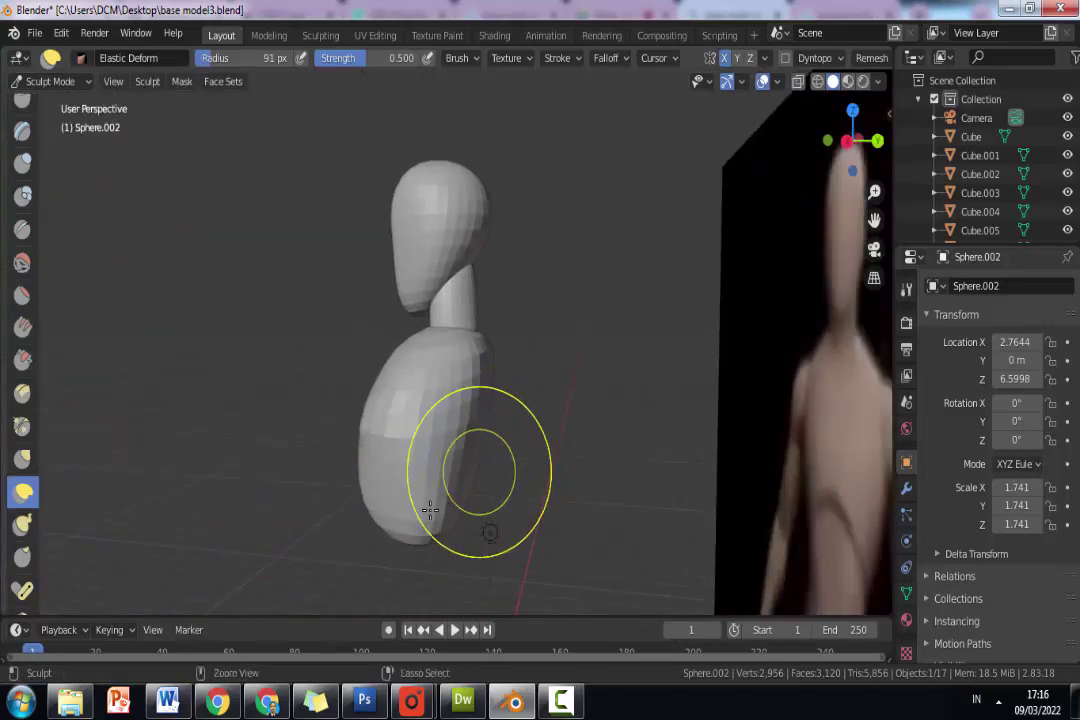
{"action": "middle_click_drag", "start_coordinate": [522, 458], "coordinate": [460, 432]}
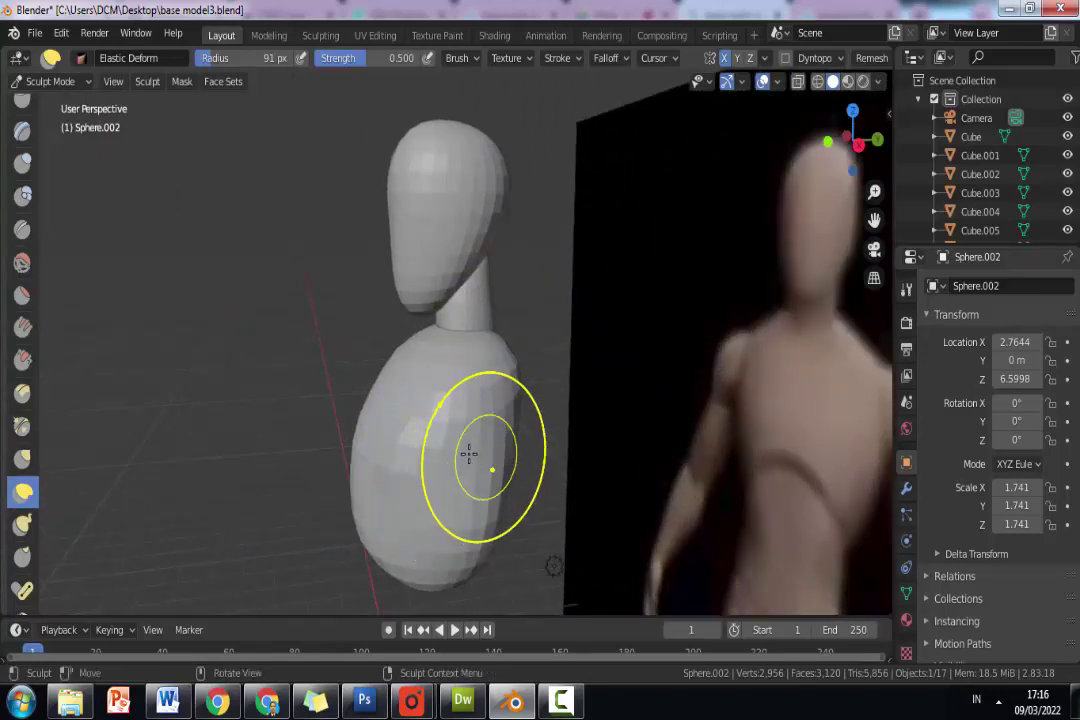
{"action": "middle_click_drag", "start_coordinate": [313, 451], "coordinate": [429, 439], "text": "alt"}
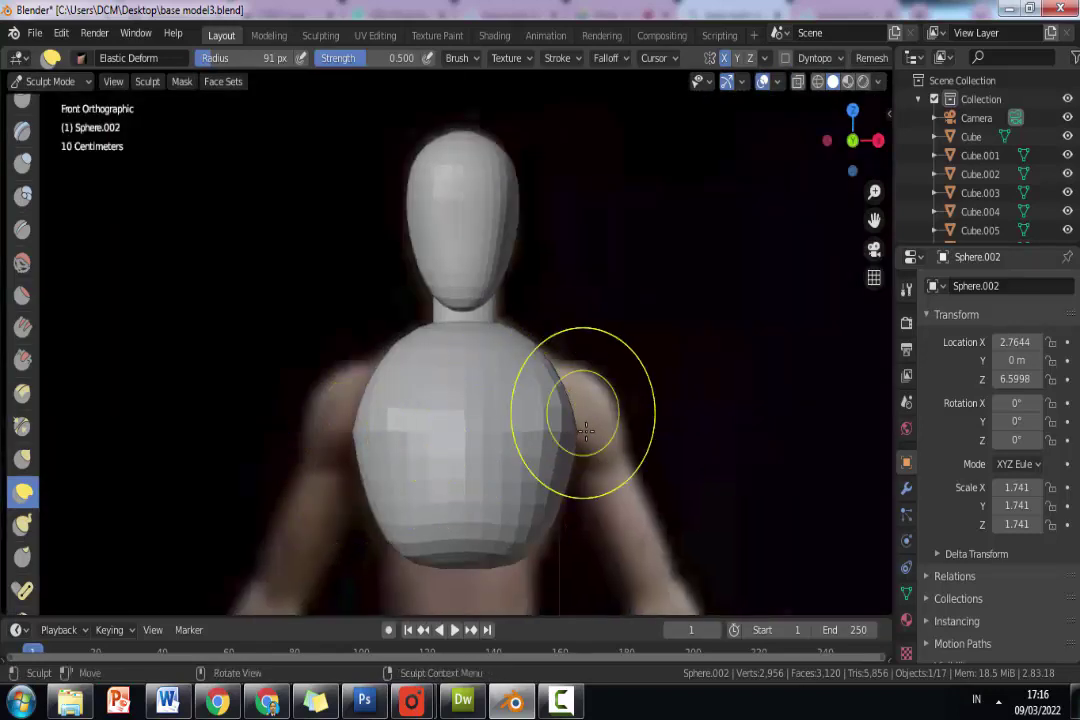
Refine the side outline and lower corners of the chest sphere in front view and save the file.
{"action": "mouse_move", "coordinate": [586, 430]}
{"action": "left_mouse_down"}
{"action": "mouse_move", "coordinate": [571, 456]}
{"action": "mouse_move", "coordinate": [562, 443]}
{"action": "mouse_move", "coordinate": [590, 418]}
{"action": "left_mouse_up"}
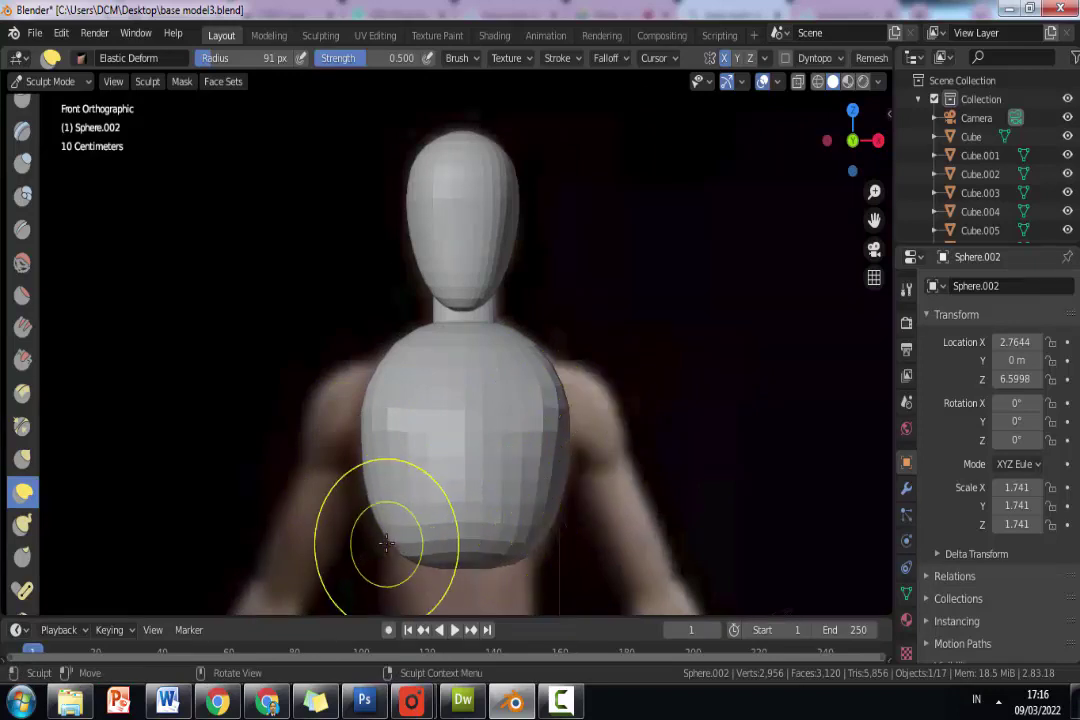
{"action": "mouse_move", "coordinate": [388, 540]}
{"action": "left_mouse_down"}
{"action": "mouse_move", "coordinate": [372, 545]}
{"action": "mouse_move", "coordinate": [385, 538]}
{"action": "mouse_move", "coordinate": [400, 590]}
{"action": "mouse_move", "coordinate": [412, 510]}
{"action": "mouse_move", "coordinate": [412, 522]}
{"action": "left_mouse_up"}
{"action": "key", "text": "ctrl+s"}
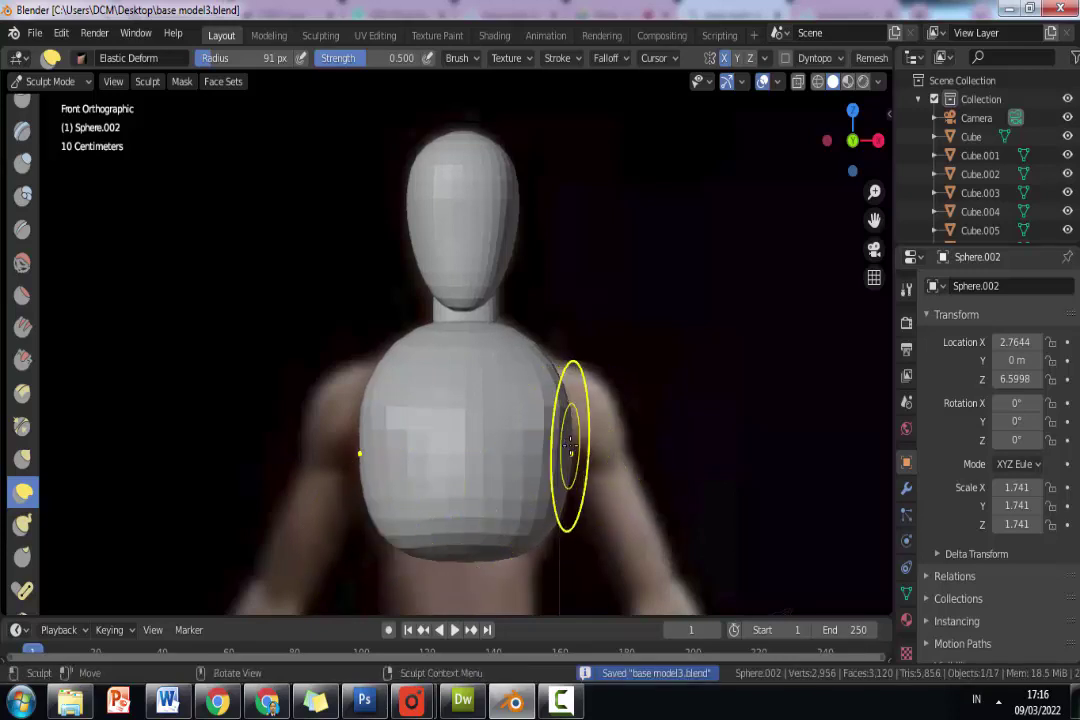
Undo the last chest stroke and reshape the rear surface of the chest sphere from an angled side view.
{"action": "key", "text": "ctrl+z"}
{"action": "scroll", "coordinate": [522, 404], "scroll_direction": "up", "scroll_amount": 3}
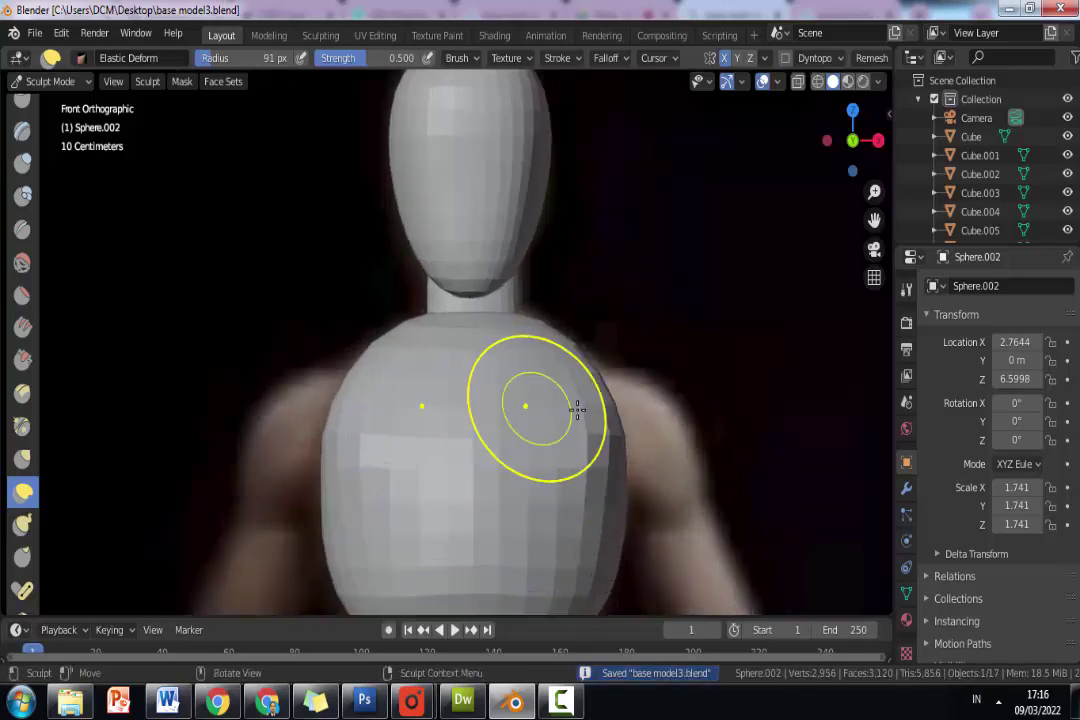
{"action": "mouse_move", "coordinate": [522, 406]}
{"action": "middle_mouse_down"}
{"action": "mouse_move", "coordinate": [513, 422]}
{"action": "mouse_move", "coordinate": [470, 436]}
{"action": "mouse_move", "coordinate": [506, 441]}
{"action": "mouse_move", "coordinate": [444, 439]}
{"action": "mouse_move", "coordinate": [469, 401]}
{"action": "mouse_move", "coordinate": [465, 436]}
{"action": "mouse_move", "coordinate": [494, 436]}
{"action": "middle_mouse_up"}
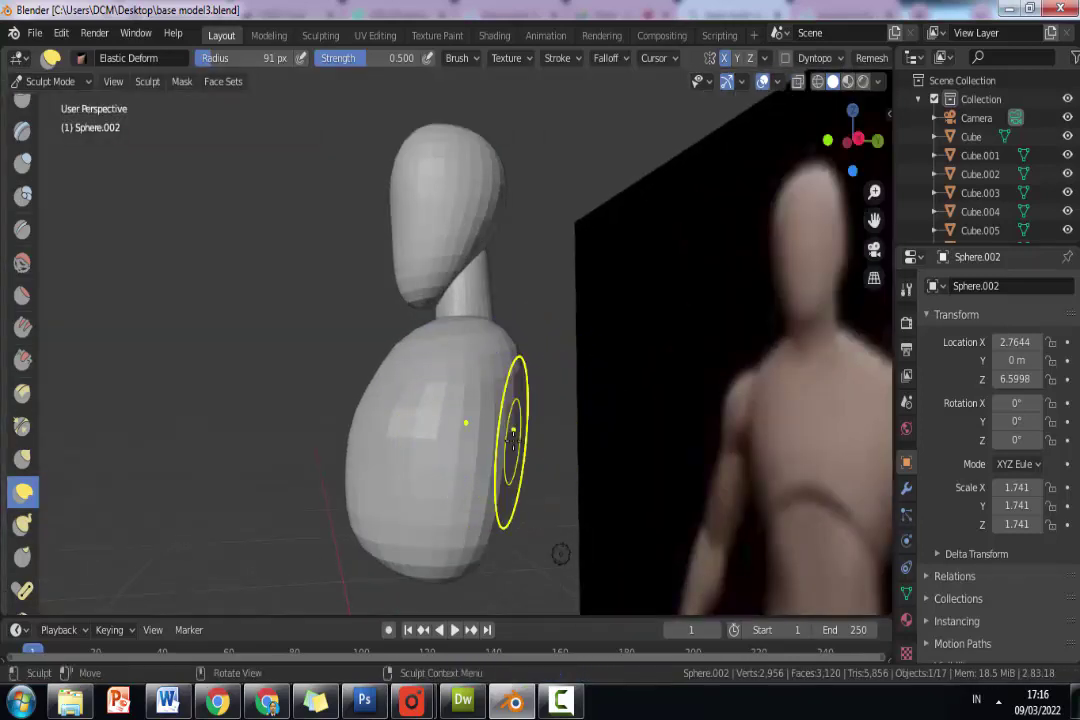
{"action": "left_click_drag", "start_coordinate": [512, 440], "coordinate": [531, 441]}
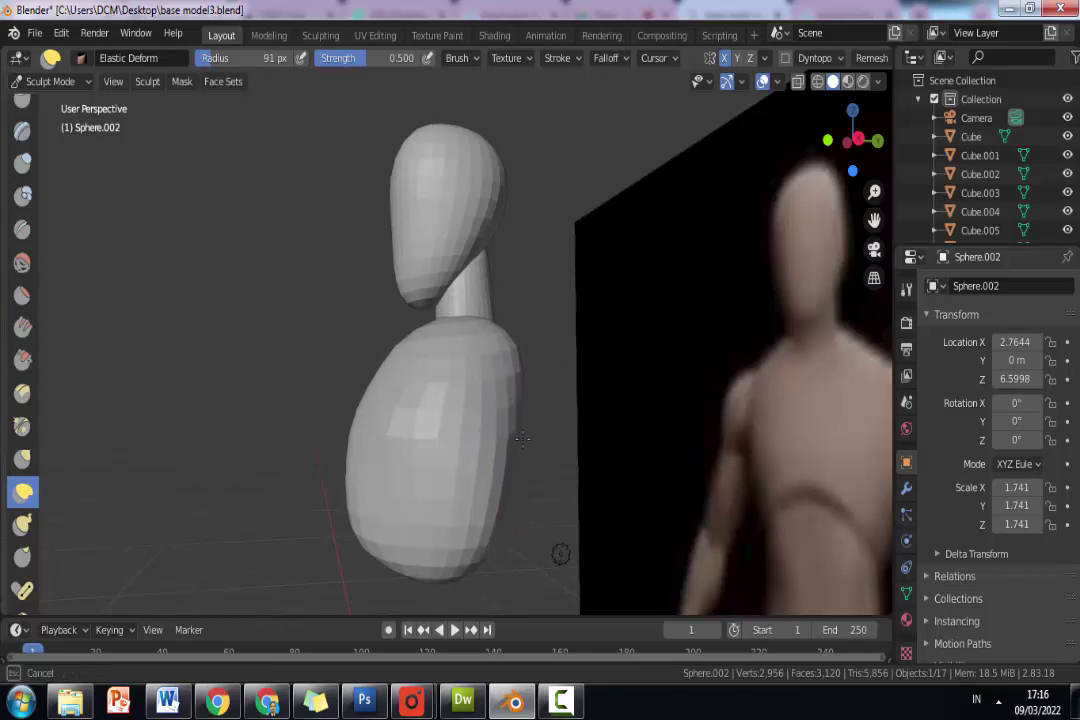
{"action": "left_click_drag", "start_coordinate": [519, 357], "coordinate": [482, 434]}
{"action": "middle_click_drag", "start_coordinate": [482, 434], "coordinate": [554, 425]}
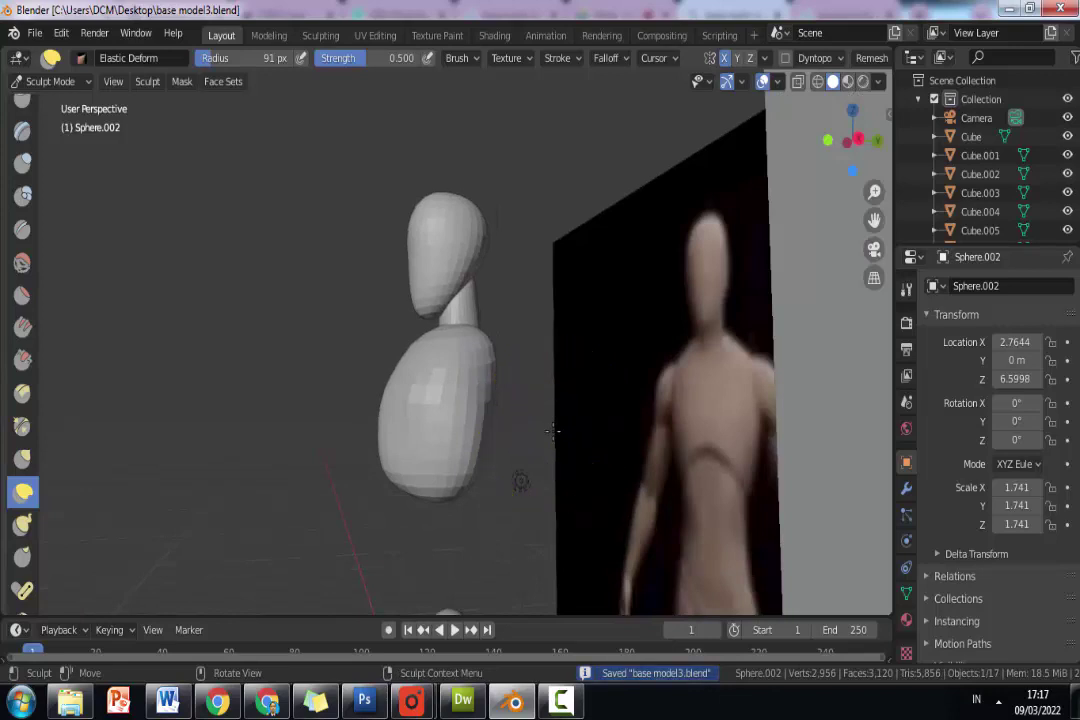
In front view, adjust the lower side edge of the chest sphere against the reference torso.
{"action": "key", "text": "KP_1"}
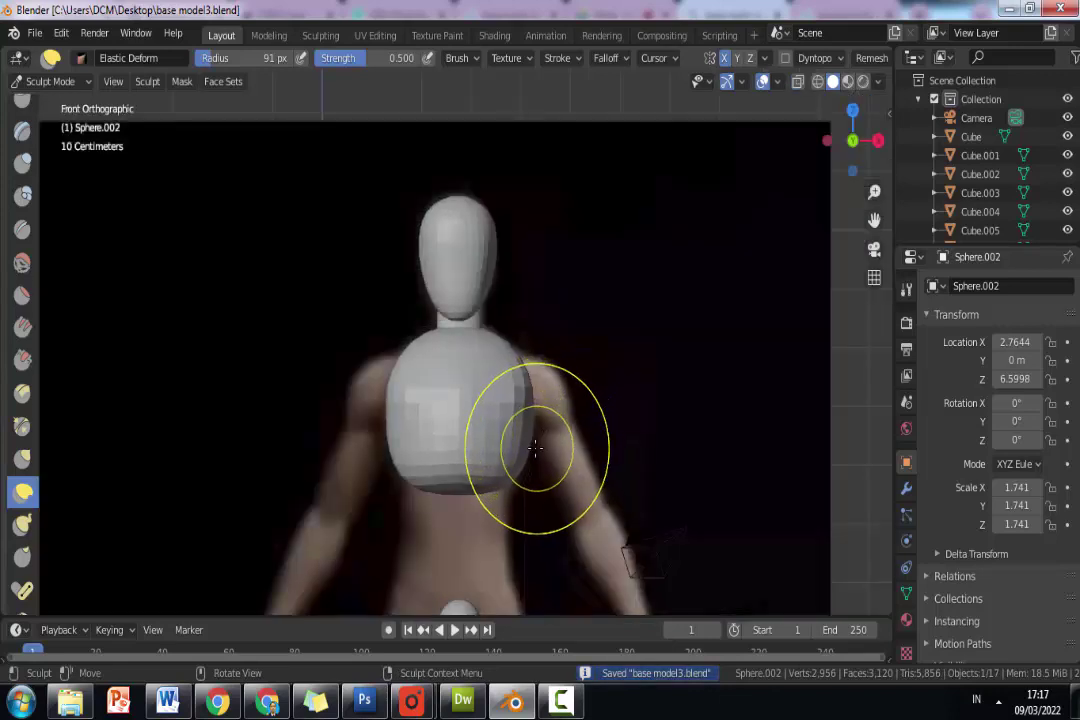
{"action": "scroll", "coordinate": [511, 453], "scroll_direction": "up", "scroll_amount": 1}
{"action": "mouse_move", "coordinate": [520, 500]}
{"action": "left_mouse_down"}
{"action": "mouse_move", "coordinate": [530, 566]}
{"action": "mouse_move", "coordinate": [519, 517]}
{"action": "mouse_move", "coordinate": [458, 542]}
{"action": "mouse_move", "coordinate": [465, 452]}
{"action": "mouse_move", "coordinate": [500, 515]}
{"action": "left_mouse_up"}
{"action": "scroll", "coordinate": [500, 515], "scroll_direction": "down", "scroll_amount": 3}
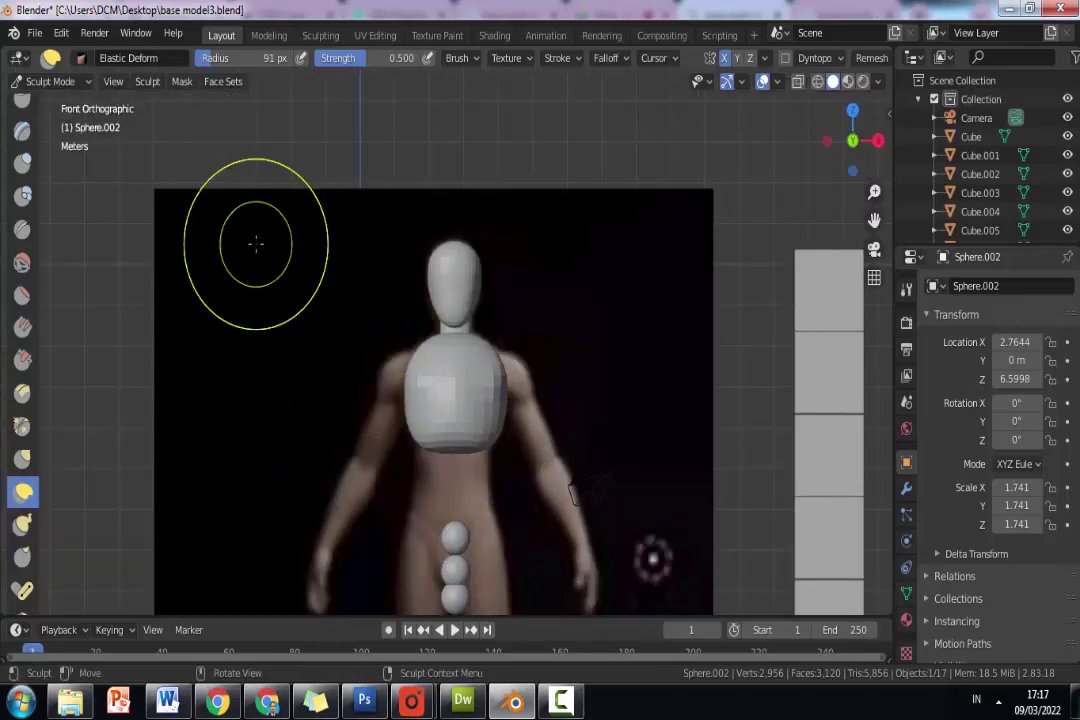
{"action": "left_click", "coordinate": [70, 84]}
{"action": "left_click", "coordinate": [60, 104]}
{"action": "scroll", "coordinate": [435, 408], "scroll_direction": "down", "scroll_amount": 2}
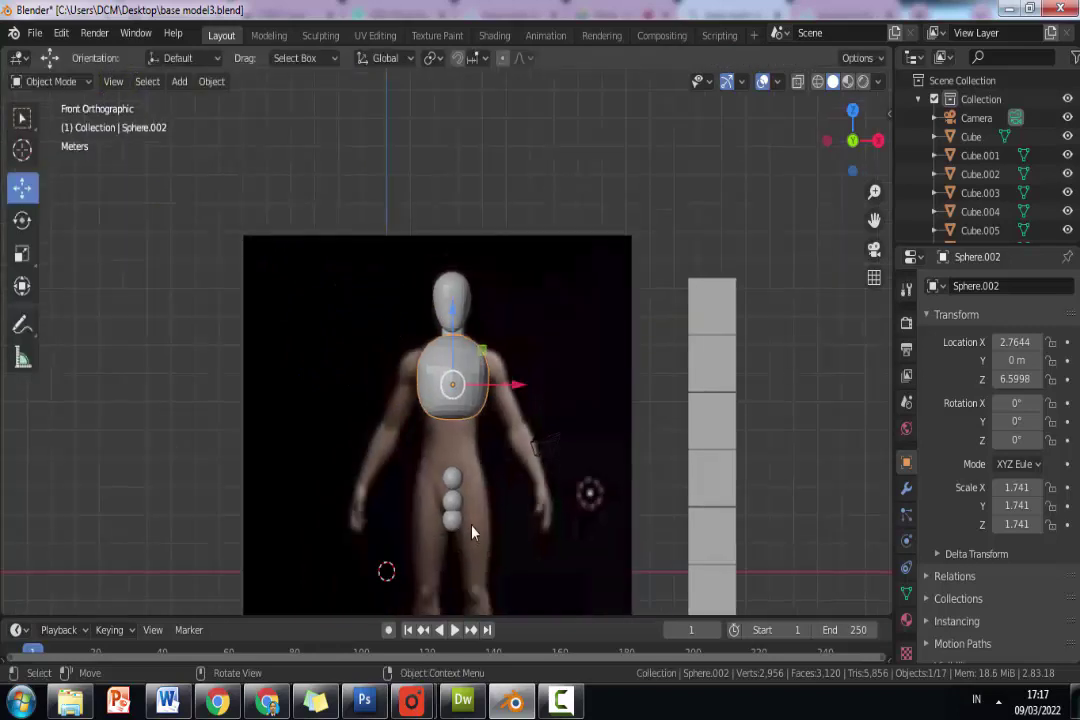
{"action": "left_click", "coordinate": [476, 463]}
{"action": "scroll", "coordinate": [438, 472], "scroll_direction": "up", "scroll_amount": 2}
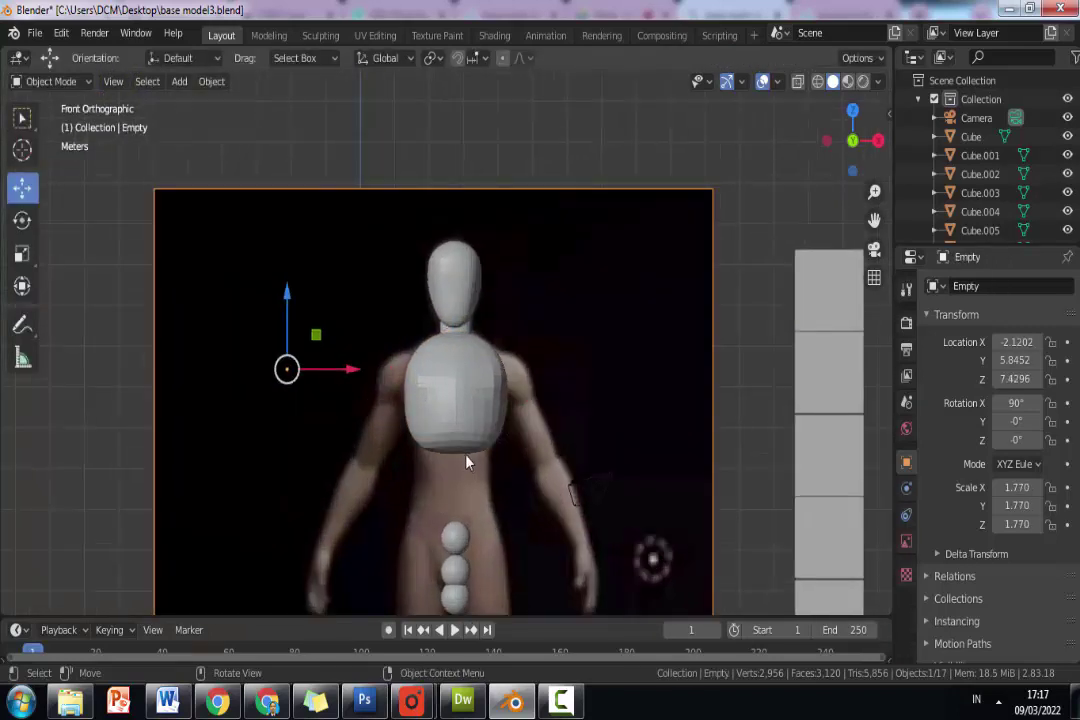
{"action": "scroll", "coordinate": [488, 437], "scroll_direction": "up", "scroll_amount": 2}
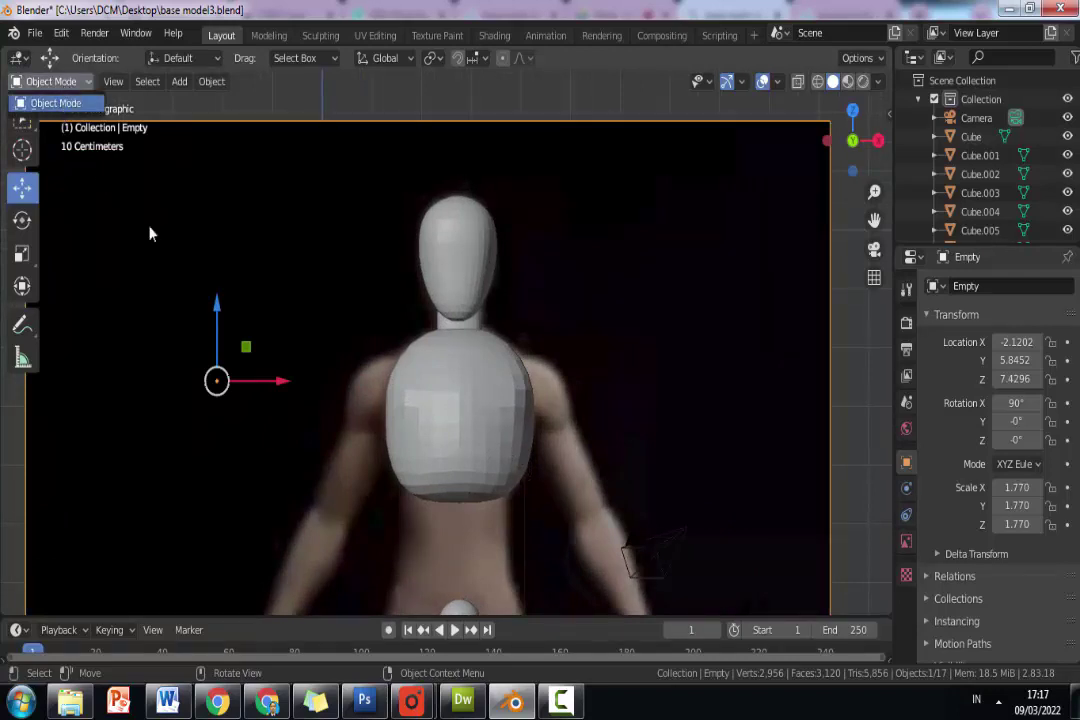
{"action": "left_click", "coordinate": [429, 415]}
{"action": "left_click", "coordinate": [47, 83]}
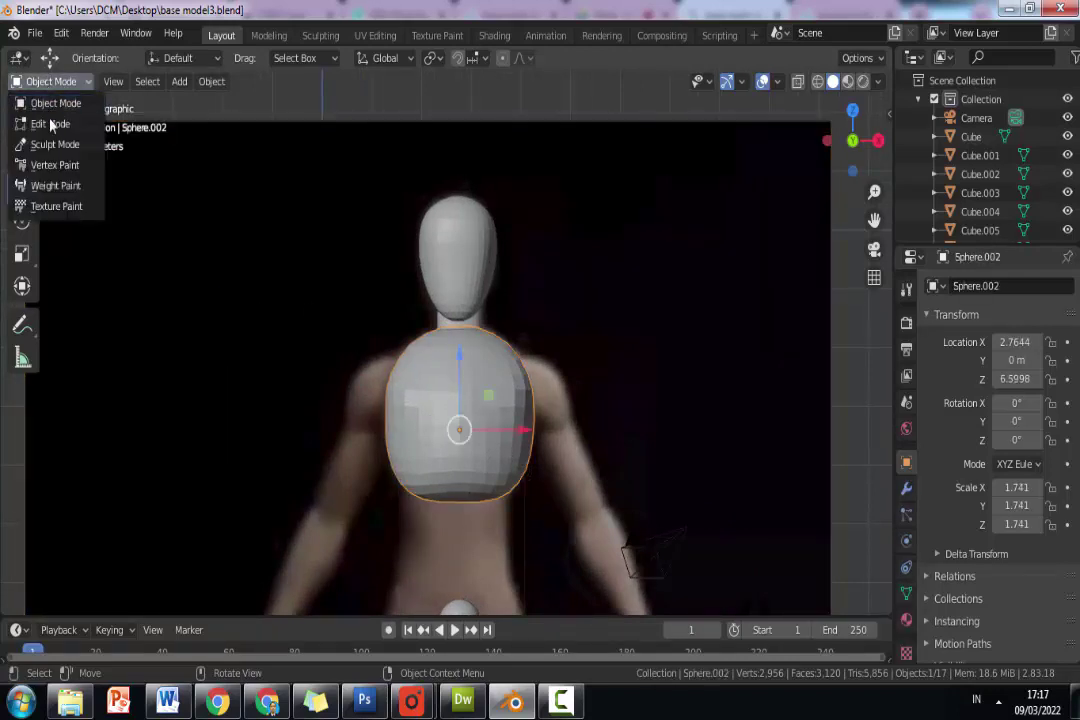
{"action": "left_click", "coordinate": [68, 146]}
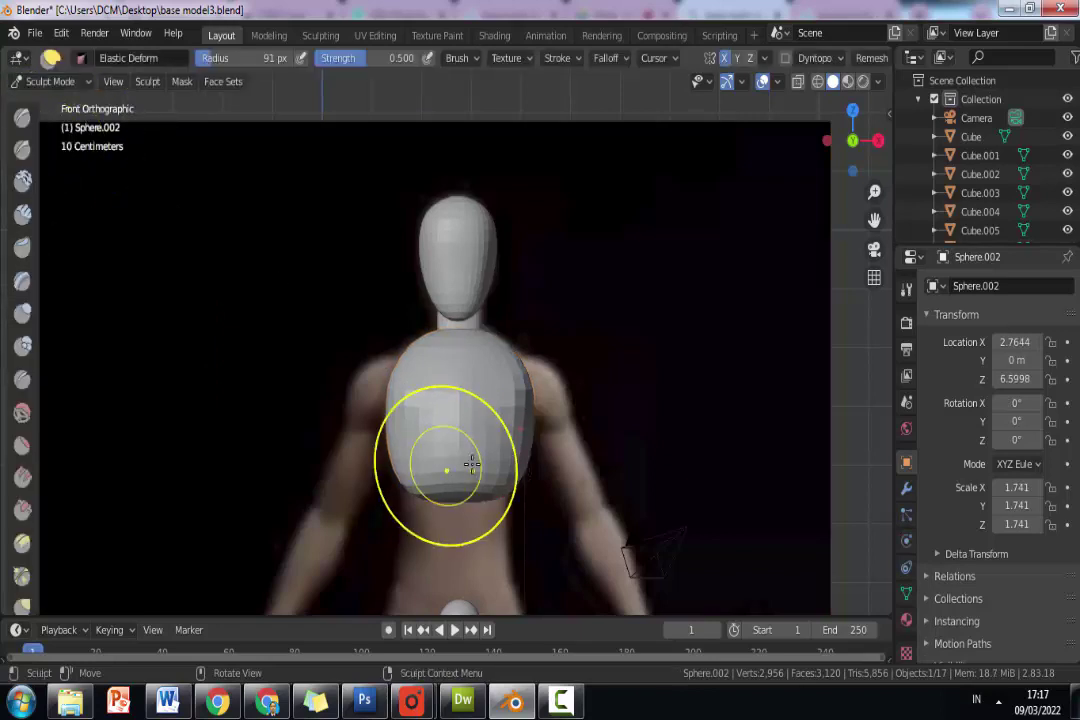
Taper the lower sides of the chest sphere inward toward the waist in front view.
{"action": "mouse_move", "coordinate": [513, 458]}
{"action": "left_mouse_down"}
{"action": "mouse_move", "coordinate": [527, 466]}
{"action": "mouse_move", "coordinate": [509, 458]}
{"action": "mouse_move", "coordinate": [518, 446]}
{"action": "mouse_move", "coordinate": [509, 492]}
{"action": "mouse_move", "coordinate": [494, 470]}
{"action": "mouse_move", "coordinate": [513, 440]}
{"action": "mouse_move", "coordinate": [511, 463]}
{"action": "mouse_move", "coordinate": [532, 489]}
{"action": "mouse_move", "coordinate": [528, 433]}
{"action": "mouse_move", "coordinate": [521, 439]}
{"action": "mouse_move", "coordinate": [508, 420]}
{"action": "mouse_move", "coordinate": [528, 422]}
{"action": "left_mouse_up"}
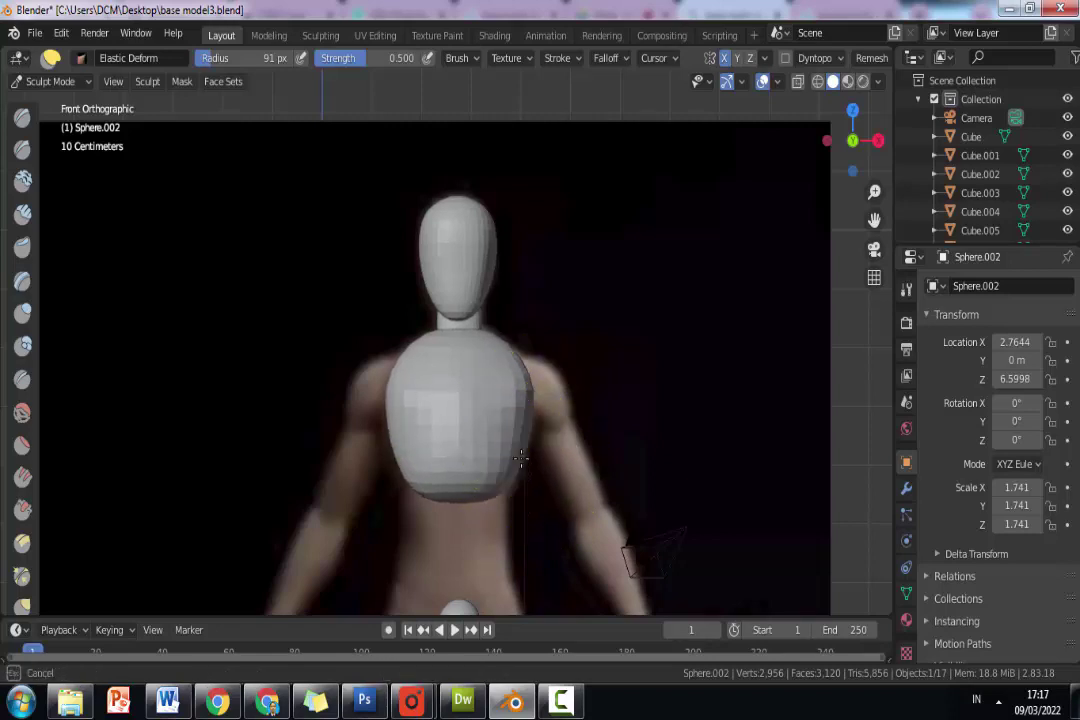
{"action": "scroll", "coordinate": [520, 453], "scroll_direction": "down", "scroll_amount": 1}
{"action": "scroll", "coordinate": [516, 458], "scroll_direction": "up", "scroll_amount": 1}
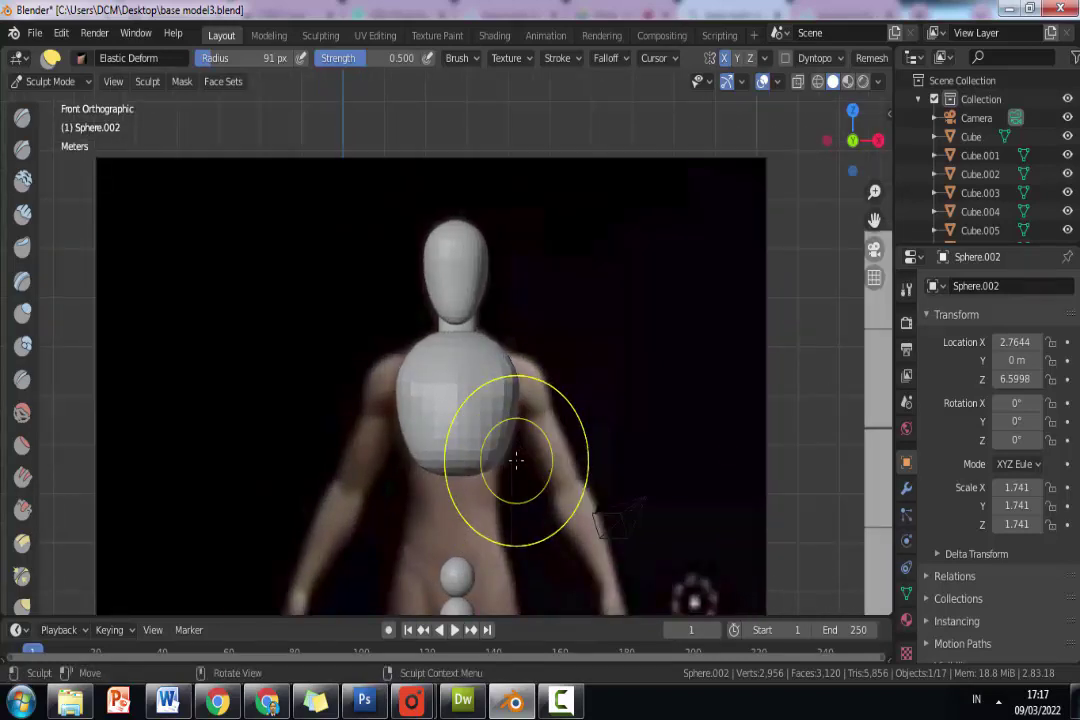
{"action": "mouse_move", "coordinate": [488, 462]}
{"action": "left_mouse_down"}
{"action": "mouse_move", "coordinate": [462, 458]}
{"action": "mouse_move", "coordinate": [478, 491]}
{"action": "mouse_move", "coordinate": [455, 410]}
{"action": "left_mouse_up"}
In Object Mode, move the topmost small sphere vertically to just below the chest, at about Z 5.17, and save the file.
{"action": "left_click", "coordinate": [50, 81]}
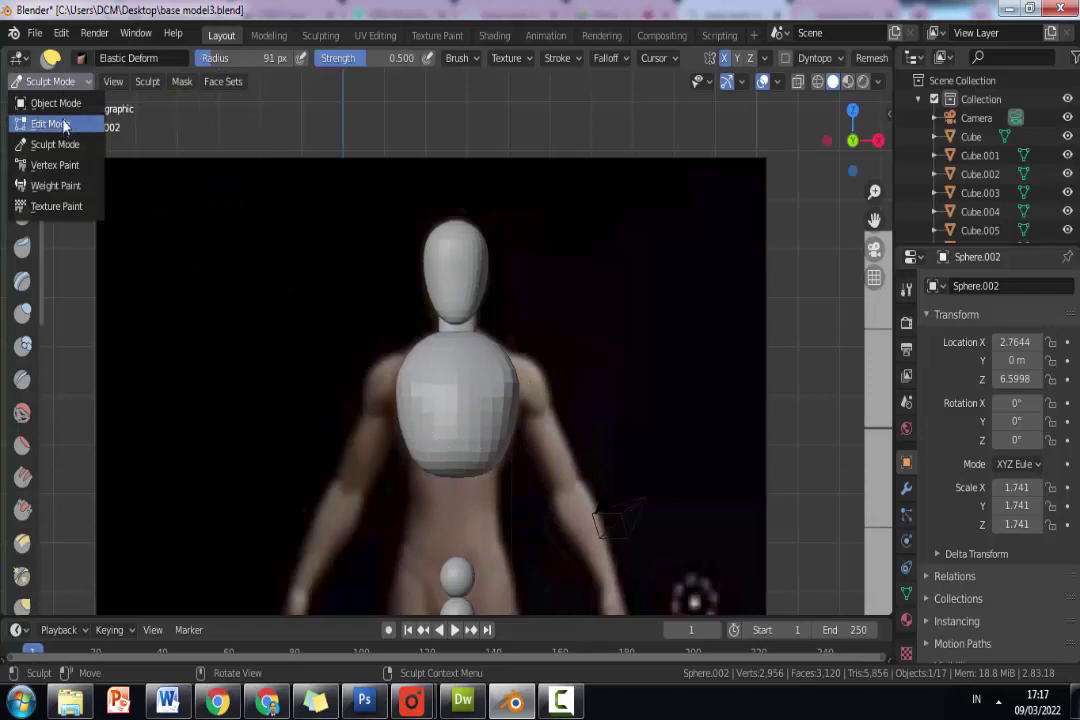
{"action": "left_click", "coordinate": [55, 103]}
{"action": "scroll", "coordinate": [435, 402], "scroll_direction": "down", "scroll_amount": 1}
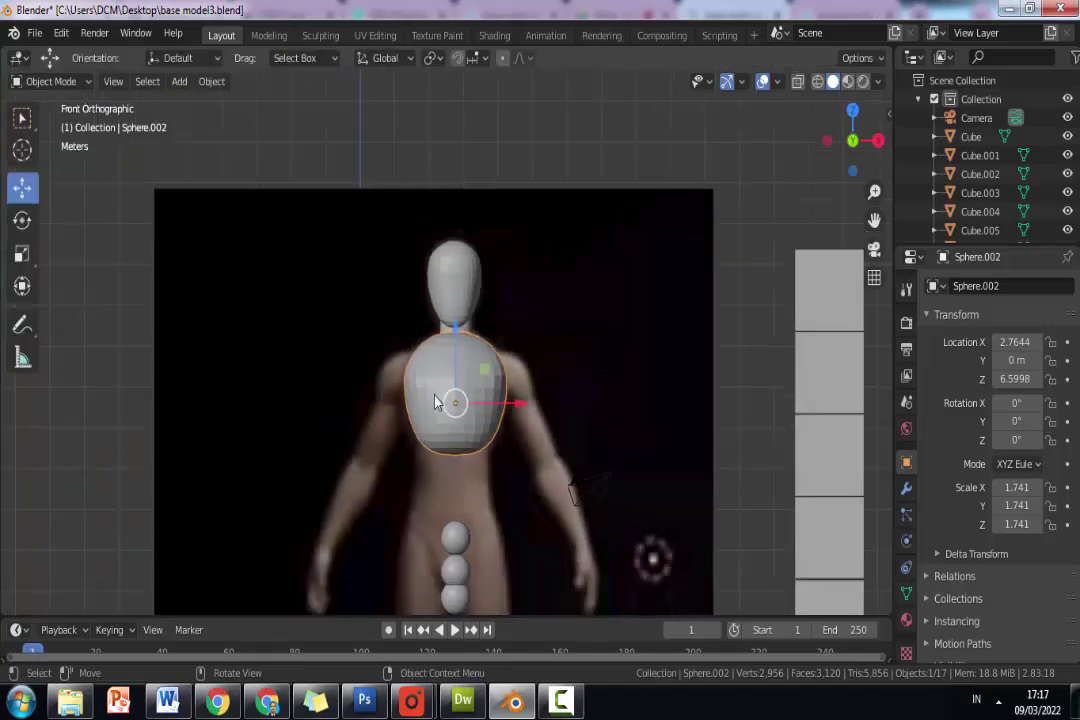
{"action": "left_click", "coordinate": [466, 543]}
{"action": "scroll", "coordinate": [458, 470], "scroll_direction": "up", "scroll_amount": 1}
{"action": "key", "text": "g"}
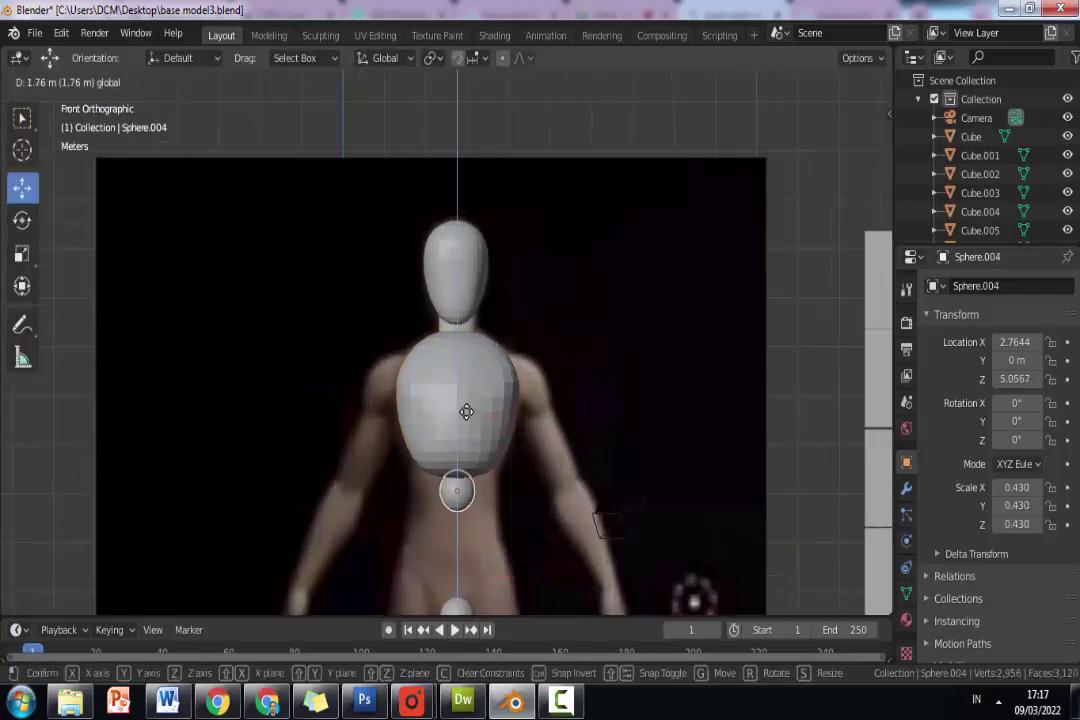
{"action": "left_click", "coordinate": [474, 434]}
{"action": "scroll", "coordinate": [466, 554], "scroll_direction": "up", "scroll_amount": 1}
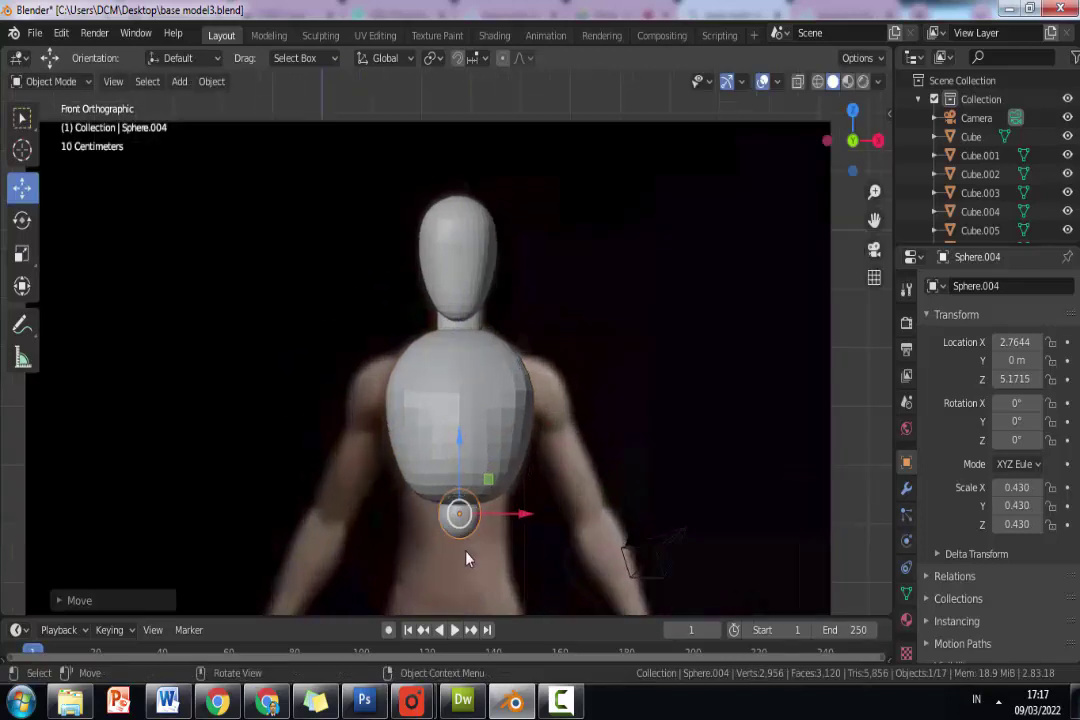
{"action": "key", "text": "ctrl+s"}
Scale the sphere below the chest up uniformly to about 0.966 to approach the waist width.
{"action": "key", "text": "s"}
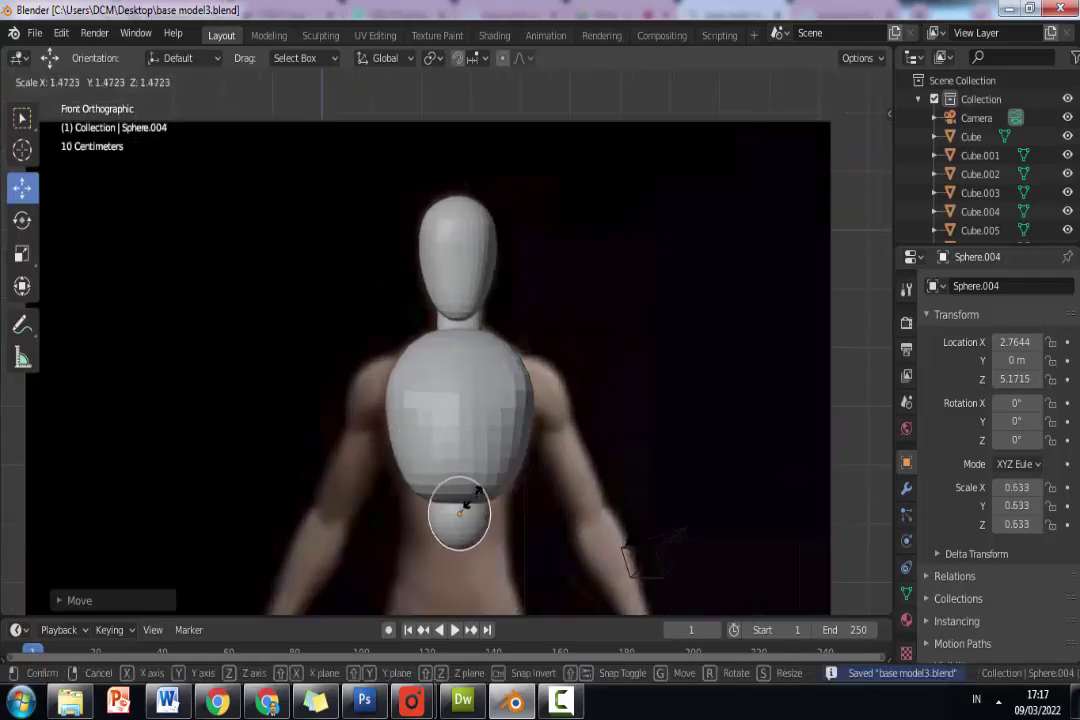
{"action": "left_click", "coordinate": [474, 497]}
{"action": "scroll", "coordinate": [464, 476], "scroll_direction": "down", "scroll_amount": 2}
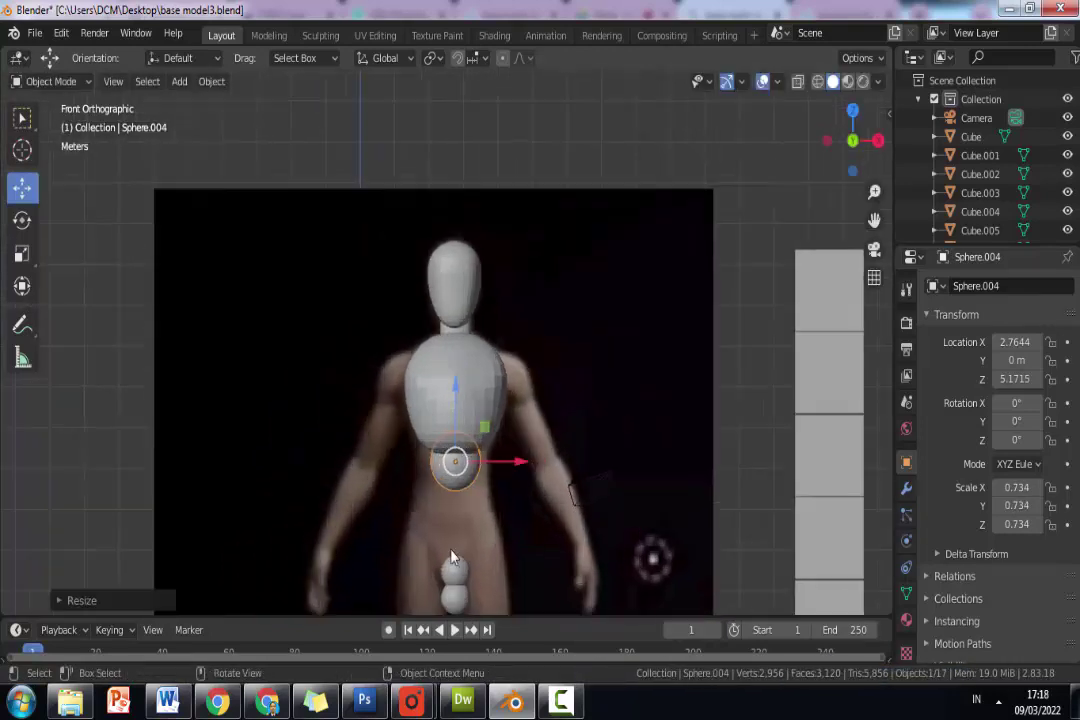
{"action": "scroll", "coordinate": [458, 460], "scroll_direction": "up", "scroll_amount": 2}
{"action": "key", "text": "s"}
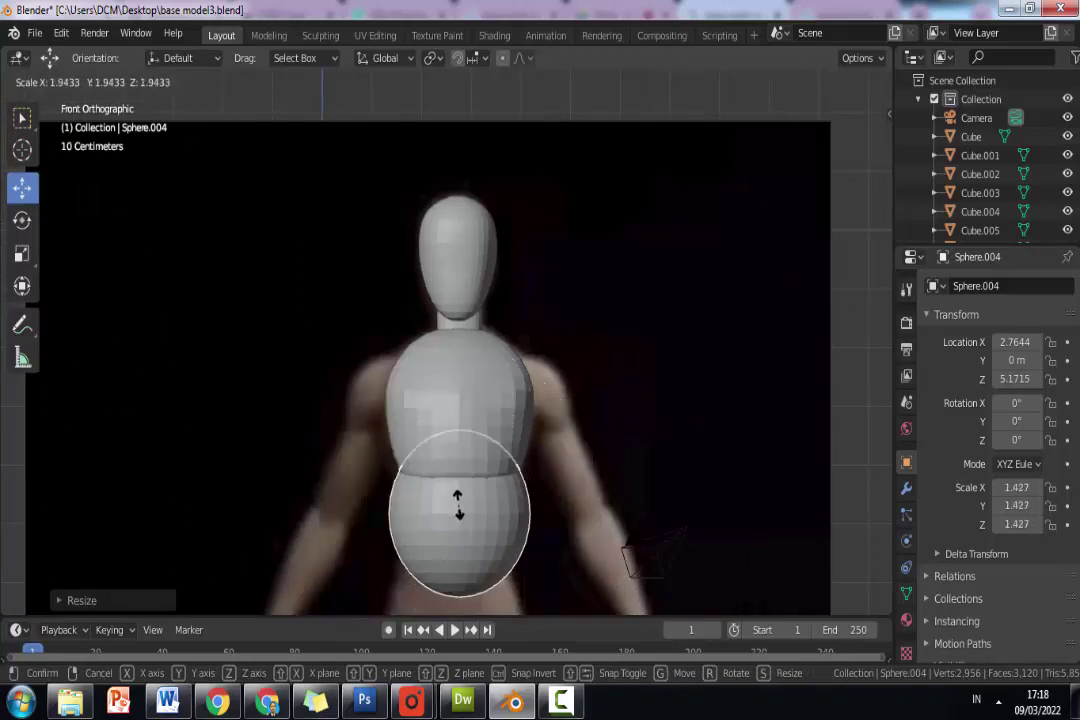
{"action": "left_click", "coordinate": [472, 540]}
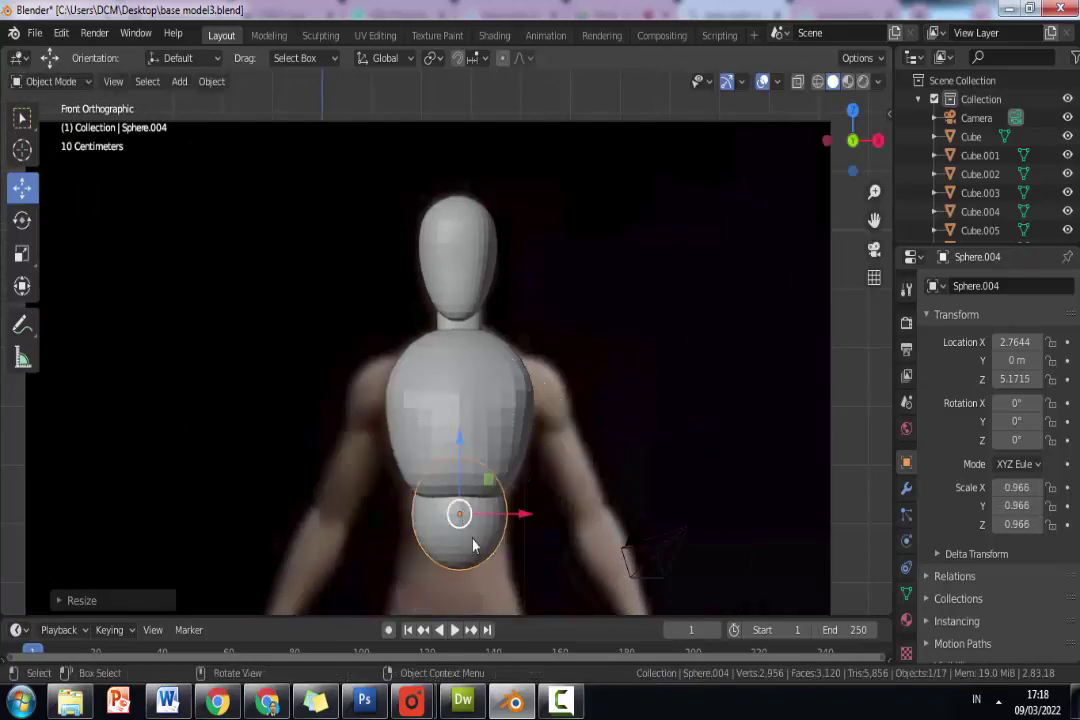
{"action": "scroll", "coordinate": [489, 530], "scroll_direction": "down", "scroll_amount": 2}
Move the two remaining small spheres together away from the body, beside the reference figure.
{"action": "left_click", "coordinate": [462, 590]}
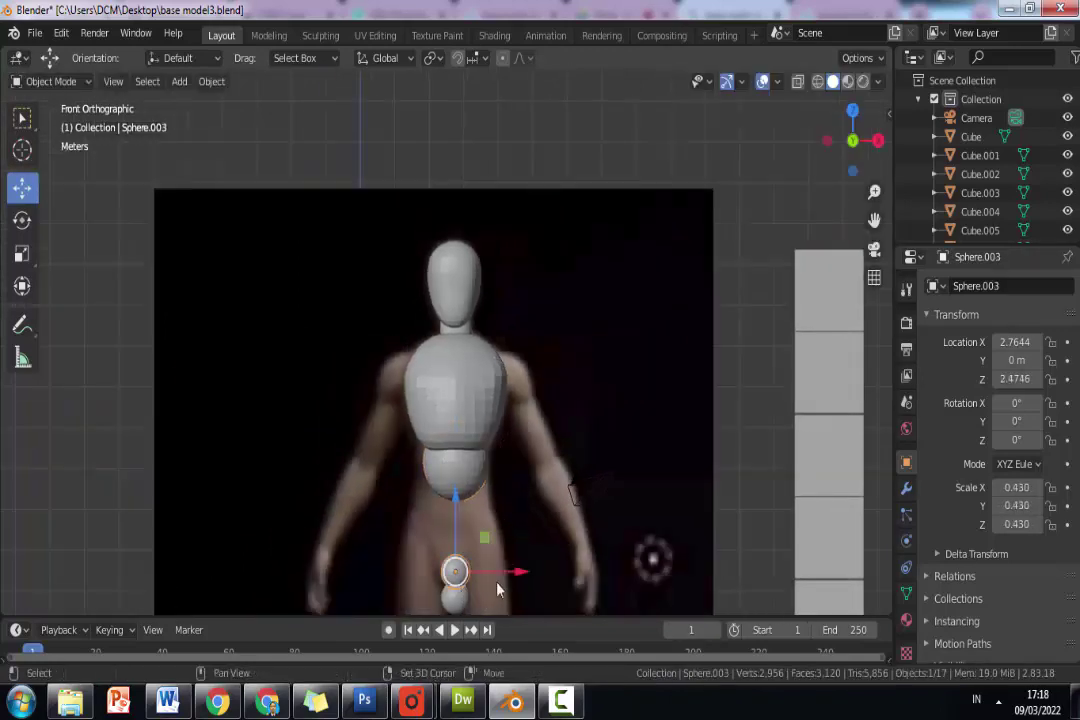
{"action": "left_click", "coordinate": [455, 599], "text": "shift"}
{"action": "key", "text": "g"}
{"action": "left_click", "coordinate": [282, 560]}
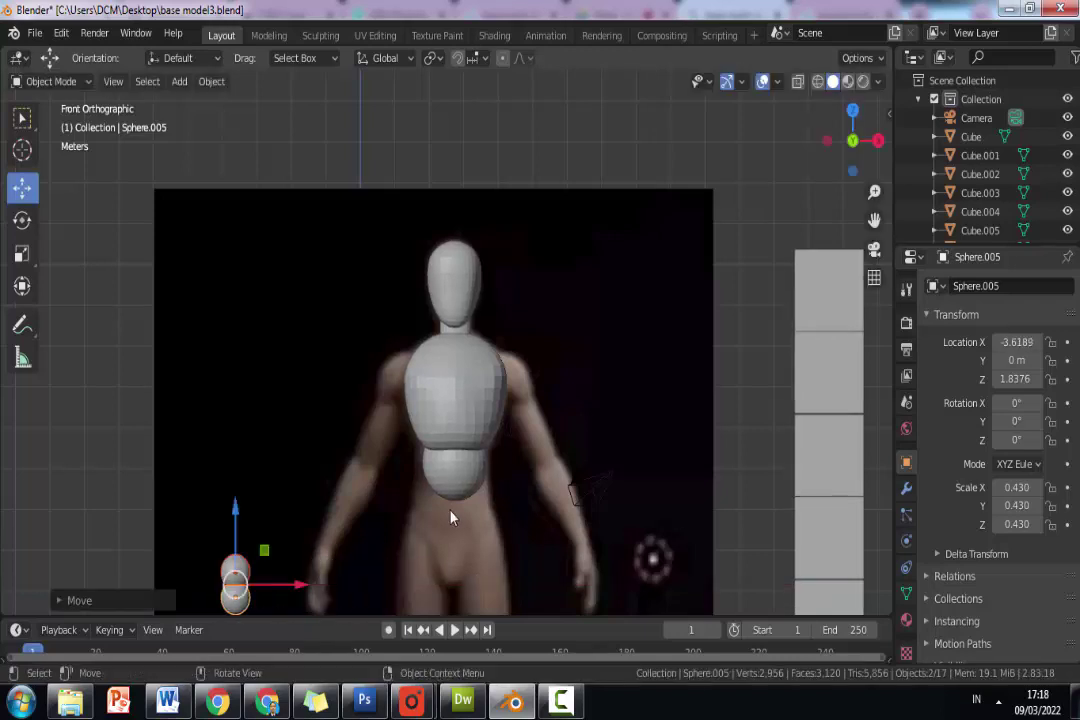
Lower the waist sphere along Z to about 4.51 so it sits beneath the chest sphere.
{"action": "scroll", "coordinate": [450, 517], "scroll_direction": "up", "scroll_amount": 3}
{"action": "left_click", "coordinate": [462, 550]}
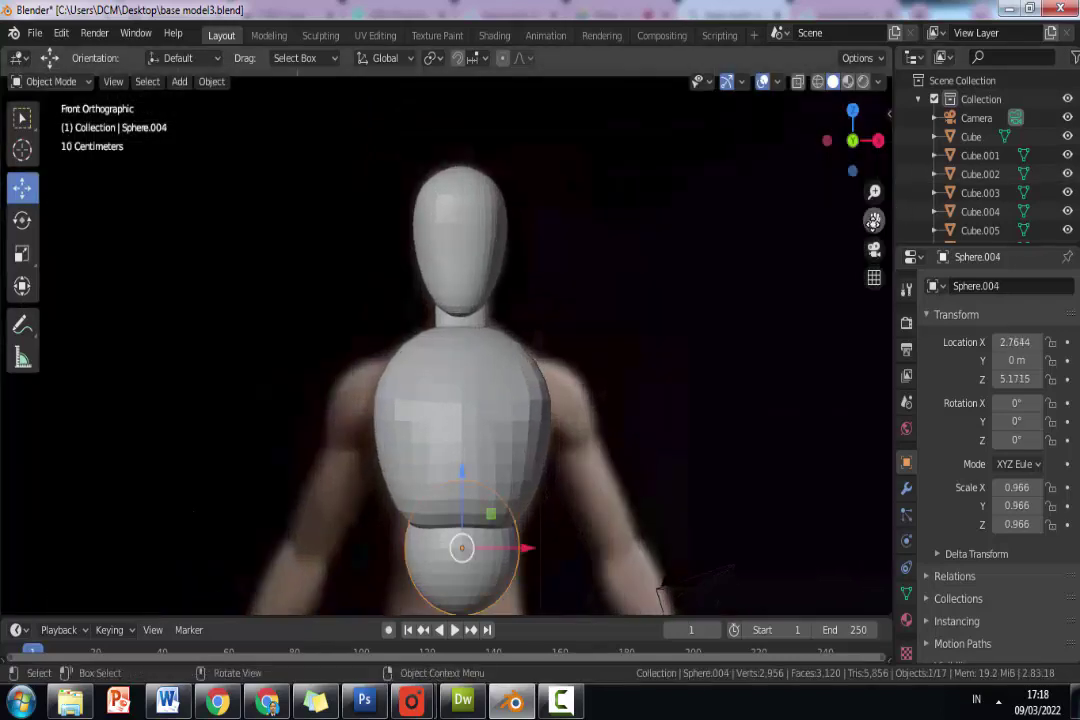
{"action": "middle_click_drag", "start_coordinate": [517, 559], "coordinate": [512, 357], "text": "shift"}
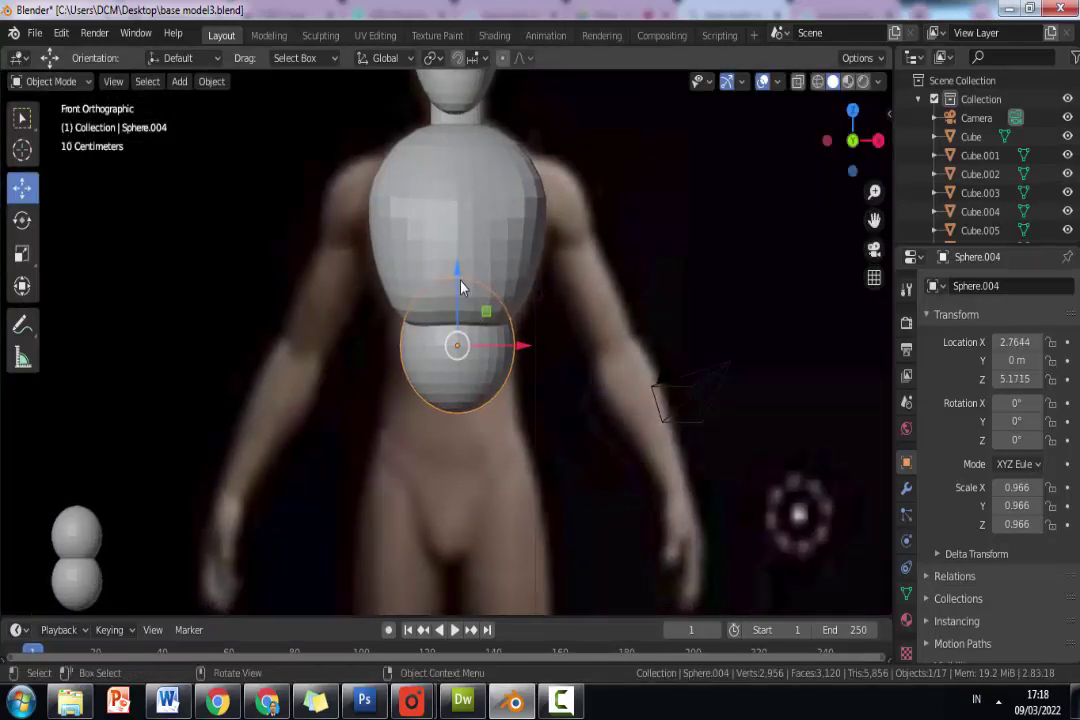
{"action": "left_click_drag", "start_coordinate": [460, 288], "coordinate": [453, 331]}
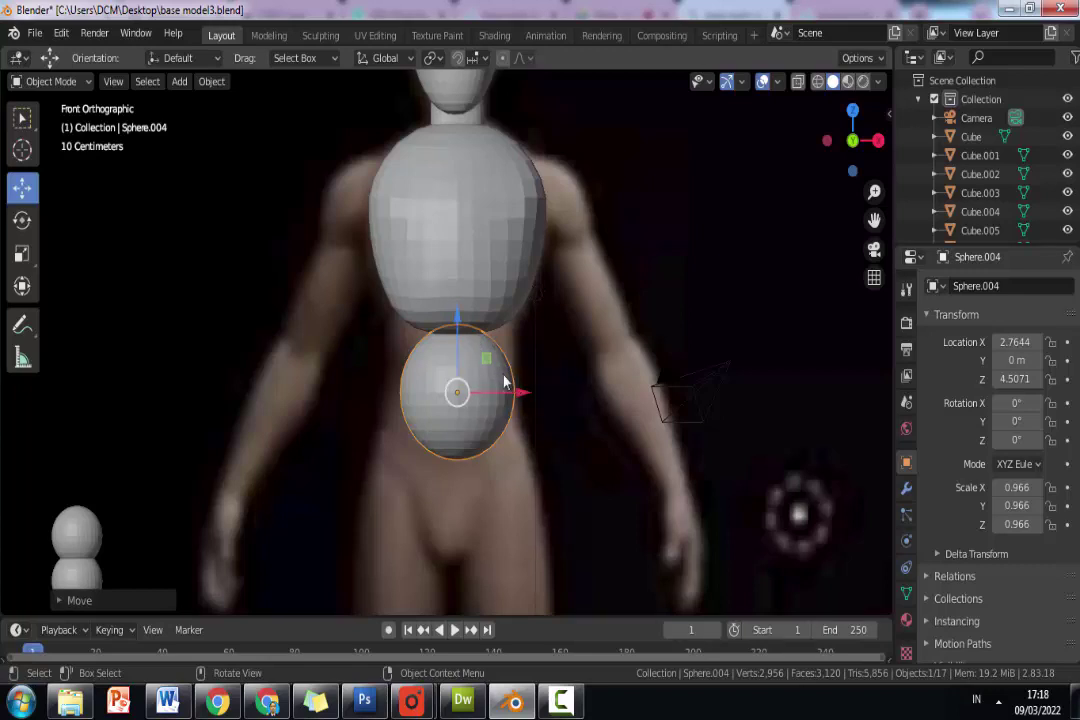
Sculpt the waist sphere with Elastic Deform, pulling its top up to the chest and widening its lower sides into an abdomen.
{"action": "left_click", "coordinate": [59, 84]}
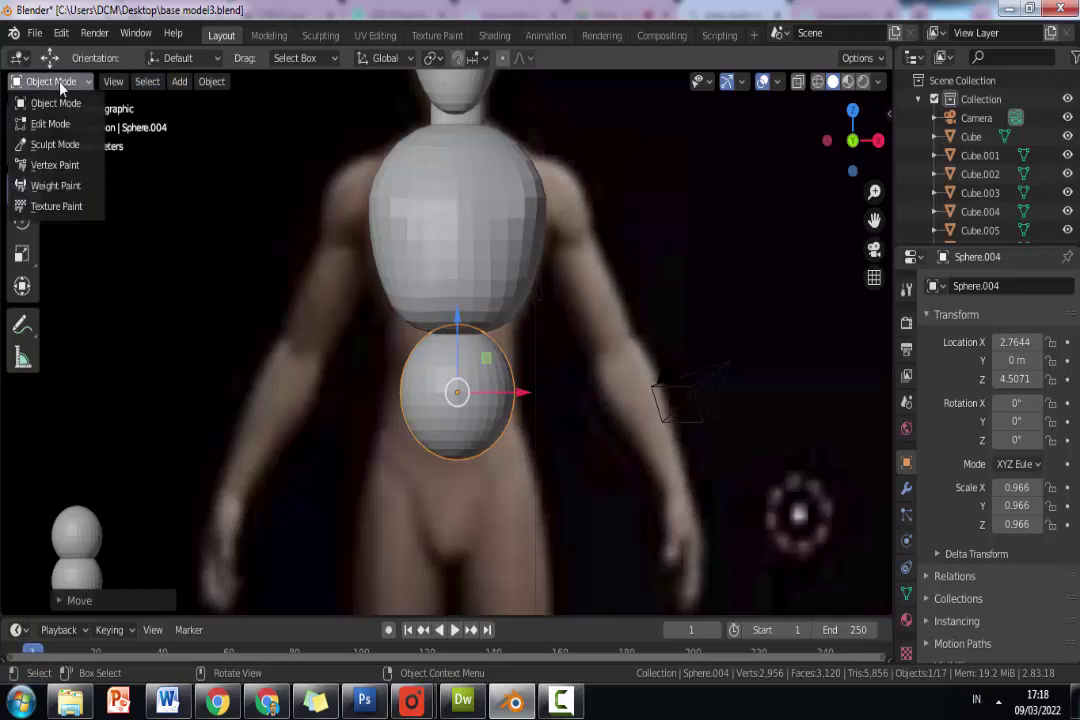
{"action": "left_click", "coordinate": [67, 150]}
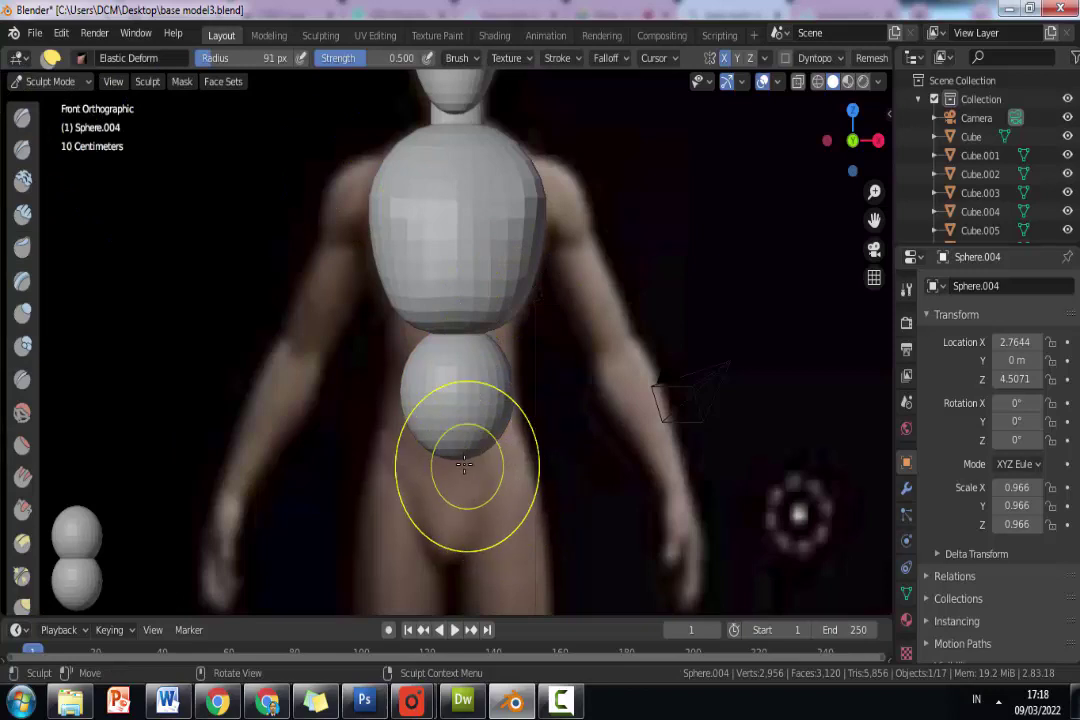
{"action": "left_click_drag", "start_coordinate": [446, 451], "coordinate": [457, 490]}
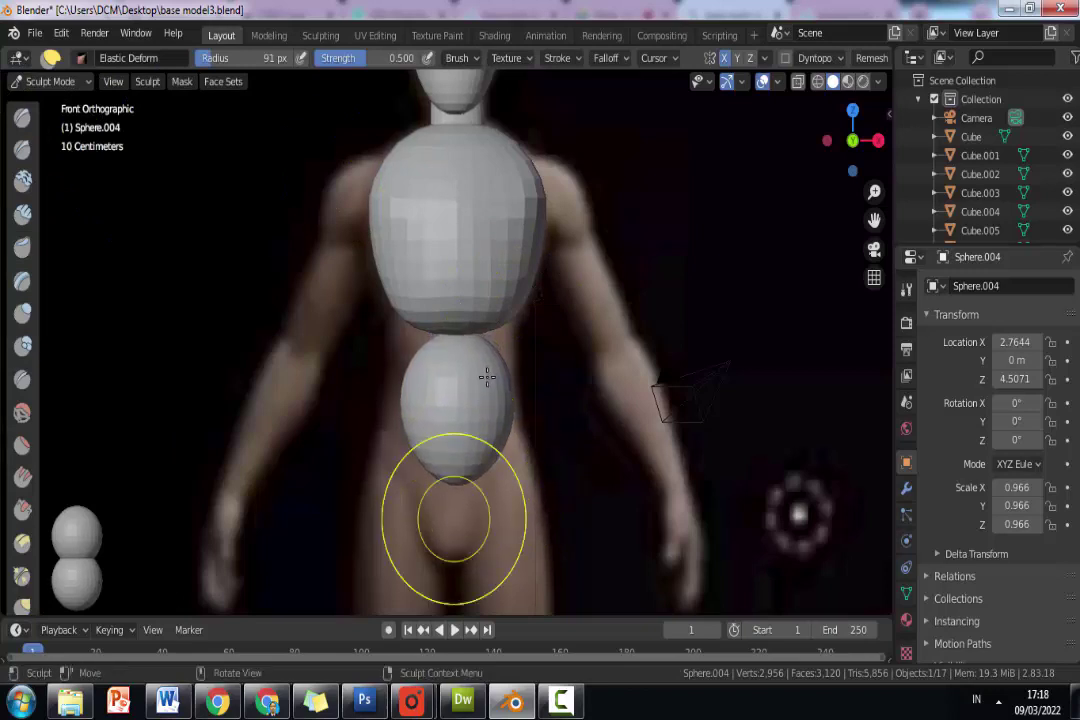
{"action": "mouse_move", "coordinate": [487, 376]}
{"action": "left_mouse_down"}
{"action": "mouse_move", "coordinate": [521, 176]}
{"action": "mouse_move", "coordinate": [548, 190]}
{"action": "left_mouse_up"}
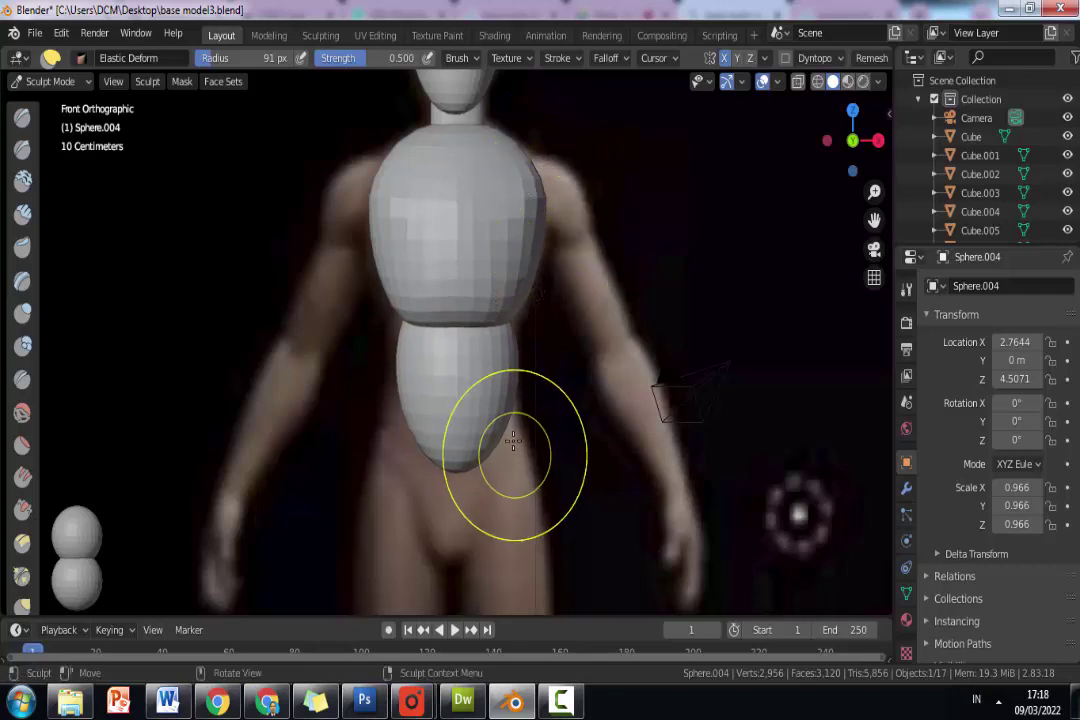
{"action": "mouse_move", "coordinate": [499, 429]}
{"action": "left_mouse_down"}
{"action": "mouse_move", "coordinate": [651, 425]}
{"action": "mouse_move", "coordinate": [446, 477]}
{"action": "mouse_move", "coordinate": [447, 373]}
{"action": "mouse_move", "coordinate": [446, 390]}
{"action": "left_mouse_up"}
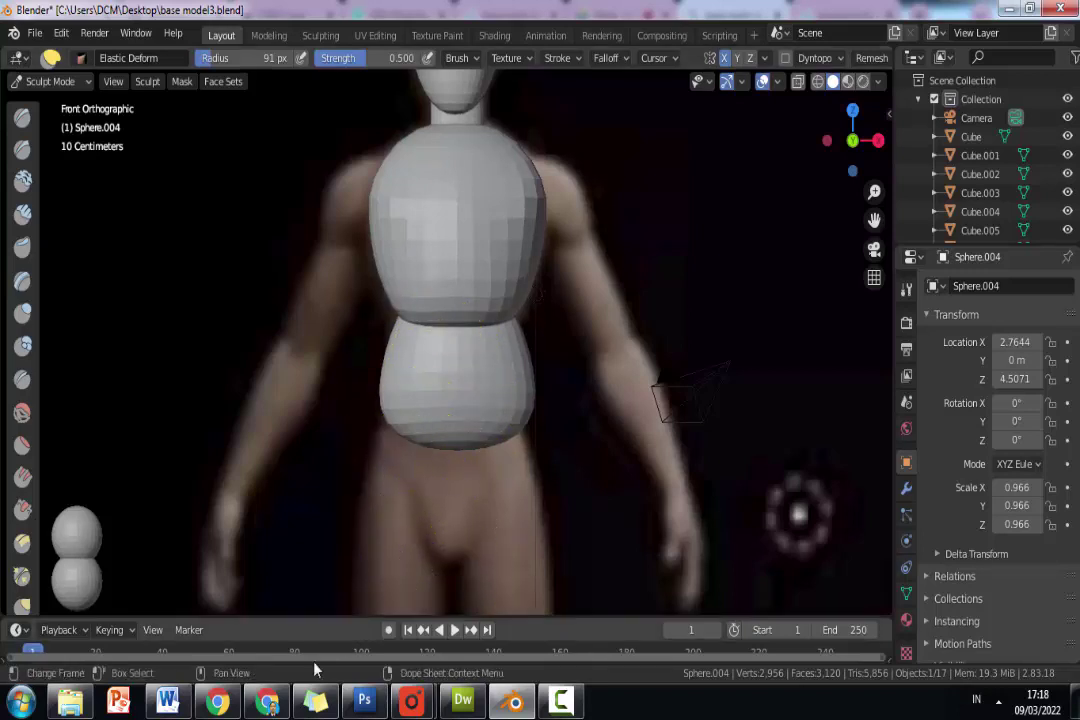
Switch to Chrome to examine the Stylized Basemesh Collection example's waist and hips, and return to Blender.
{"action": "mouse_move", "coordinate": [270, 703]}
{"action": "left_click", "coordinate": [225, 640]}
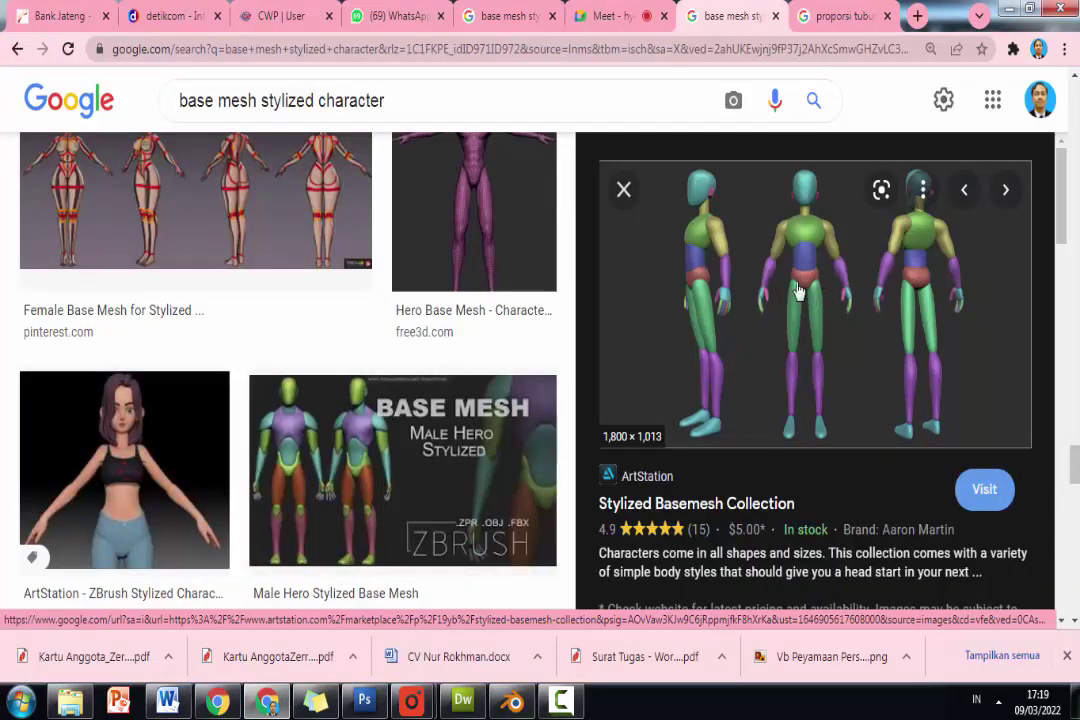
{"action": "left_click", "coordinate": [432, 592]}
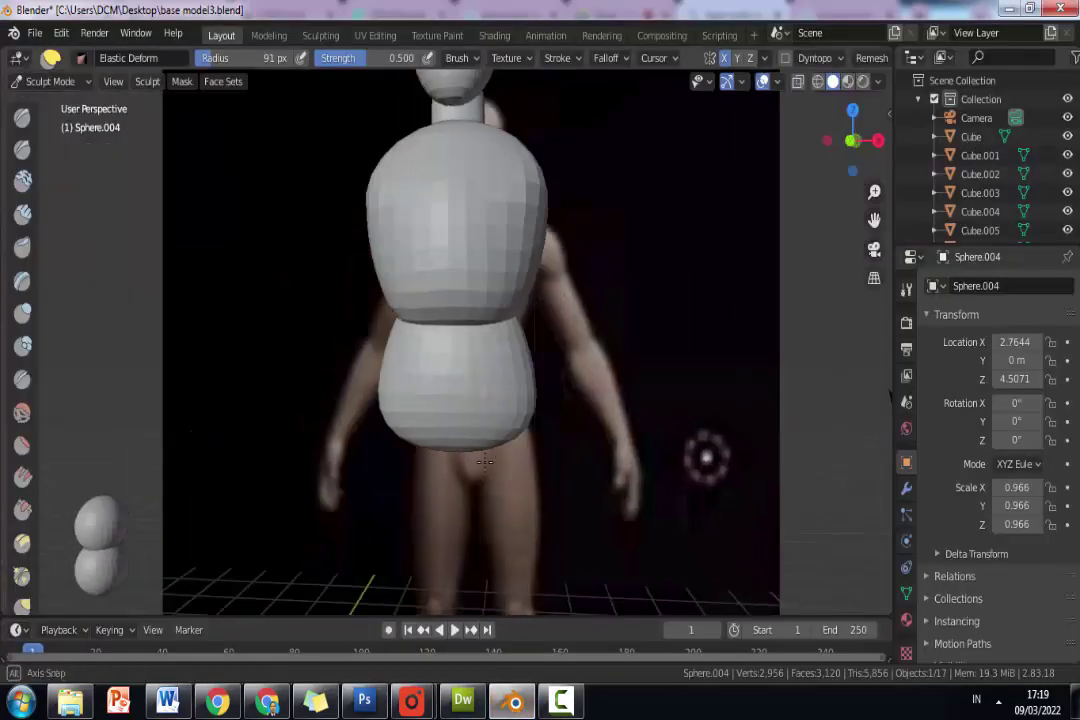
Reshape the abdomen's side profile with Elastic Deform, pushing its back inward and adjusting its front beneath the chest.
{"action": "middle_click_drag", "start_coordinate": [484, 460], "coordinate": [386, 458]}
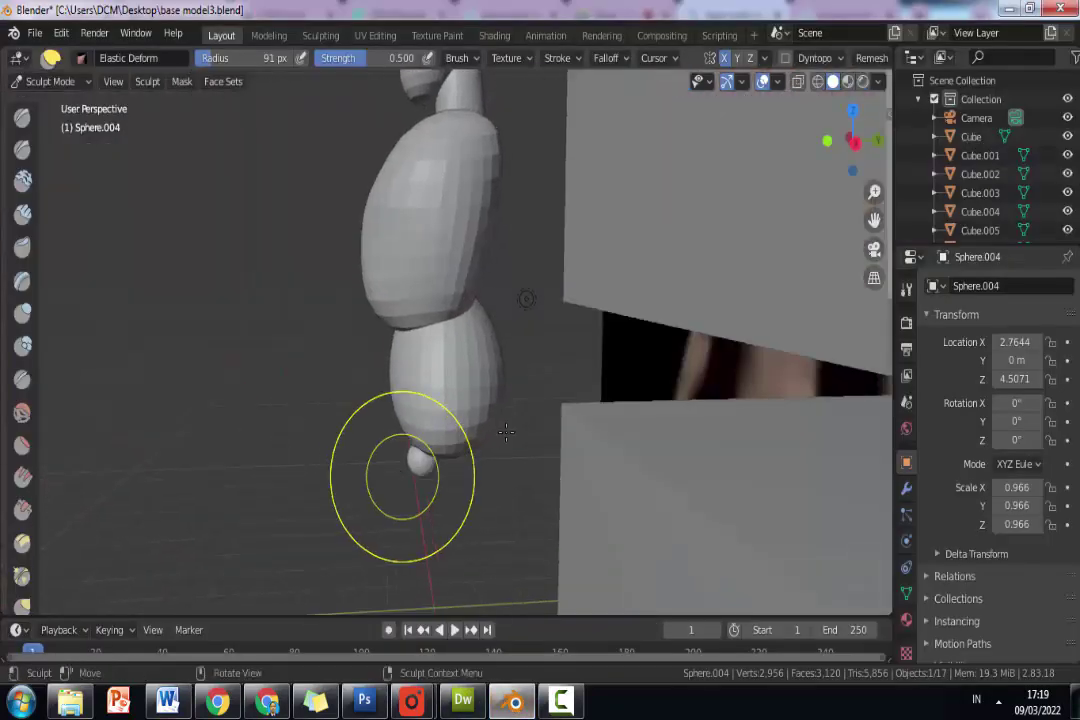
{"action": "mouse_move", "coordinate": [512, 410]}
{"action": "left_mouse_down"}
{"action": "mouse_move", "coordinate": [513, 385]}
{"action": "mouse_move", "coordinate": [471, 357]}
{"action": "left_mouse_up"}
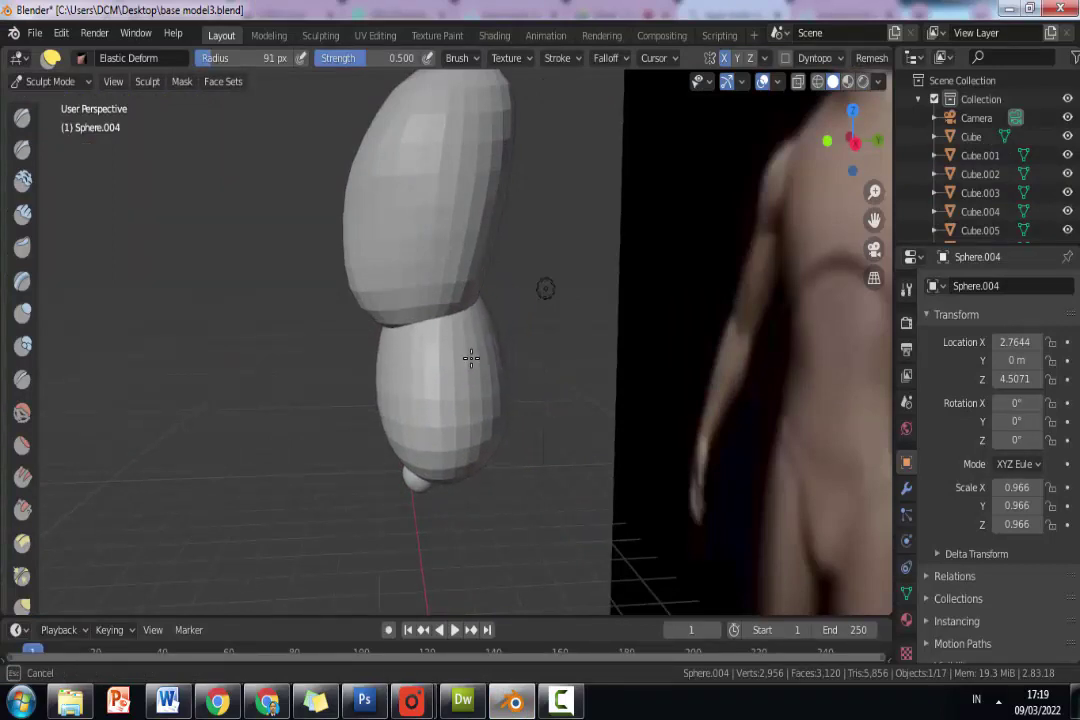
{"action": "mouse_move", "coordinate": [471, 357]}
{"action": "left_mouse_down"}
{"action": "mouse_move", "coordinate": [482, 373]}
{"action": "mouse_move", "coordinate": [415, 427]}
{"action": "mouse_move", "coordinate": [357, 429]}
{"action": "left_mouse_up"}
{"action": "mouse_move", "coordinate": [357, 429]}
{"action": "middle_mouse_down"}
{"action": "mouse_move", "coordinate": [448, 398]}
{"action": "mouse_move", "coordinate": [441, 386]}
{"action": "middle_mouse_up"}
{"action": "mouse_move", "coordinate": [441, 386]}
{"action": "left_mouse_down"}
{"action": "mouse_move", "coordinate": [405, 376]}
{"action": "mouse_move", "coordinate": [465, 386]}
{"action": "left_mouse_up"}
{"action": "mouse_move", "coordinate": [622, 378]}
{"action": "middle_mouse_down"}
{"action": "mouse_move", "coordinate": [527, 403]}
{"action": "mouse_move", "coordinate": [478, 397]}
{"action": "mouse_move", "coordinate": [485, 383]}
{"action": "middle_mouse_up"}
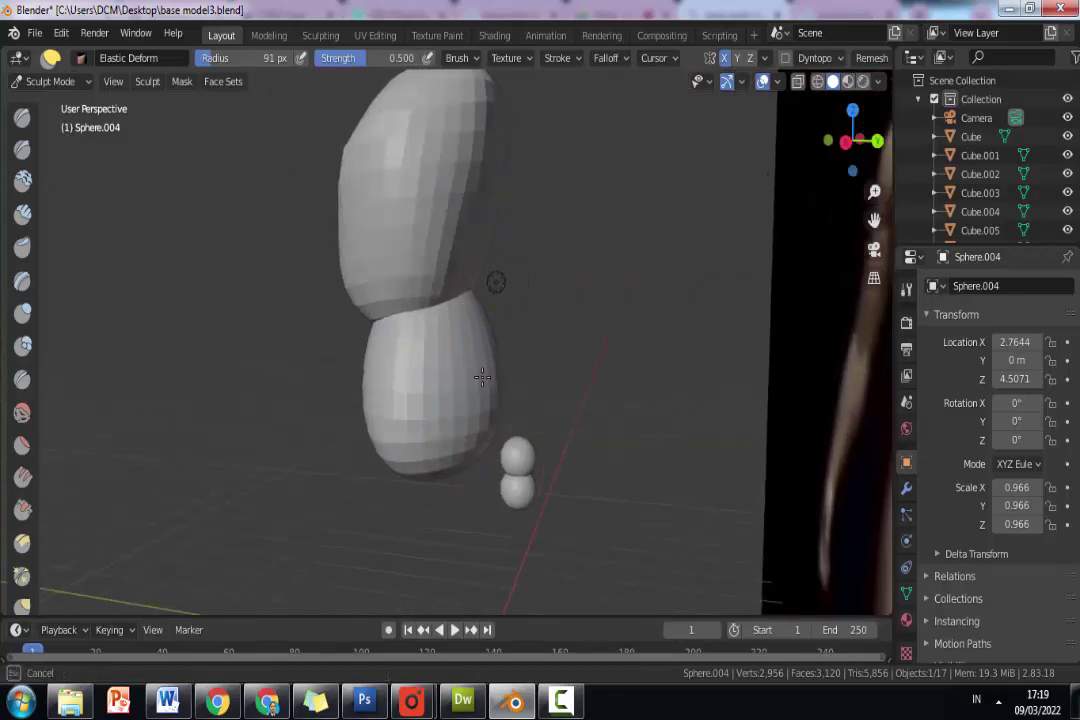
{"action": "left_click_drag", "start_coordinate": [467, 376], "coordinate": [434, 386]}
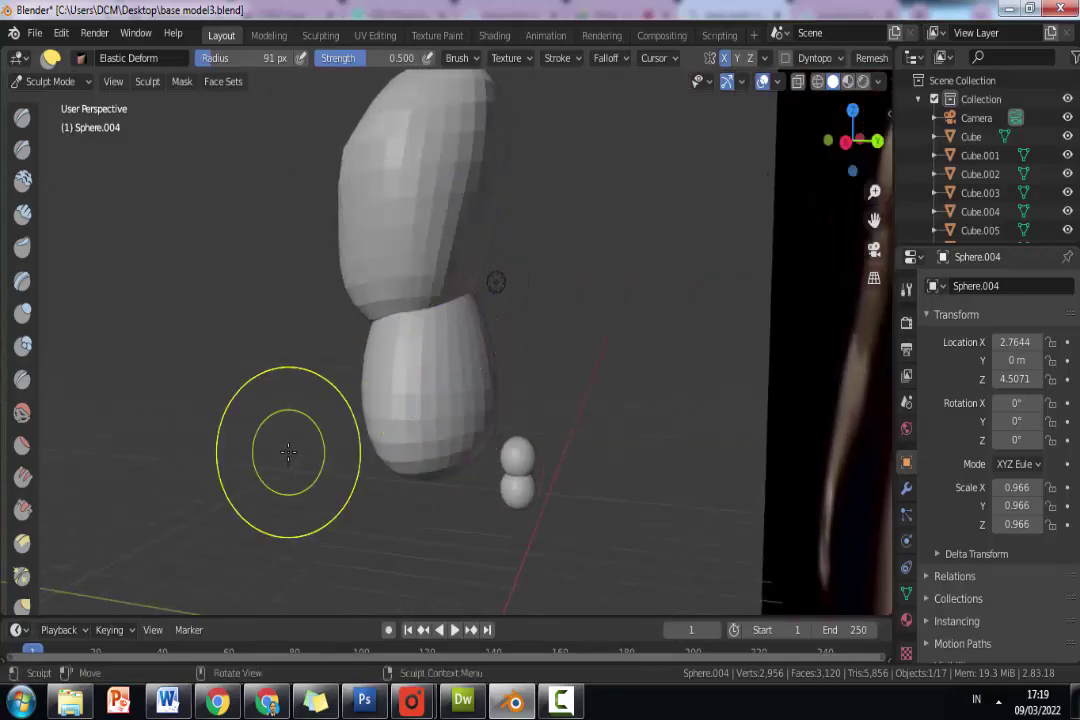
Slim the abdomen's lower sides and flatten its back with further Elastic Deform strokes, straightening the front toward the chest.
{"action": "mouse_move", "coordinate": [284, 450]}
{"action": "middle_mouse_down"}
{"action": "mouse_move", "coordinate": [612, 438]}
{"action": "mouse_move", "coordinate": [545, 438]}
{"action": "middle_mouse_up"}
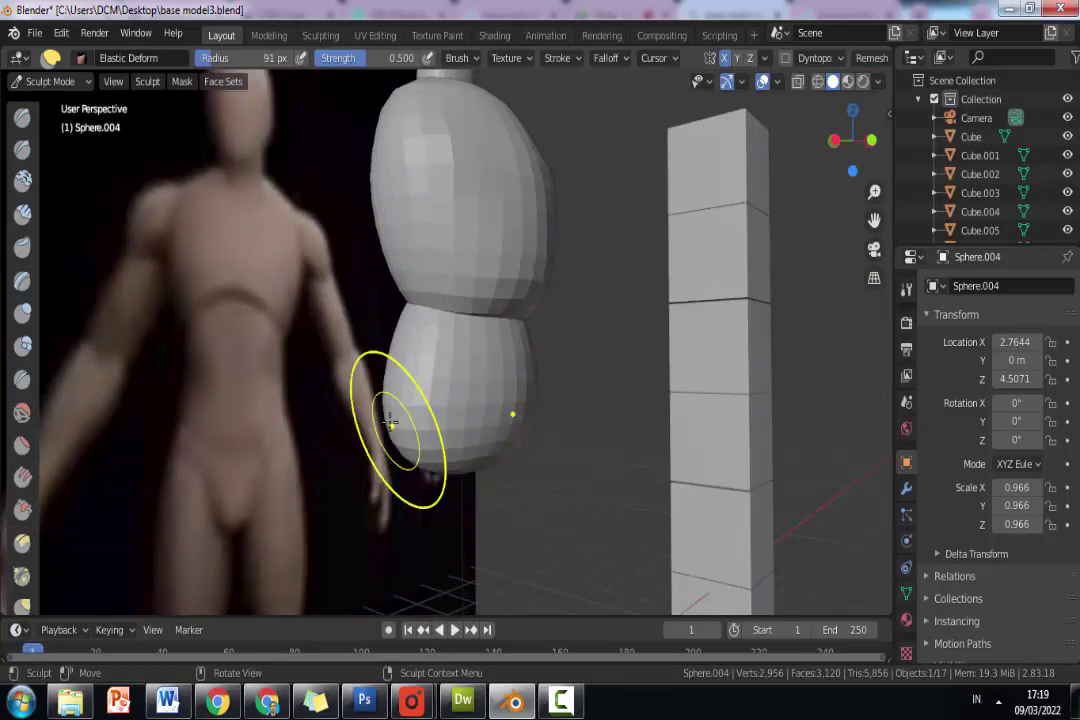
{"action": "left_click_drag", "start_coordinate": [390, 423], "coordinate": [554, 415]}
{"action": "mouse_move", "coordinate": [554, 415]}
{"action": "middle_mouse_down"}
{"action": "mouse_move", "coordinate": [500, 405]}
{"action": "mouse_move", "coordinate": [524, 376]}
{"action": "middle_mouse_up"}
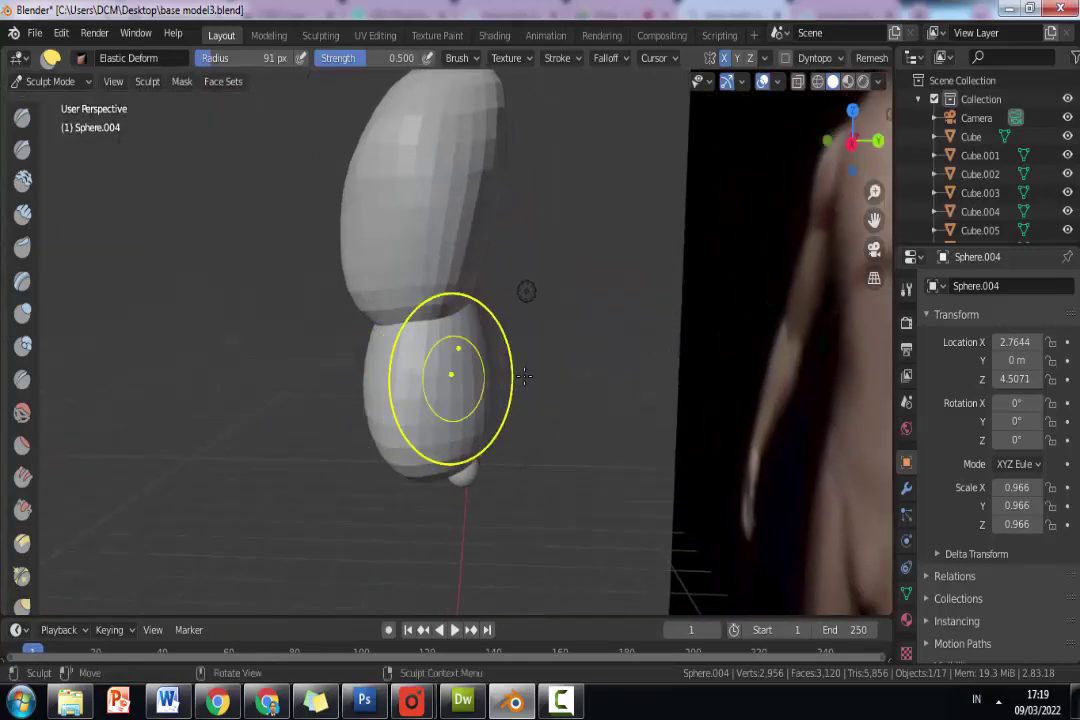
{"action": "left_click_drag", "start_coordinate": [524, 376], "coordinate": [445, 374]}
{"action": "left_click_drag", "start_coordinate": [375, 345], "coordinate": [362, 330]}
{"action": "left_click_drag", "start_coordinate": [362, 386], "coordinate": [398, 366]}
{"action": "scroll", "coordinate": [486, 405], "scroll_direction": "up", "scroll_amount": 3}
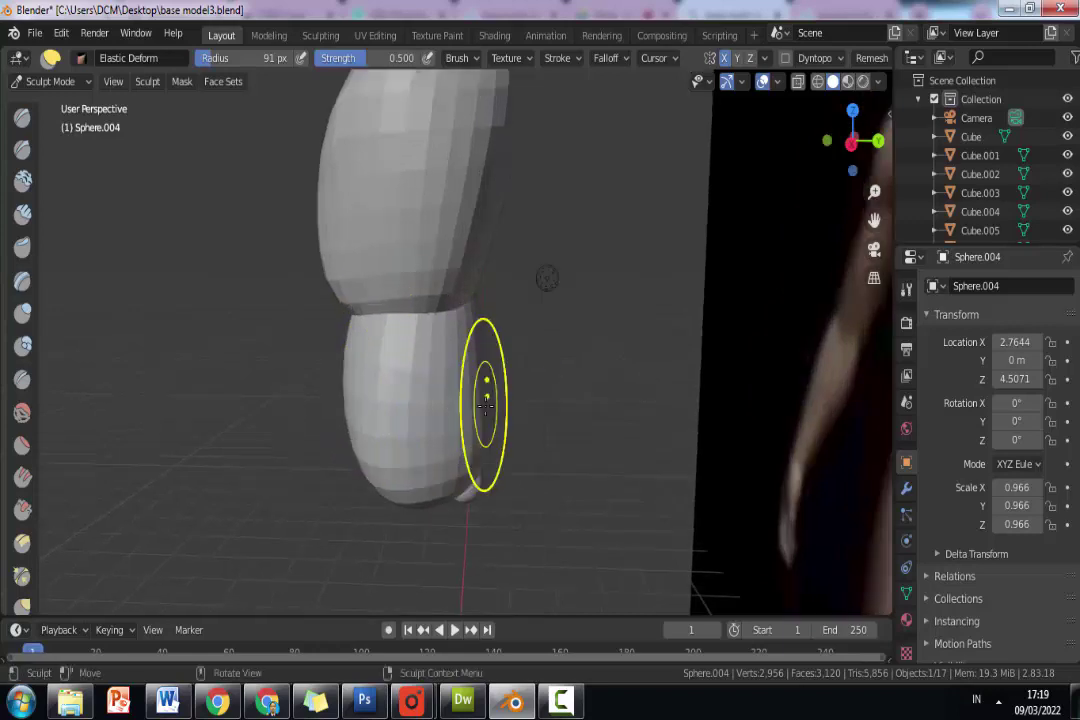
{"action": "mouse_move", "coordinate": [480, 433]}
{"action": "middle_mouse_down"}
{"action": "mouse_move", "coordinate": [391, 460]}
{"action": "mouse_move", "coordinate": [381, 422]}
{"action": "mouse_move", "coordinate": [362, 436]}
{"action": "mouse_move", "coordinate": [499, 403]}
{"action": "mouse_move", "coordinate": [514, 410]}
{"action": "middle_mouse_up"}
{"action": "mouse_move", "coordinate": [563, 430]}
{"action": "left_mouse_down"}
{"action": "mouse_move", "coordinate": [535, 427]}
{"action": "mouse_move", "coordinate": [554, 428]}
{"action": "mouse_move", "coordinate": [555, 446]}
{"action": "left_mouse_up"}
Compare the torso with the reference figure in front view and save base model3.blend.
{"action": "key", "text": "KP_1"}
{"action": "scroll", "coordinate": [571, 410], "scroll_direction": "down", "scroll_amount": 2}
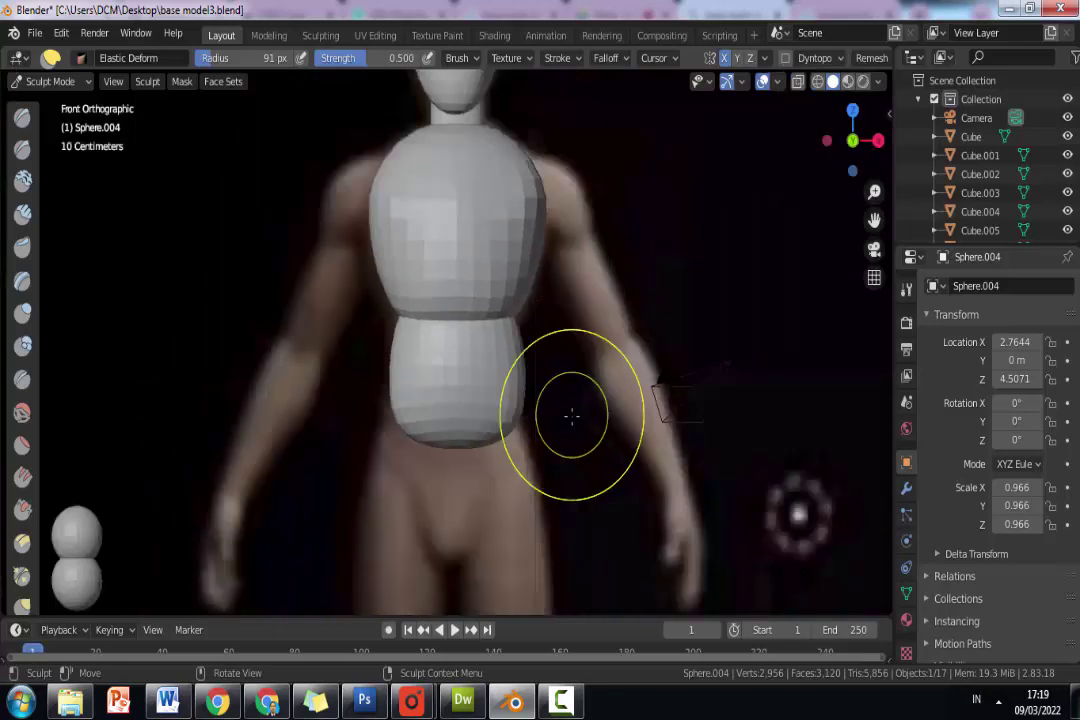
{"action": "scroll", "coordinate": [572, 415], "scroll_direction": "down", "scroll_amount": 2}
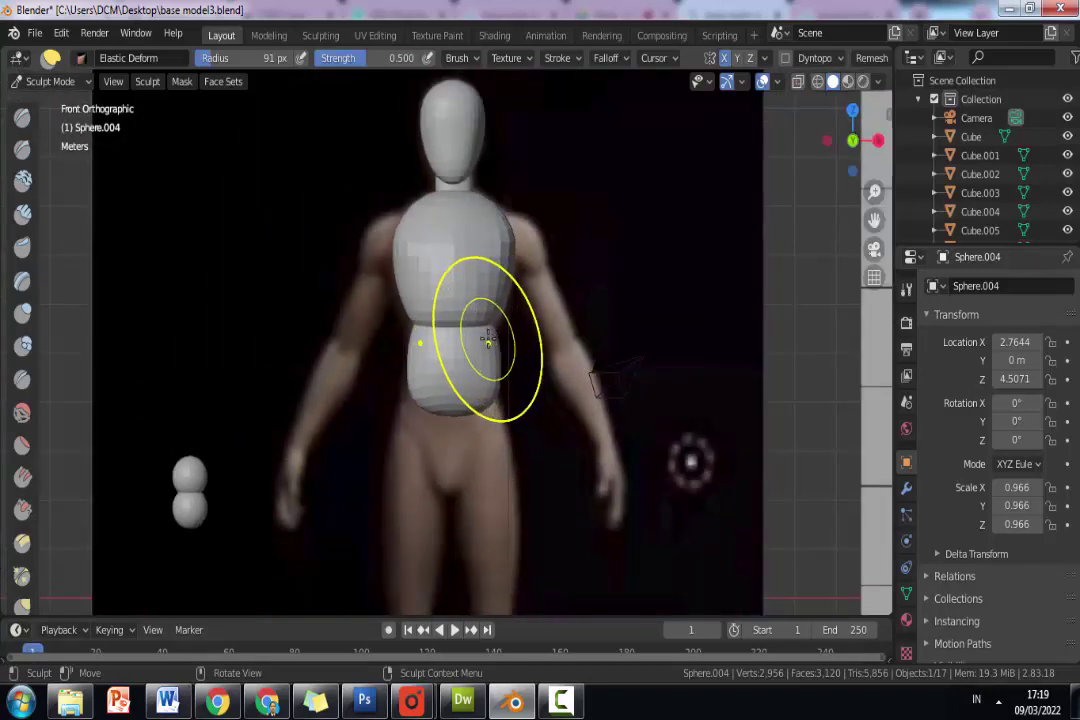
{"action": "scroll", "coordinate": [485, 343], "scroll_direction": "up", "scroll_amount": 2}
{"action": "scroll", "coordinate": [491, 346], "scroll_direction": "down", "scroll_amount": 2}
{"action": "key", "text": "ctrl+s"}
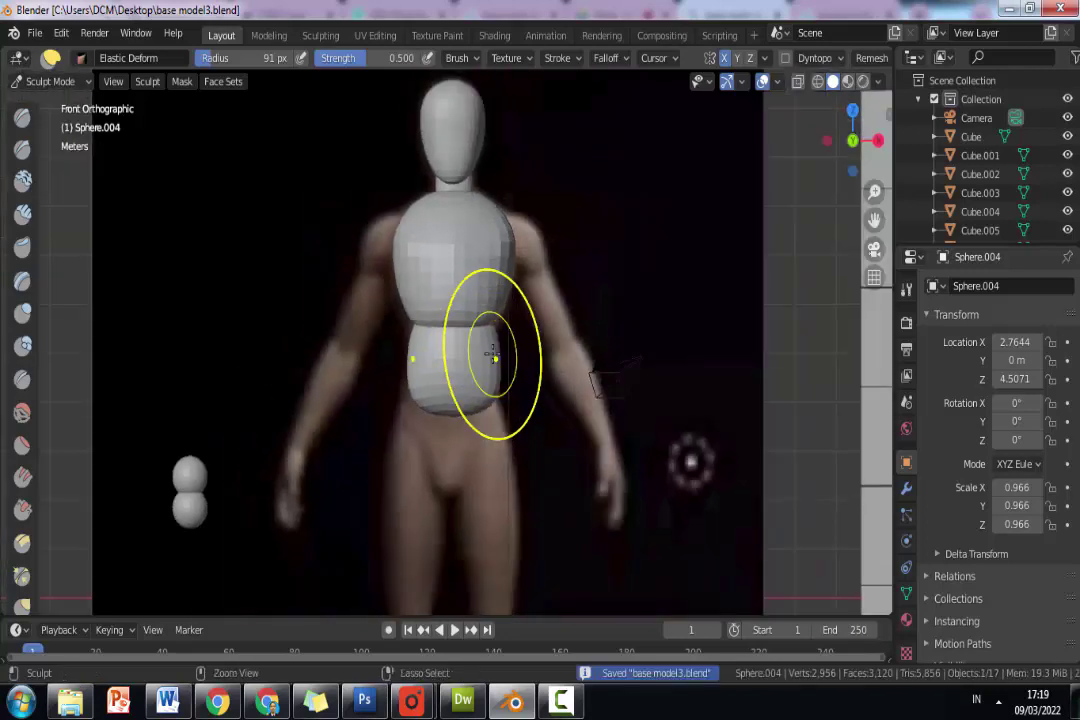
Pull the abdomen's bottom slightly lower with Elastic Deform, return to Object Mode and save the file.
{"action": "left_click_drag", "start_coordinate": [492, 354], "coordinate": [489, 360]}
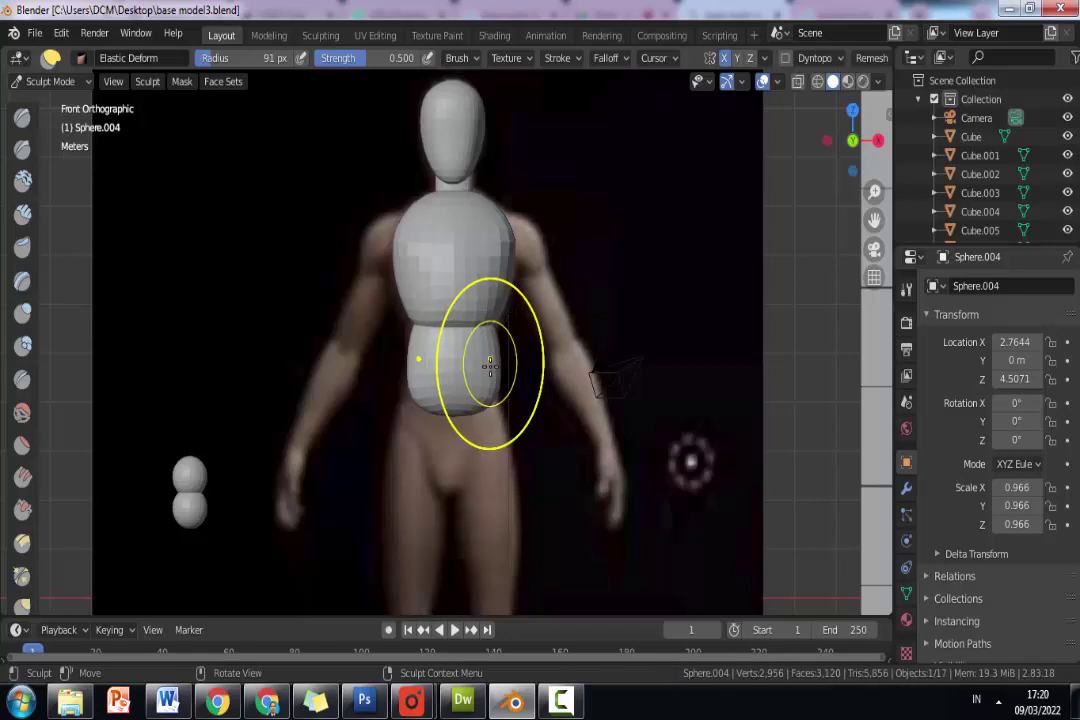
{"action": "scroll", "coordinate": [490, 365], "scroll_direction": "up", "scroll_amount": 2}
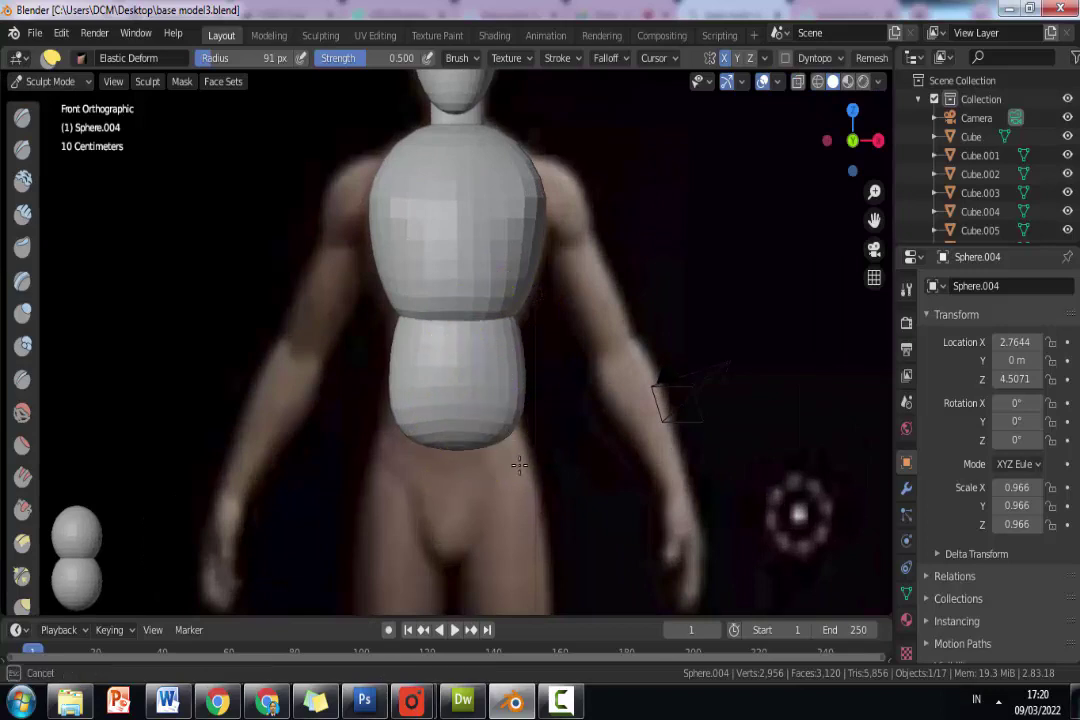
{"action": "mouse_move", "coordinate": [519, 464]}
{"action": "left_mouse_down"}
{"action": "mouse_move", "coordinate": [521, 542]}
{"action": "mouse_move", "coordinate": [535, 535]}
{"action": "mouse_move", "coordinate": [542, 472]}
{"action": "mouse_move", "coordinate": [521, 477]}
{"action": "mouse_move", "coordinate": [506, 434]}
{"action": "left_mouse_up"}
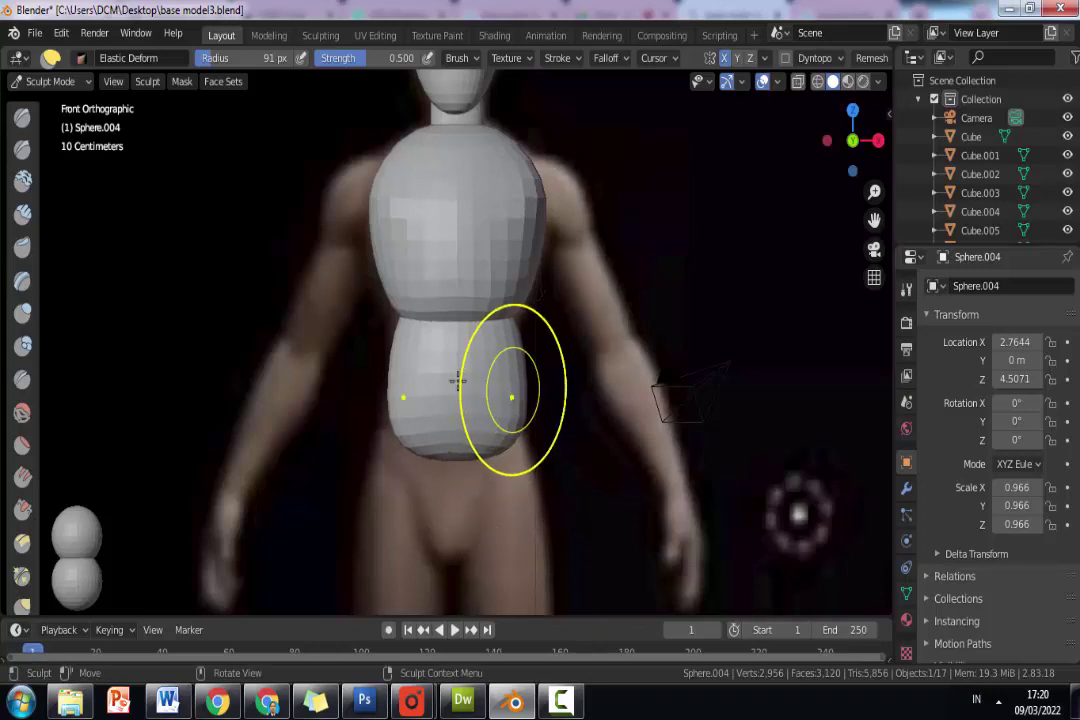
{"action": "left_click", "coordinate": [69, 88]}
{"action": "left_click", "coordinate": [52, 37]}
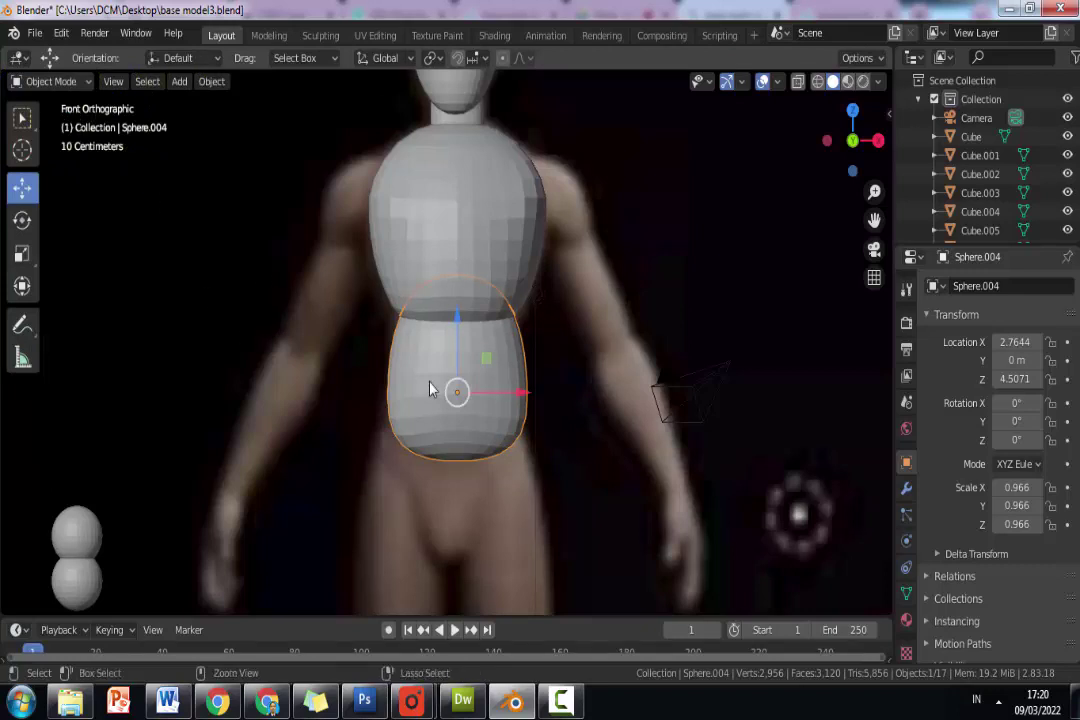
{"action": "key", "text": "ctrl+s"}
Move the upper small sphere beneath the abdomen, to about X 2.77 and Z 3.03.
{"action": "left_click", "coordinate": [535, 313]}
{"action": "left_click", "coordinate": [483, 360]}
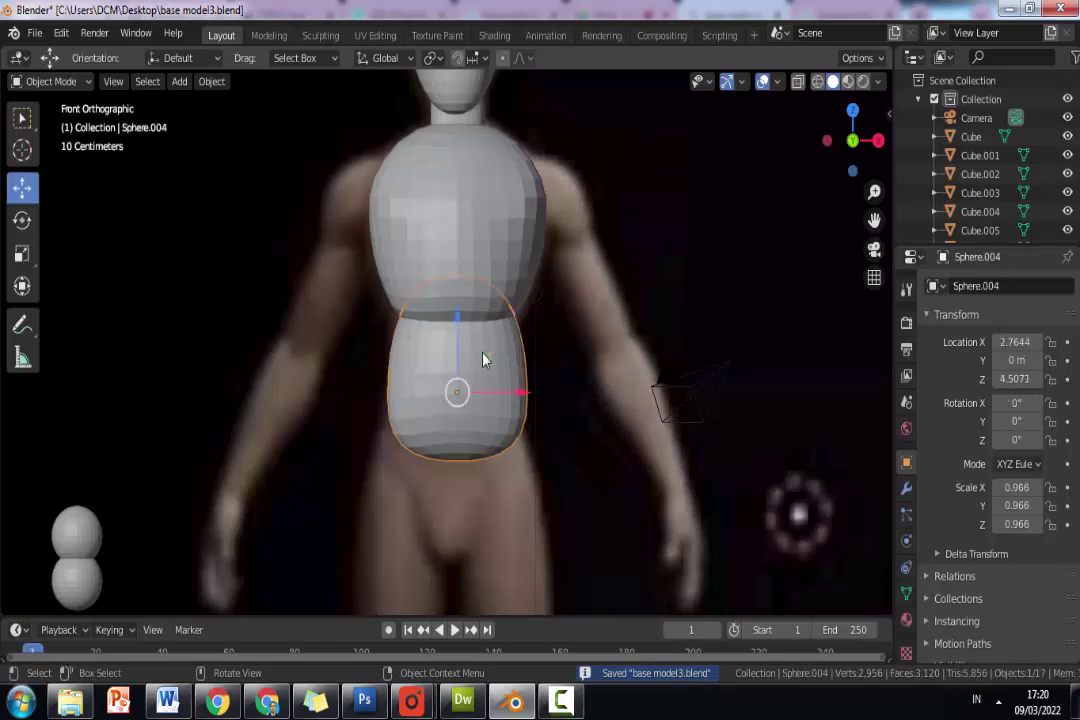
{"action": "left_click", "coordinate": [88, 528]}
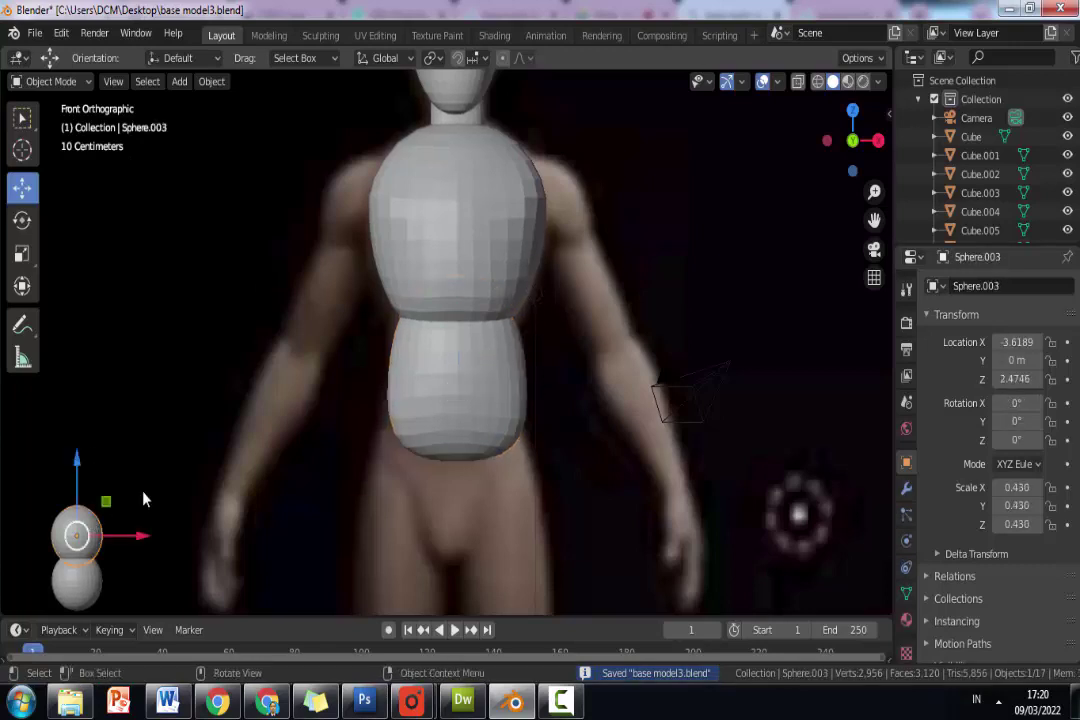
{"action": "left_click", "coordinate": [472, 403]}
{"action": "left_click", "coordinate": [76, 540]}
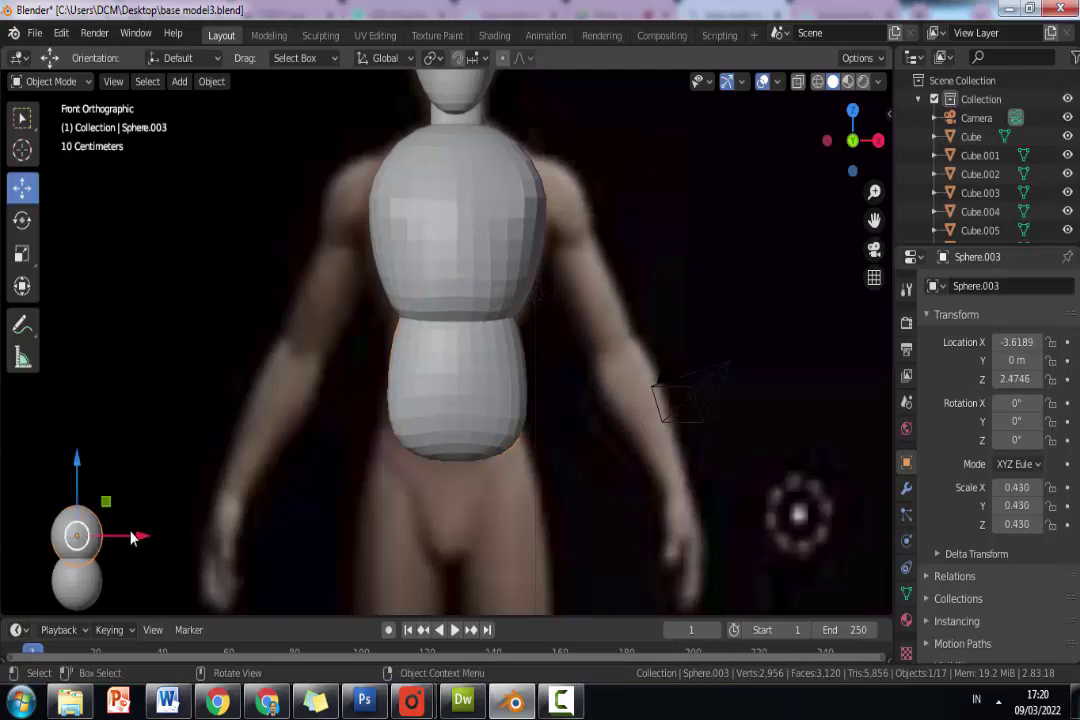
{"action": "left_click_drag", "start_coordinate": [138, 545], "coordinate": [519, 525]}
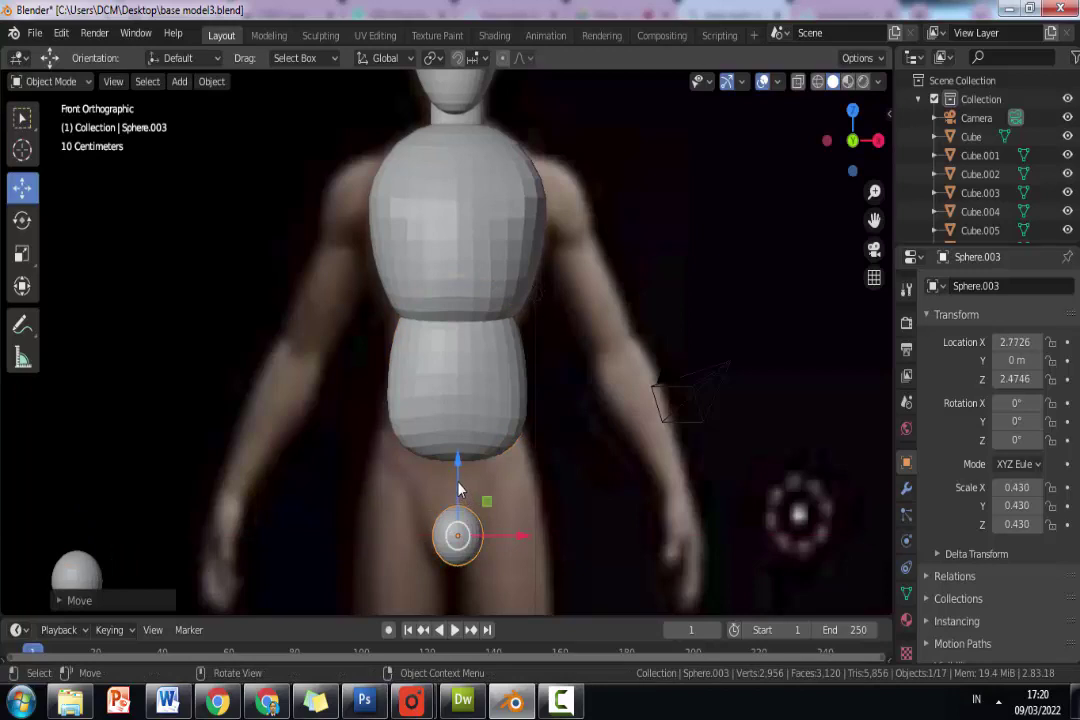
{"action": "left_click_drag", "start_coordinate": [458, 489], "coordinate": [440, 430]}
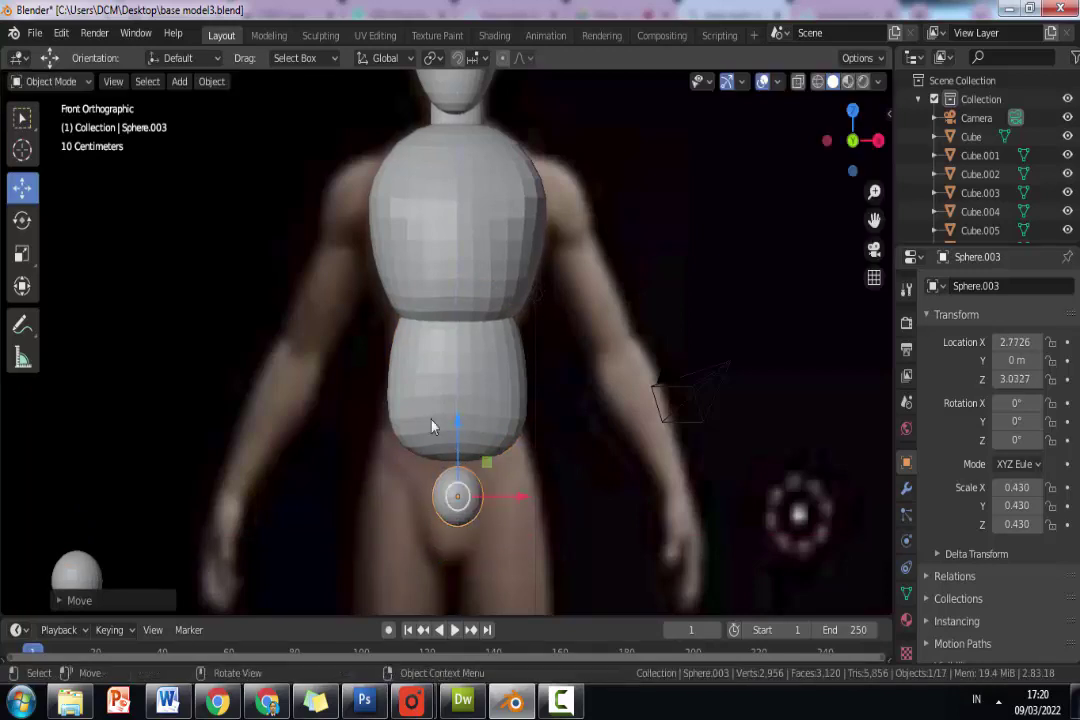
Scale the sphere beneath the abdomen uniformly to about 1.468 and put it in Sculpt Mode.
{"action": "key", "text": "s"}
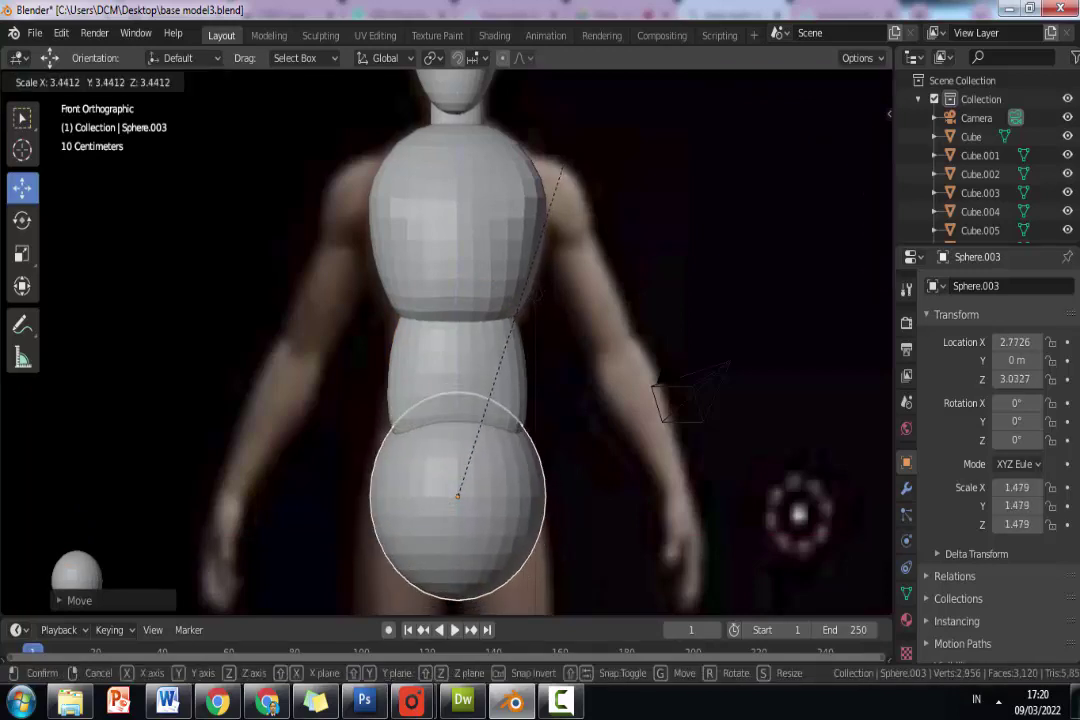
{"action": "left_click", "coordinate": [519, 148]}
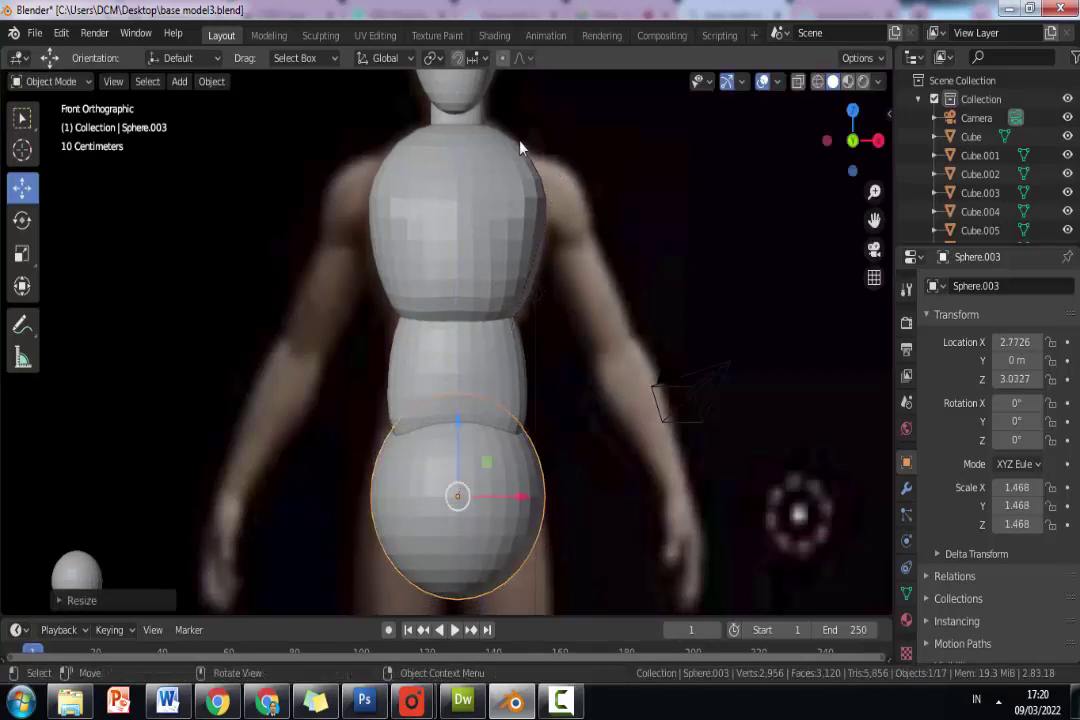
{"action": "left_click", "coordinate": [84, 84]}
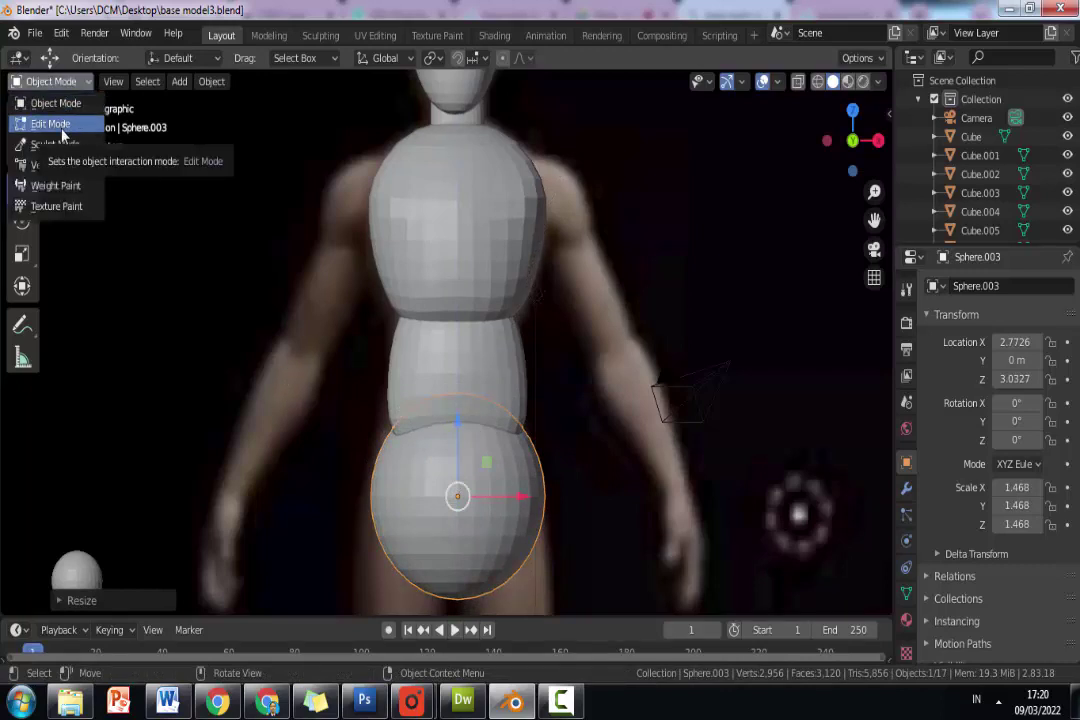
{"action": "left_click", "coordinate": [52, 144]}
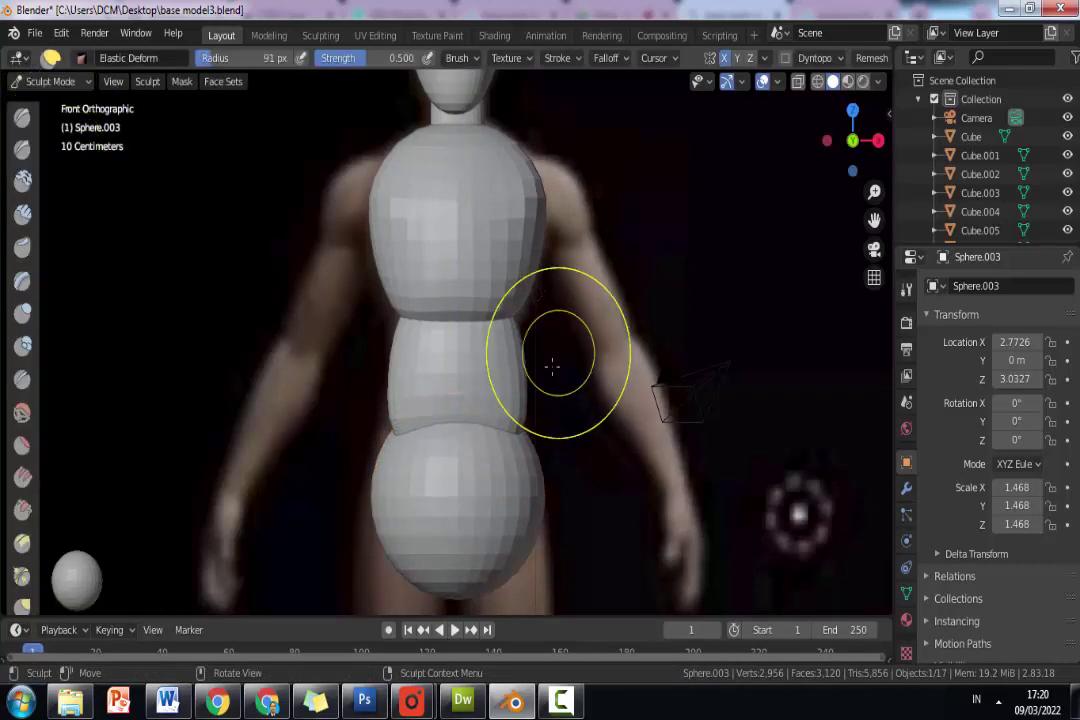
Sculpt the hip sphere into a pelvis with Elastic Deform, tapering its lower sides, widening its upper sides and flattening its top.
{"action": "scroll", "coordinate": [545, 510], "scroll_direction": "down", "scroll_amount": 3}
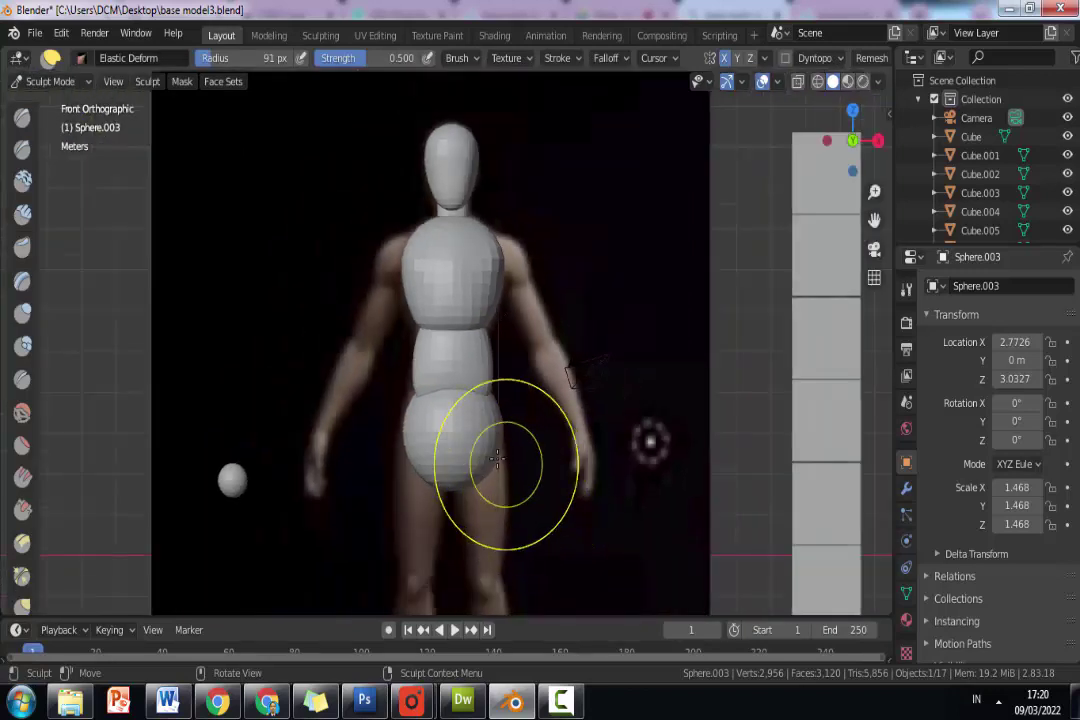
{"action": "mouse_move", "coordinate": [497, 458]}
{"action": "left_mouse_down"}
{"action": "mouse_move", "coordinate": [405, 359]}
{"action": "mouse_move", "coordinate": [458, 458]}
{"action": "left_mouse_up"}
{"action": "scroll", "coordinate": [470, 460], "scroll_direction": "up", "scroll_amount": 2}
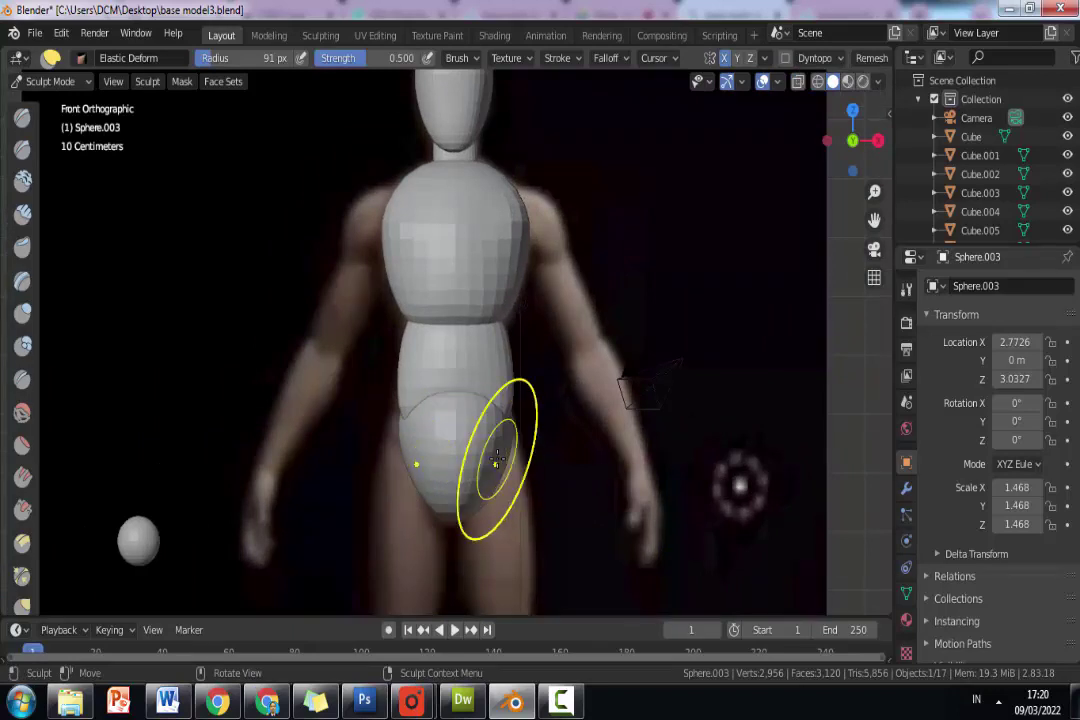
{"action": "scroll", "coordinate": [24, 590], "scroll_direction": "down", "scroll_amount": 1}
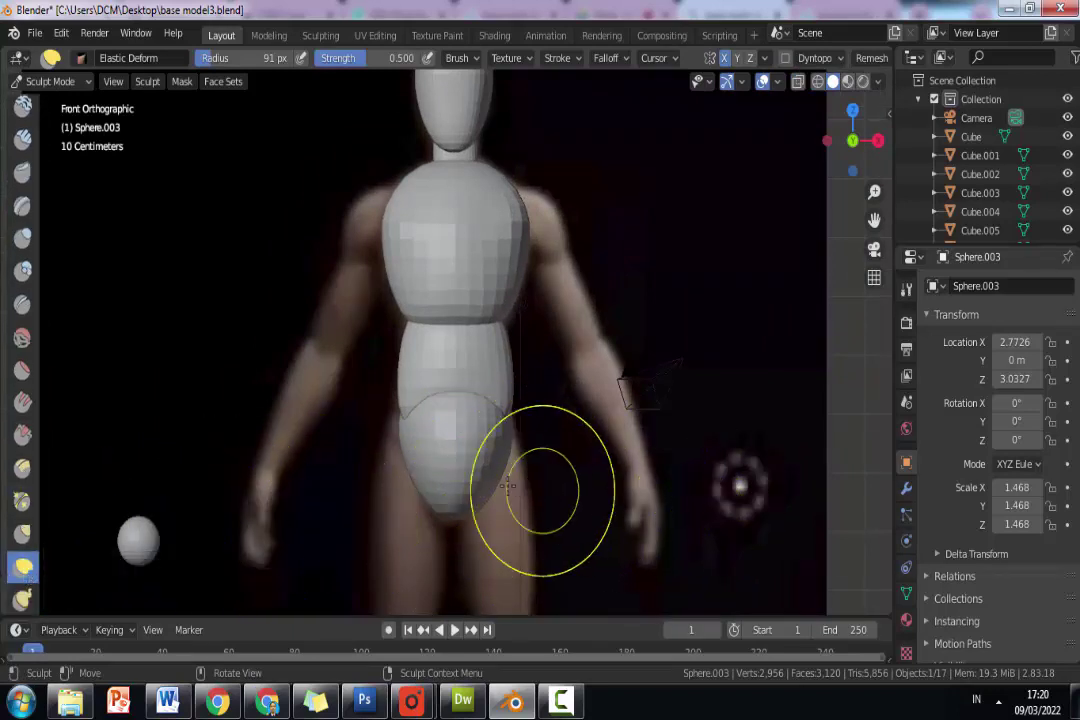
{"action": "mouse_move", "coordinate": [506, 433]}
{"action": "left_mouse_down"}
{"action": "mouse_move", "coordinate": [528, 423]}
{"action": "mouse_move", "coordinate": [560, 441]}
{"action": "left_mouse_up"}
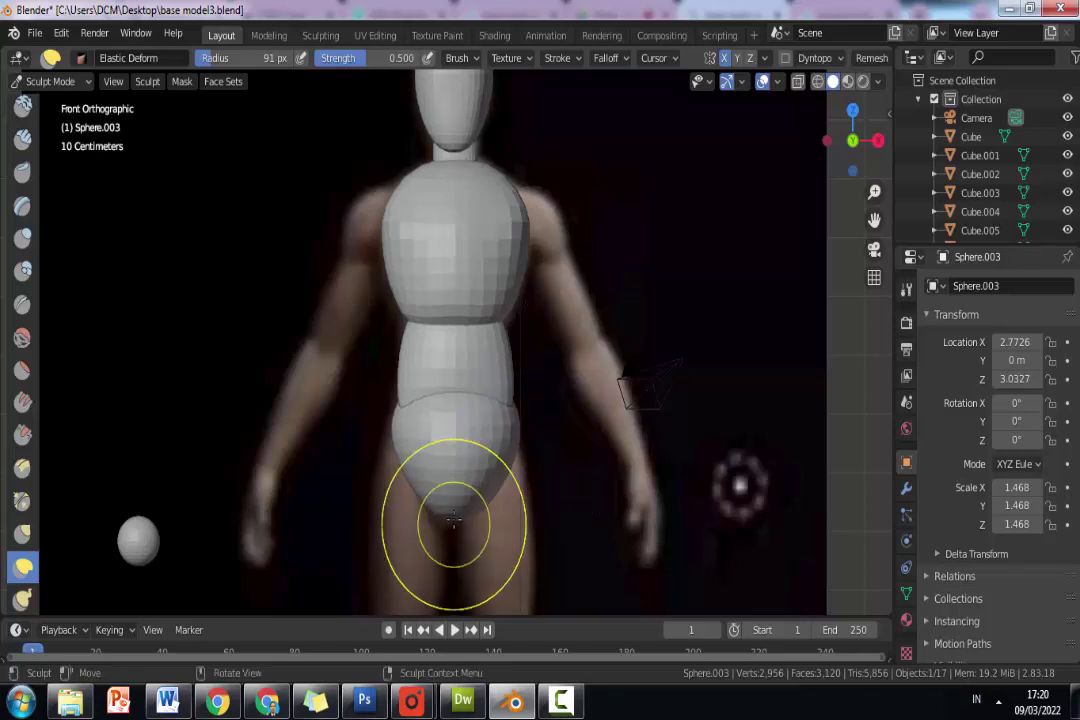
{"action": "left_click_drag", "start_coordinate": [453, 523], "coordinate": [449, 505]}
{"action": "left_click_drag", "start_coordinate": [507, 467], "coordinate": [408, 451]}
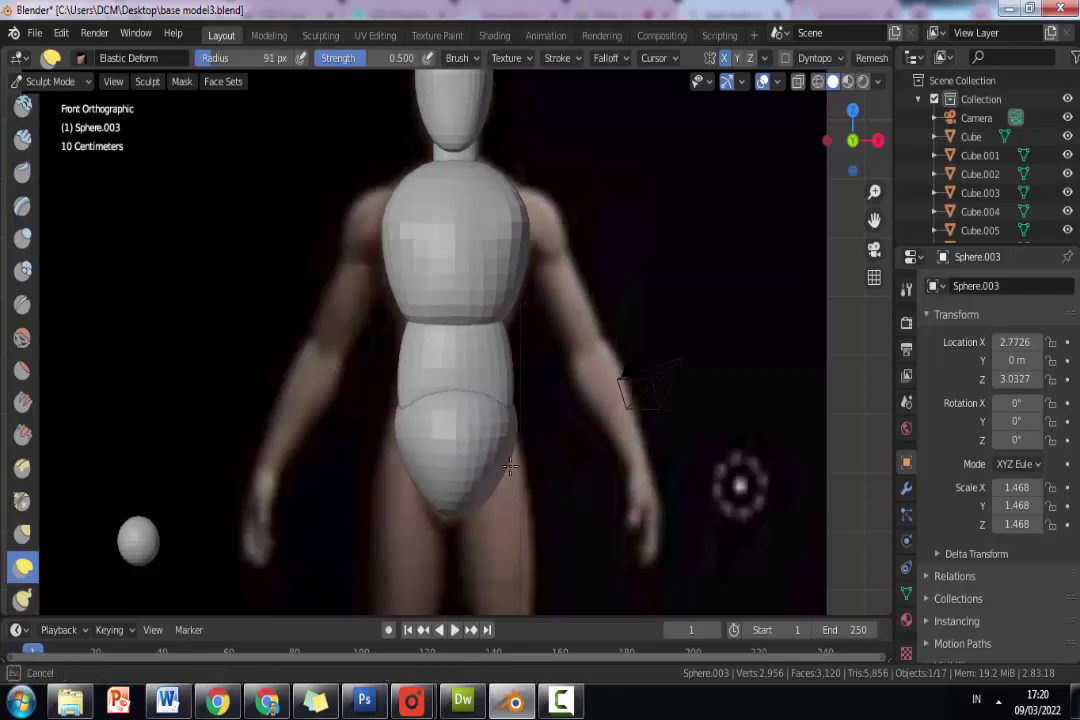
{"action": "mouse_move", "coordinate": [509, 450]}
{"action": "left_mouse_down"}
{"action": "mouse_move", "coordinate": [494, 458]}
{"action": "mouse_move", "coordinate": [506, 422]}
{"action": "mouse_move", "coordinate": [518, 421]}
{"action": "mouse_move", "coordinate": [509, 374]}
{"action": "mouse_move", "coordinate": [453, 391]}
{"action": "mouse_move", "coordinate": [475, 393]}
{"action": "mouse_move", "coordinate": [470, 415]}
{"action": "left_mouse_up"}
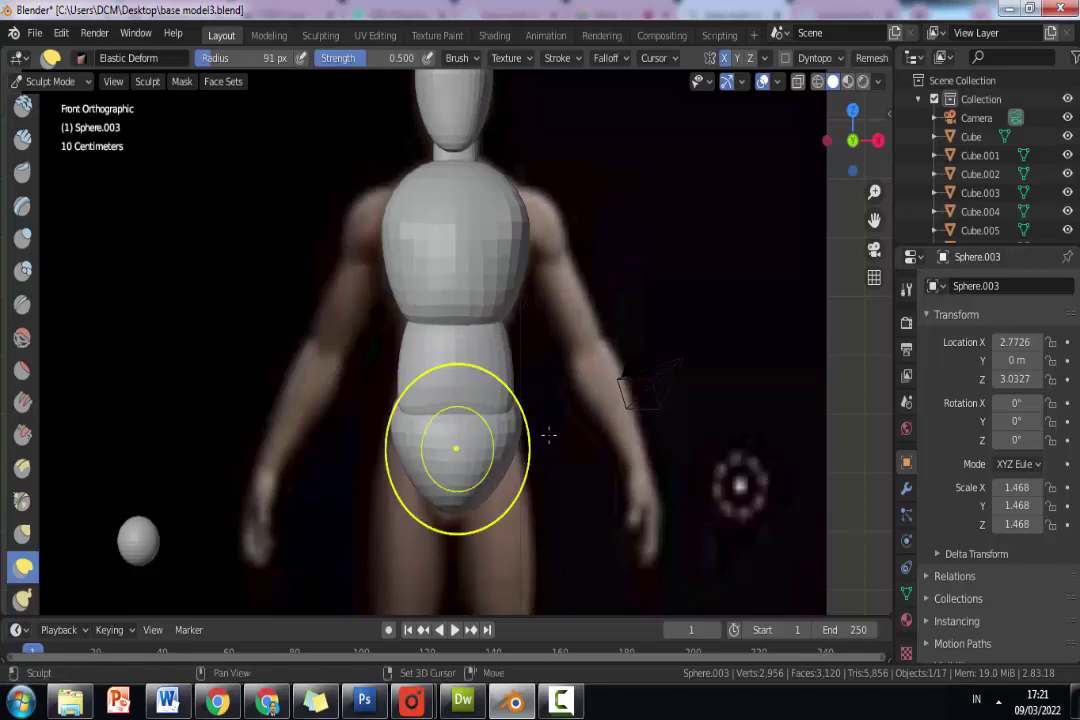
Inspect the pelvis from the side, switch to Chrome to examine the Stylized Basemesh Collection example's hips, and return to Blender.
{"action": "mouse_move", "coordinate": [455, 446]}
{"action": "middle_mouse_down"}
{"action": "mouse_move", "coordinate": [562, 429]}
{"action": "mouse_move", "coordinate": [434, 432]}
{"action": "mouse_move", "coordinate": [535, 446]}
{"action": "mouse_move", "coordinate": [520, 465]}
{"action": "mouse_move", "coordinate": [465, 481]}
{"action": "mouse_move", "coordinate": [481, 487]}
{"action": "middle_mouse_up"}
{"action": "scroll", "coordinate": [550, 446], "scroll_direction": "up", "scroll_amount": 2}
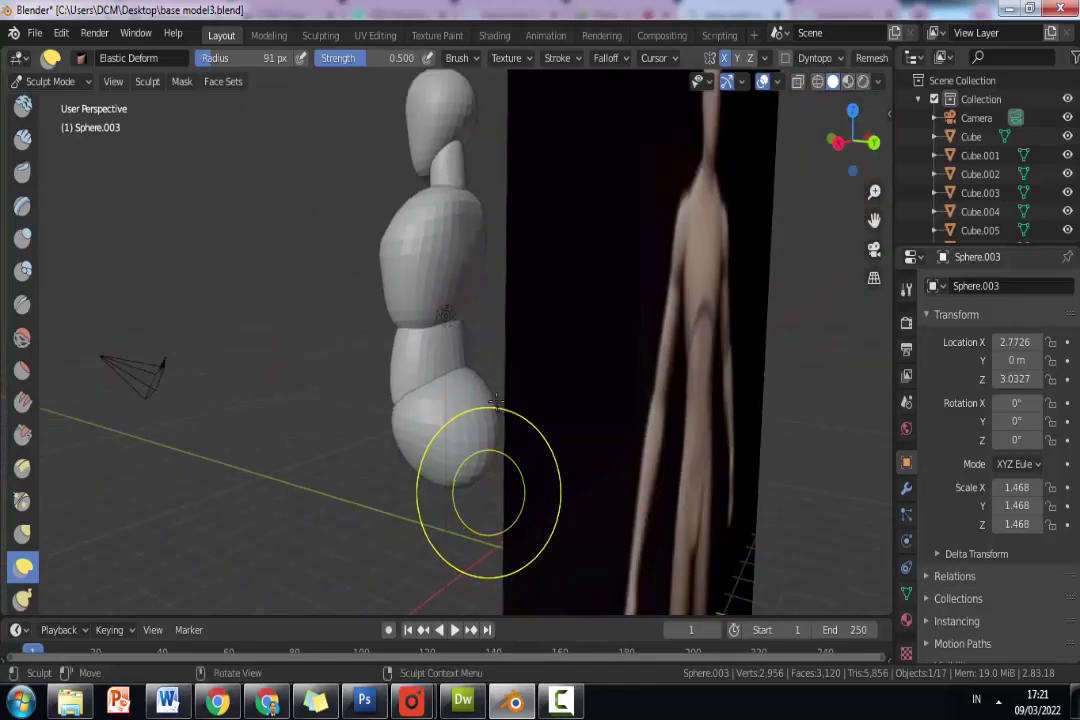
{"action": "scroll", "coordinate": [482, 455], "scroll_direction": "up", "scroll_amount": 2}
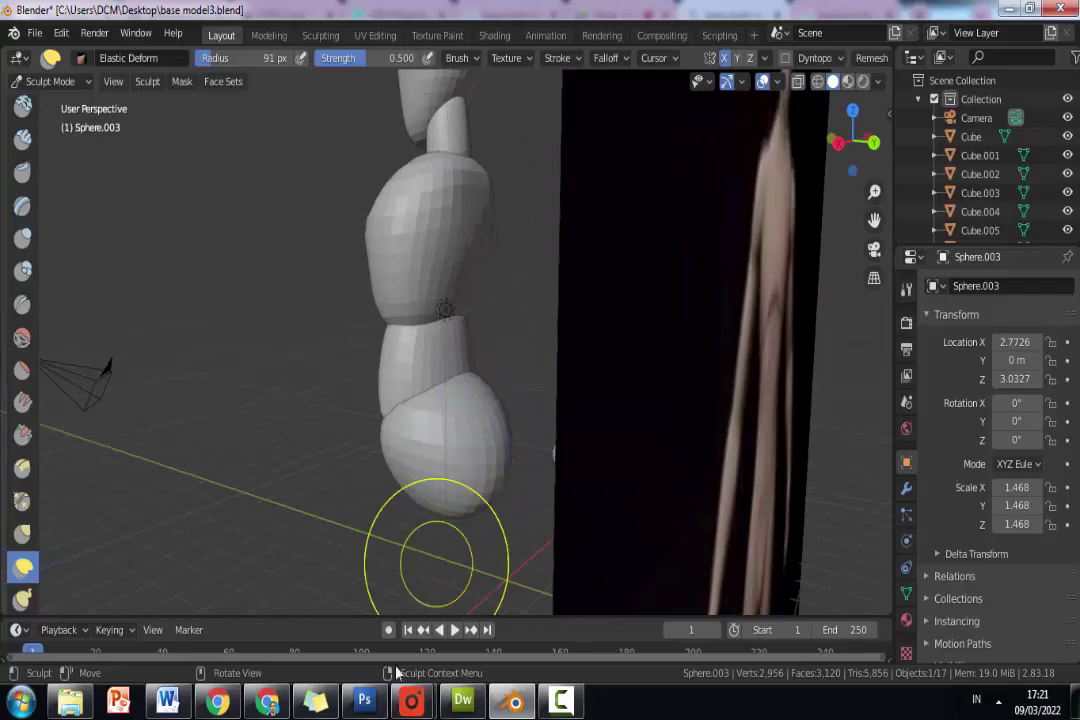
{"action": "left_click", "coordinate": [266, 702]}
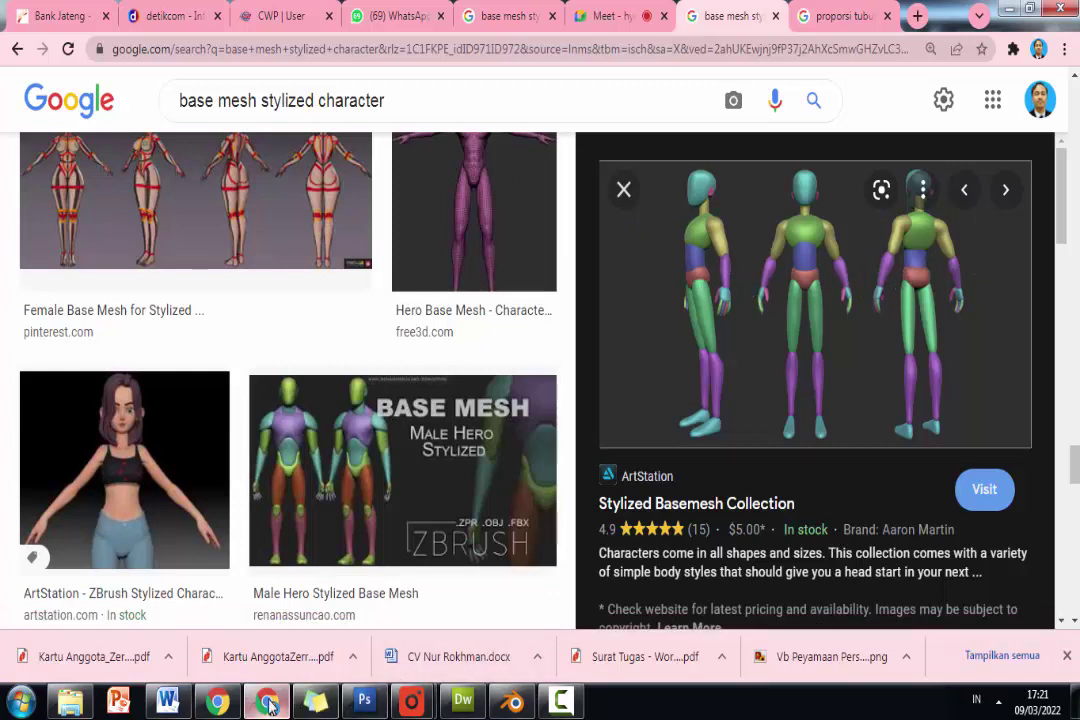
{"action": "left_click", "coordinate": [513, 703]}
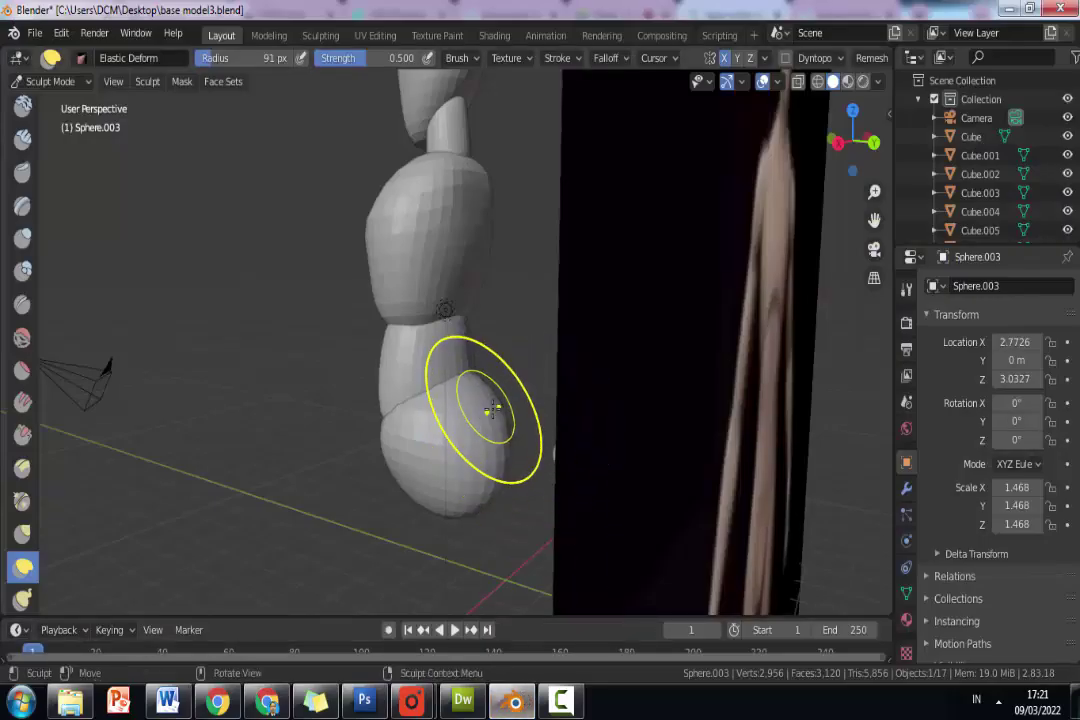
Flatten the back of the pelvis from the side with Elastic Deform and smooth its underside.
{"action": "mouse_move", "coordinate": [482, 422]}
{"action": "left_mouse_down"}
{"action": "mouse_move", "coordinate": [494, 428]}
{"action": "mouse_move", "coordinate": [484, 461]}
{"action": "left_mouse_up"}
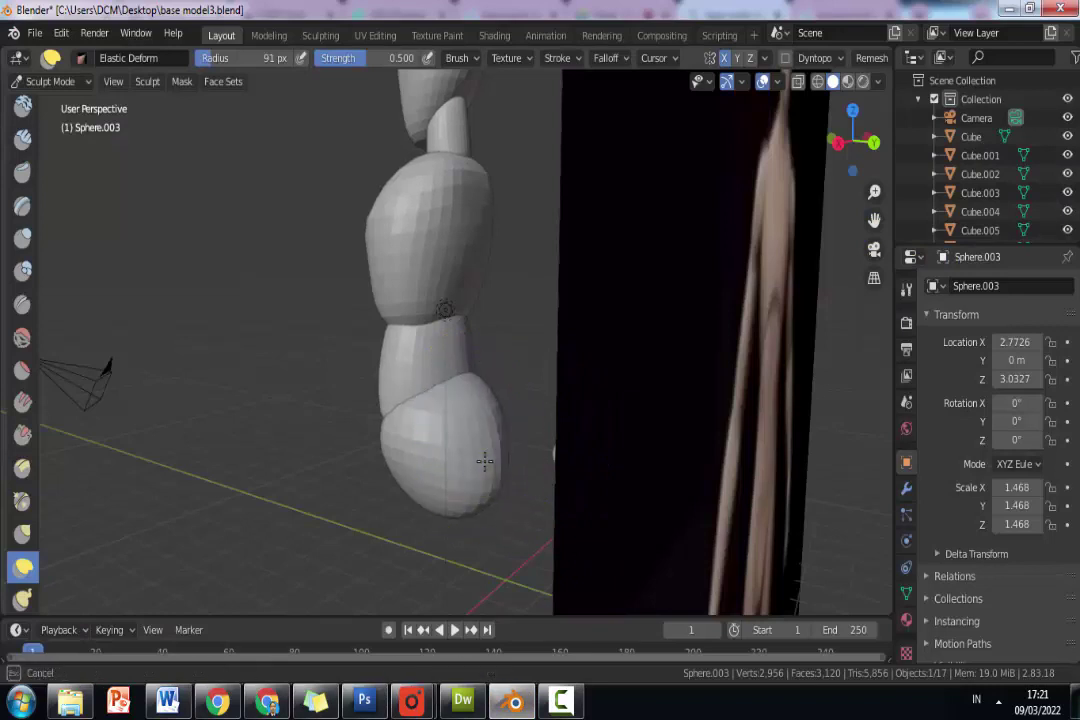
{"action": "left_click_drag", "start_coordinate": [492, 413], "coordinate": [482, 446]}
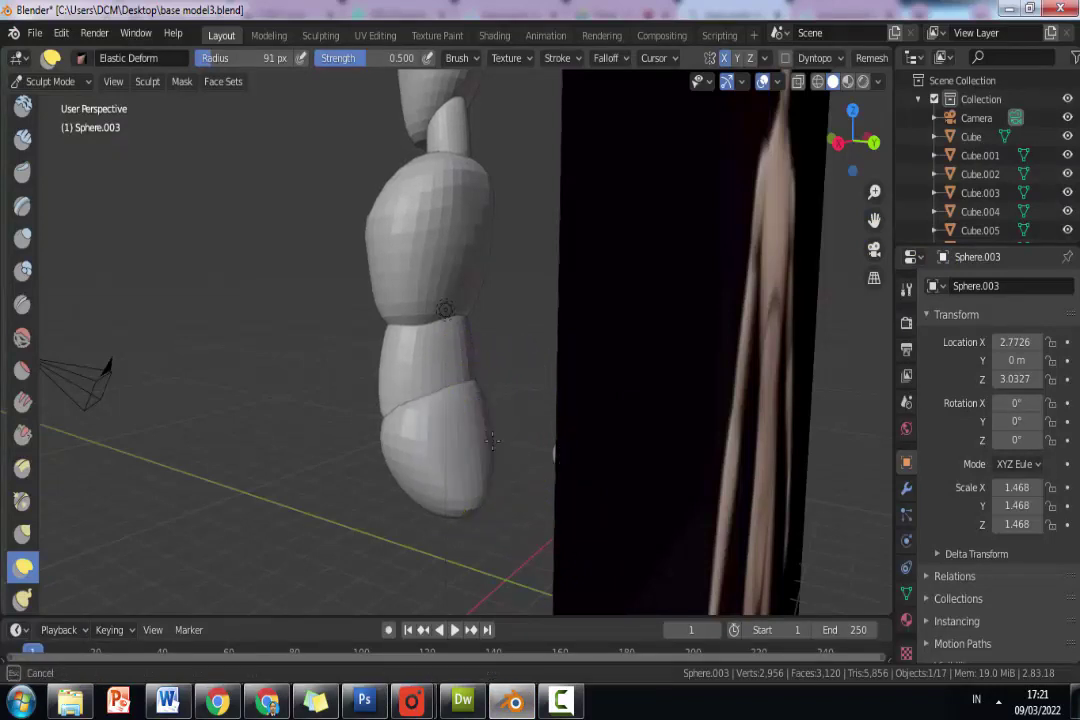
{"action": "mouse_move", "coordinate": [277, 493]}
{"action": "middle_mouse_down"}
{"action": "mouse_move", "coordinate": [455, 431]}
{"action": "mouse_move", "coordinate": [355, 430]}
{"action": "mouse_move", "coordinate": [405, 456]}
{"action": "middle_mouse_up"}
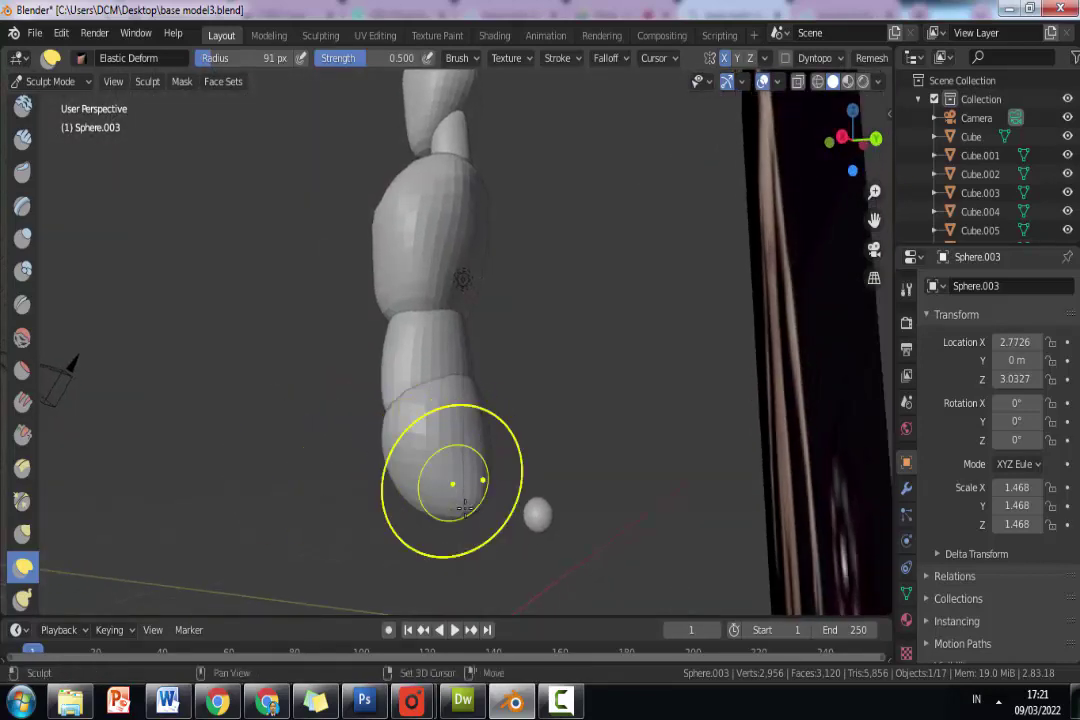
{"action": "left_click_drag", "start_coordinate": [475, 494], "coordinate": [337, 494]}
Adjust the pelvis's upper corners and lower outer sides from the front with Elastic Deform to refine its taper.
{"action": "mouse_move", "coordinate": [337, 494]}
{"action": "middle_mouse_down"}
{"action": "mouse_move", "coordinate": [560, 465]}
{"action": "mouse_move", "coordinate": [522, 458]}
{"action": "middle_mouse_up"}
{"action": "mouse_move", "coordinate": [522, 458]}
{"action": "left_mouse_down"}
{"action": "mouse_move", "coordinate": [494, 445]}
{"action": "mouse_move", "coordinate": [498, 478]}
{"action": "mouse_move", "coordinate": [501, 410]}
{"action": "mouse_move", "coordinate": [520, 378]}
{"action": "left_mouse_up"}
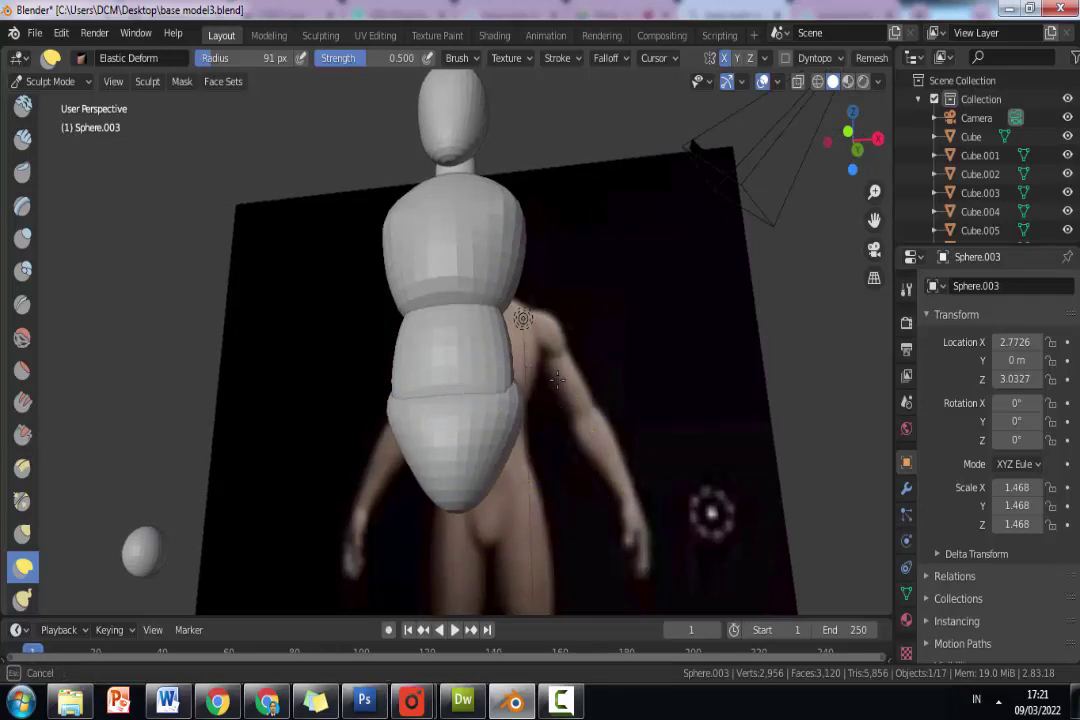
{"action": "left_click_drag", "start_coordinate": [547, 375], "coordinate": [530, 395]}
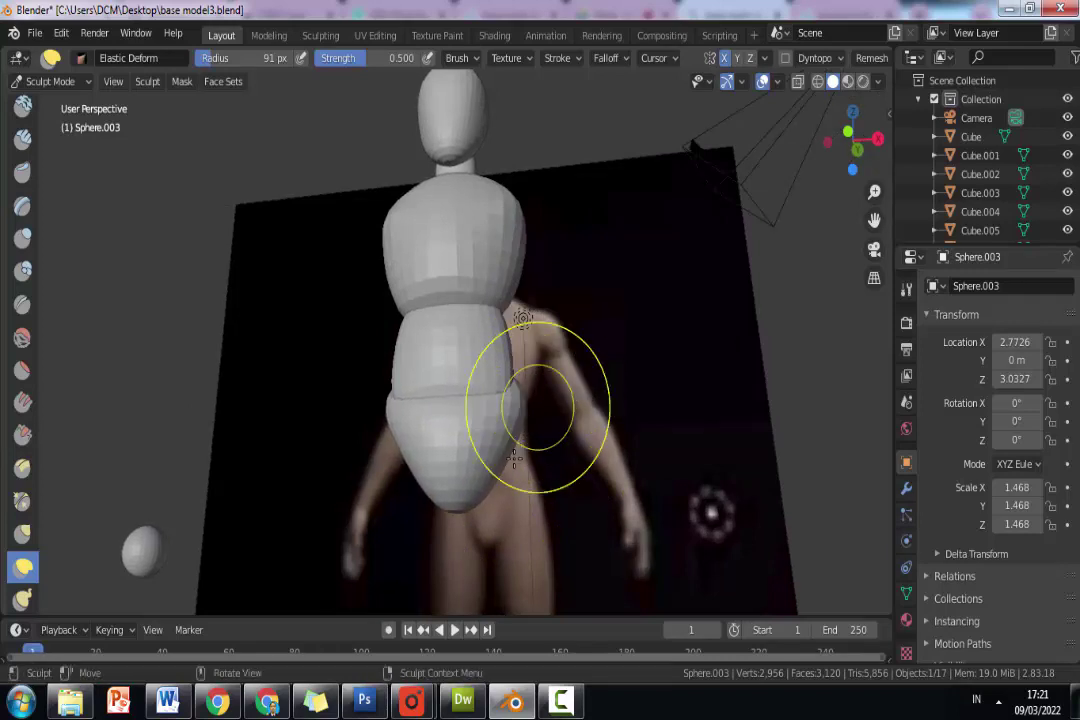
{"action": "mouse_move", "coordinate": [500, 465]}
{"action": "left_mouse_down"}
{"action": "mouse_move", "coordinate": [513, 447]}
{"action": "mouse_move", "coordinate": [501, 446]}
{"action": "mouse_move", "coordinate": [521, 471]}
{"action": "mouse_move", "coordinate": [506, 457]}
{"action": "left_mouse_up"}
{"action": "mouse_move", "coordinate": [520, 402]}
{"action": "left_mouse_down"}
{"action": "mouse_move", "coordinate": [532, 402]}
{"action": "mouse_move", "coordinate": [505, 432]}
{"action": "left_mouse_up"}
Bulge the back of the pelvis slightly outward and raise its upper edge over the abdomen.
{"action": "mouse_move", "coordinate": [501, 434]}
{"action": "middle_mouse_down"}
{"action": "mouse_move", "coordinate": [499, 446]}
{"action": "mouse_move", "coordinate": [500, 414]}
{"action": "mouse_move", "coordinate": [502, 430]}
{"action": "mouse_move", "coordinate": [489, 414]}
{"action": "mouse_move", "coordinate": [533, 447]}
{"action": "mouse_move", "coordinate": [499, 362]}
{"action": "mouse_move", "coordinate": [475, 393]}
{"action": "mouse_move", "coordinate": [552, 472]}
{"action": "mouse_move", "coordinate": [526, 458]}
{"action": "mouse_move", "coordinate": [395, 503]}
{"action": "mouse_move", "coordinate": [473, 415]}
{"action": "middle_mouse_up"}
{"action": "scroll", "coordinate": [494, 400], "scroll_direction": "up", "scroll_amount": 4}
{"action": "scroll", "coordinate": [473, 415], "scroll_direction": "up", "scroll_amount": 2}
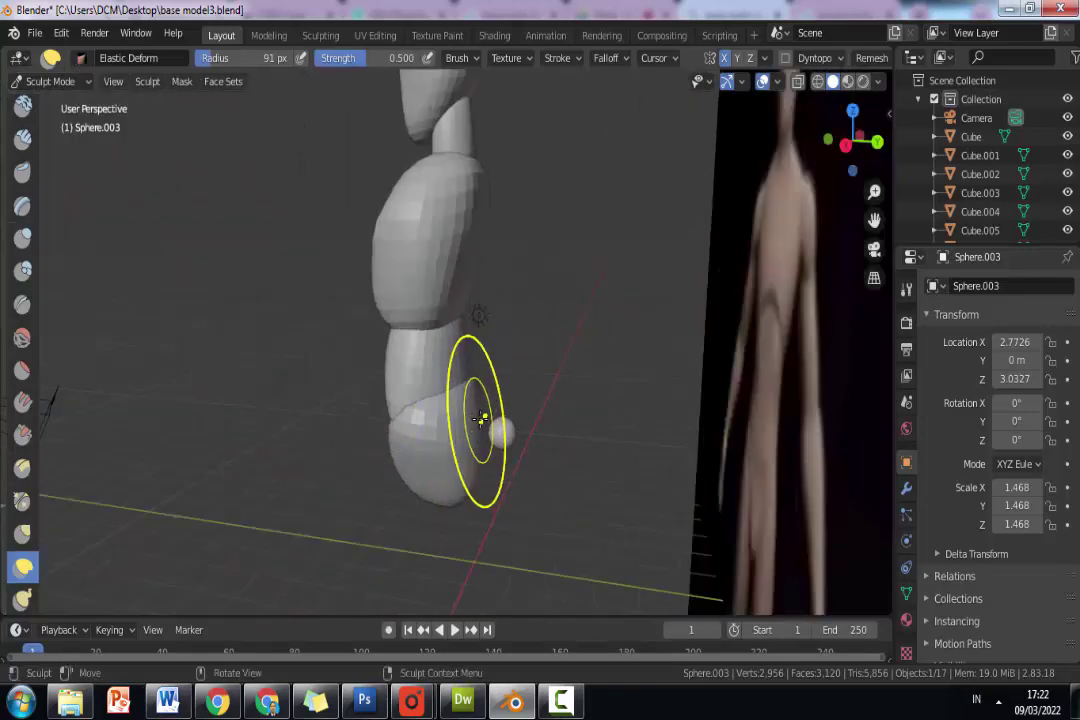
{"action": "left_click_drag", "start_coordinate": [481, 418], "coordinate": [505, 420]}
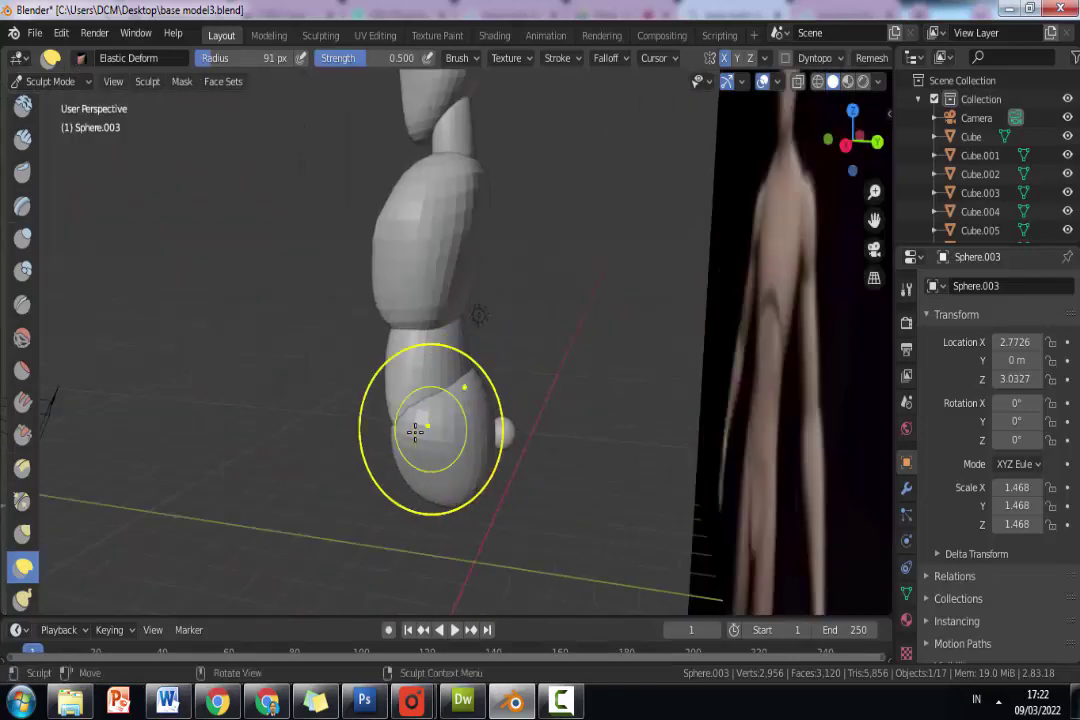
{"action": "mouse_move", "coordinate": [337, 446]}
{"action": "middle_mouse_down"}
{"action": "mouse_move", "coordinate": [714, 474]}
{"action": "mouse_move", "coordinate": [526, 429]}
{"action": "mouse_move", "coordinate": [467, 452]}
{"action": "middle_mouse_up"}
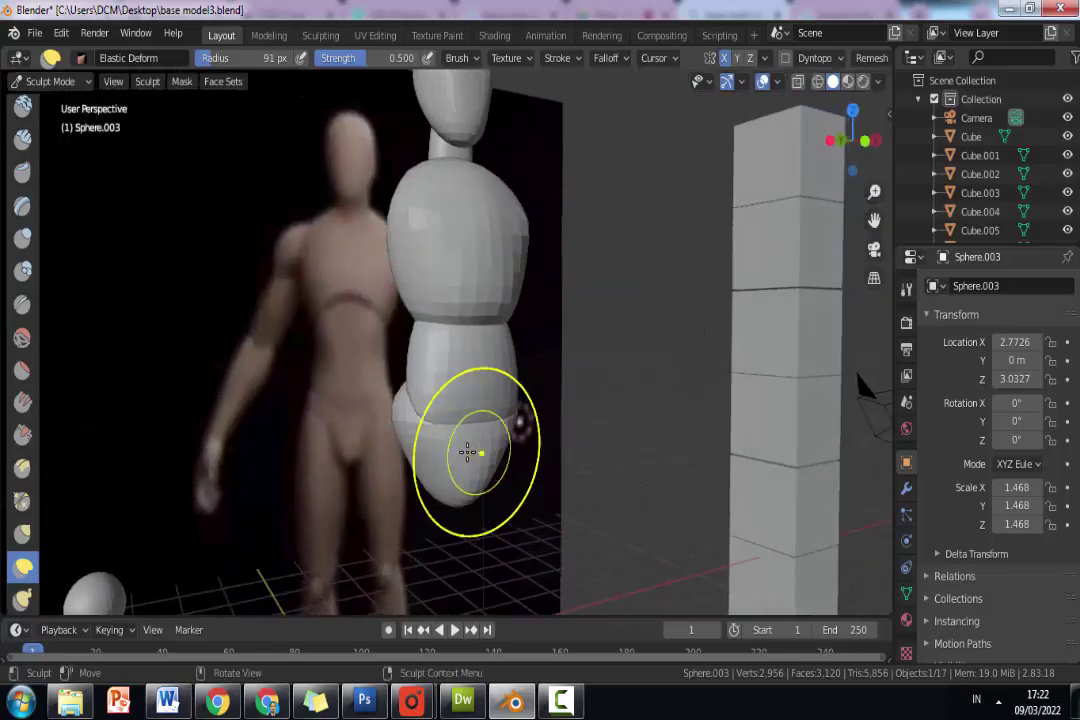
{"action": "mouse_move", "coordinate": [467, 452]}
{"action": "left_mouse_down"}
{"action": "mouse_move", "coordinate": [499, 469]}
{"action": "mouse_move", "coordinate": [494, 456]}
{"action": "mouse_move", "coordinate": [519, 425]}
{"action": "left_mouse_up"}
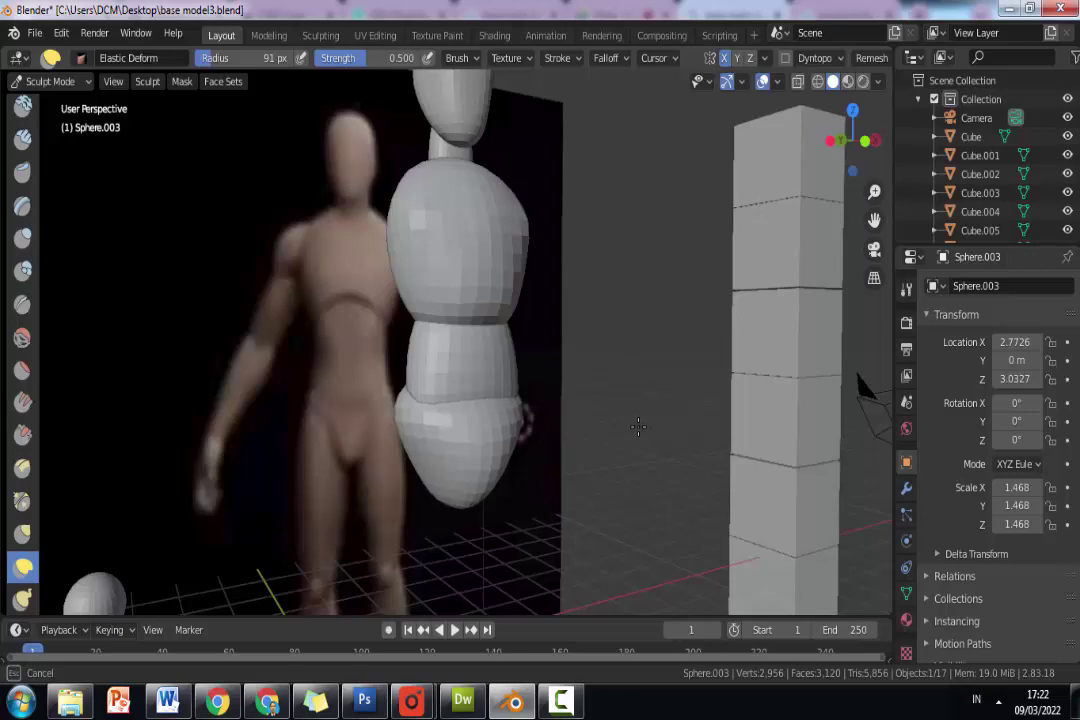
{"action": "left_click_drag", "start_coordinate": [638, 427], "coordinate": [516, 415]}
Refine the lower back and underside of the pelvis with Elastic Deform and save base model3.blend.
{"action": "mouse_move", "coordinate": [516, 415]}
{"action": "middle_mouse_down"}
{"action": "mouse_move", "coordinate": [446, 410]}
{"action": "mouse_move", "coordinate": [412, 373]}
{"action": "mouse_move", "coordinate": [453, 441]}
{"action": "mouse_move", "coordinate": [417, 486]}
{"action": "mouse_move", "coordinate": [497, 493]}
{"action": "middle_mouse_up"}
{"action": "scroll", "coordinate": [470, 452], "scroll_direction": "up", "scroll_amount": 2}
{"action": "scroll", "coordinate": [540, 479], "scroll_direction": "down", "scroll_amount": 1}
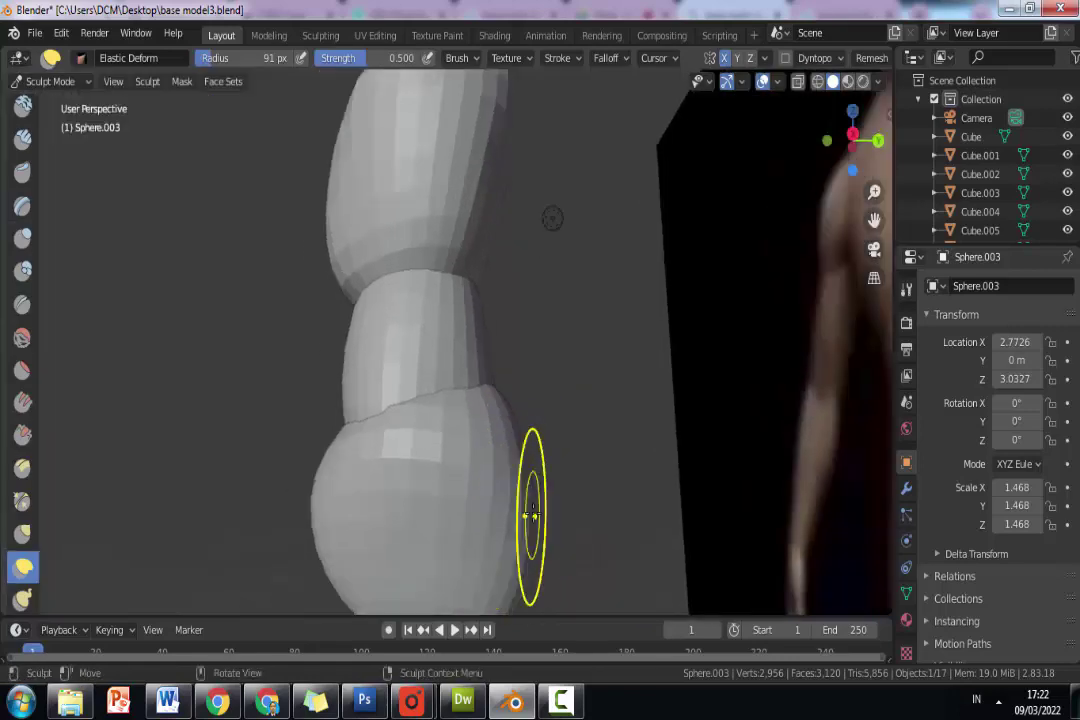
{"action": "scroll", "coordinate": [506, 501], "scroll_direction": "up", "scroll_amount": 1}
{"action": "scroll", "coordinate": [510, 512], "scroll_direction": "down", "scroll_amount": 1}
{"action": "mouse_move", "coordinate": [510, 512]}
{"action": "left_mouse_down"}
{"action": "mouse_move", "coordinate": [494, 549]}
{"action": "mouse_move", "coordinate": [467, 561]}
{"action": "mouse_move", "coordinate": [490, 537]}
{"action": "left_mouse_up"}
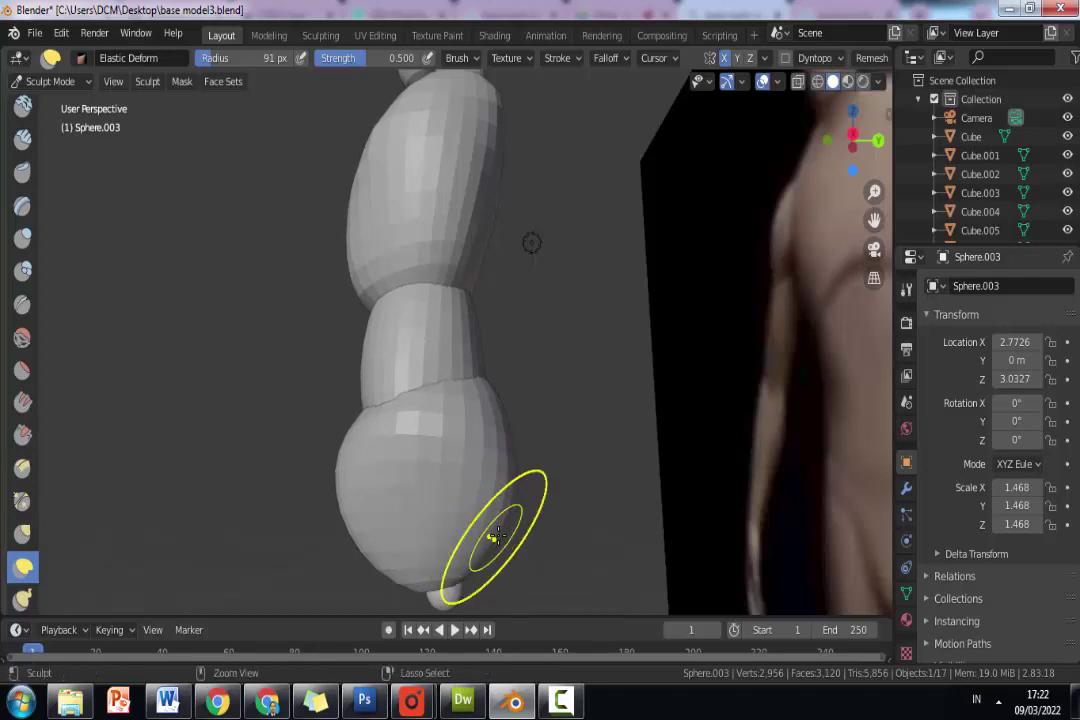
{"action": "mouse_move", "coordinate": [525, 518]}
{"action": "middle_mouse_down"}
{"action": "mouse_move", "coordinate": [680, 490]}
{"action": "mouse_move", "coordinate": [529, 510]}
{"action": "middle_mouse_up"}
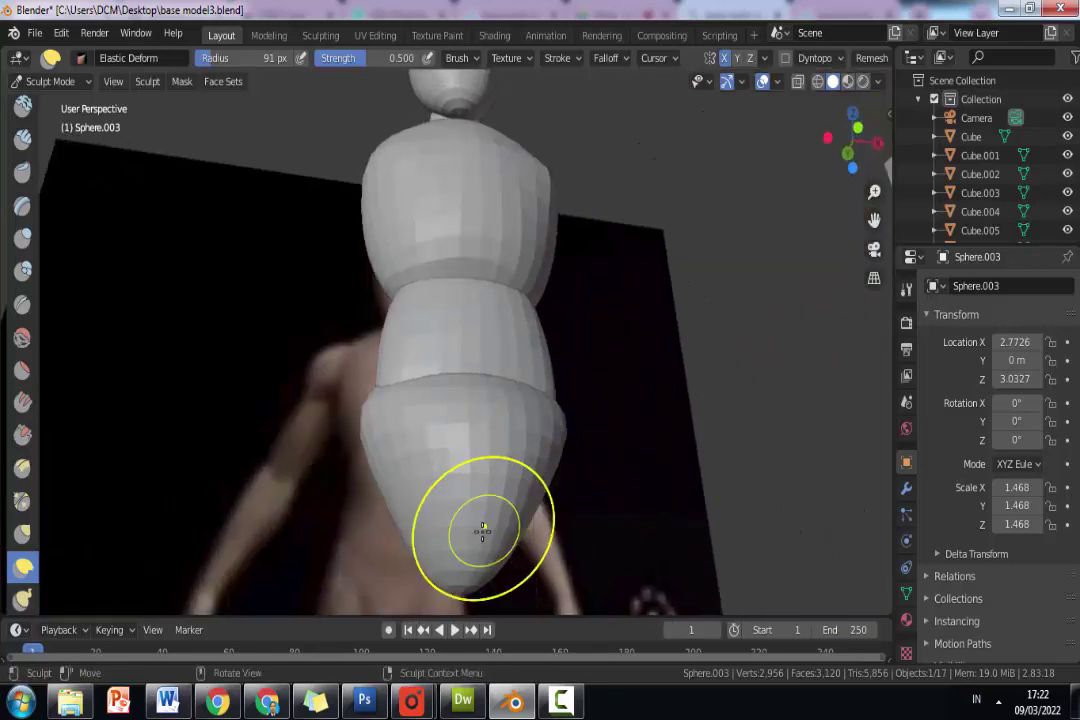
{"action": "mouse_move", "coordinate": [482, 525]}
{"action": "left_mouse_down"}
{"action": "mouse_move", "coordinate": [491, 590]}
{"action": "mouse_move", "coordinate": [524, 501]}
{"action": "mouse_move", "coordinate": [506, 550]}
{"action": "mouse_move", "coordinate": [510, 490]}
{"action": "mouse_move", "coordinate": [455, 517]}
{"action": "mouse_move", "coordinate": [461, 384]}
{"action": "mouse_move", "coordinate": [475, 412]}
{"action": "left_mouse_up"}
{"action": "scroll", "coordinate": [511, 478], "scroll_direction": "down", "scroll_amount": 3}
{"action": "key", "text": "KP_1"}
{"action": "scroll", "coordinate": [477, 412], "scroll_direction": "up", "scroll_amount": 1}
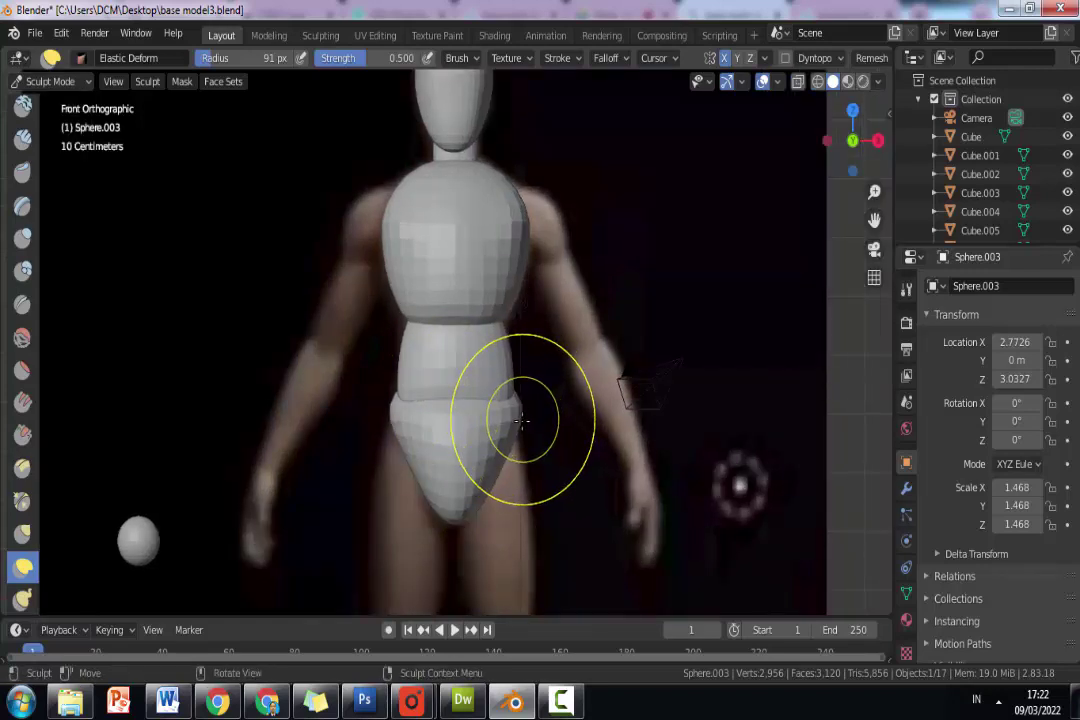
{"action": "key", "text": "ctrl+s"}
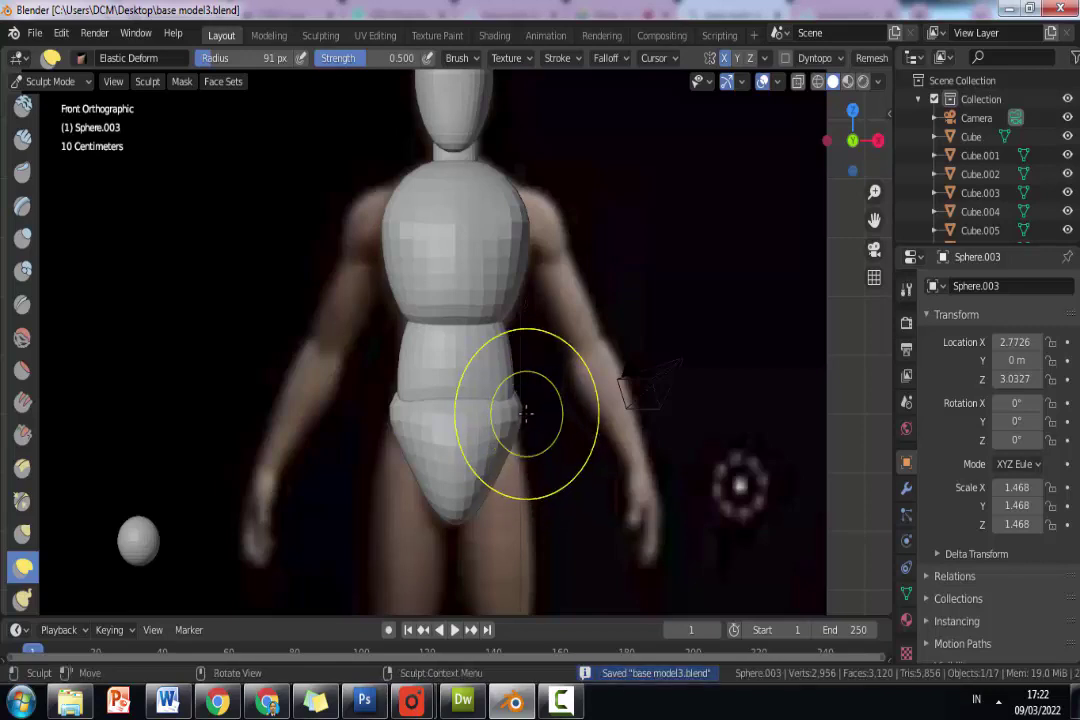
Widen the pelvis's upper sides slightly and lower its top edge under the abdomen in front view.
{"action": "left_click_drag", "start_coordinate": [517, 410], "coordinate": [534, 408]}
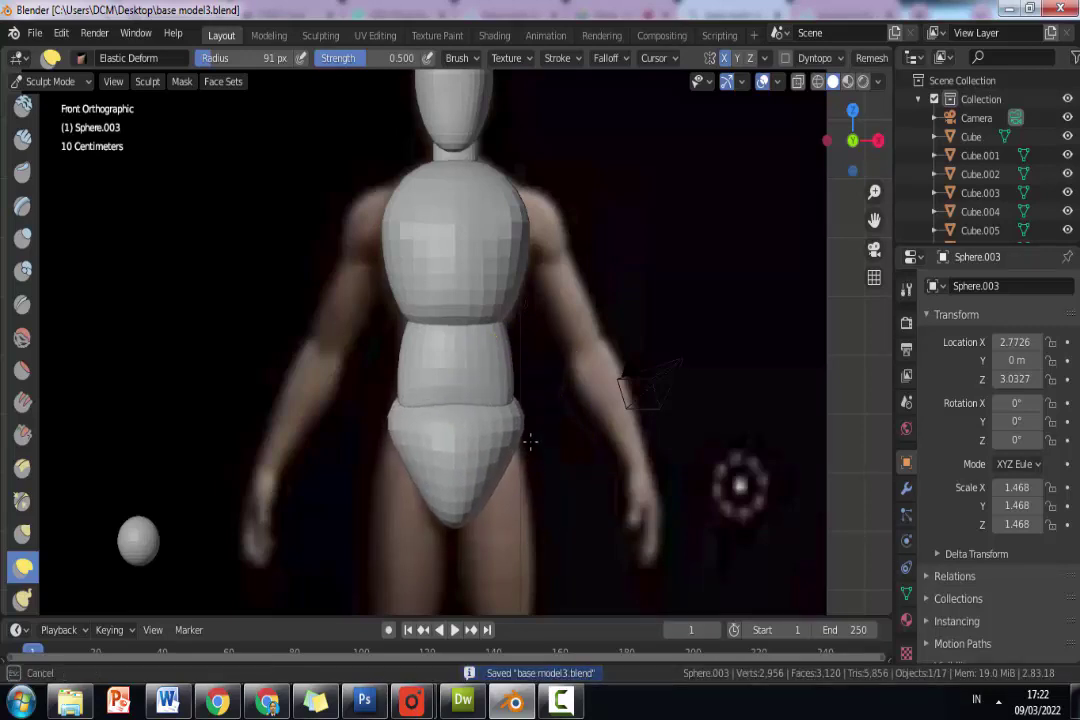
{"action": "left_click_drag", "start_coordinate": [530, 441], "coordinate": [520, 438]}
{"action": "mouse_move", "coordinate": [460, 385]}
{"action": "left_mouse_down"}
{"action": "mouse_move", "coordinate": [463, 405]}
{"action": "mouse_move", "coordinate": [458, 391]}
{"action": "left_mouse_up"}
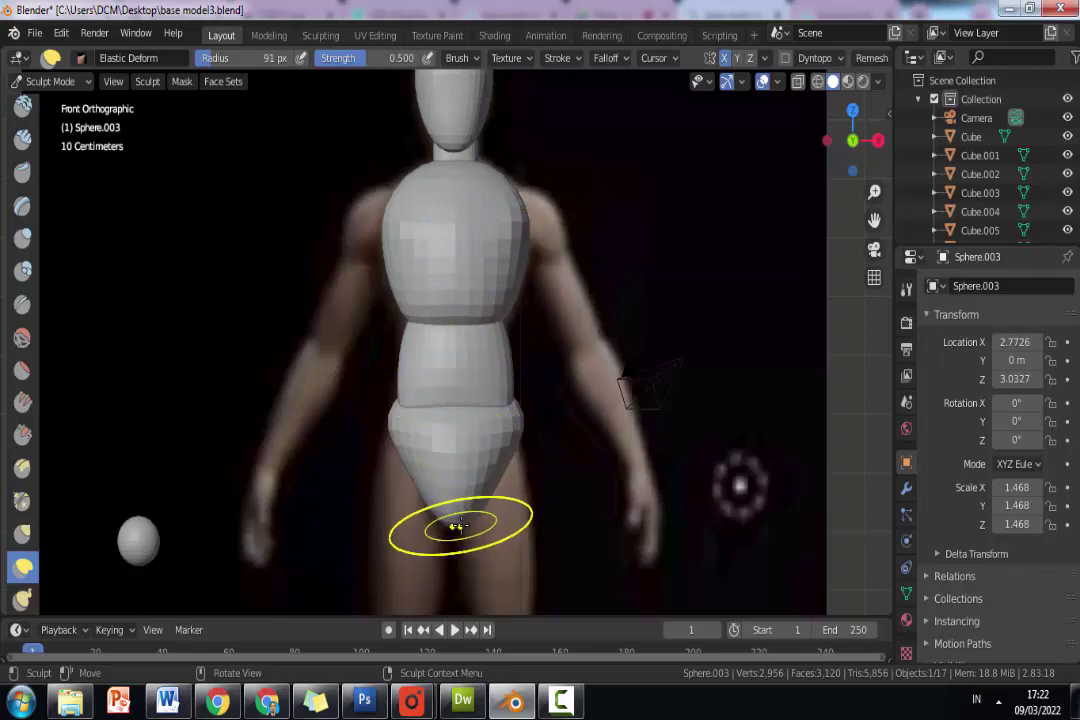
Smooth the front, tapered sides and tip of the pelvis, undoing one stroke.
{"action": "scroll", "coordinate": [452, 516], "scroll_direction": "up", "scroll_amount": 1}
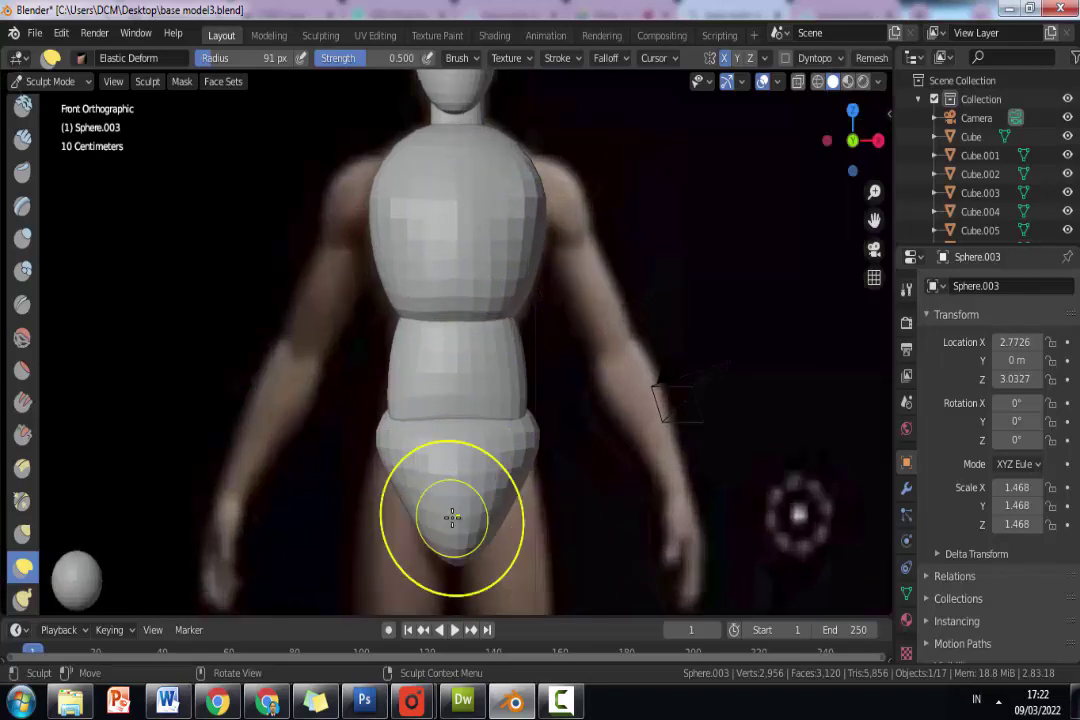
{"action": "mouse_move", "coordinate": [456, 532]}
{"action": "left_mouse_down"}
{"action": "mouse_move", "coordinate": [494, 506]}
{"action": "mouse_move", "coordinate": [463, 438]}
{"action": "left_mouse_up"}
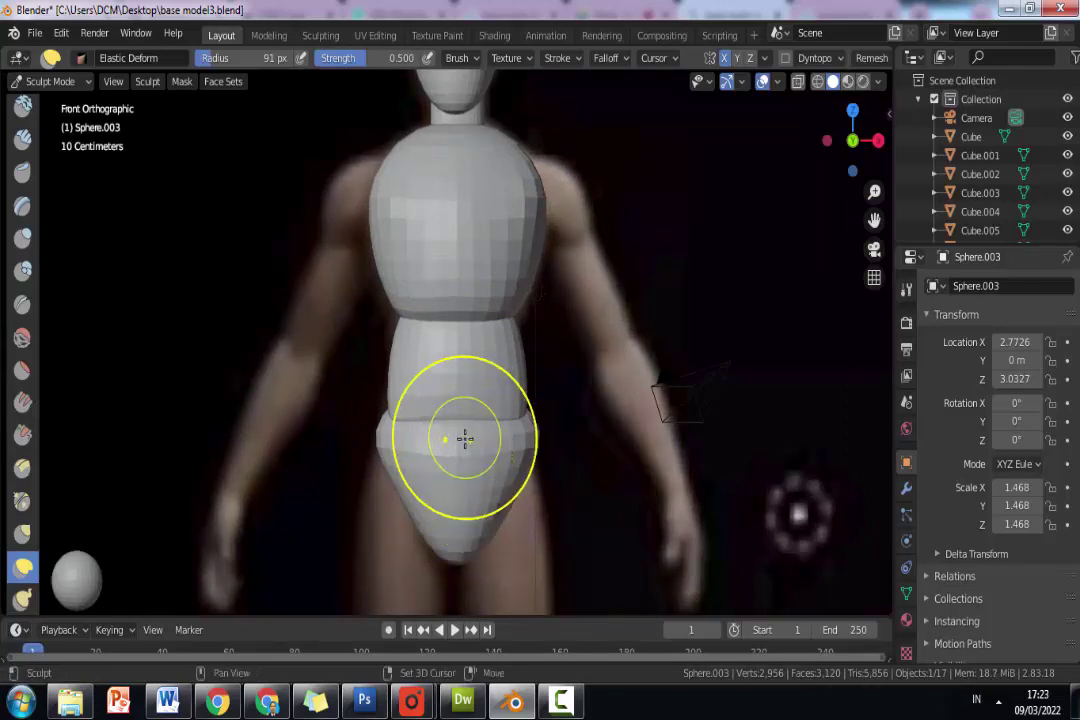
{"action": "key", "text": "ctrl+z"}
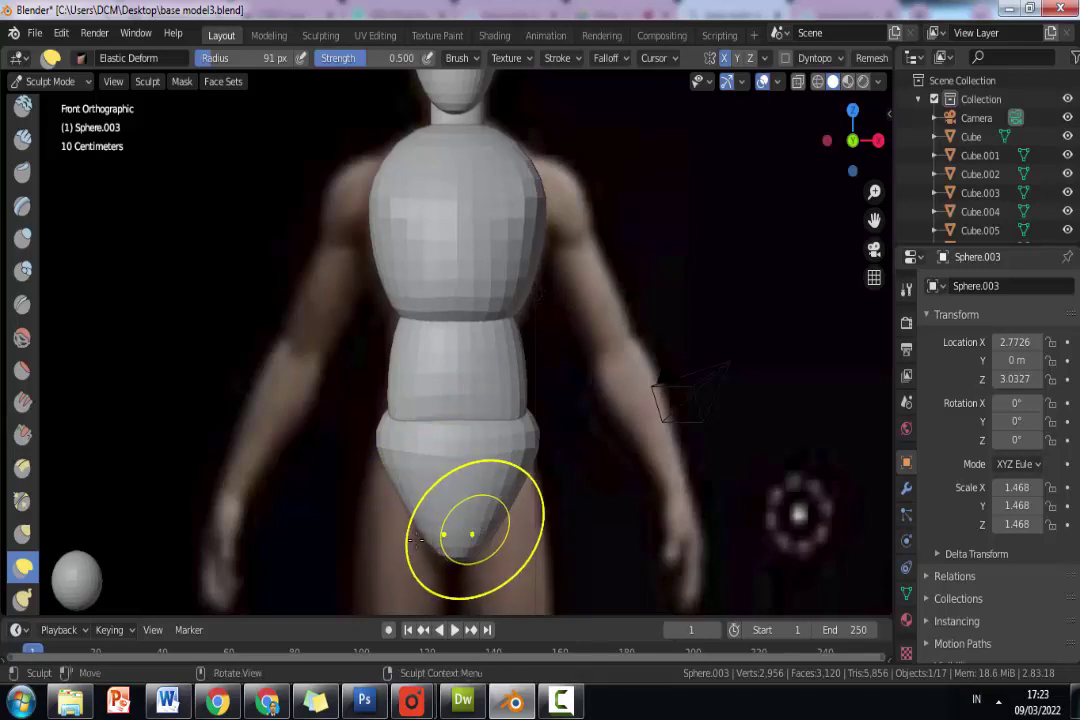
{"action": "left_click_drag", "start_coordinate": [431, 519], "coordinate": [485, 518]}
{"action": "left_click_drag", "start_coordinate": [543, 477], "coordinate": [557, 457]}
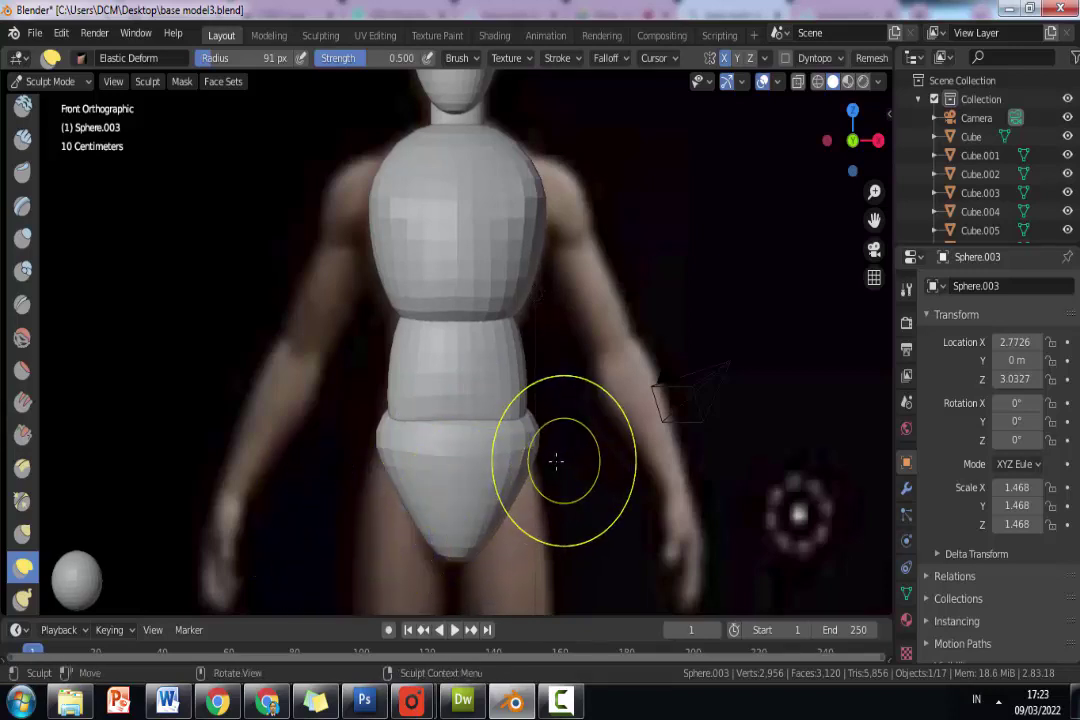
Inspect the chest, abdomen and pelvis from front and side angles and save base model3.blend.
{"action": "mouse_move", "coordinate": [557, 457]}
{"action": "middle_mouse_down"}
{"action": "mouse_move", "coordinate": [444, 465]}
{"action": "mouse_move", "coordinate": [417, 455]}
{"action": "mouse_move", "coordinate": [458, 477]}
{"action": "mouse_move", "coordinate": [595, 475]}
{"action": "mouse_move", "coordinate": [610, 462]}
{"action": "middle_mouse_up"}
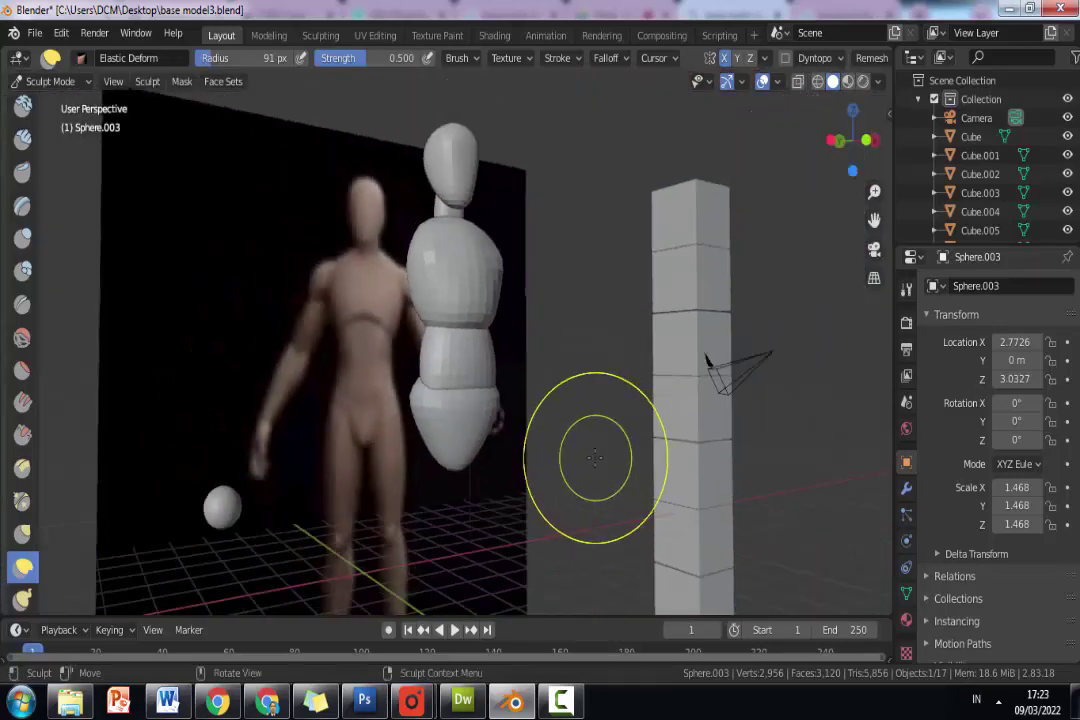
{"action": "scroll", "coordinate": [579, 458], "scroll_direction": "up", "scroll_amount": 3}
{"action": "scroll", "coordinate": [561, 463], "scroll_direction": "down", "scroll_amount": 3}
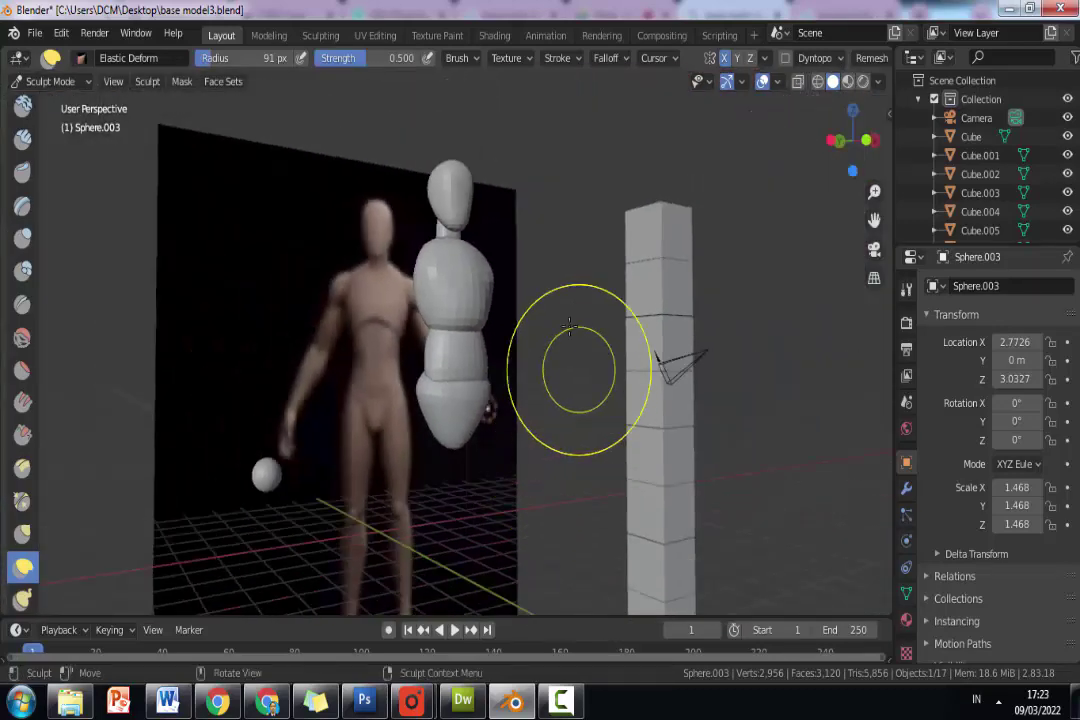
{"action": "middle_click_drag", "start_coordinate": [542, 289], "coordinate": [456, 318]}
{"action": "scroll", "coordinate": [456, 318], "scroll_direction": "up", "scroll_amount": 2}
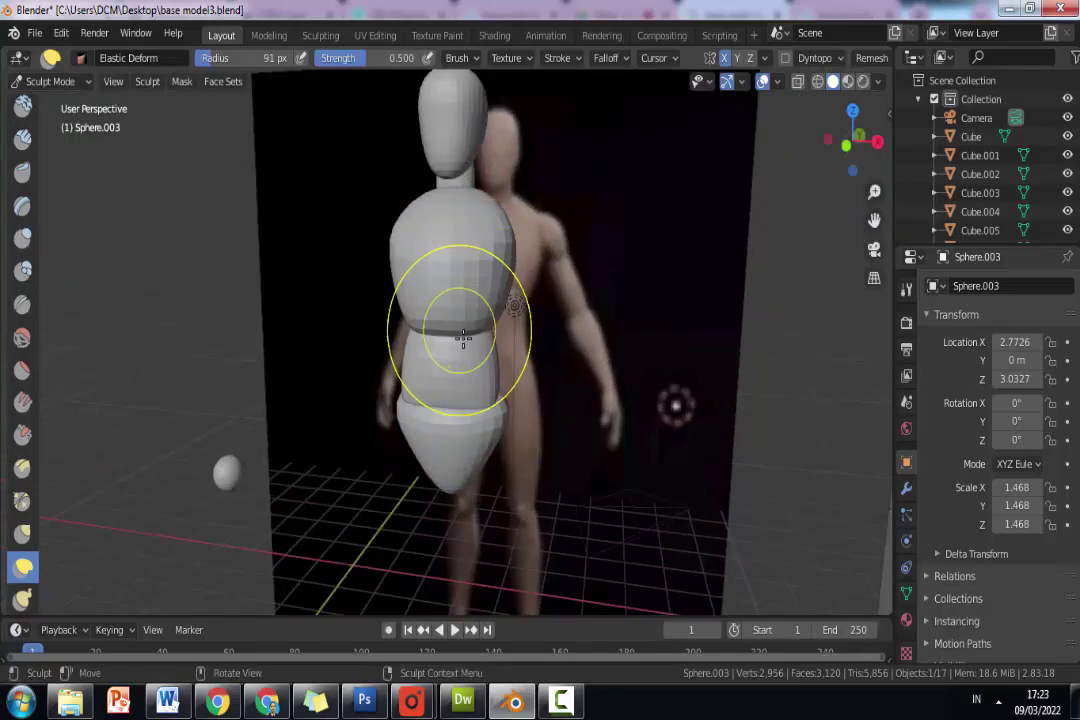
{"action": "key", "text": "ctrl+s"}
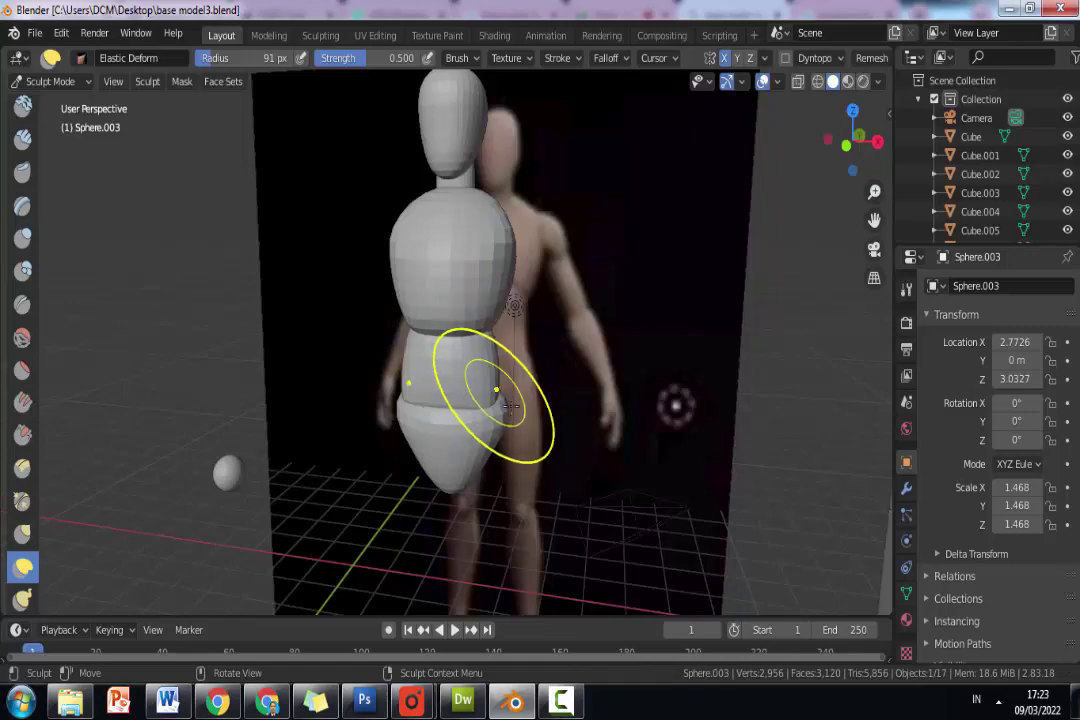
{"action": "middle_click_drag", "start_coordinate": [480, 395], "coordinate": [446, 395]}
{"action": "scroll", "coordinate": [460, 410], "scroll_direction": "up", "scroll_amount": 3}
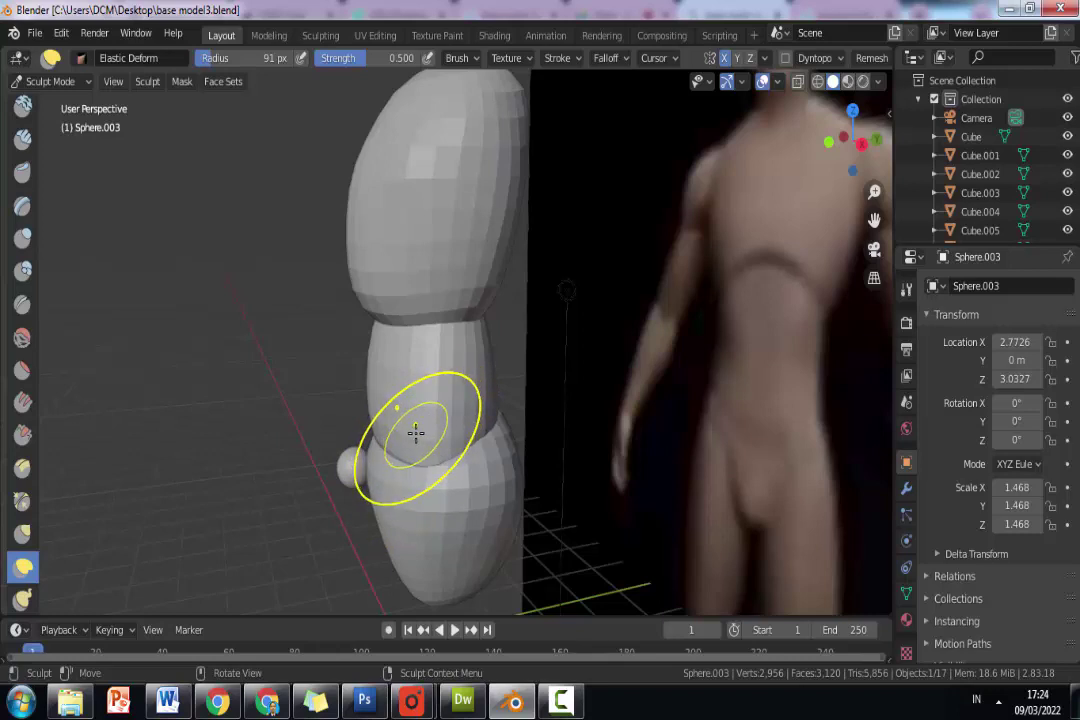
{"action": "mouse_move", "coordinate": [415, 432]}
{"action": "middle_mouse_down"}
{"action": "mouse_move", "coordinate": [415, 446]}
{"action": "mouse_move", "coordinate": [374, 386]}
{"action": "middle_mouse_up"}
{"action": "mouse_move", "coordinate": [427, 354]}
{"action": "middle_mouse_down"}
{"action": "mouse_move", "coordinate": [476, 352]}
{"action": "mouse_move", "coordinate": [458, 354]}
{"action": "mouse_move", "coordinate": [333, 241]}
{"action": "middle_mouse_up"}
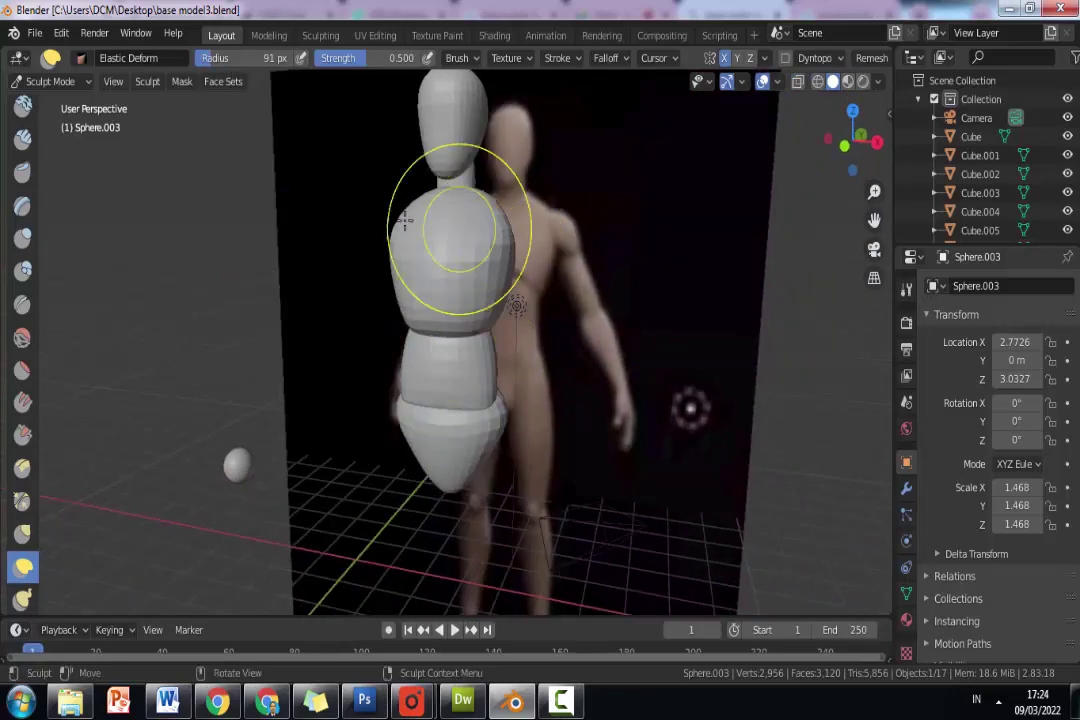
Try enlarging the chest sphere in Object Mode to a scale of about 2.254 and lowering it along Z.
{"action": "left_click", "coordinate": [57, 79]}
{"action": "left_click", "coordinate": [60, 101]}
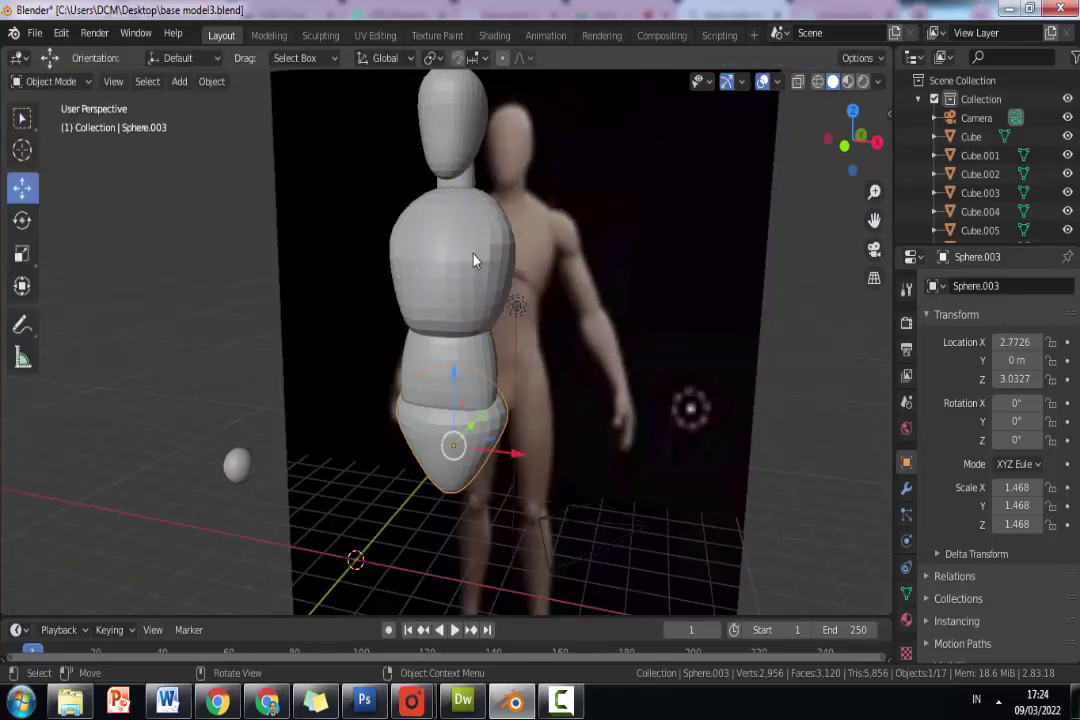
{"action": "left_click", "coordinate": [474, 260]}
{"action": "key", "text": "s"}
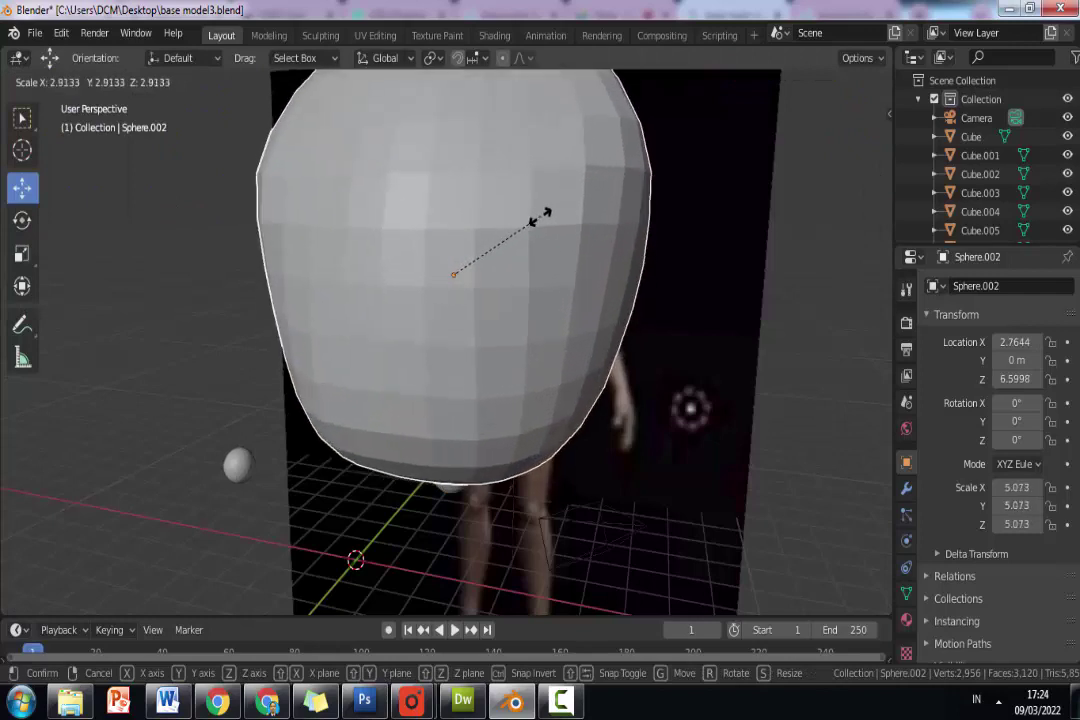
{"action": "left_click", "coordinate": [481, 221]}
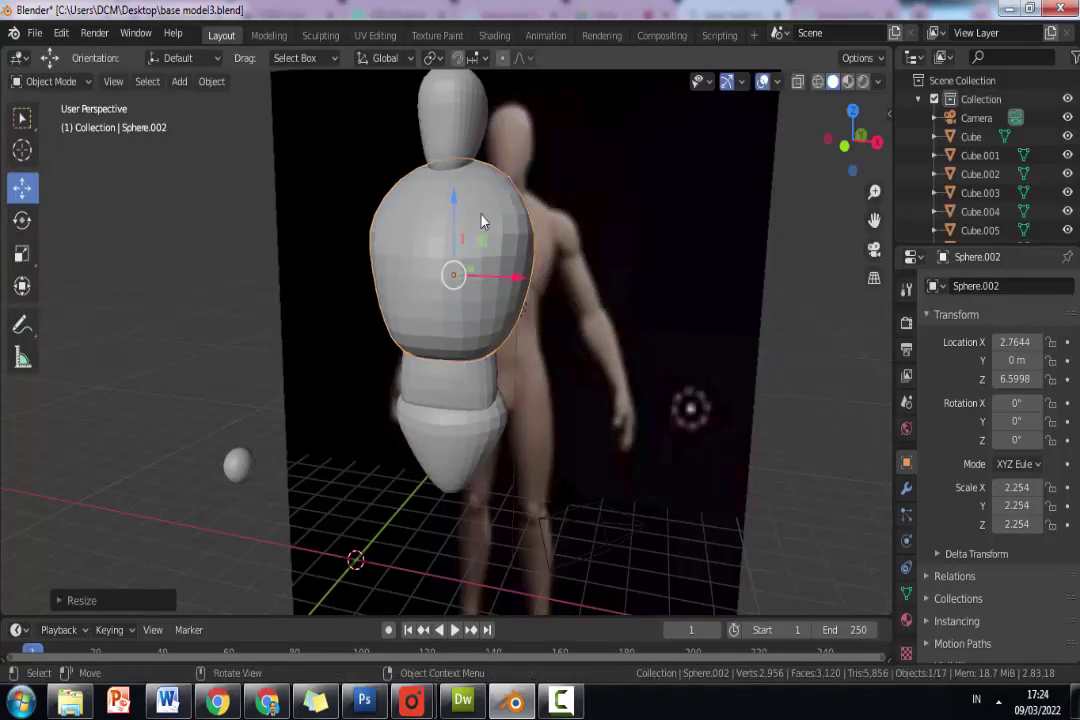
{"action": "key", "text": "g"}
{"action": "key", "text": "z"}
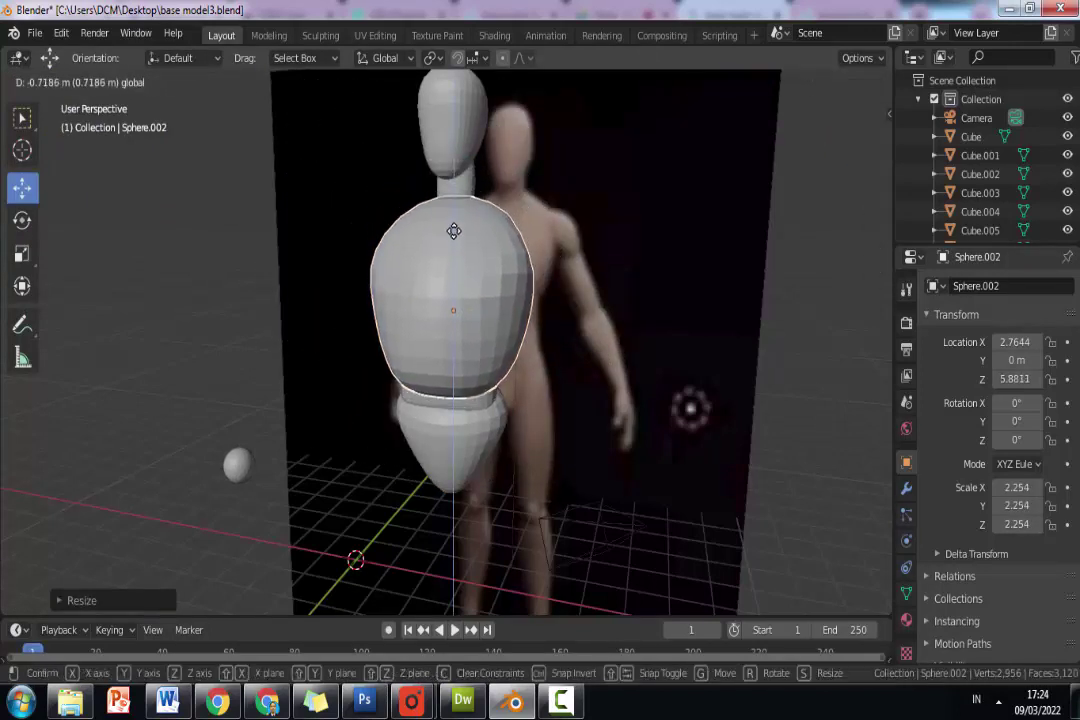
{"action": "right_click", "coordinate": [461, 229]}
{"action": "key", "text": "ctrl+z"}
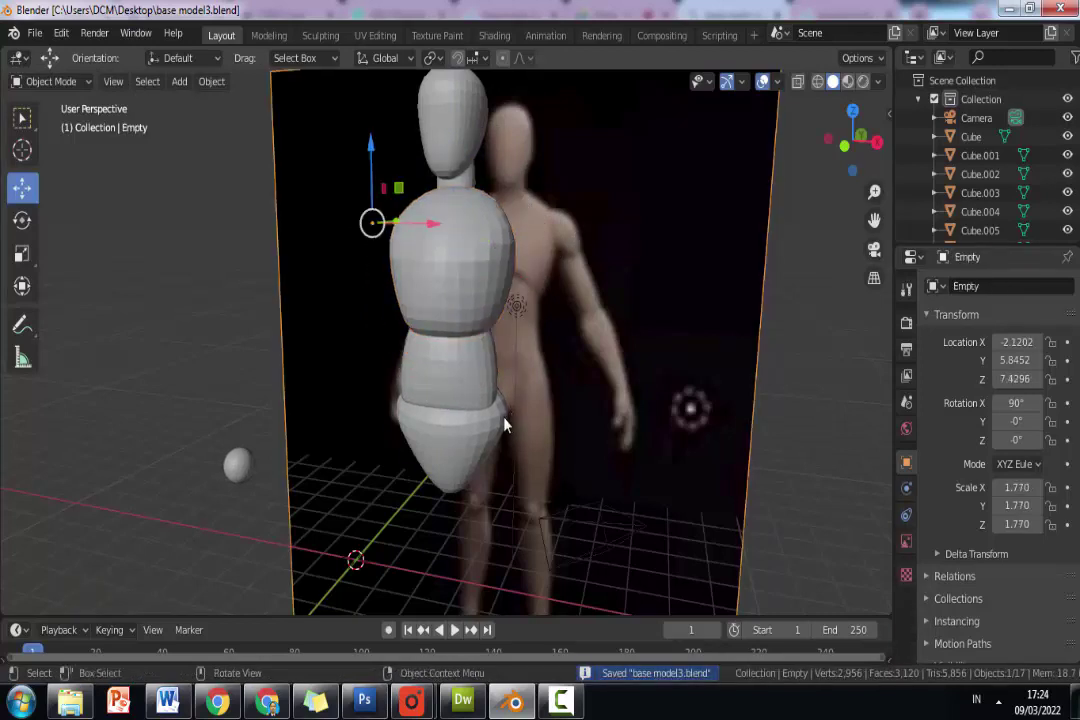
Put the pelvis back in Sculpt Mode, pull its upper sides slightly outward in front view, and save base model3.blend.
{"action": "left_click", "coordinate": [490, 444]}
{"action": "key", "text": "ctrl+s"}
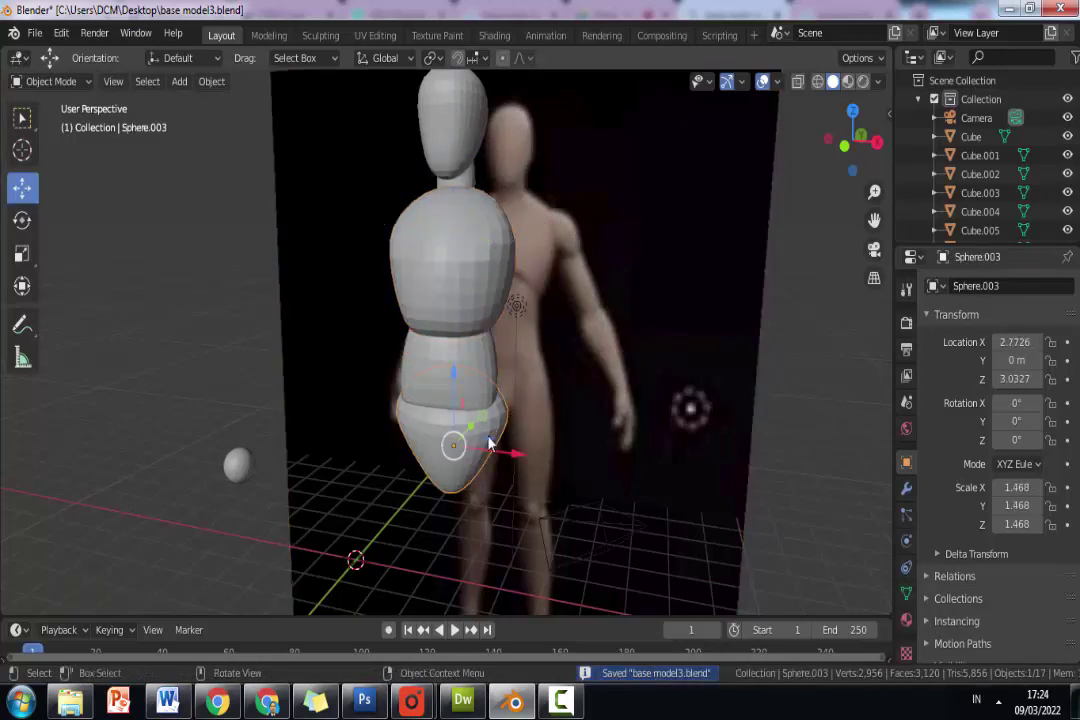
{"action": "key", "text": "KP_1"}
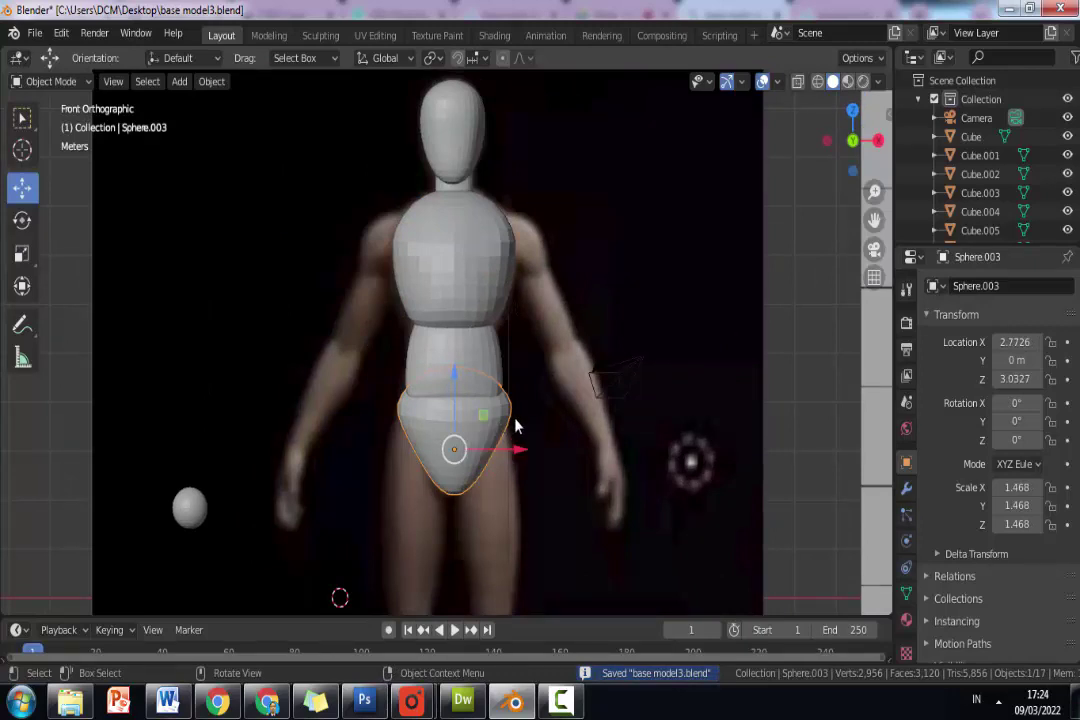
{"action": "left_click", "coordinate": [60, 81]}
{"action": "left_click", "coordinate": [50, 145]}
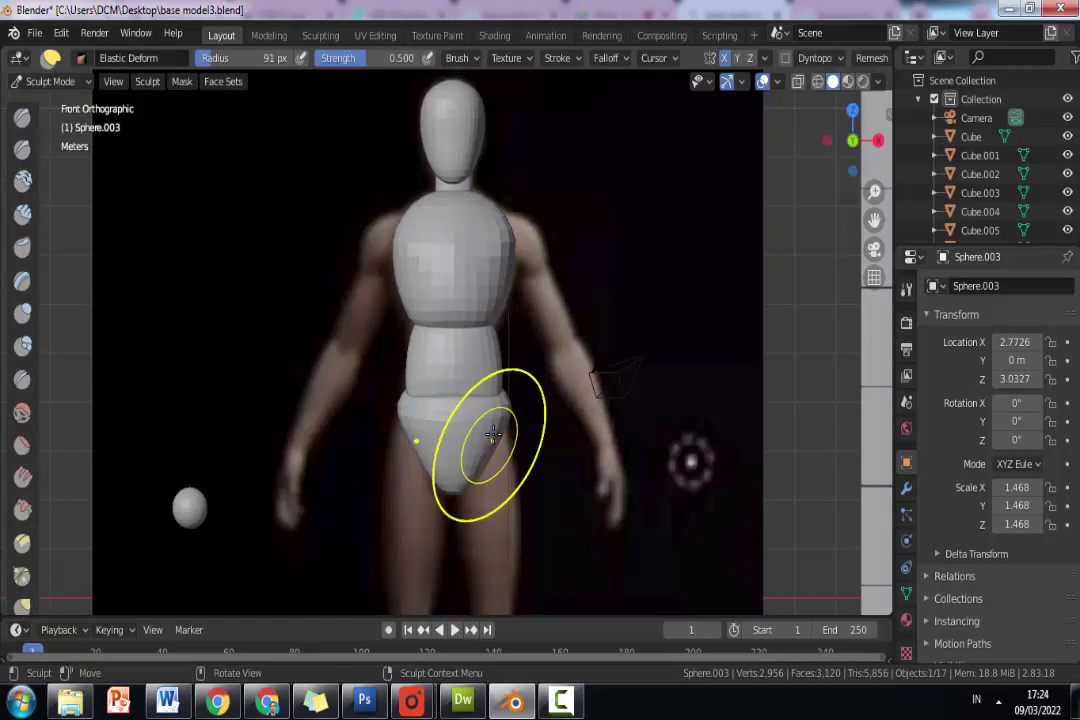
{"action": "mouse_move", "coordinate": [505, 425]}
{"action": "left_mouse_down"}
{"action": "mouse_move", "coordinate": [513, 448]}
{"action": "mouse_move", "coordinate": [528, 441]}
{"action": "mouse_move", "coordinate": [517, 445]}
{"action": "left_mouse_up"}
{"action": "scroll", "coordinate": [517, 445], "scroll_direction": "down", "scroll_amount": 2}
{"action": "scroll", "coordinate": [517, 445], "scroll_direction": "down", "scroll_amount": 1}
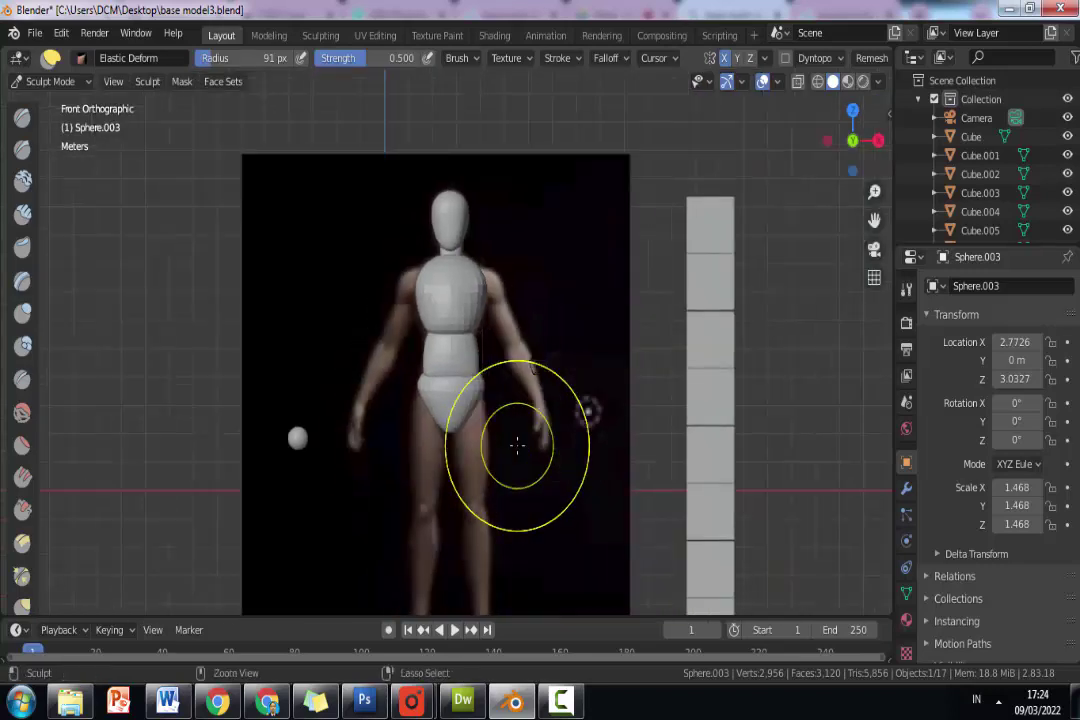
{"action": "key", "text": "ctrl+s"}
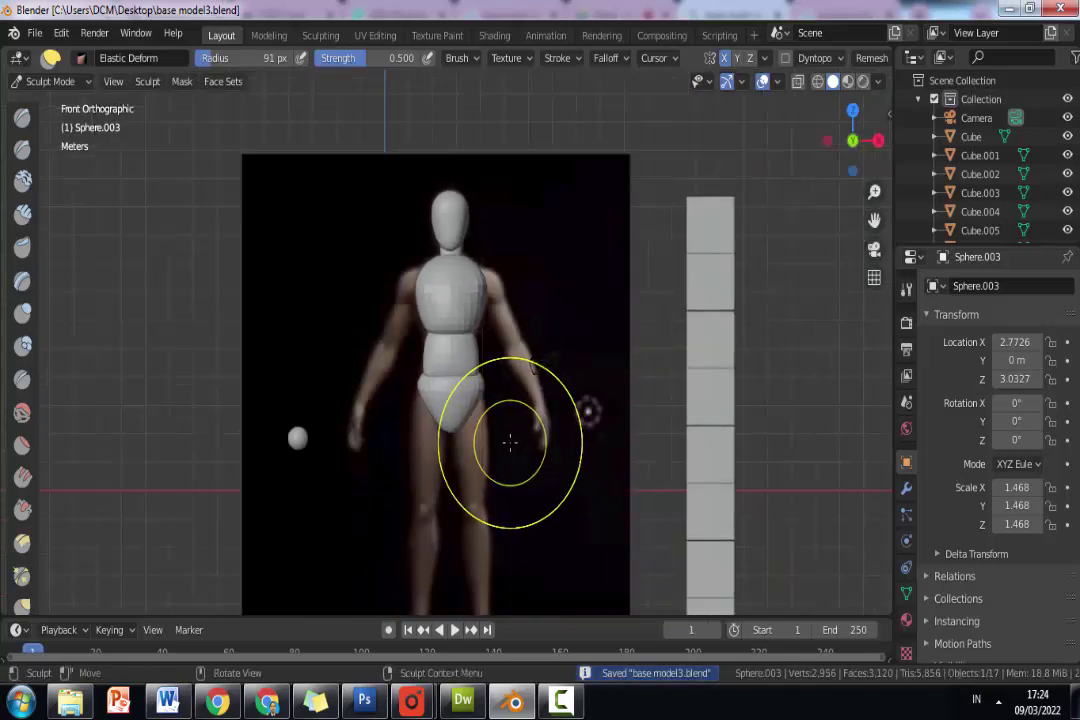
Dismiss the Windows color scheme prompt without choosing an option and return to a close front view of the pelvis.
{"action": "key", "text": "ctrl+z"}
{"action": "key", "text": "ctrl+shift+z"}
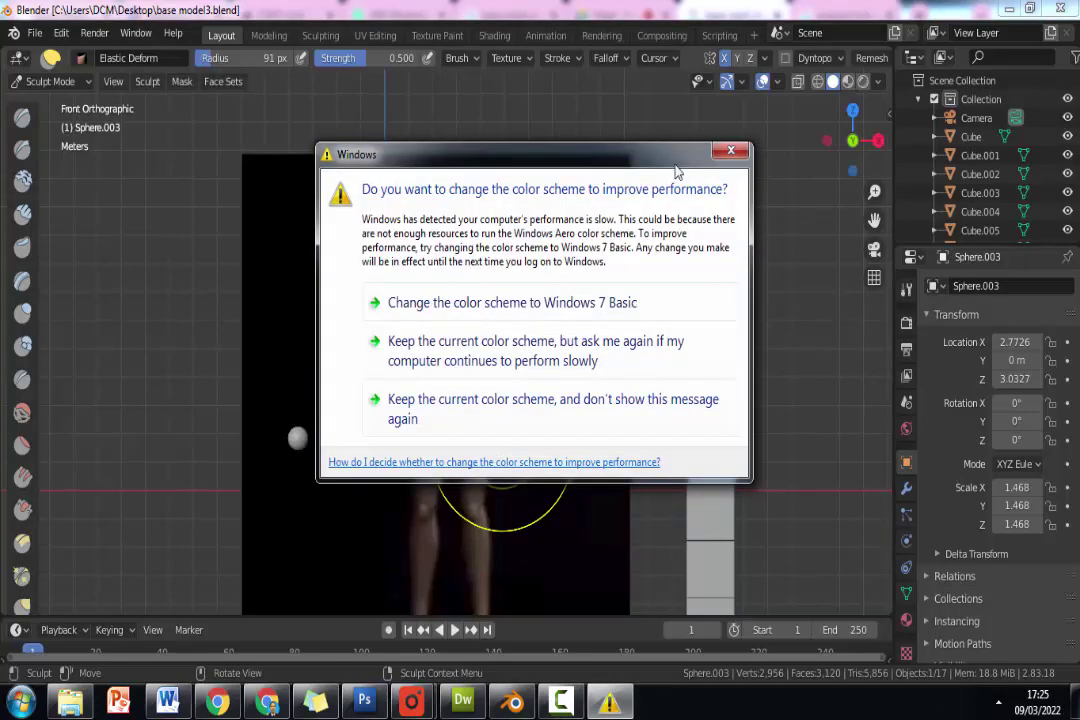
{"action": "left_click", "coordinate": [718, 153]}
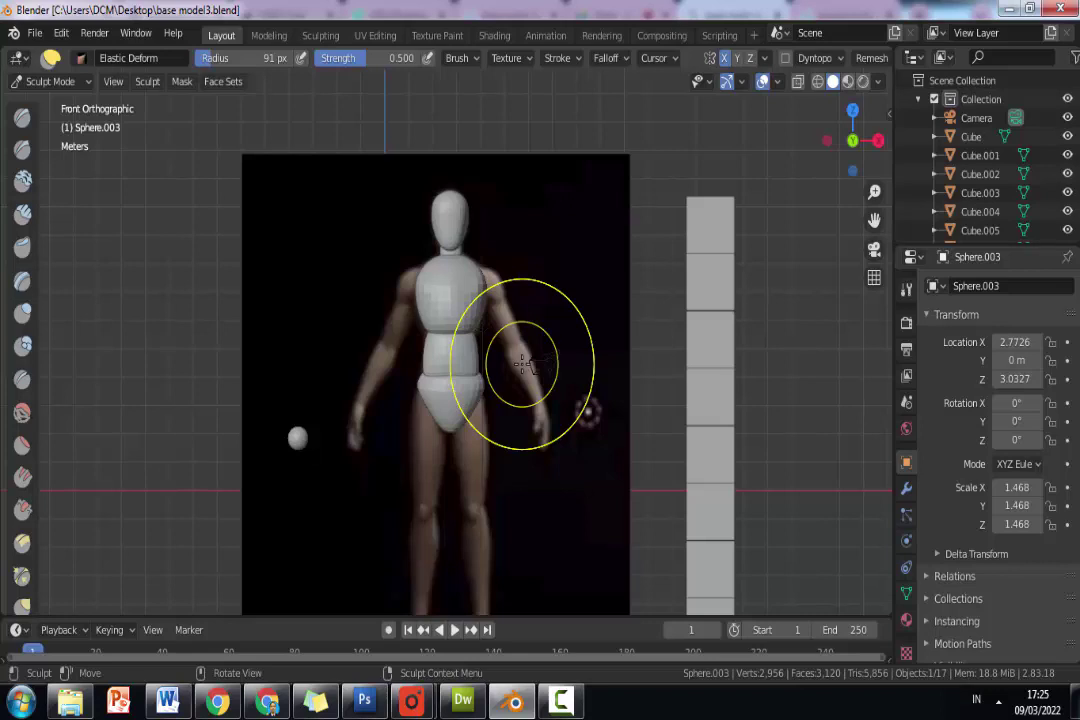
{"action": "scroll", "coordinate": [458, 405], "scroll_direction": "up", "scroll_amount": 6}
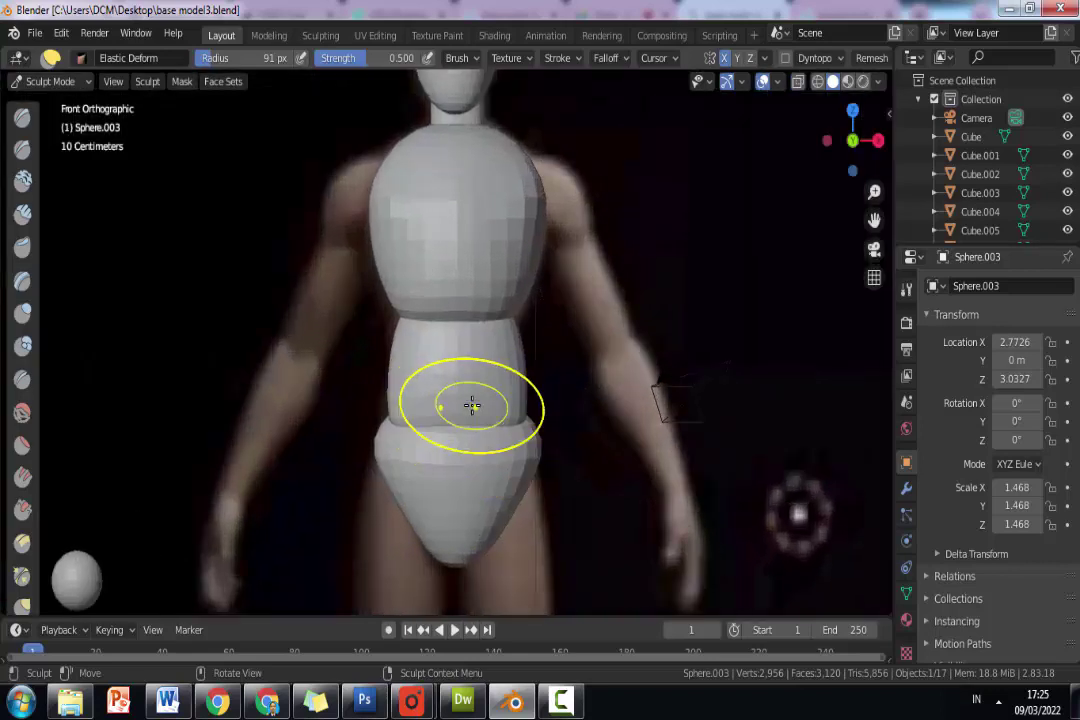